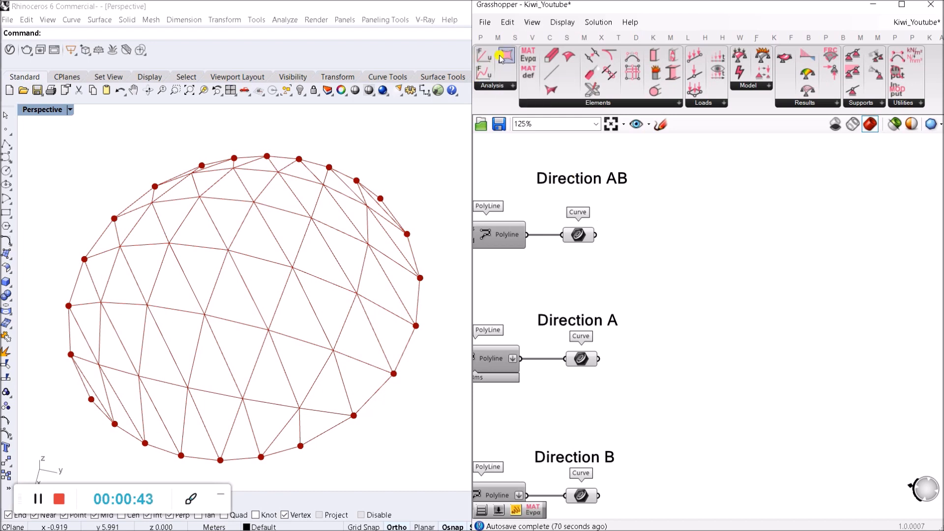
Review the components offered in the Analysis, Elements, Loads, Model, Results, Supports and Utilities groups of the Kiwi plugin.
click(500, 86)
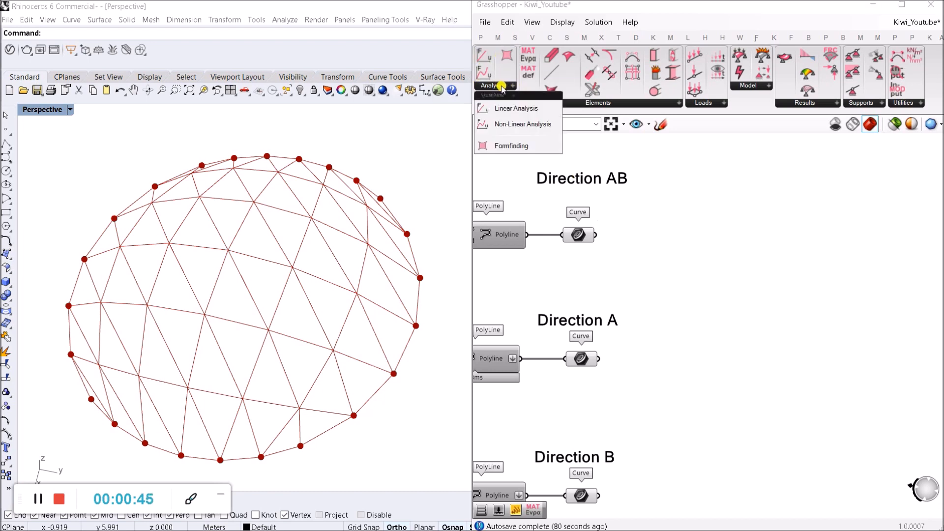
click(500, 87)
click(626, 101)
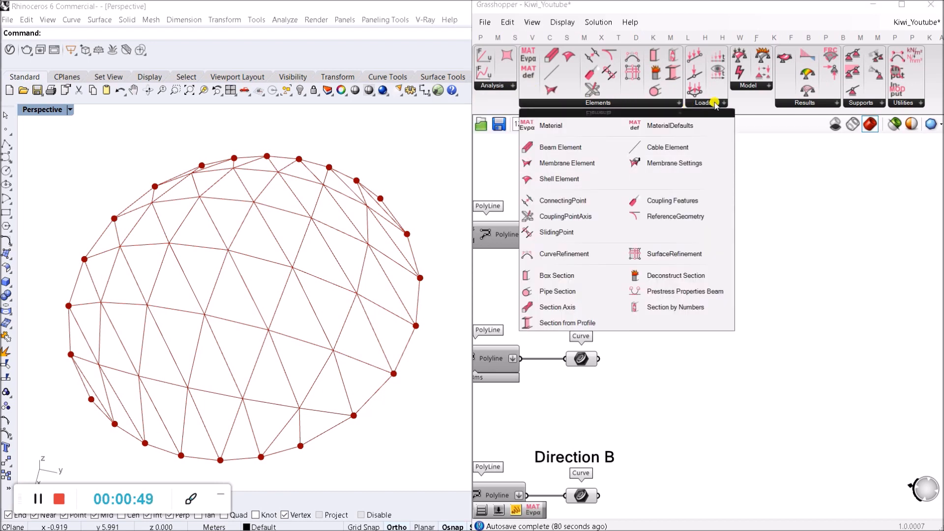
click(713, 103)
click(747, 86)
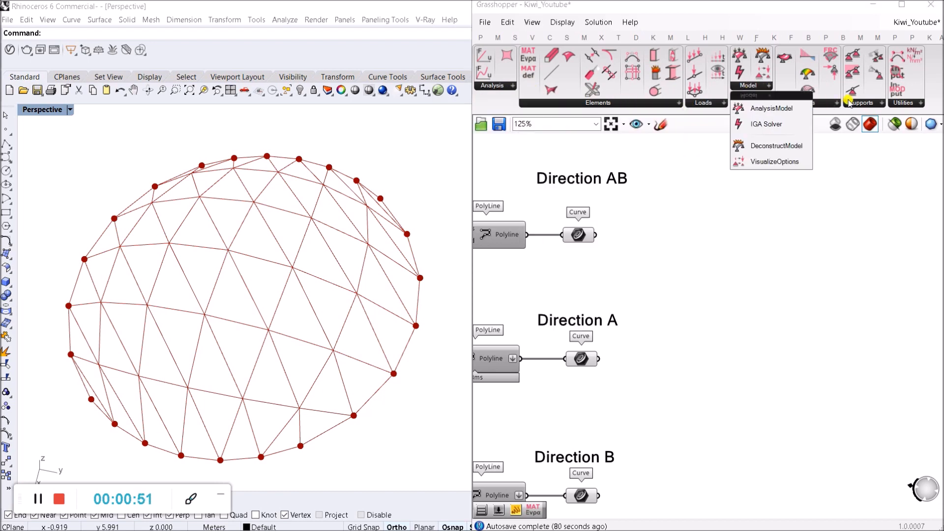
click(822, 102)
click(857, 103)
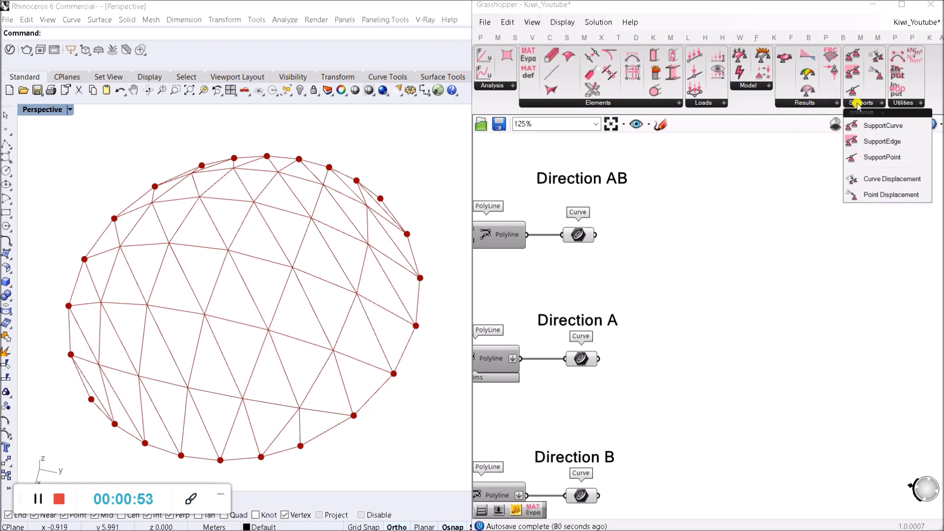
click(908, 103)
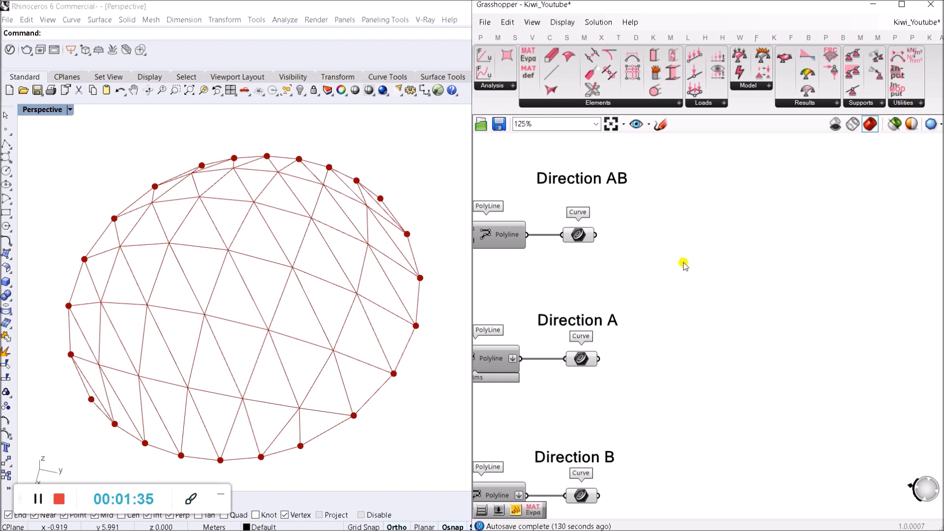
Add a Beam Element component to the canvas beside the Direction AB curve parameter.
right_drag(685, 264, 670, 259)
drag(551, 54, 797, 238)
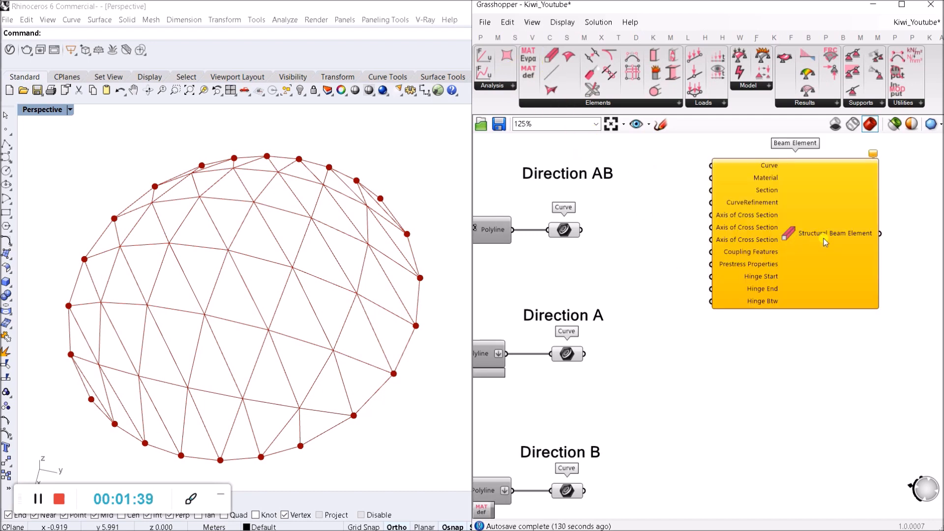
scroll(739, 219, down, 3)
scroll(770, 216, up, 4)
drag(767, 183, 754, 223)
Highlight the Direction AB curves in the model and reposition the Beam Element with free space beside their Curve parameter.
click(594, 216)
click(499, 234)
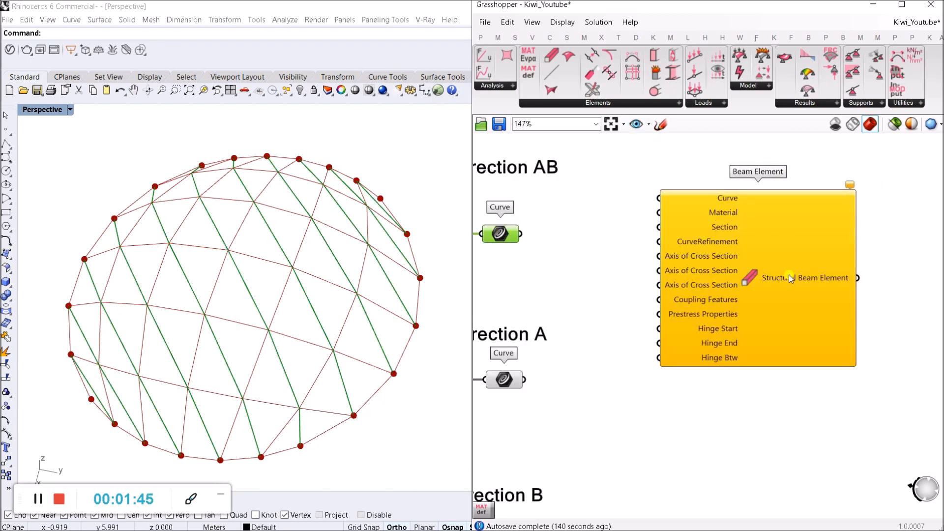
drag(734, 265, 749, 235)
click(620, 233)
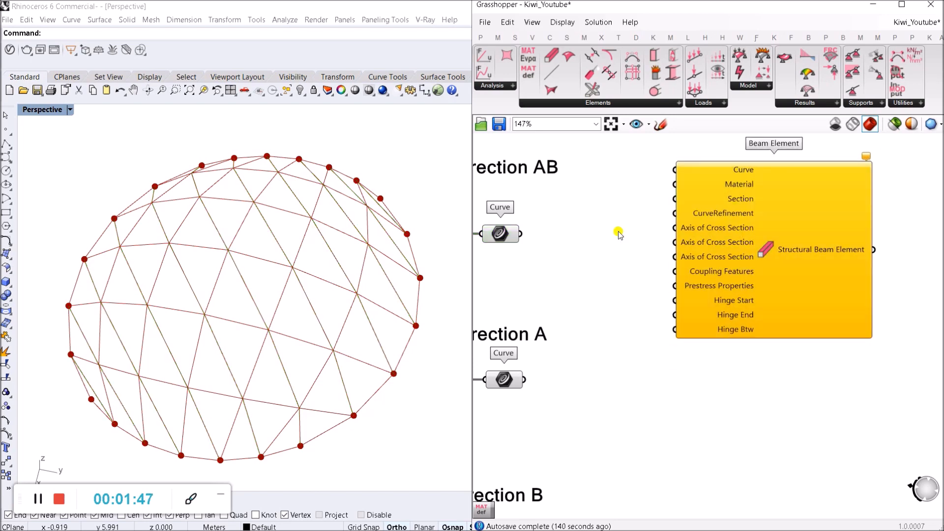
scroll(618, 234, down, 3)
scroll(624, 295, up, 3)
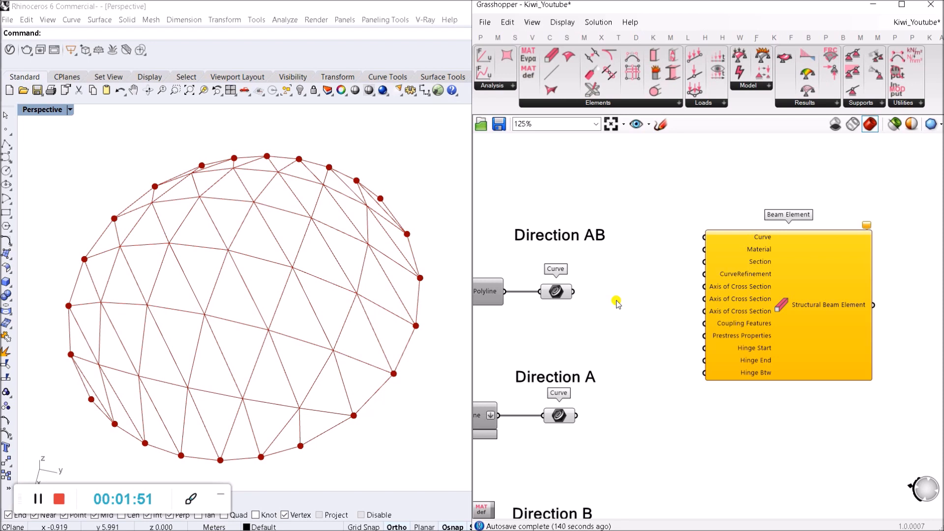
drag(755, 286, 739, 280)
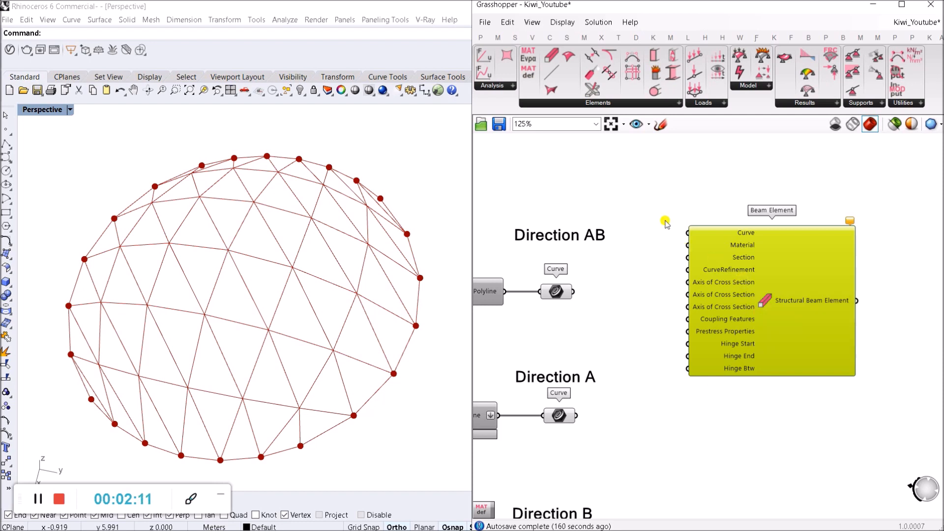
drag(787, 309, 807, 291)
click(686, 184)
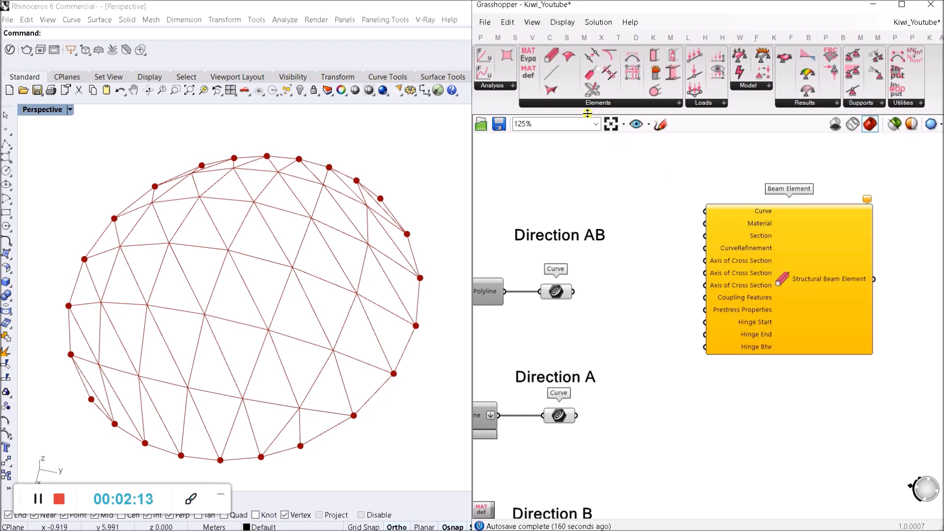
Add a Box Section component between the Direction AB curve and the Beam Element, shifting the Beam Element to make room.
click(605, 103)
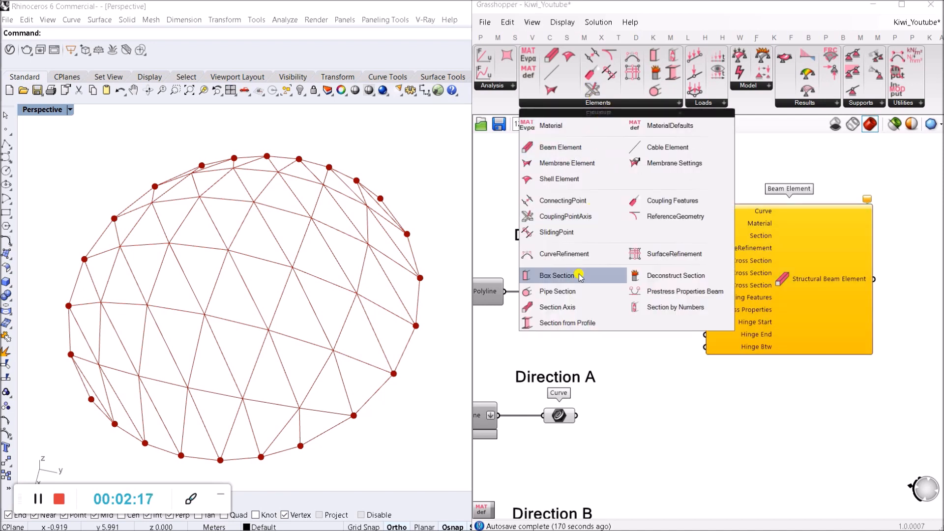
drag(576, 283, 665, 330)
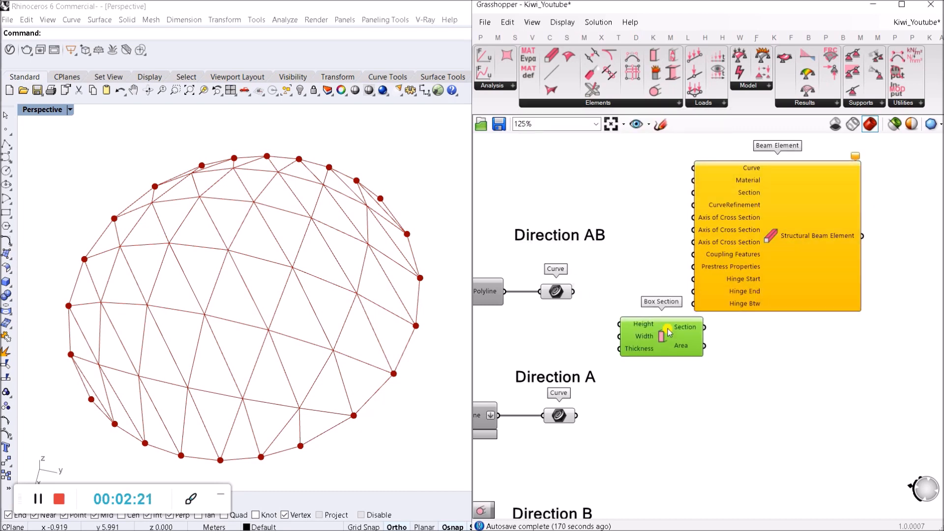
drag(723, 301, 774, 286)
drag(662, 335, 669, 334)
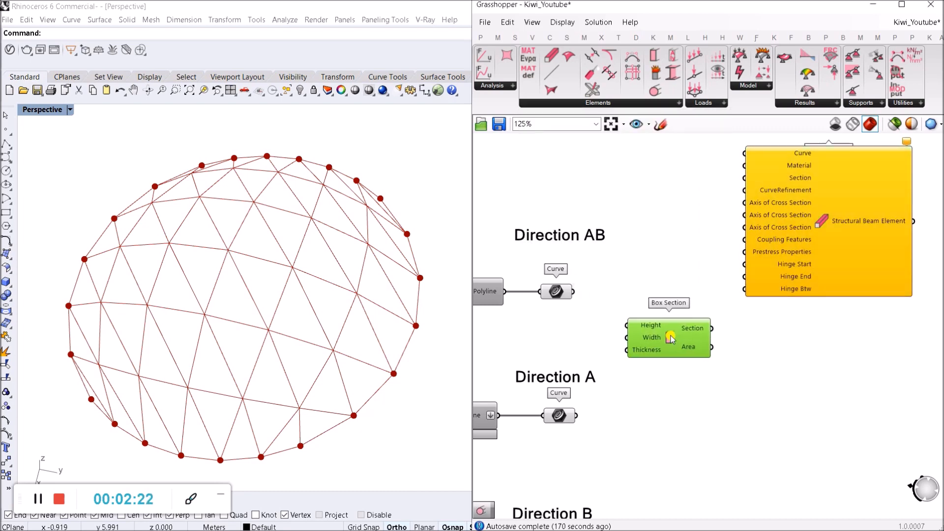
Add a CurveRefinement component above the Box Section on the canvas.
click(560, 102)
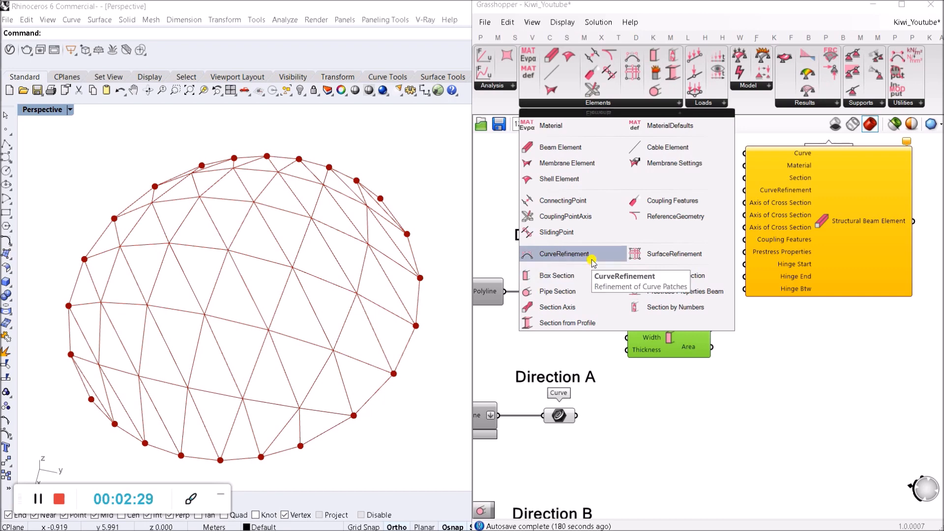
click(564, 253)
click(652, 259)
right_drag(726, 333, 673, 341)
drag(624, 267, 638, 296)
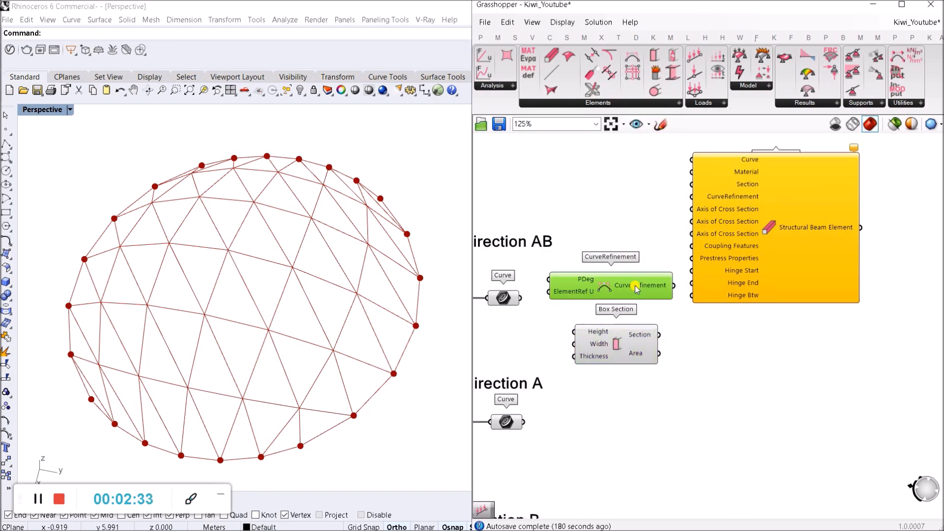
Move the Beam Element farther away and rearrange the other two components so CurveRefinement sits below Box Section.
click(738, 260)
drag(736, 261, 785, 247)
drag(668, 290, 742, 354)
drag(632, 328, 688, 269)
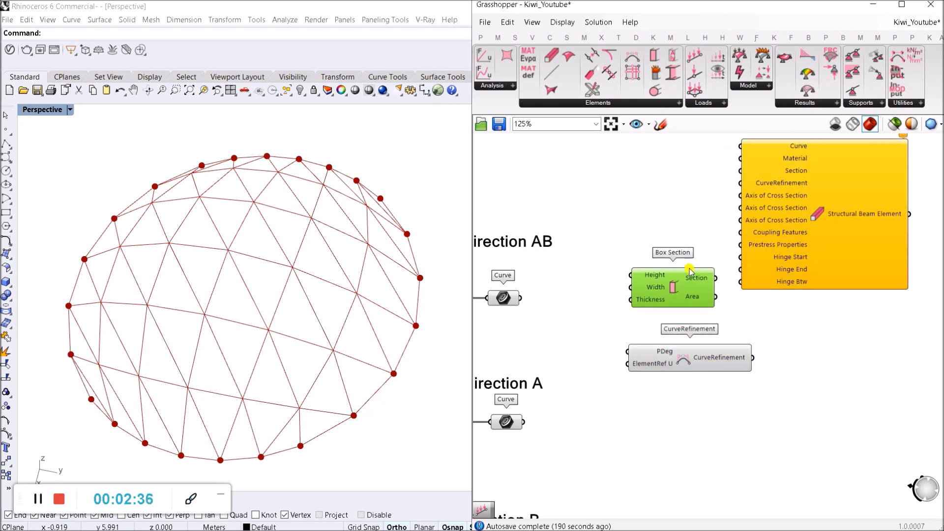
click(634, 190)
Add a MaterialDefaults component above the Box Section.
click(569, 102)
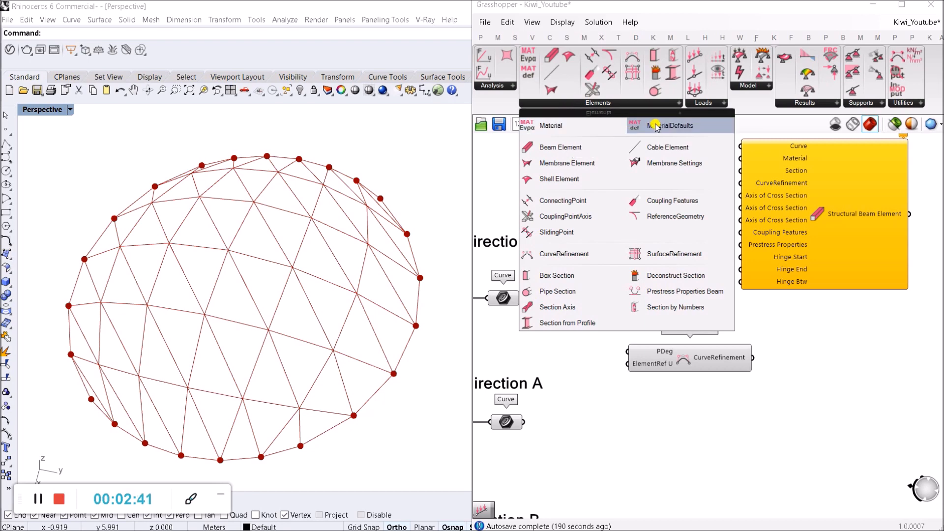
drag(648, 126, 632, 191)
scroll(632, 192, down, 3)
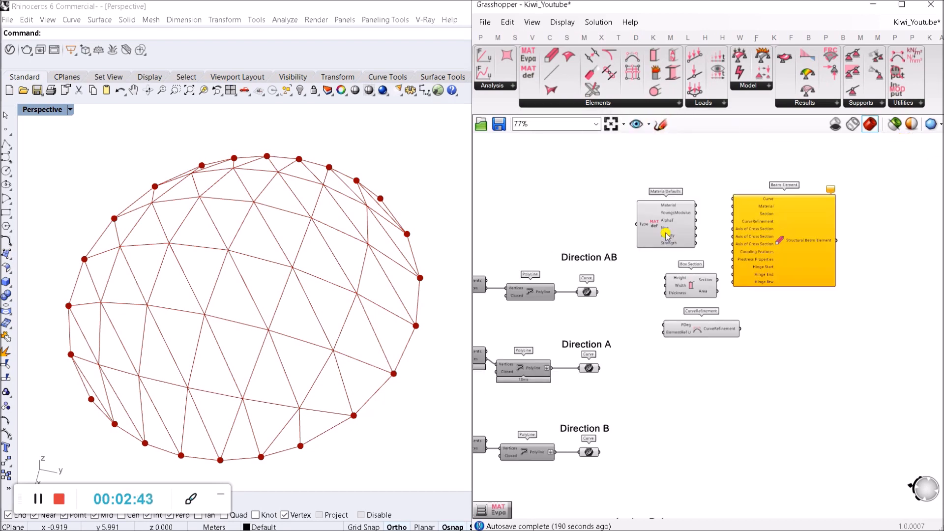
scroll(632, 191, up, 5)
click(648, 203)
Line up Box Section and CurveRefinement in a column beneath MaterialDefaults.
scroll(668, 275, down, 3)
scroll(671, 282, up, 2)
drag(671, 290, 651, 261)
drag(709, 376, 644, 335)
click(743, 256)
scroll(743, 266, down, 3)
scroll(748, 286, up, 2)
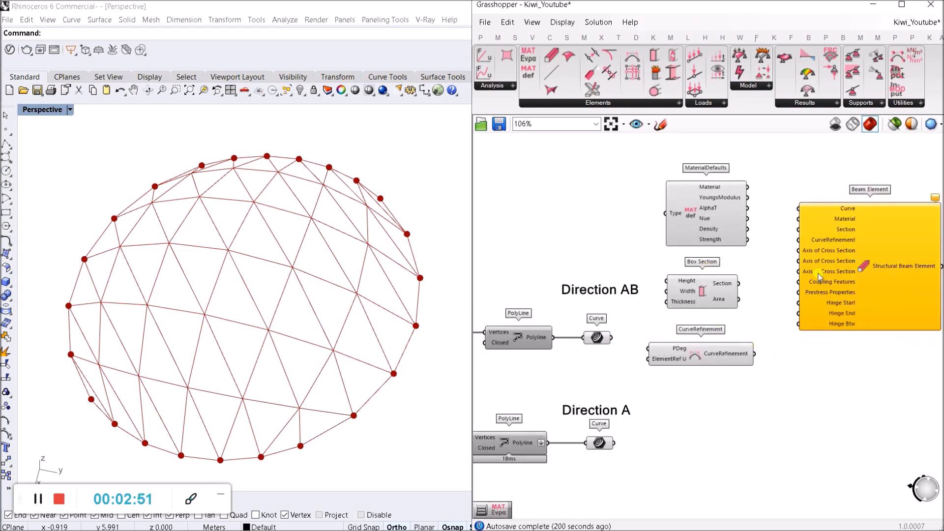
scroll(851, 253, up, 2)
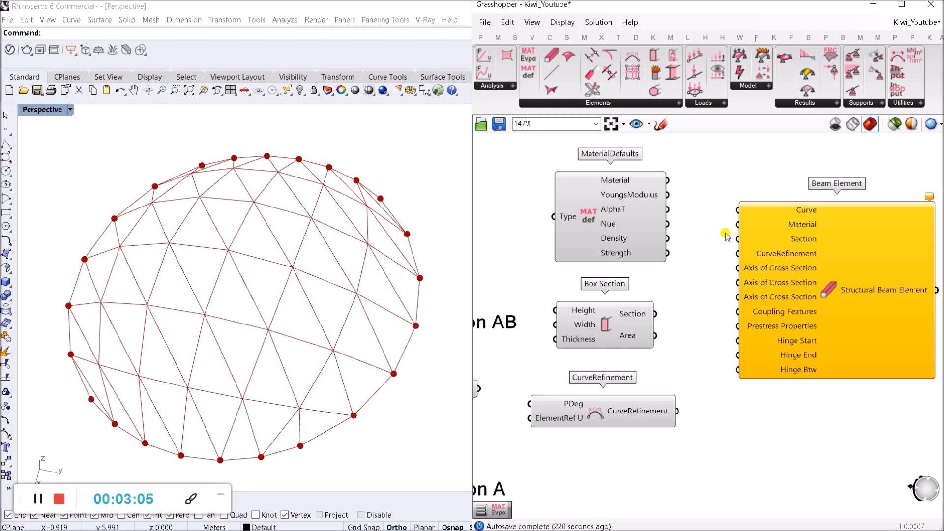
drag(806, 438, 789, 411)
drag(819, 394, 719, 270)
scroll(706, 227, down, 2)
scroll(673, 229, up, 2)
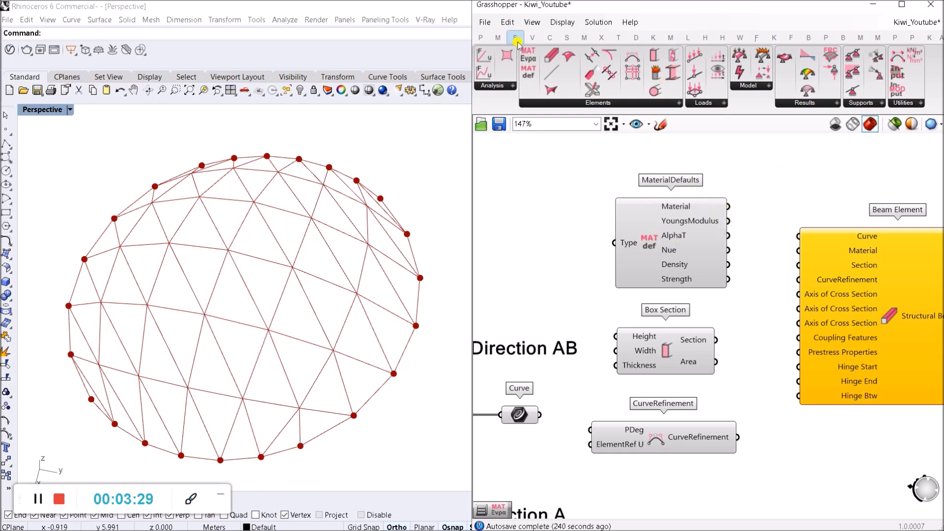
Search the components for "val" and place a Value List beside MaterialDefaults.
double_click(531, 213)
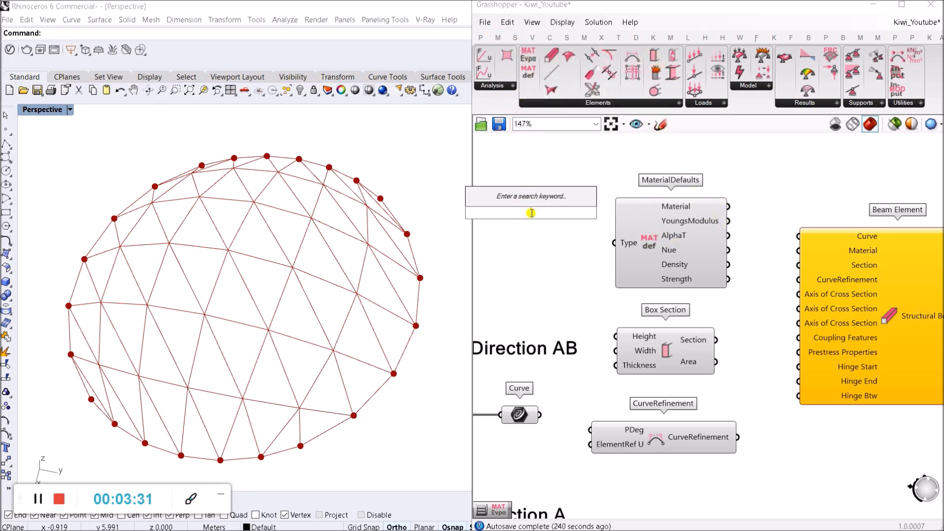
text(val)
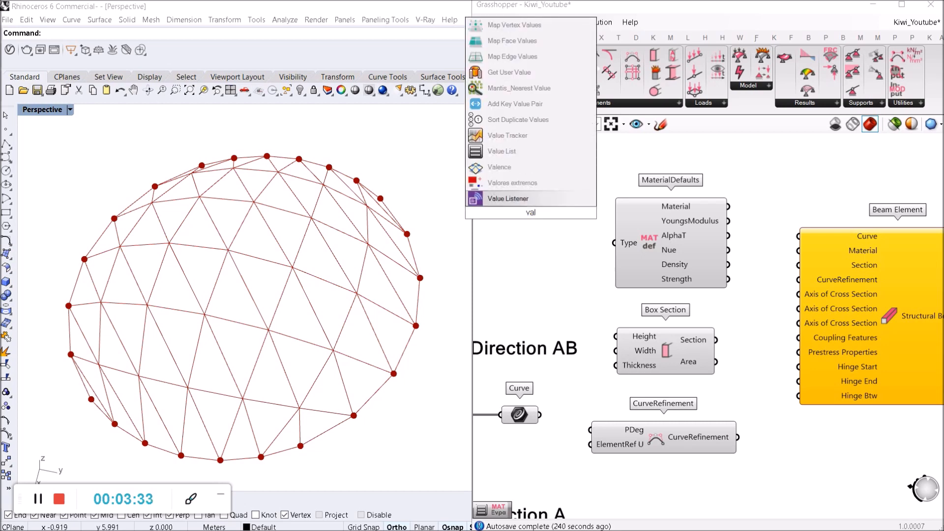
key(Up)
key(Up)
key(Up)
key(Return)
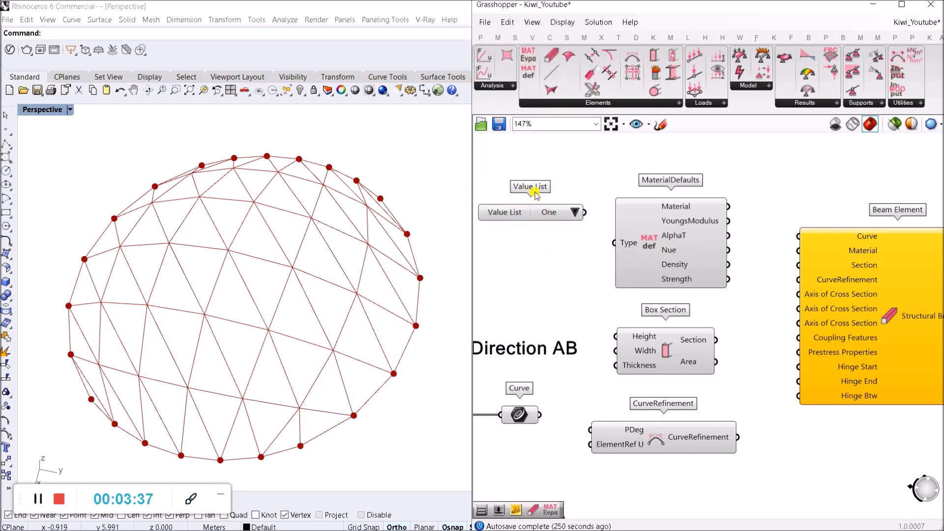
Connect the Value List to the Type input of MaterialDefaults and position it in front of that input.
right_drag(529, 231, 556, 232)
drag(533, 215, 509, 222)
click(586, 222)
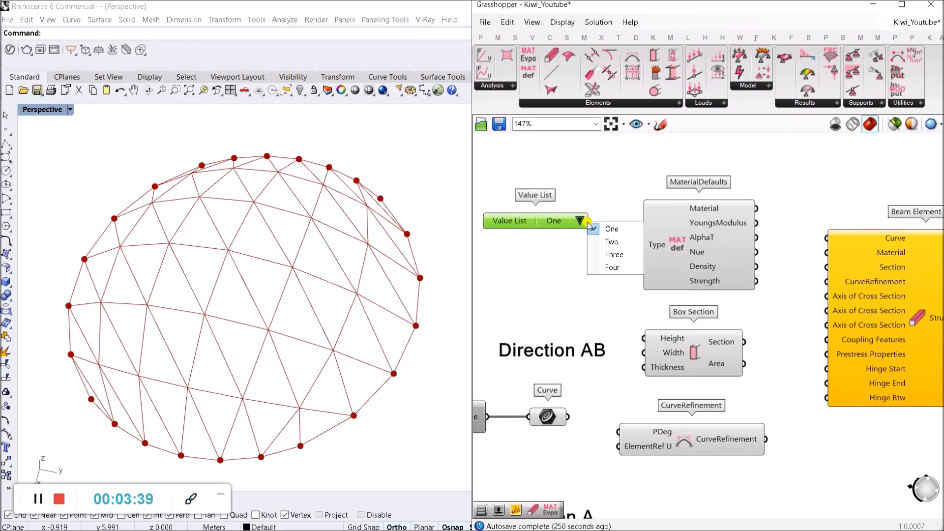
click(613, 185)
drag(590, 220, 642, 244)
drag(558, 228, 530, 238)
click(530, 239)
right_drag(568, 185, 603, 189)
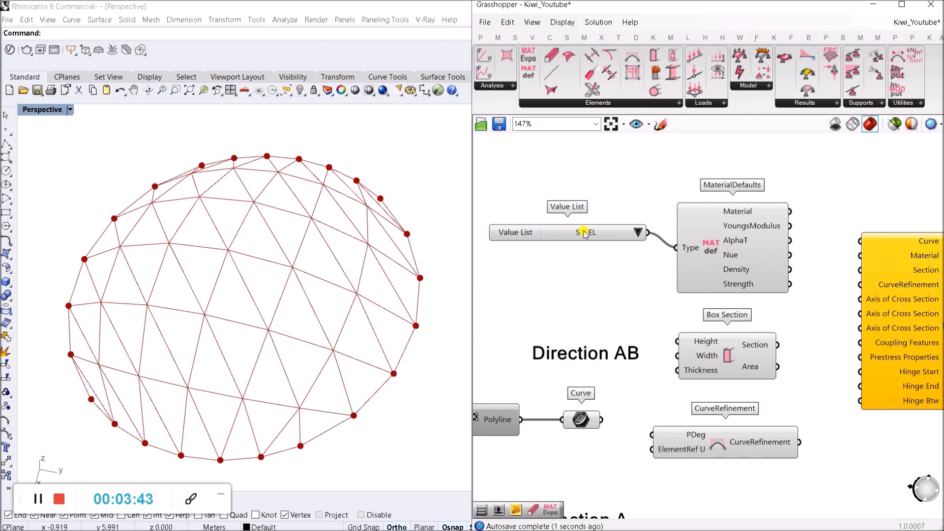
drag(584, 231, 577, 245)
Check the materials offered by the Value List, leave STEEL selected, and nudge the list level with the Type input.
click(630, 248)
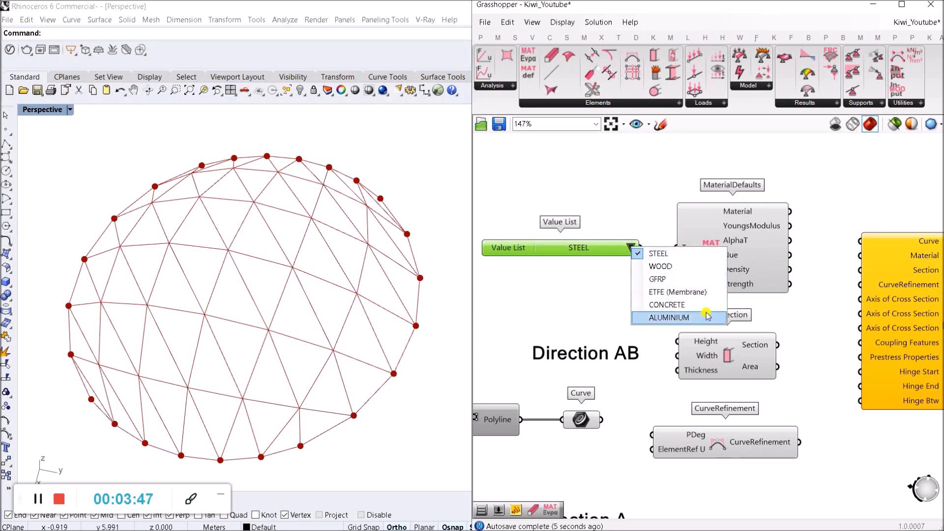
click(558, 283)
drag(560, 250, 568, 253)
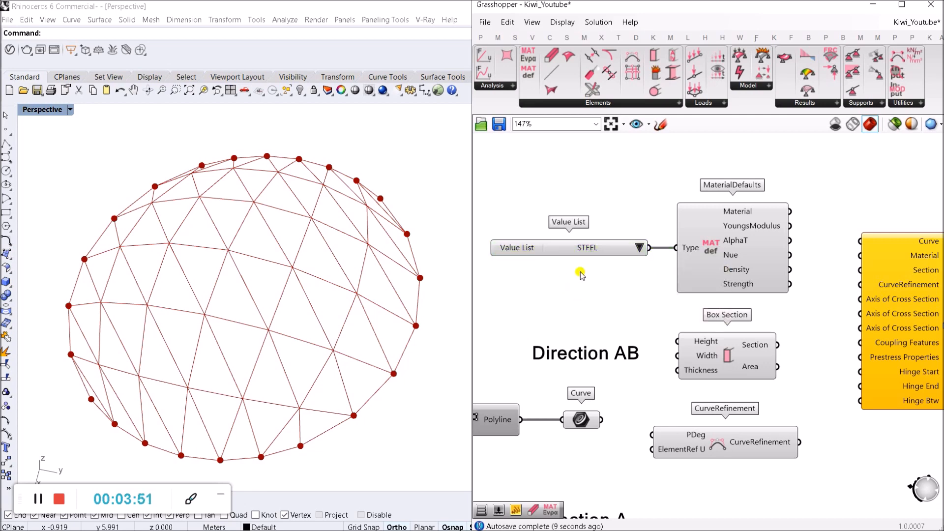
Examine the display modes available for the material Value List, such as Check List and Value Cycle.
right_click(572, 252)
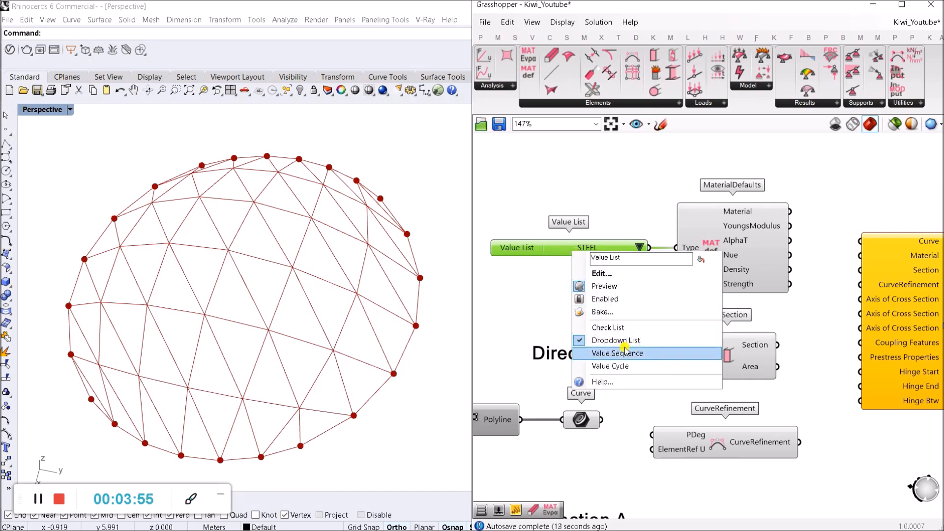
key(Escape)
right_click(619, 247)
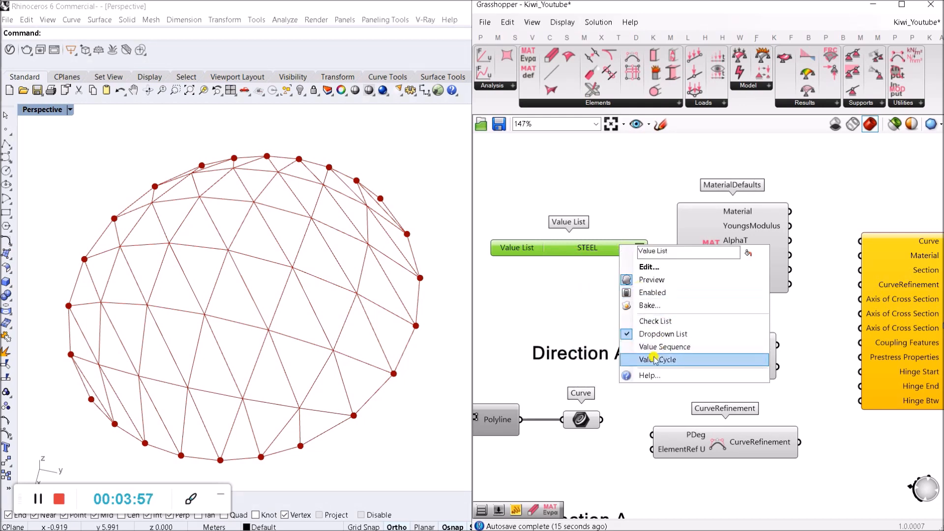
click(657, 322)
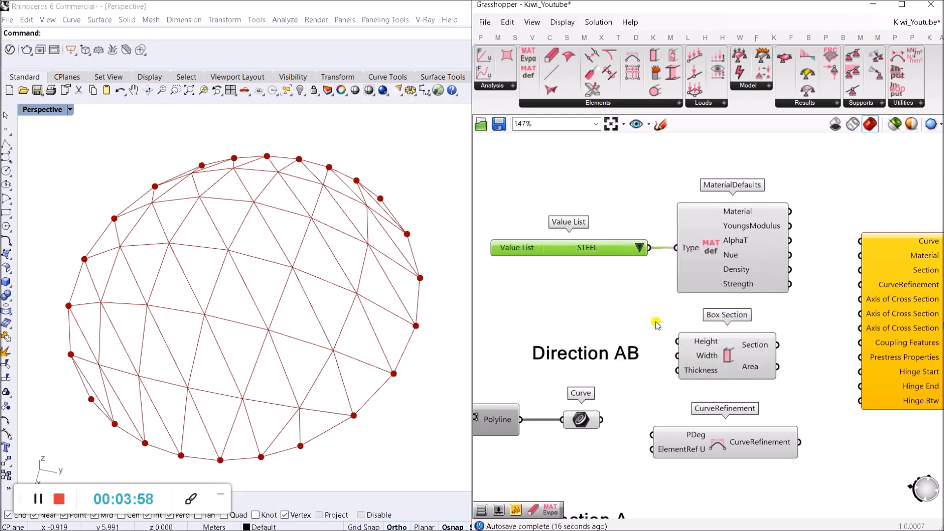
click(632, 251)
click(607, 268)
right_click(509, 251)
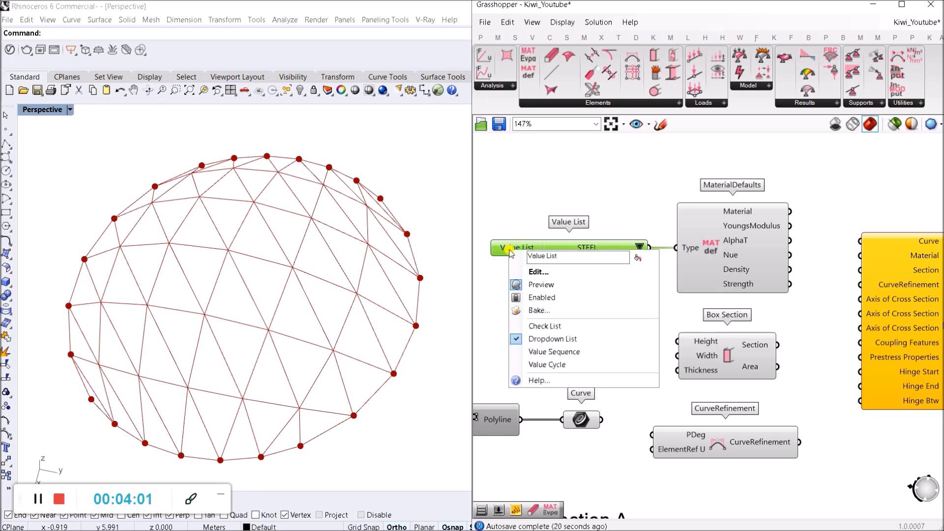
click(563, 325)
right_click(525, 252)
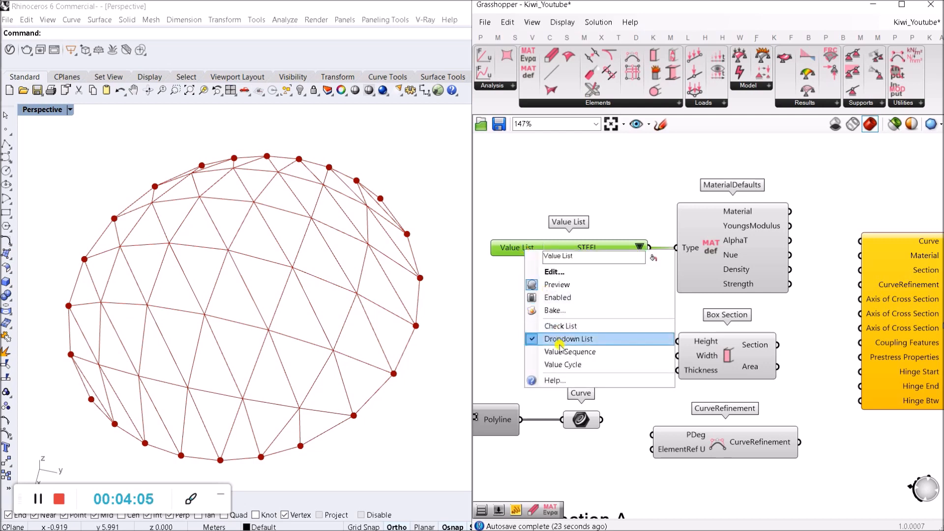
click(558, 364)
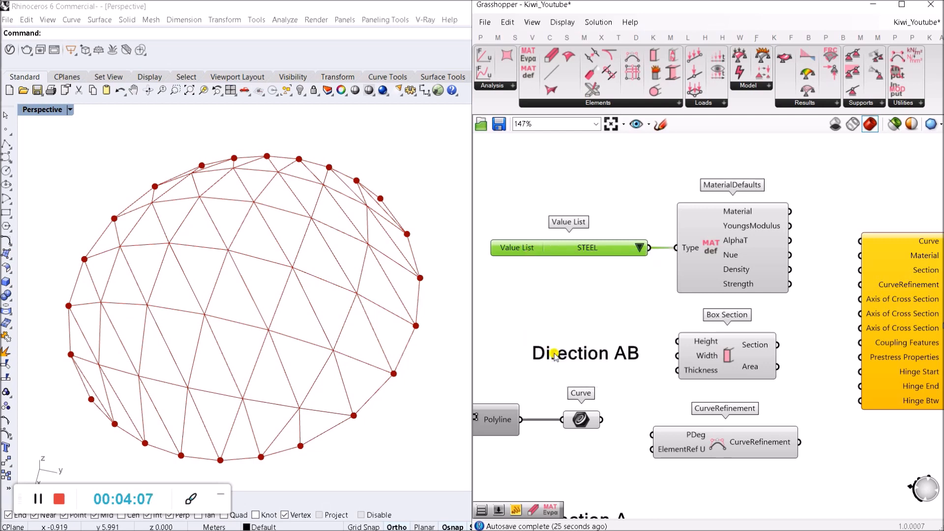
Set the material Value List feeding MaterialDefaults to WOOD.
right_click(526, 248)
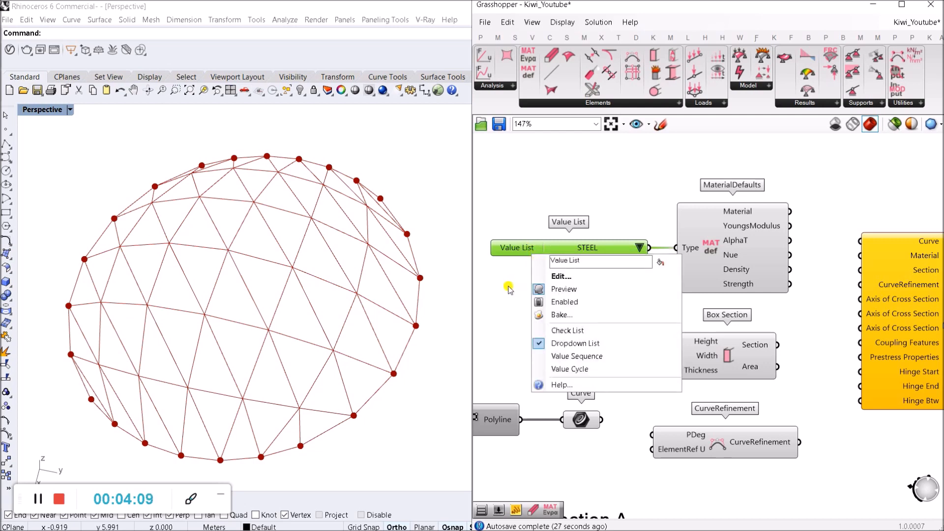
click(509, 289)
drag(542, 251, 543, 251)
click(551, 188)
click(640, 249)
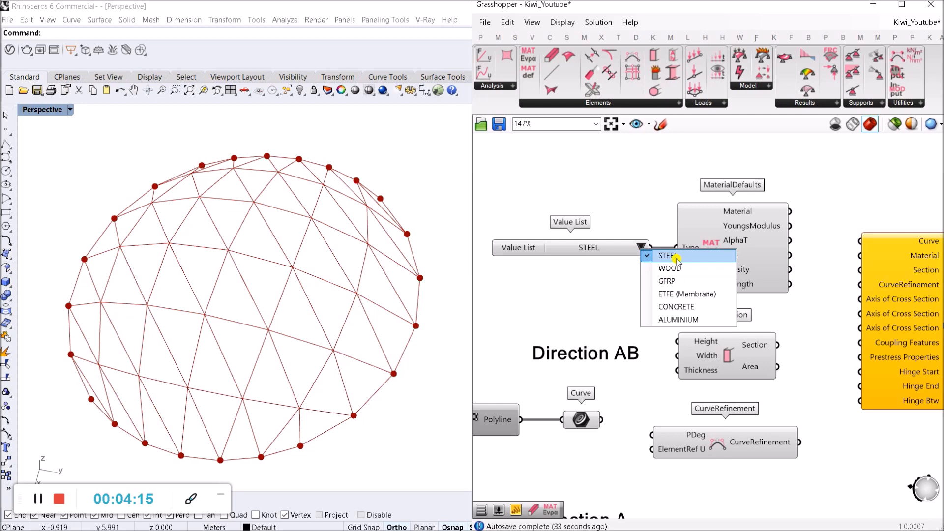
click(670, 268)
Place a Panel above Beam Element and connect it to the Material output of MaterialDefaults.
scroll(577, 277, down, 2)
double_click(794, 162)
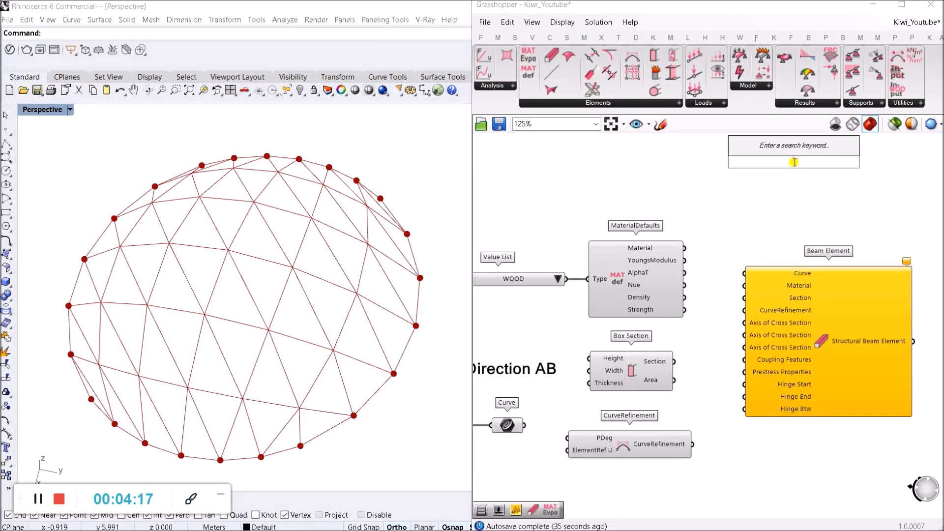
text(panel)
key(Return)
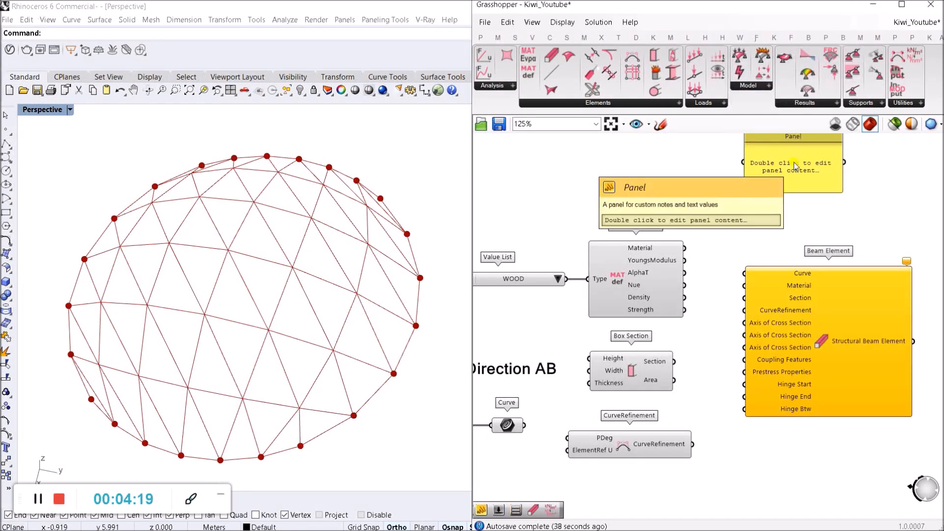
scroll(785, 187, up, 2)
drag(693, 176, 611, 295)
scroll(792, 163, down, 2)
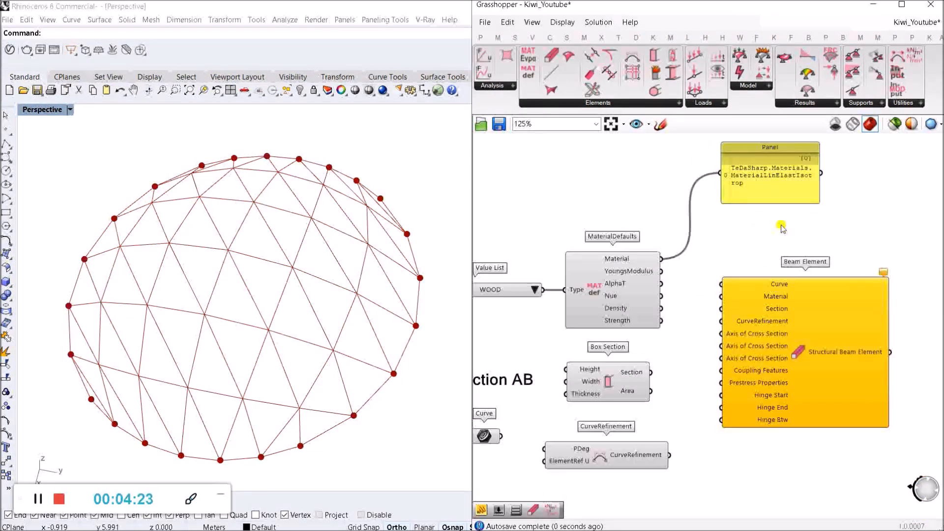
drag(755, 173, 748, 210)
click(815, 239)
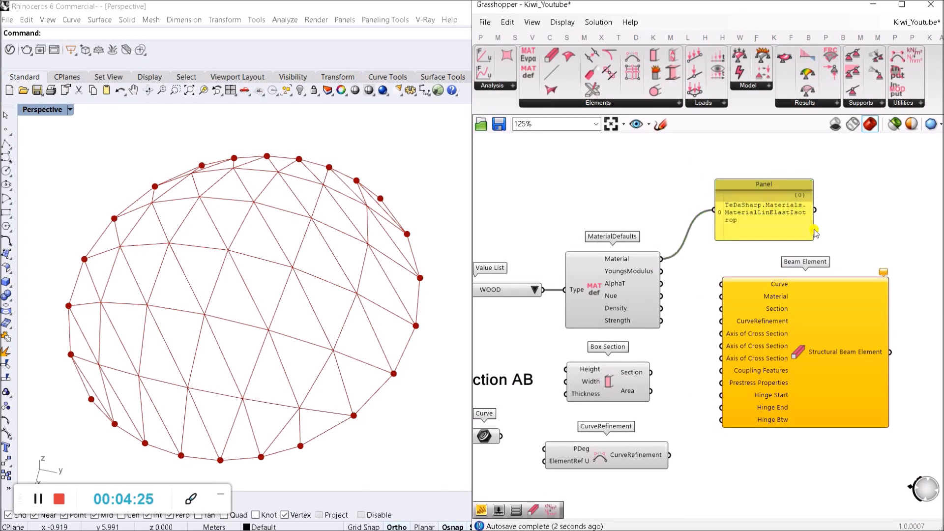
Add a second Panel below the first and connect it to the YoungsModulus output of MaterialDefaults.
scroll(815, 239, down, 1)
drag(822, 290, 849, 311)
scroll(789, 224, up, 2)
drag(794, 220, 575, 321)
scroll(773, 222, up, 4)
drag(794, 196, 796, 166)
scroll(753, 237, down, 1)
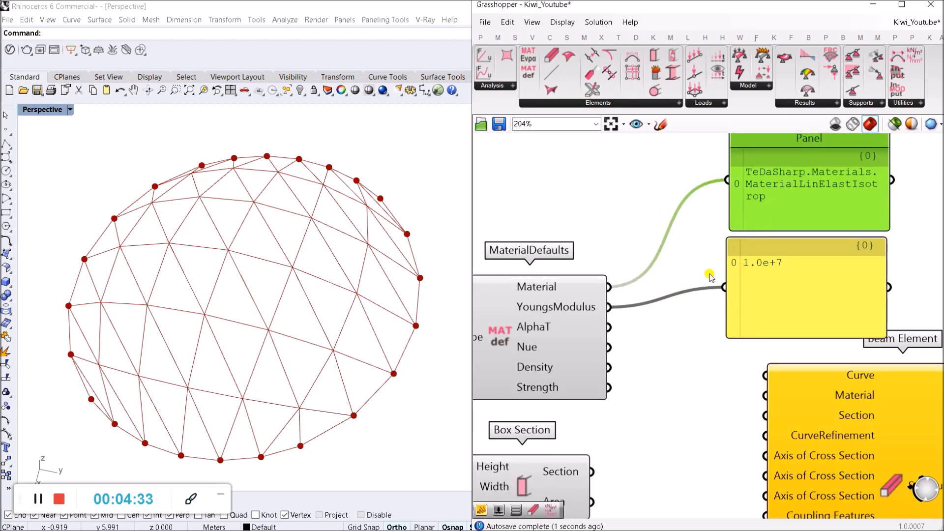
Add the AlphaT, Nue, Density and Strength outputs of MaterialDefaults to the second panel to read all material values.
scroll(667, 298, up, 1)
drag(732, 287, 762, 278)
scroll(596, 339, down, 1)
scroll(609, 354, up, 1)
scroll(762, 278, down, 1)
scroll(810, 196, up, 1)
drag(809, 196, 809, 185)
shift+drag(743, 267, 637, 352)
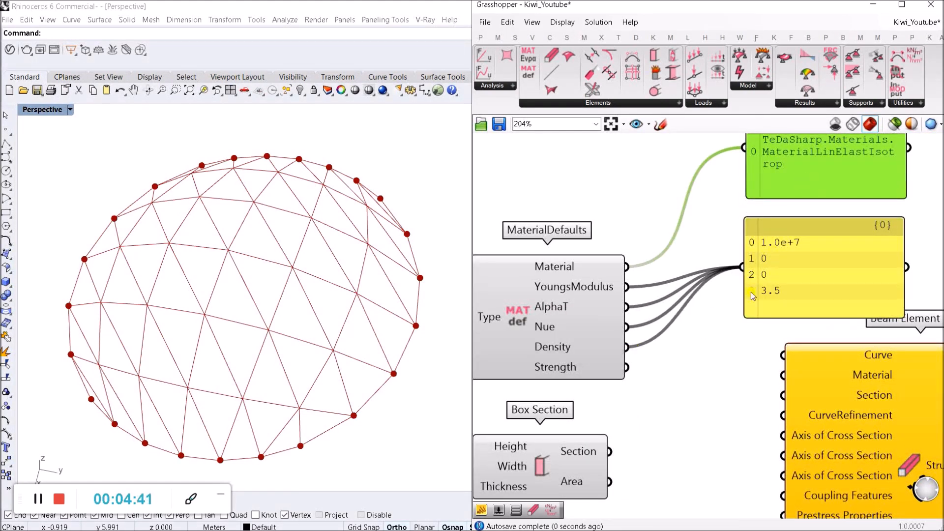
shift+drag(745, 267, 627, 367)
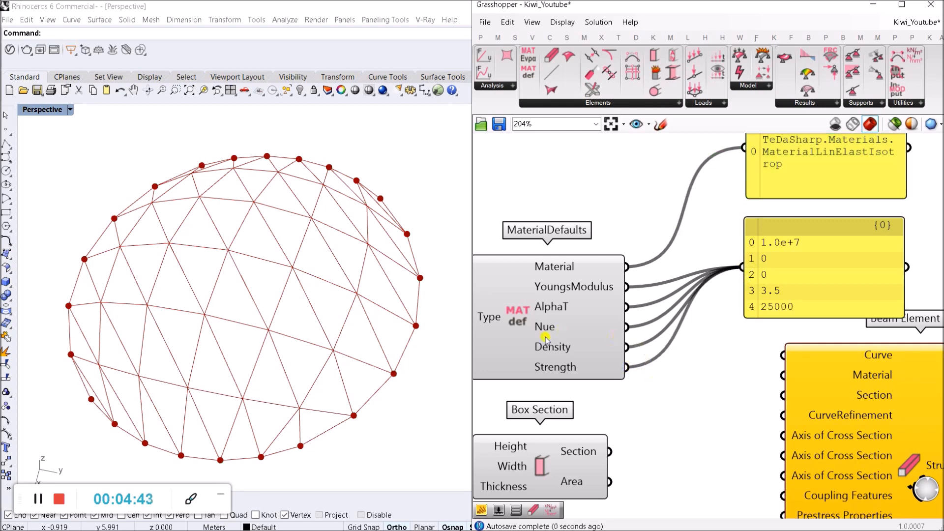
Delete both panels that read the MaterialDefaults outputs.
scroll(672, 315, down, 2)
scroll(666, 314, up, 2)
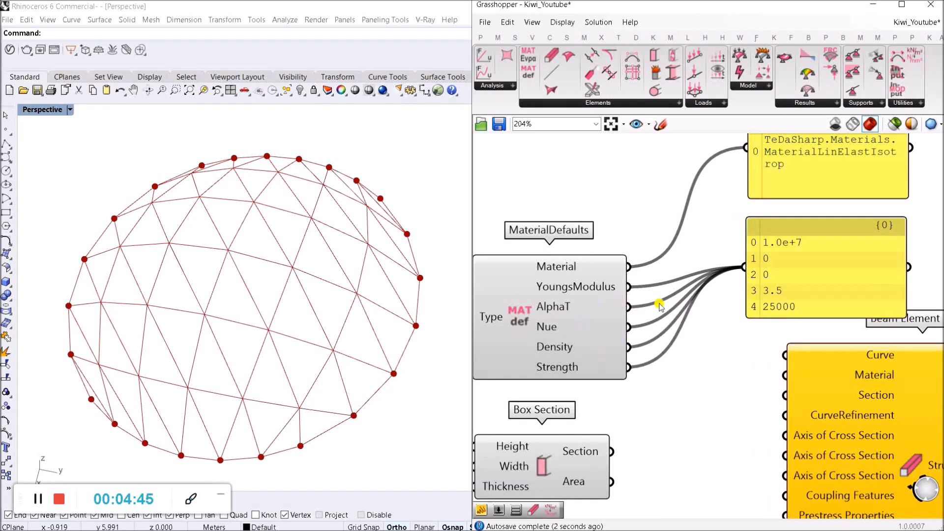
scroll(715, 330, down, 2)
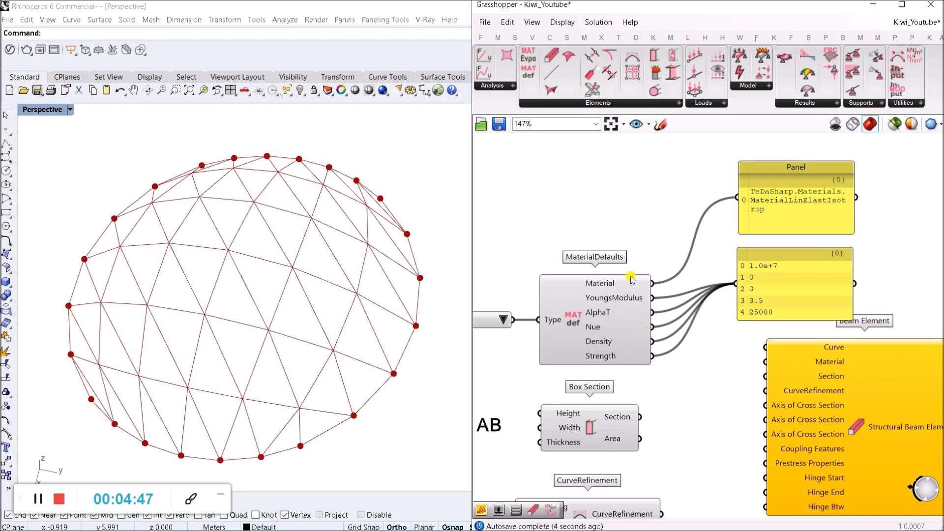
drag(584, 320, 586, 306)
click(791, 193)
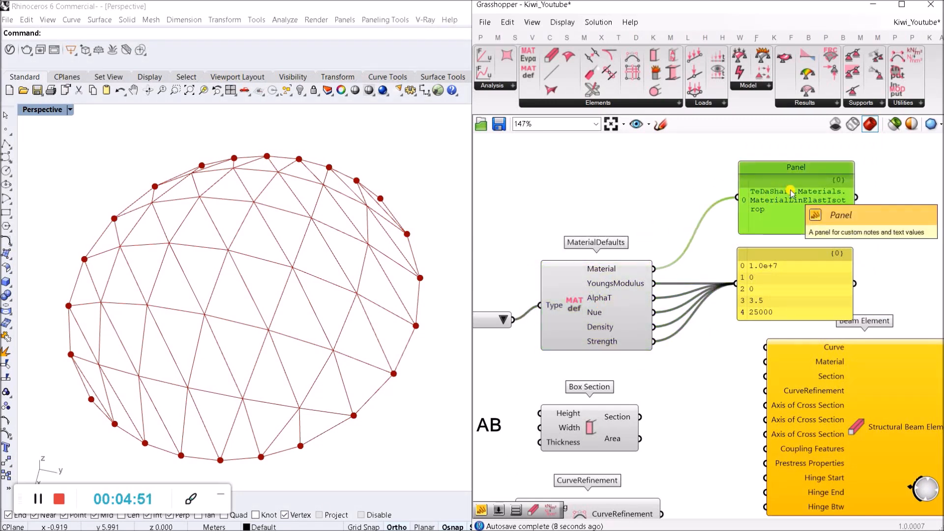
key(Delete)
drag(628, 320, 633, 306)
click(640, 216)
right_drag(686, 294, 686, 247)
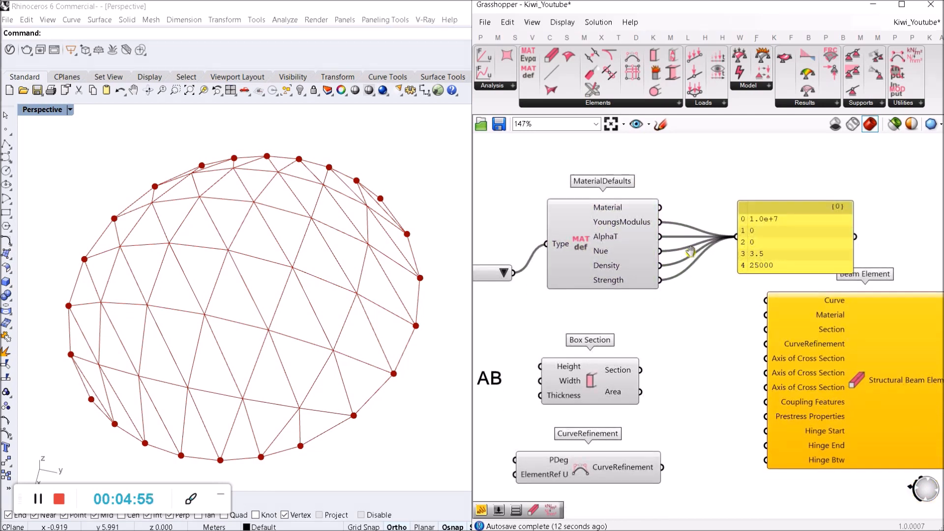
click(768, 250)
drag(767, 250, 740, 251)
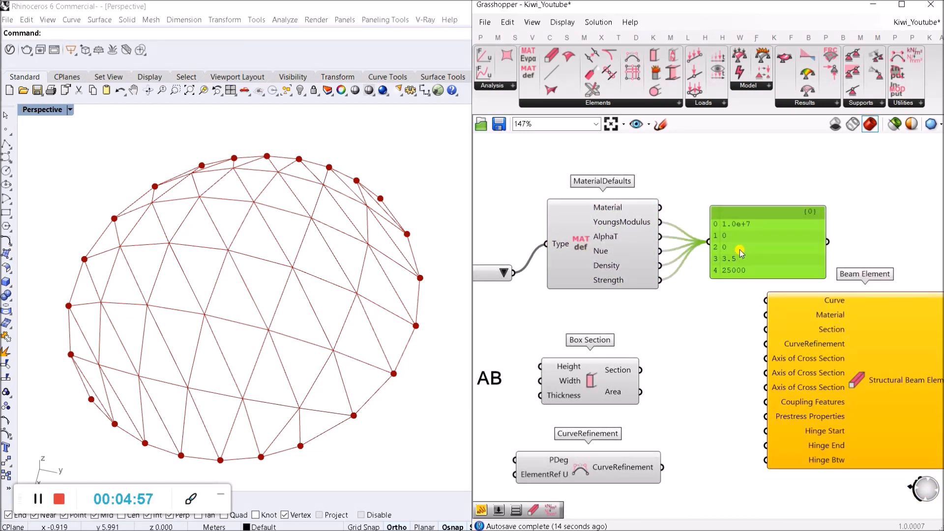
key(Delete)
Connect the Material output of MaterialDefaults to the Material input of Beam Element.
drag(663, 205, 766, 315)
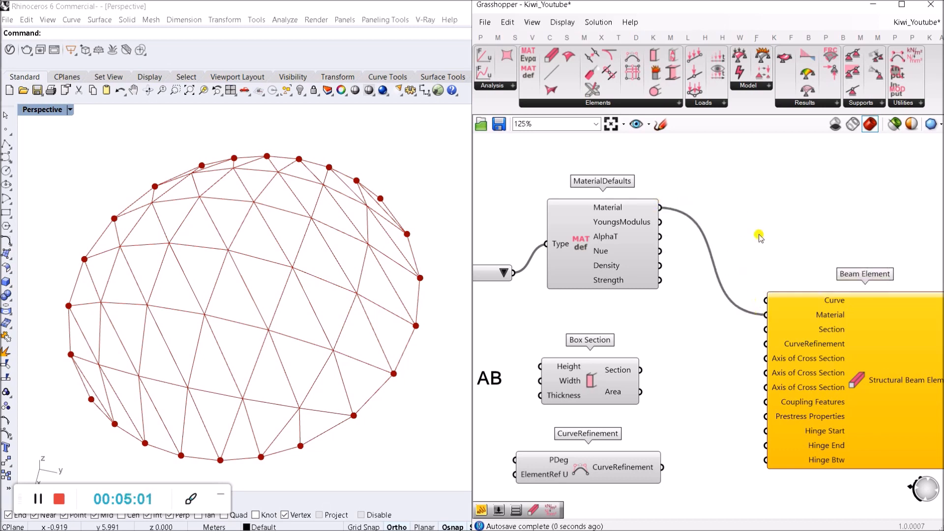
scroll(760, 237, down, 2)
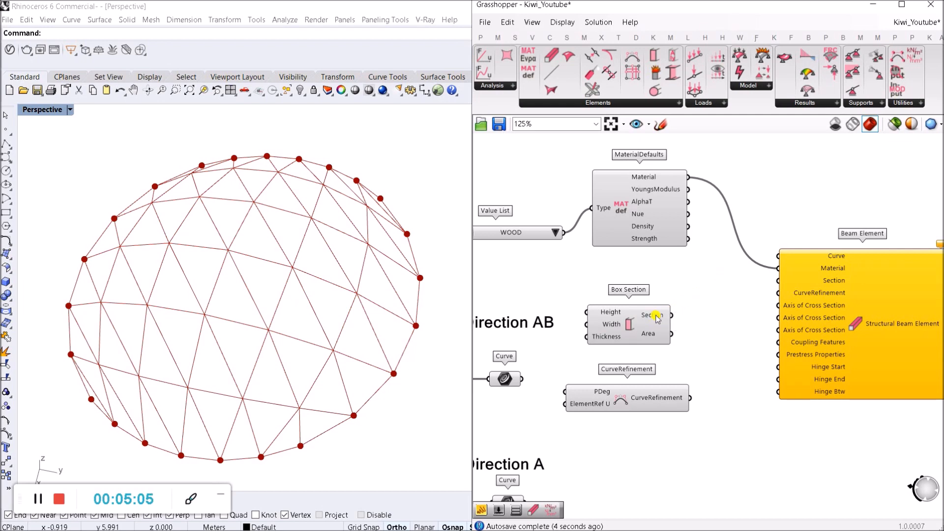
Move Box Section directly below MaterialDefaults and level the Value List with the Type input.
drag(653, 320, 664, 294)
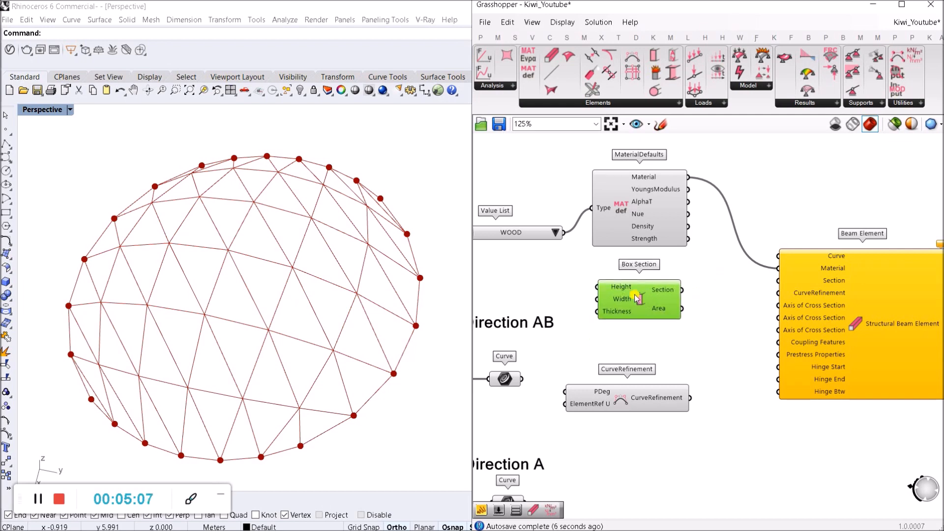
click(228, 336)
scroll(565, 295, up, 3)
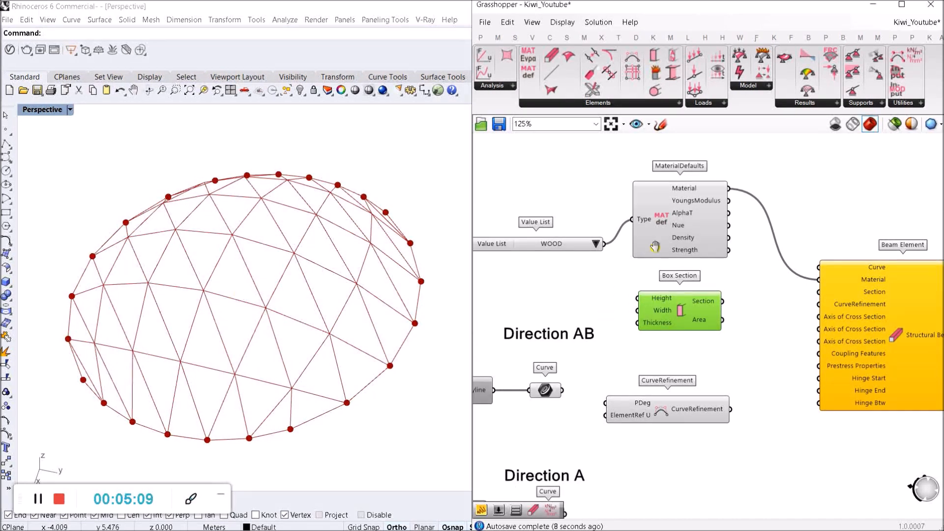
click(643, 261)
drag(643, 261, 644, 234)
click(588, 301)
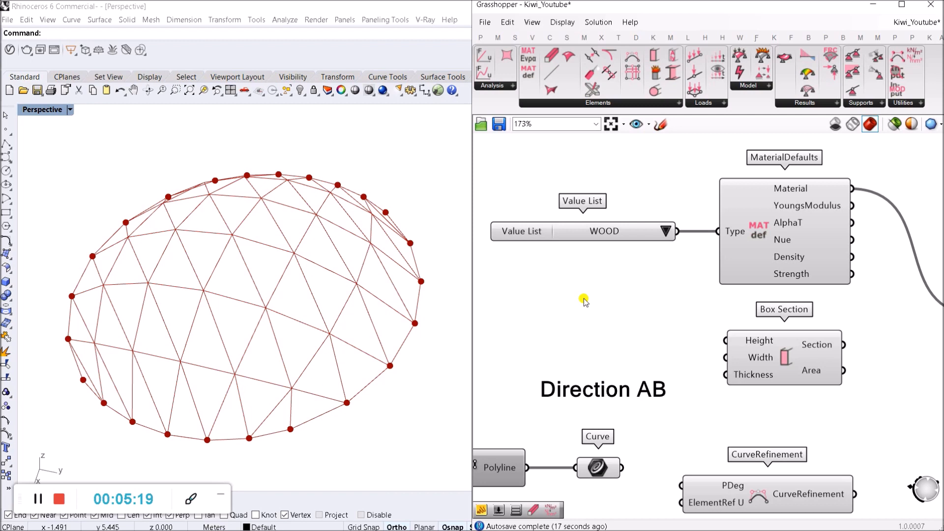
Place two number sliders of 0.10 and 0.05 in front of Box Section, aligned one below the other.
right_drag(584, 301, 626, 304)
double_click(608, 298)
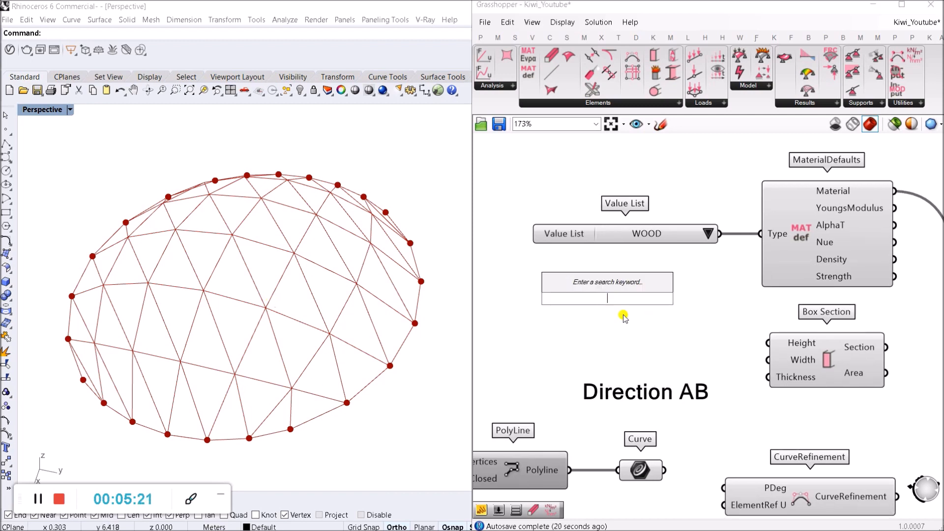
double_click(624, 329)
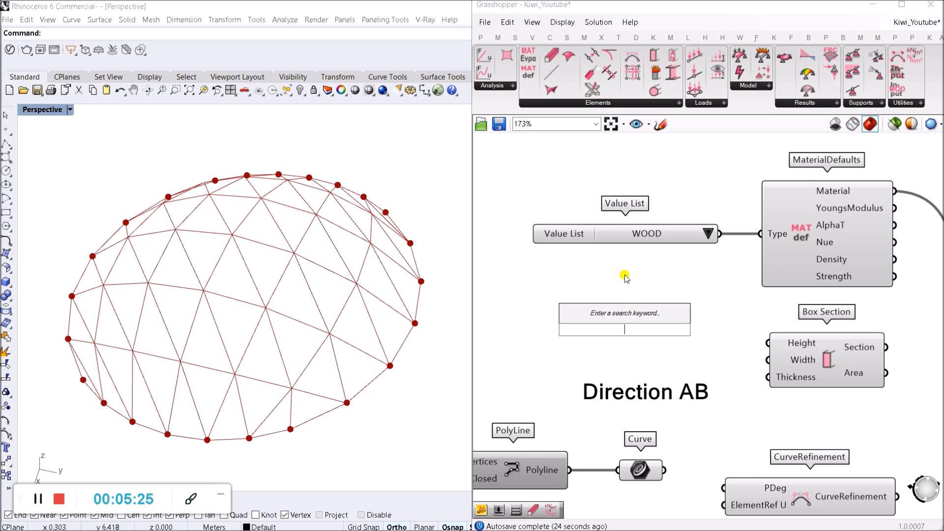
text(10)
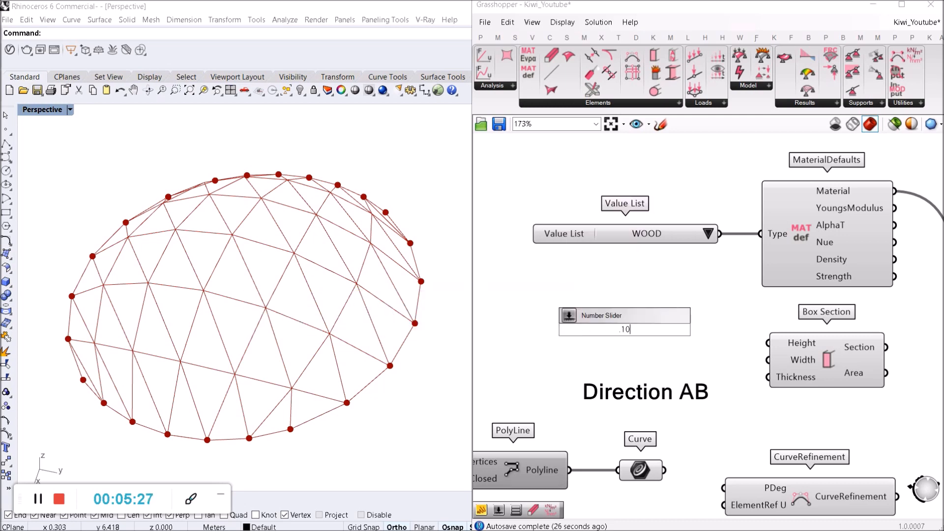
key(Return)
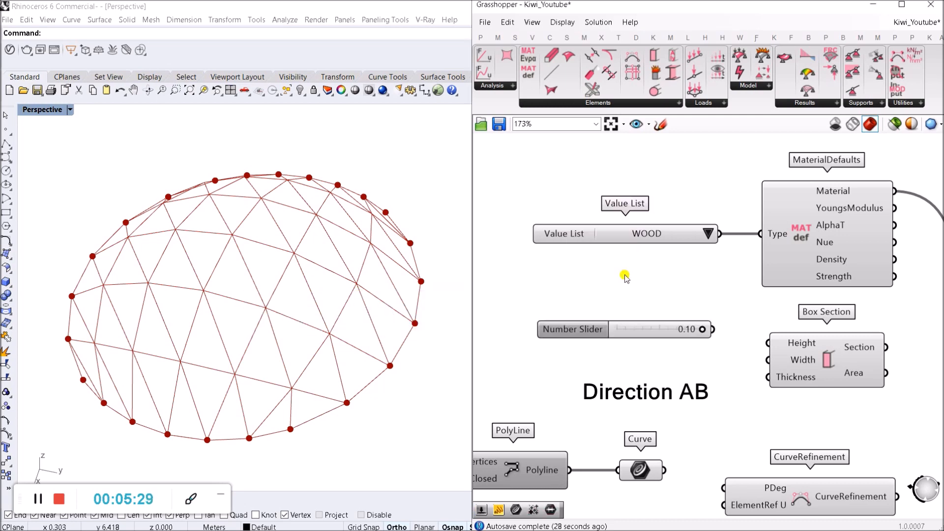
double_click(662, 357)
text(.05)
key(Return)
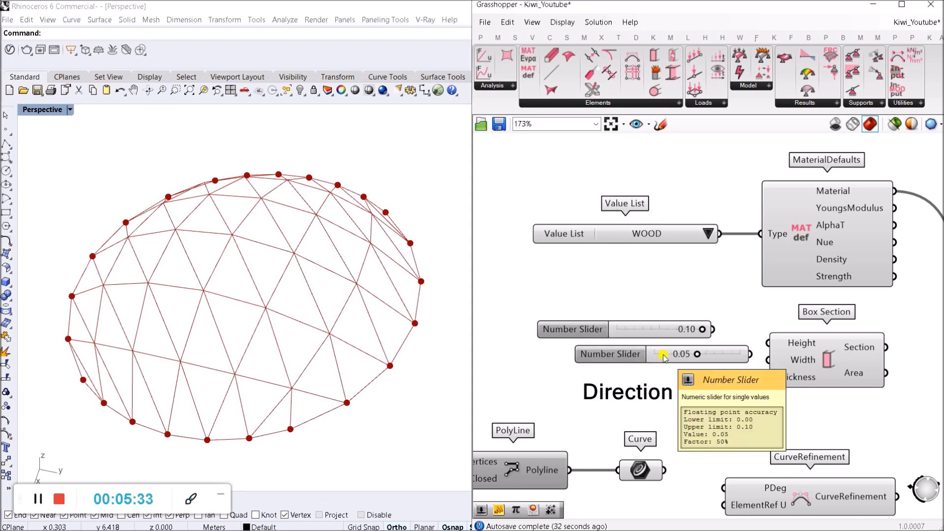
drag(662, 355, 625, 352)
click(635, 282)
Connect the 0.10 slider to the Height input of Box Section and the 0.05 slider to its Width input.
scroll(636, 281, down, 3)
scroll(663, 336, up, 4)
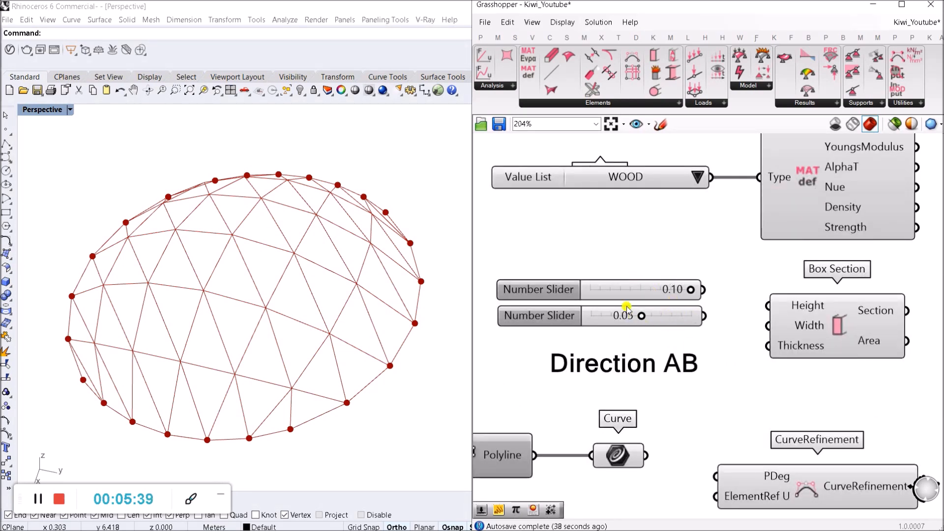
scroll(680, 323, down, 3)
scroll(744, 331, up, 3)
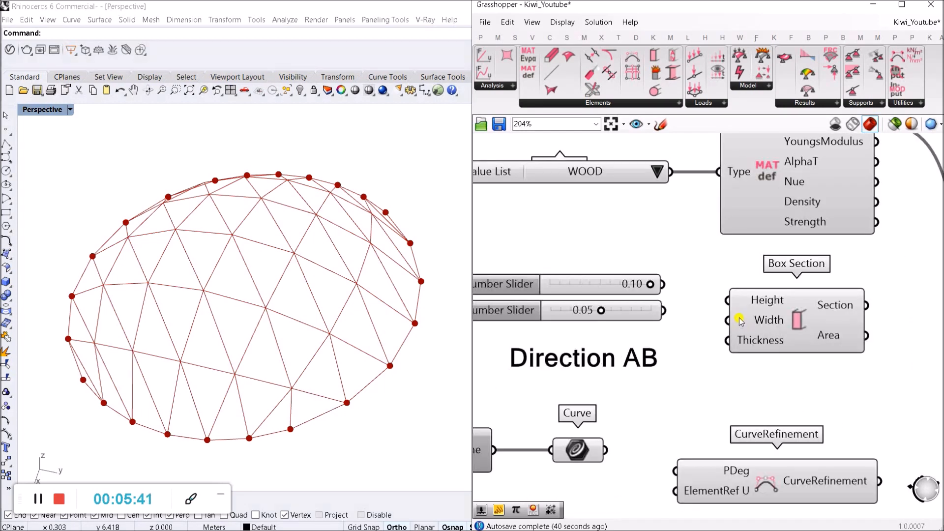
mouse_move(740, 321)
drag(746, 322, 663, 310)
drag(728, 300, 663, 284)
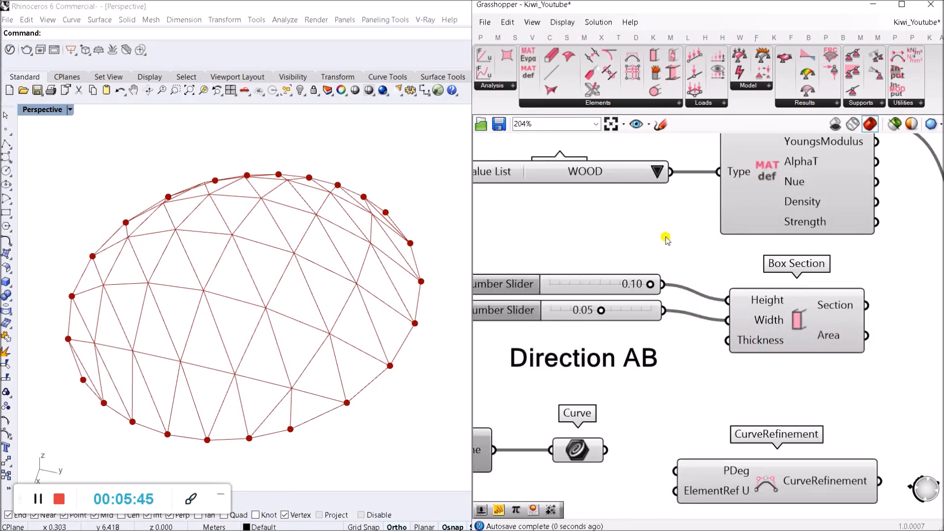
Level Box Section with its two sliders and raise Beam Element so its Material input lines up with MaterialDefaults.
scroll(665, 238, down, 4)
scroll(723, 284, up, 3)
drag(733, 278, 722, 270)
click(741, 319)
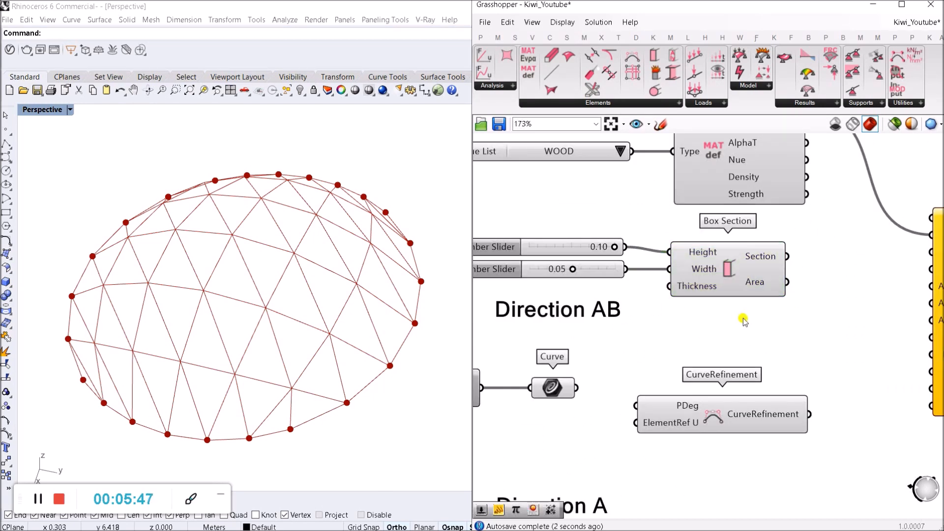
scroll(743, 320, down, 3)
scroll(621, 310, up, 3)
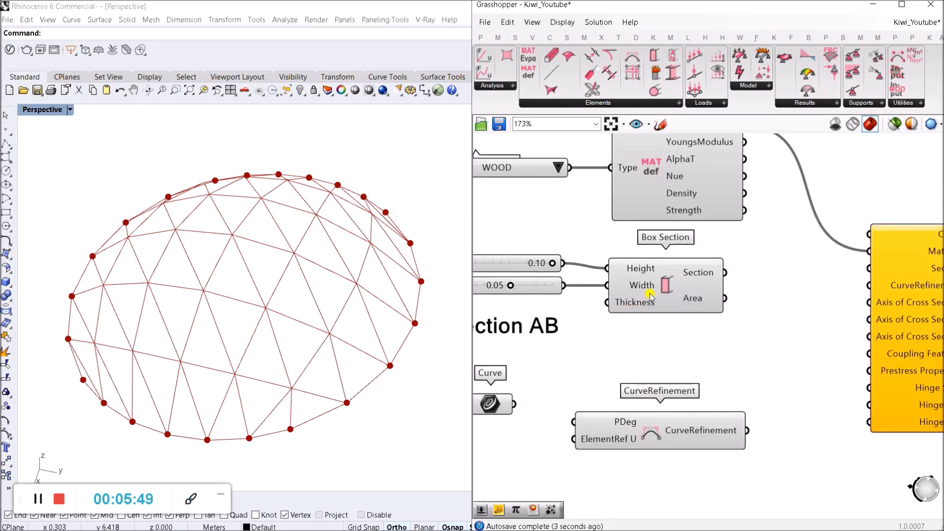
scroll(659, 320, down, 3)
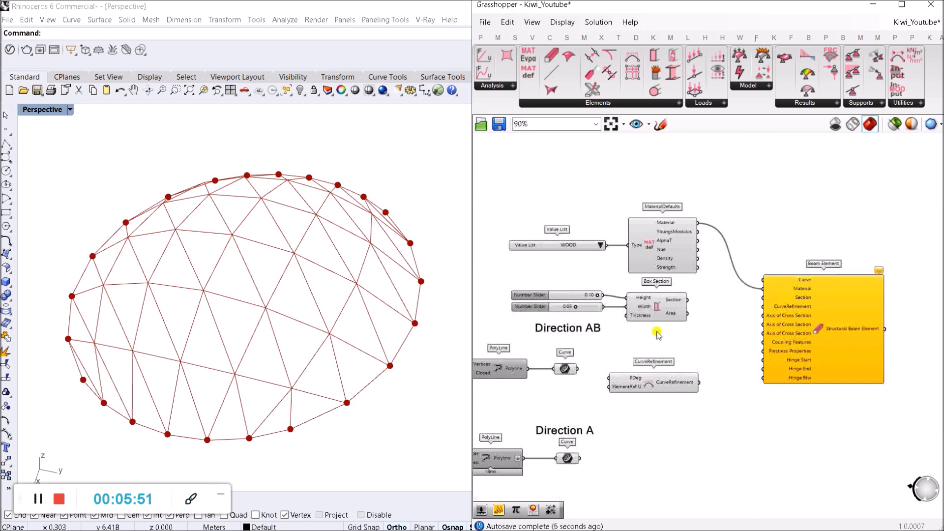
scroll(737, 305, up, 2)
drag(820, 297, 836, 208)
Place a Panel beside Box Section and connect it to the Section output.
double_click(709, 344)
text(panel)
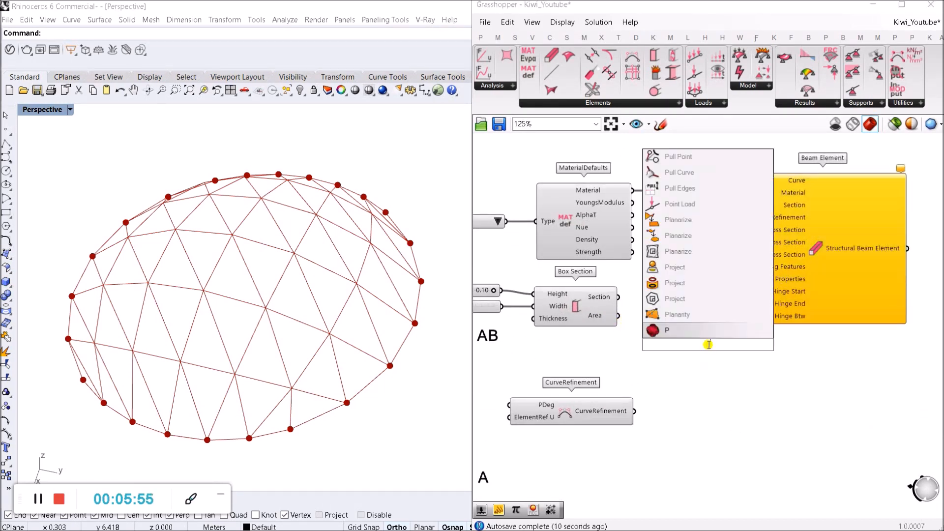
key(Return)
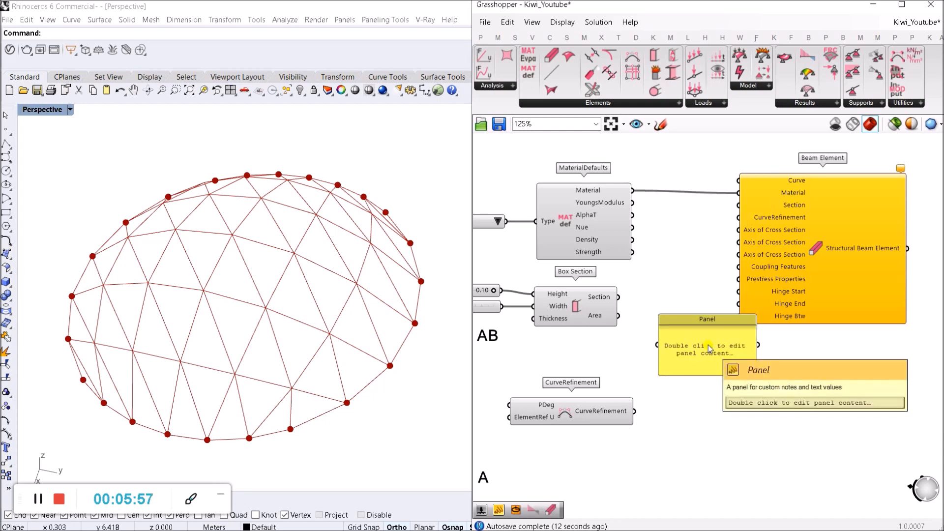
scroll(710, 348, up, 3)
drag(657, 345, 619, 297)
right_drag(608, 329, 654, 317)
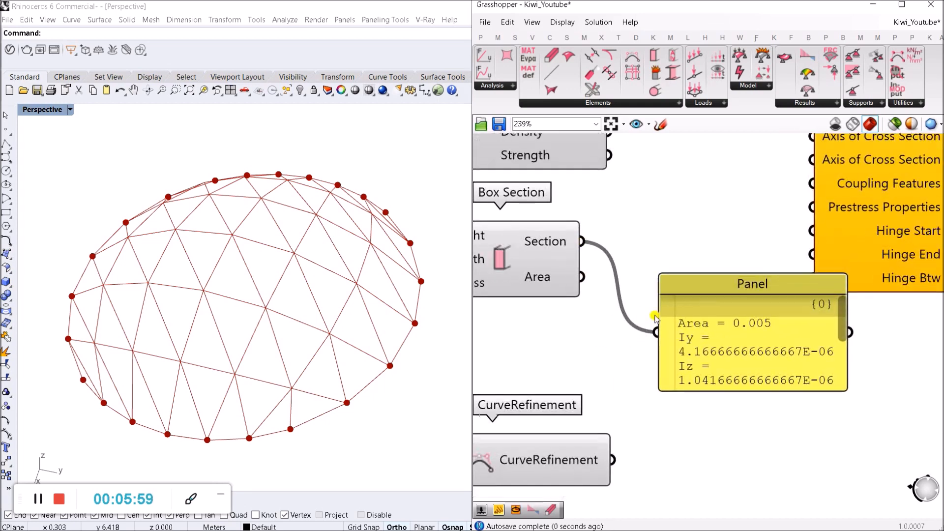
Enlarge the section panel in height and width so that all cross-section properties fit on single lines.
drag(758, 391, 757, 460)
right_drag(767, 432, 674, 361)
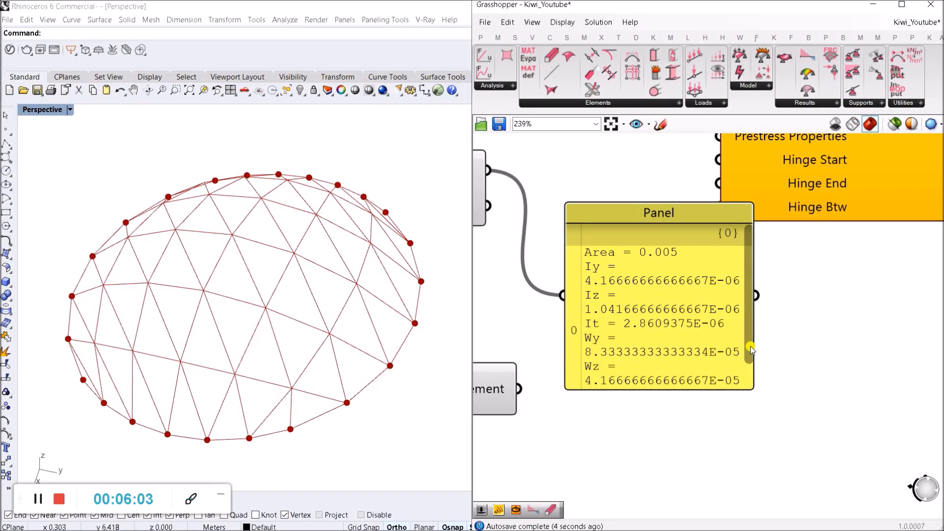
drag(753, 349, 845, 367)
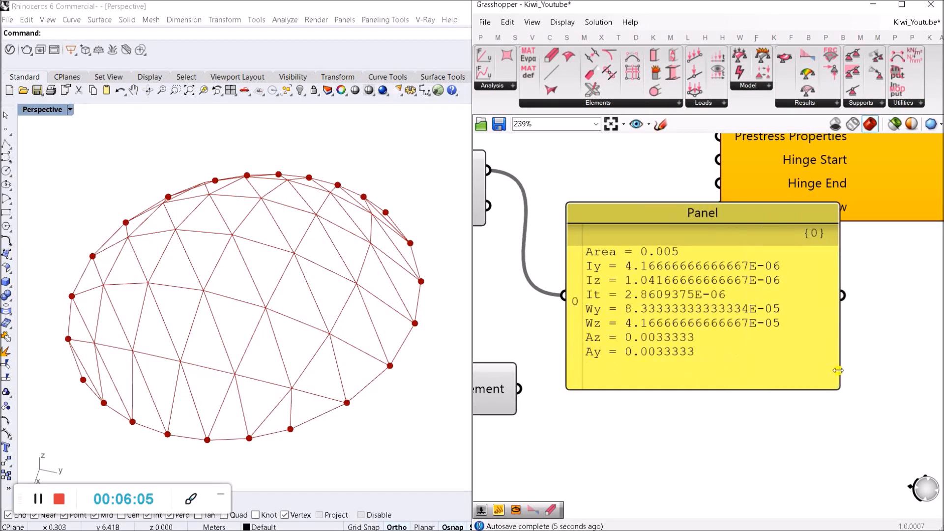
Rewire the panel's input from the Section output to the Area output of Box Section.
scroll(737, 299, down, 4)
right_drag(640, 290, 685, 330)
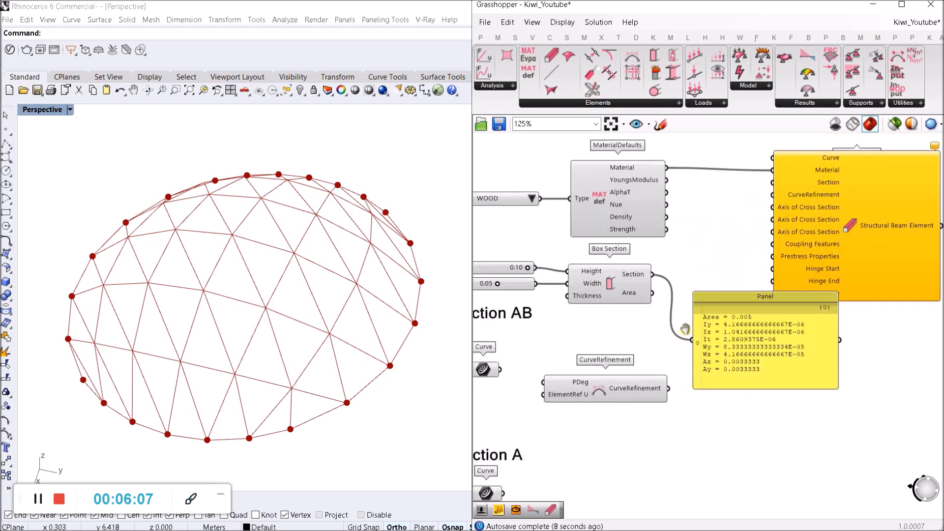
scroll(685, 328, up, 3)
drag(696, 349, 631, 273)
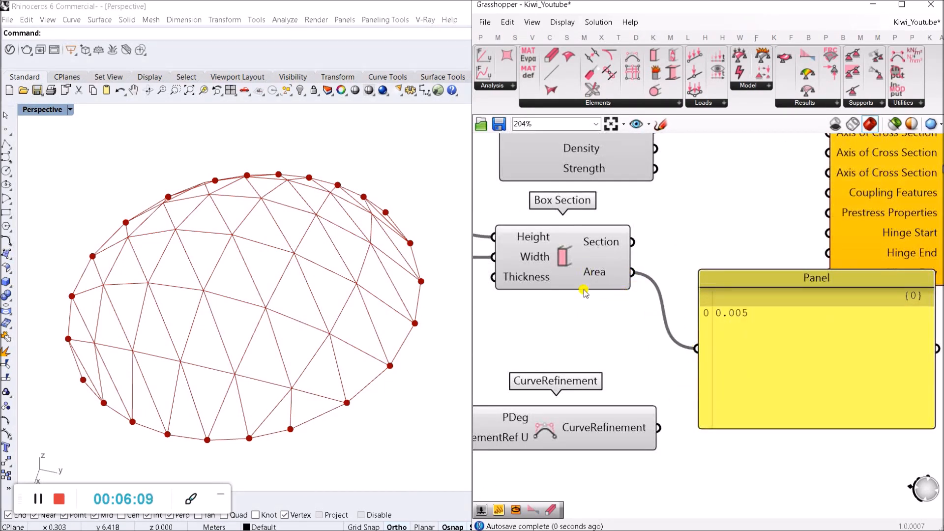
Delete the panel beside Box Section.
click(785, 331)
key(Delete)
scroll(751, 284, down, 4)
right_drag(716, 284, 746, 299)
scroll(733, 305, up, 3)
scroll(738, 296, down, 2)
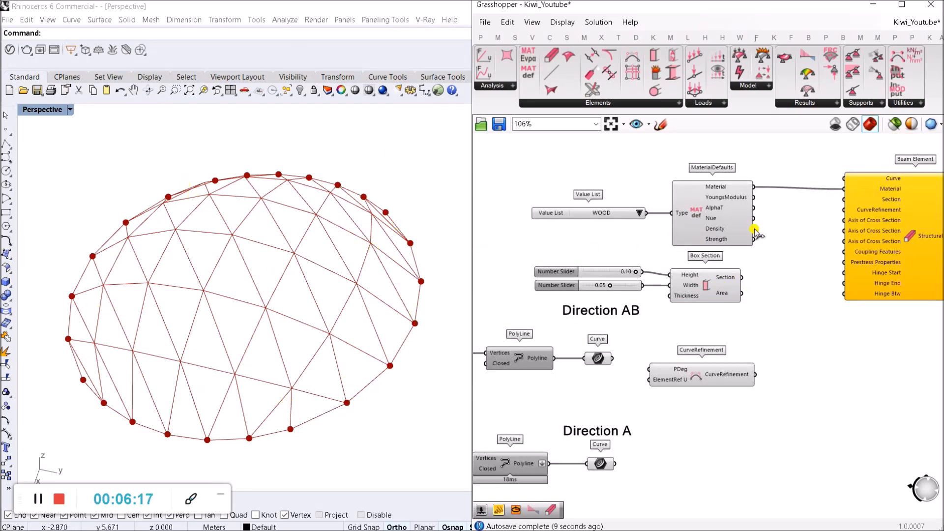
Shift Box Section slightly so its Height input lines up with the 0.10 slider.
scroll(757, 314, down, 2)
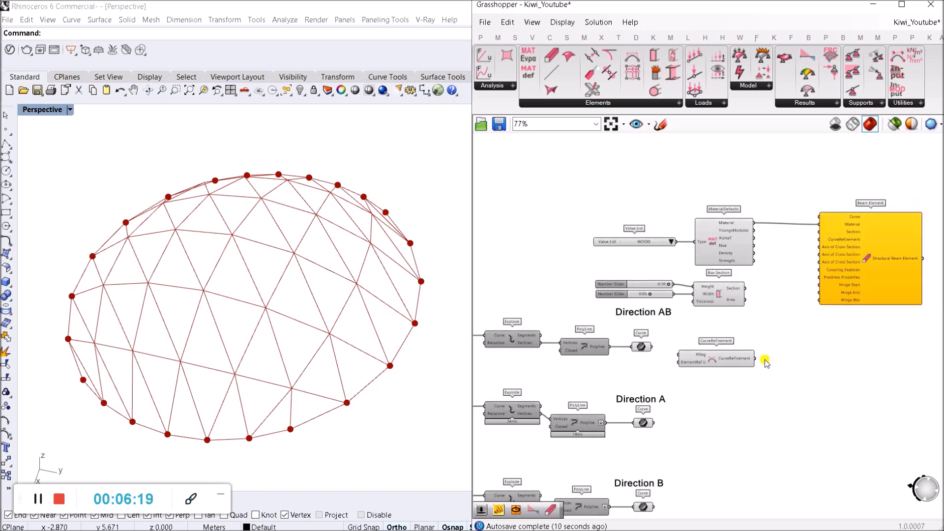
scroll(721, 363, up, 2)
click(728, 269)
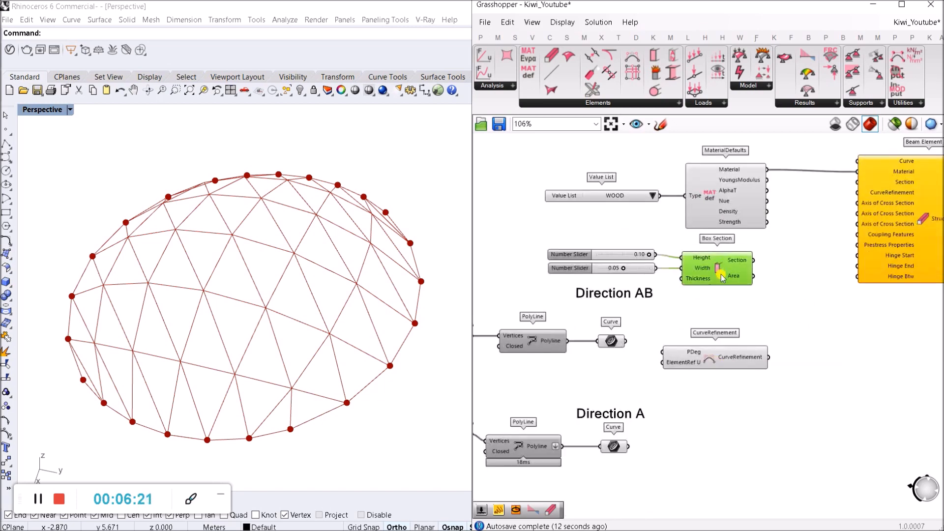
drag(729, 269, 732, 271)
click(781, 293)
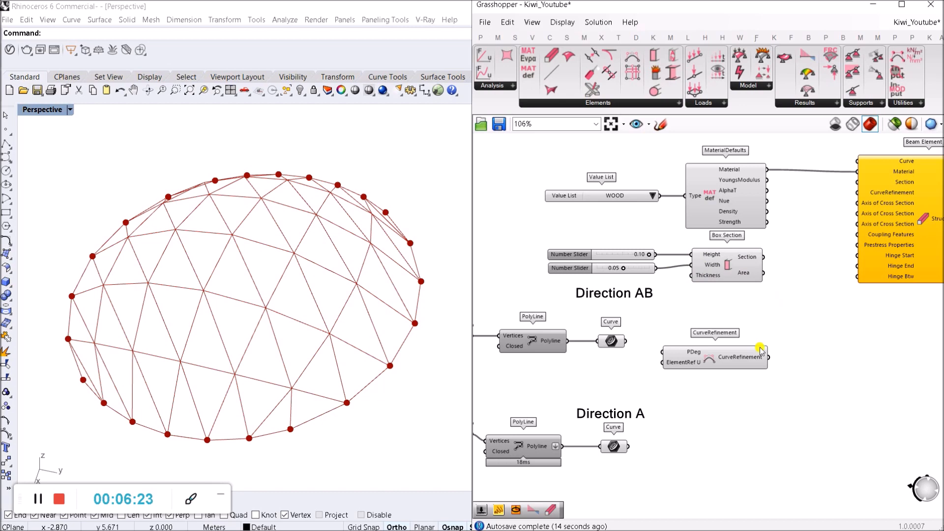
Connect the Section output of Box Section to the Section input of Beam Element.
scroll(786, 281, up, 6)
drag(692, 272, 813, 199)
scroll(708, 285, down, 5)
scroll(817, 202, down, 3)
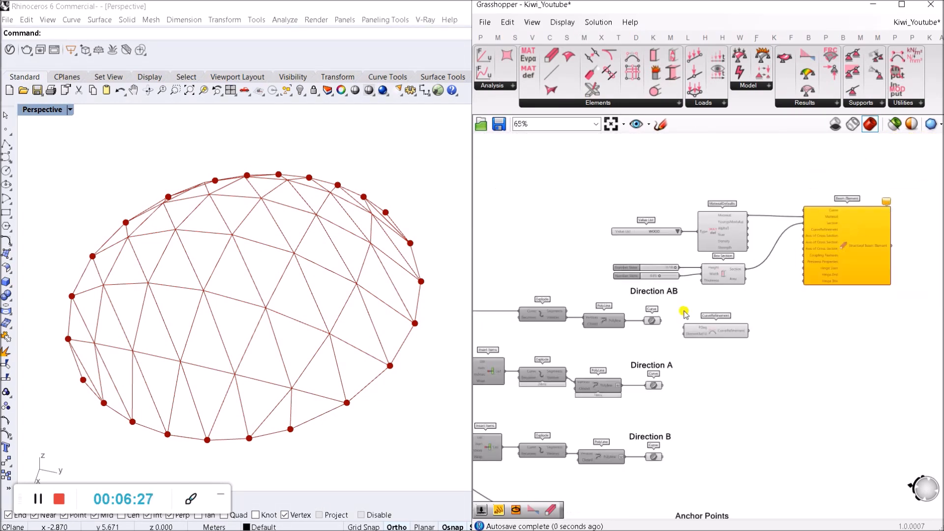
Connect the Direction AB Curve parameter to the Curve input of Beam Element.
scroll(787, 222, down, 1)
drag(664, 316, 841, 218)
scroll(837, 213, up, 5)
scroll(787, 207, down, 3)
scroll(621, 374, up, 3)
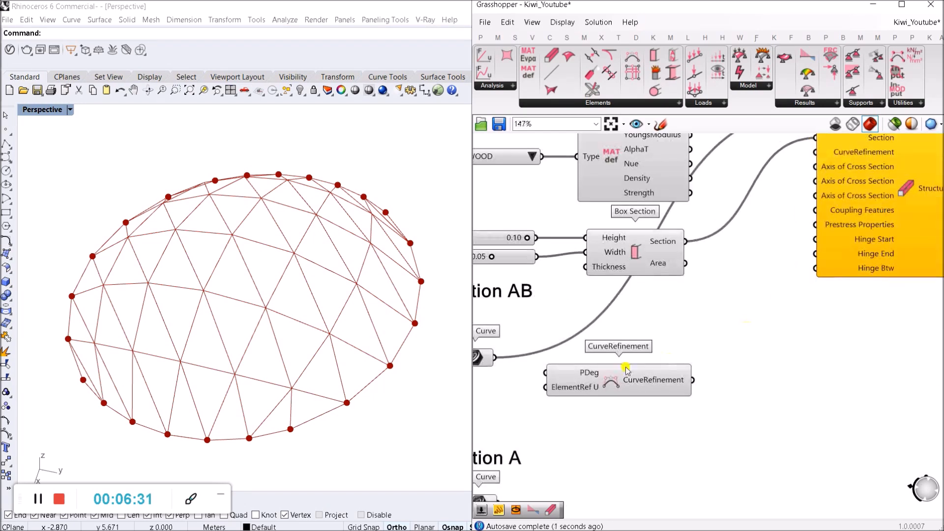
Bring CurveRefinement closer beneath Box Section and shift MaterialDefaults and Box Section away from their inputs, leaving room before Beam Element.
drag(624, 383, 696, 319)
scroll(696, 319, down, 3)
scroll(798, 279, up, 2)
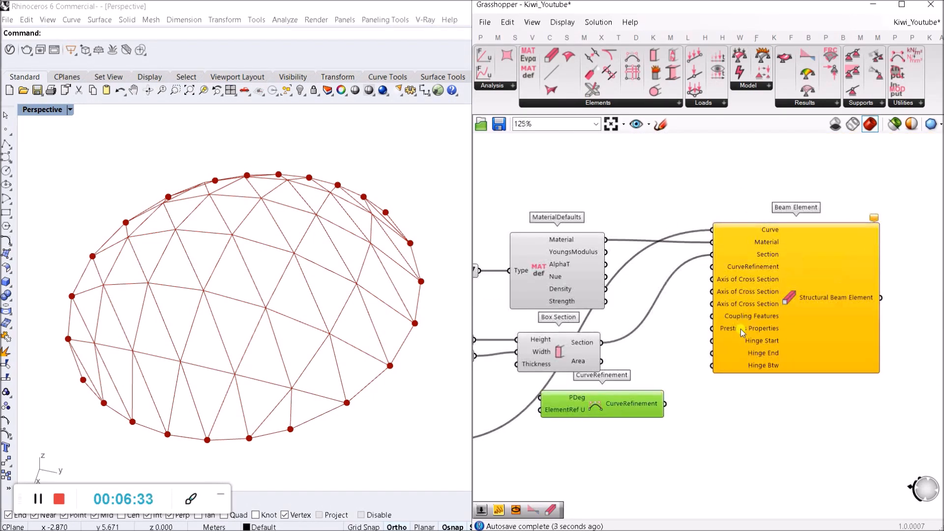
drag(661, 346, 544, 274)
drag(608, 257, 673, 248)
drag(889, 280, 894, 281)
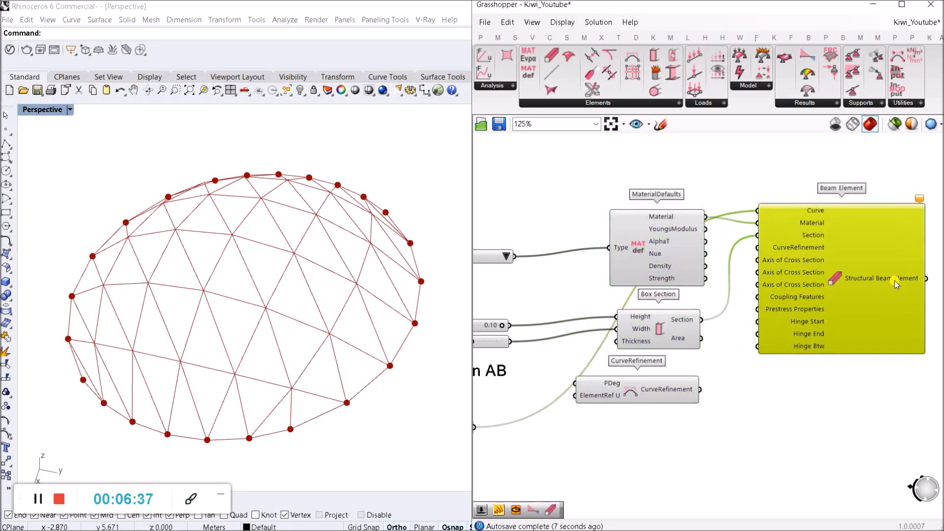
click(665, 399)
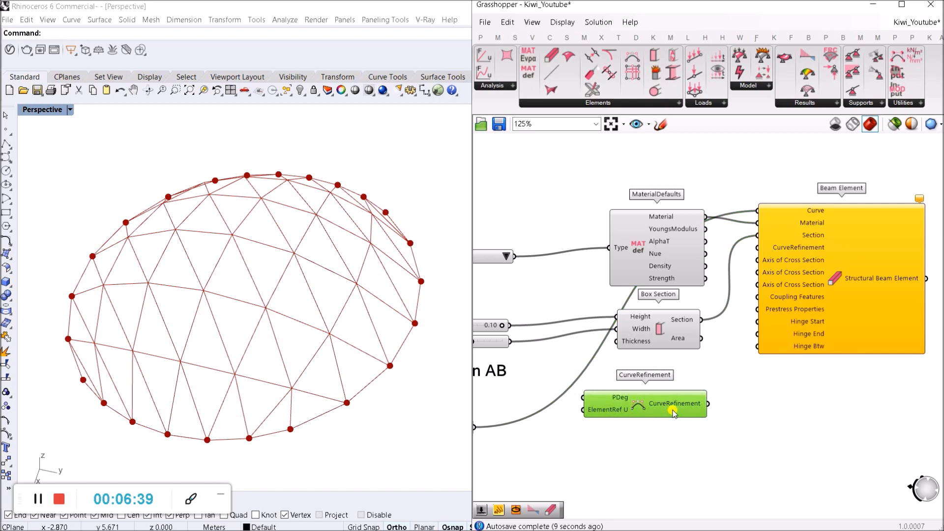
Place a SurfaceRefinement component below CurveRefinement to compare their inputs.
scroll(601, 406, up, 3)
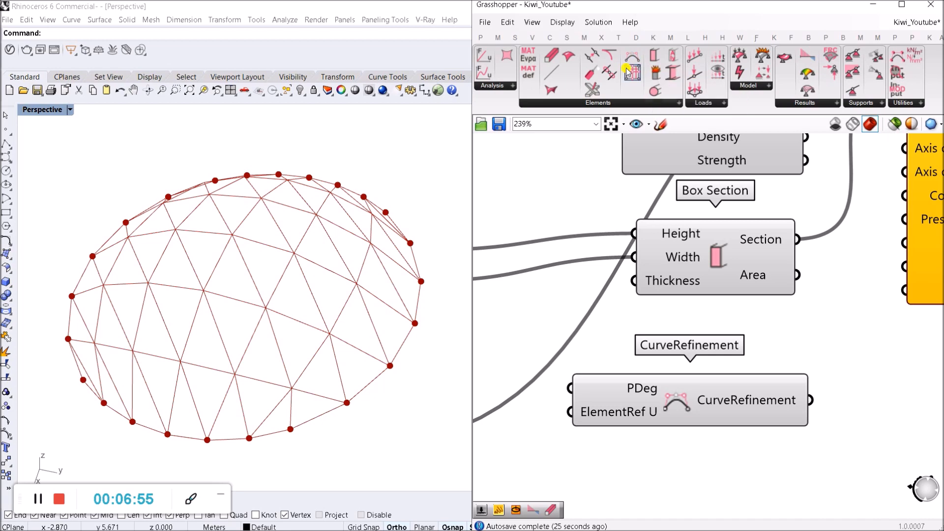
drag(627, 71, 756, 417)
scroll(723, 416, down, 3)
scroll(756, 417, up, 3)
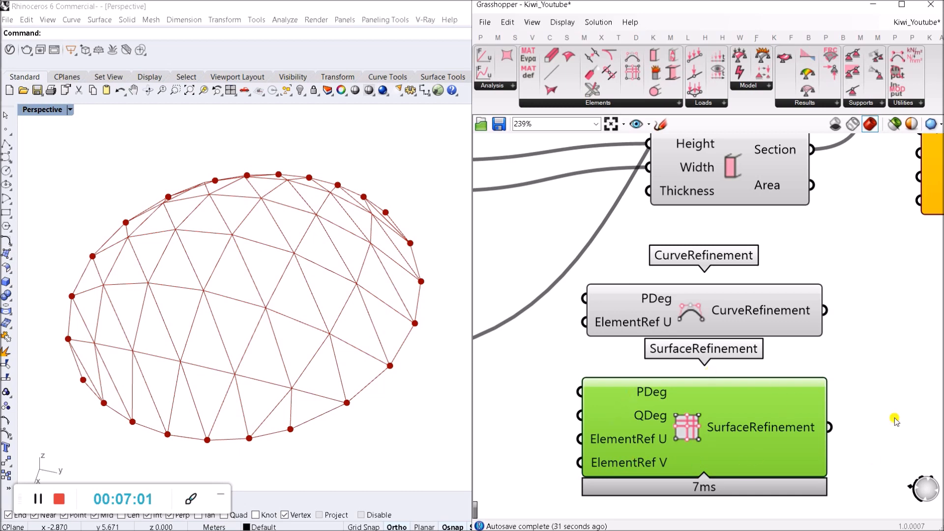
drag(731, 428, 725, 435)
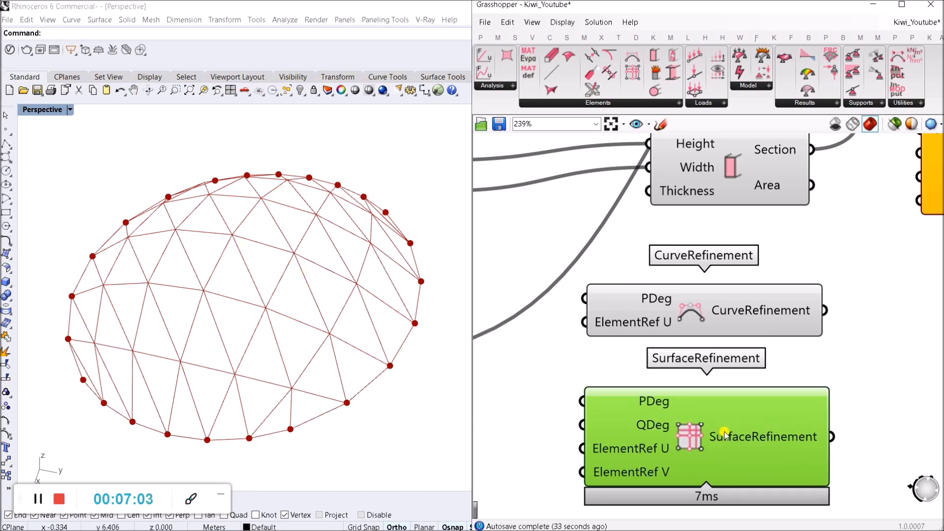
click(845, 358)
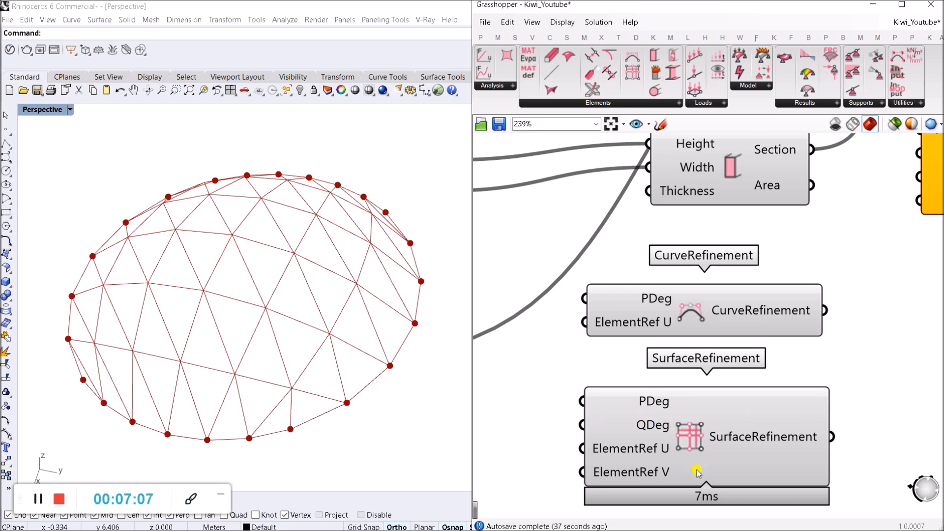
Delete the SurfaceRefinement component.
mouse_move(625, 455)
click(640, 420)
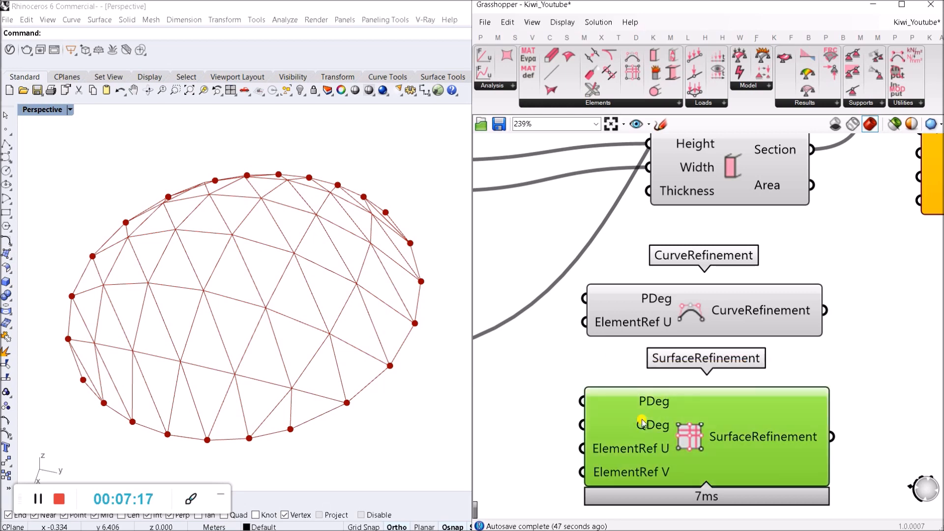
key(Delete)
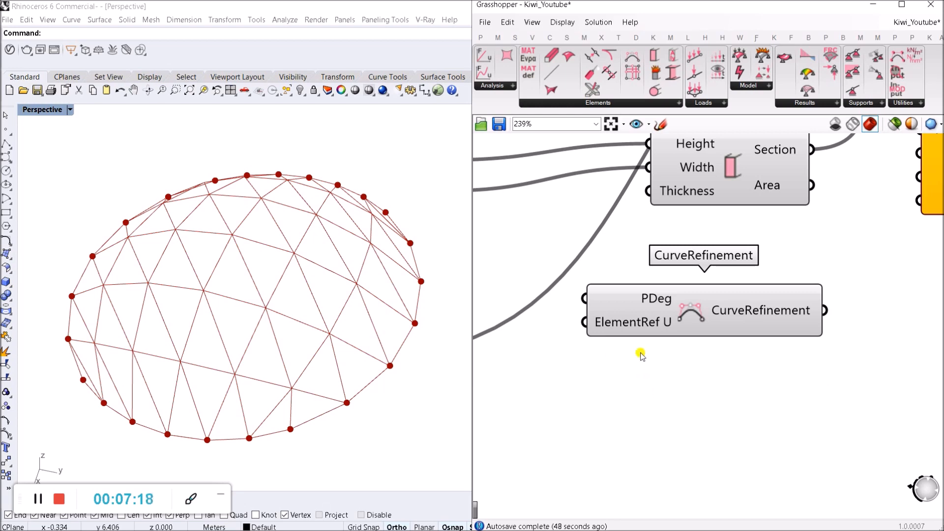
Check the ElementRef U input of CurveRefinement and add a number slider ranging from 3 to 8 beside it.
click(644, 323)
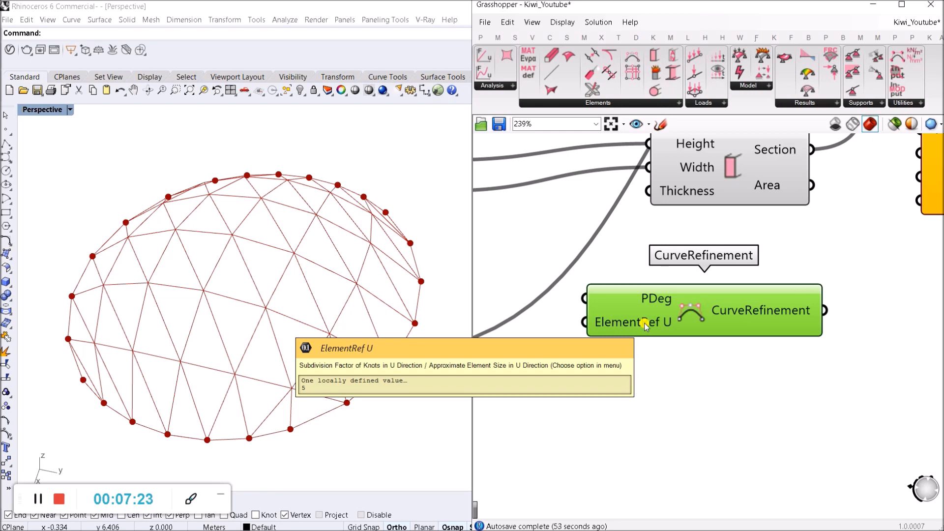
click(680, 388)
drag(642, 323, 668, 332)
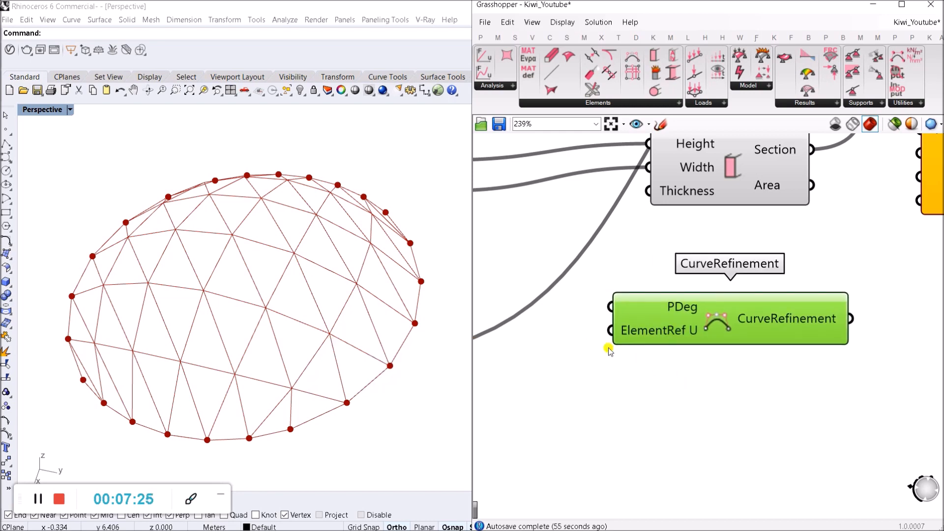
double_click(594, 352)
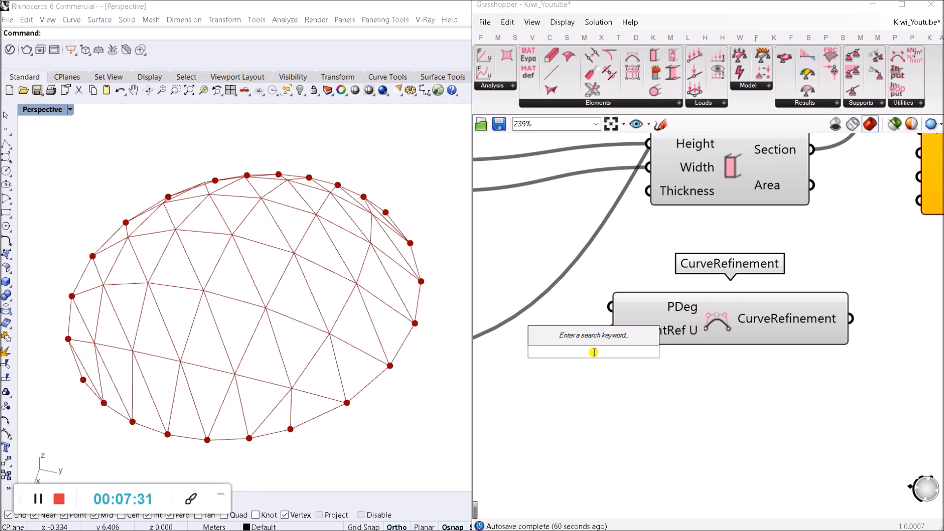
text(")
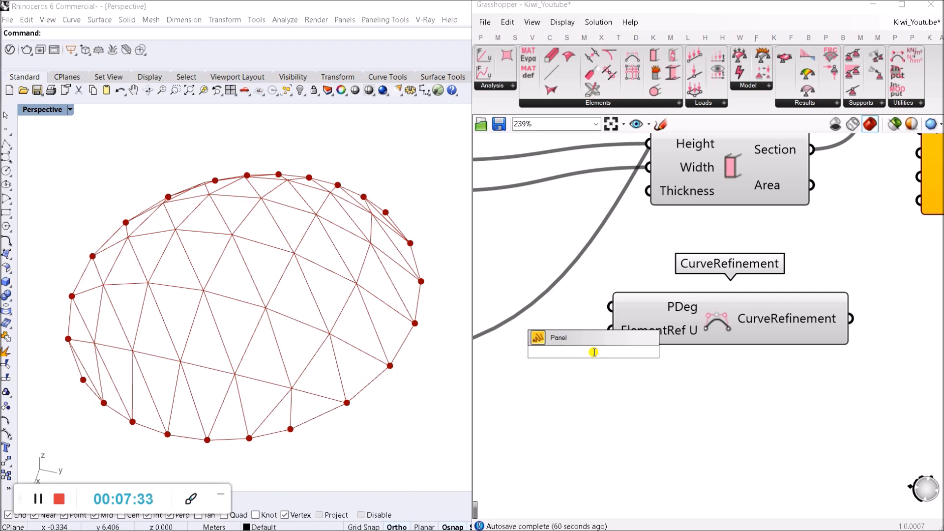
key(BackSpace)
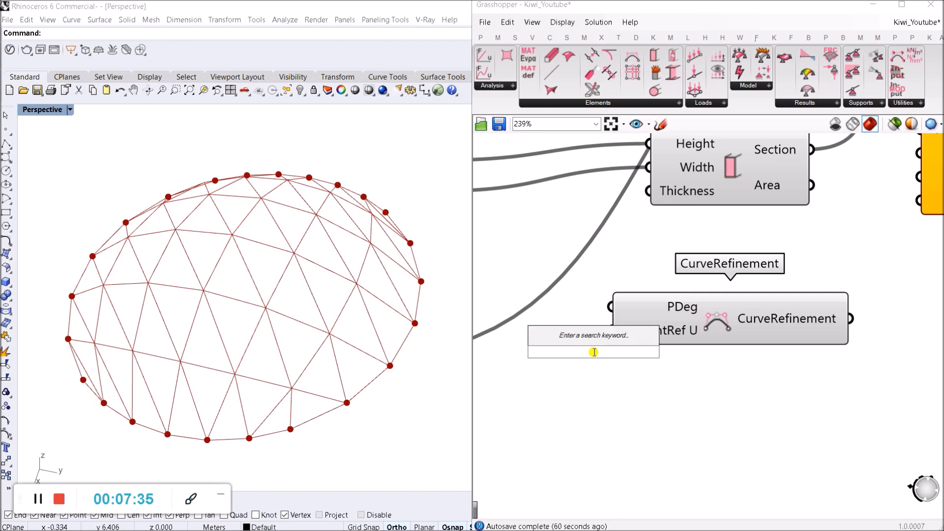
text(3<8)
key(Return)
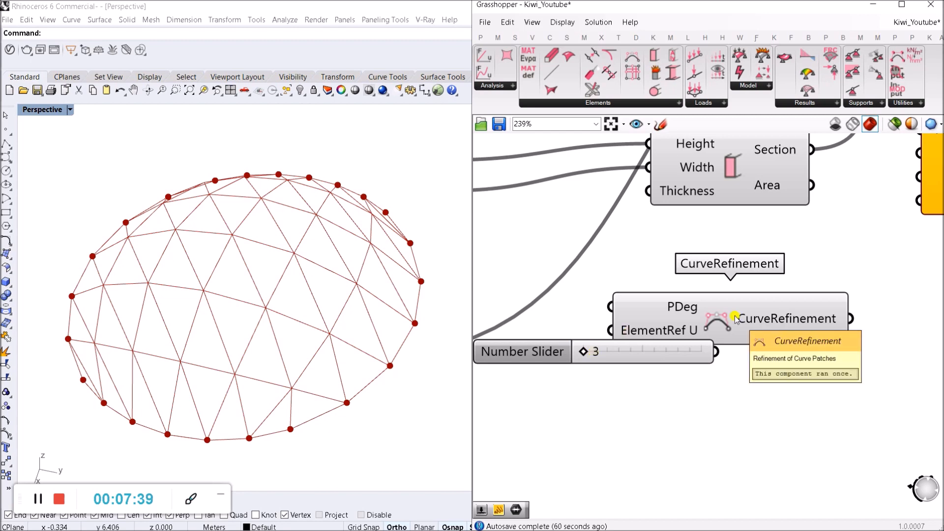
Connect the slider set to 3 to CurveRefinement's ElementRef U input and arrange the pair below Box Section.
drag(736, 318, 843, 336)
drag(743, 351, 749, 350)
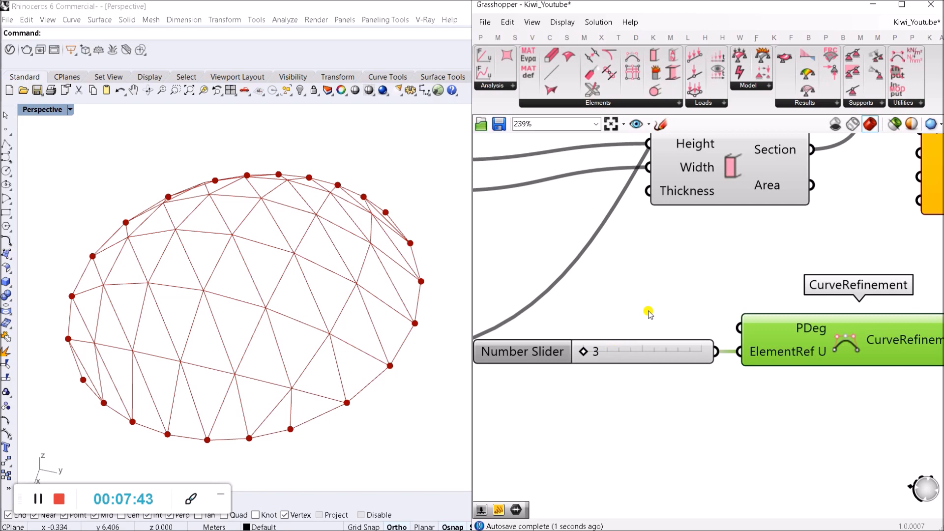
scroll(649, 314, down, 4)
drag(703, 396, 497, 346)
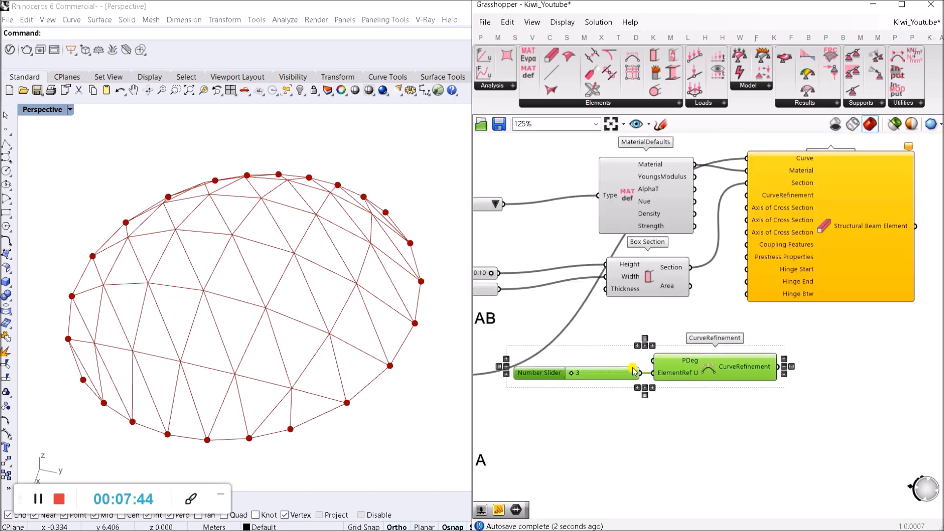
click(663, 394)
scroll(684, 369, up, 2)
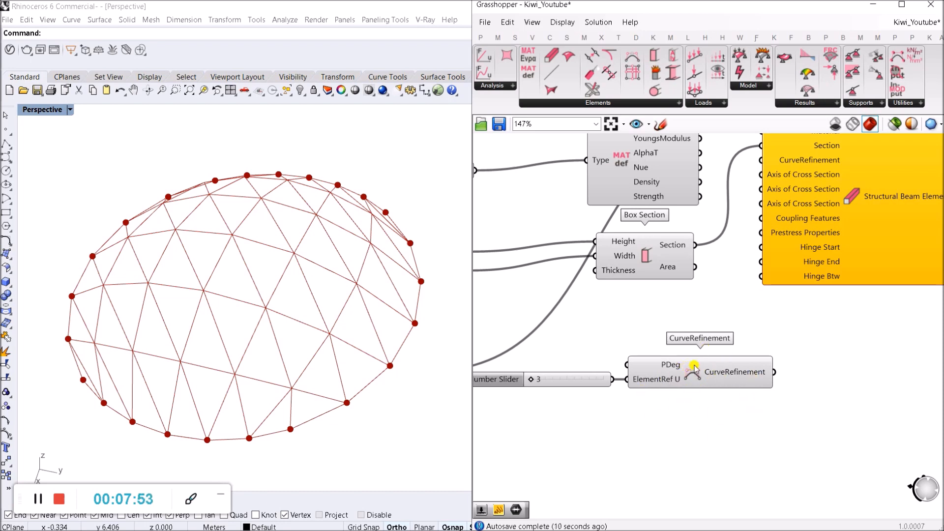
scroll(683, 362, down, 2)
scroll(588, 386, up, 3)
click(589, 369)
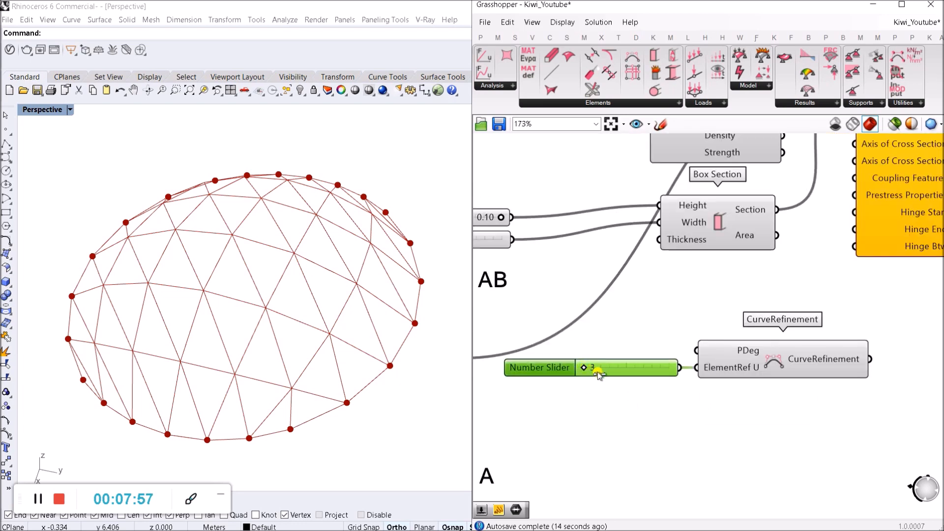
click(607, 322)
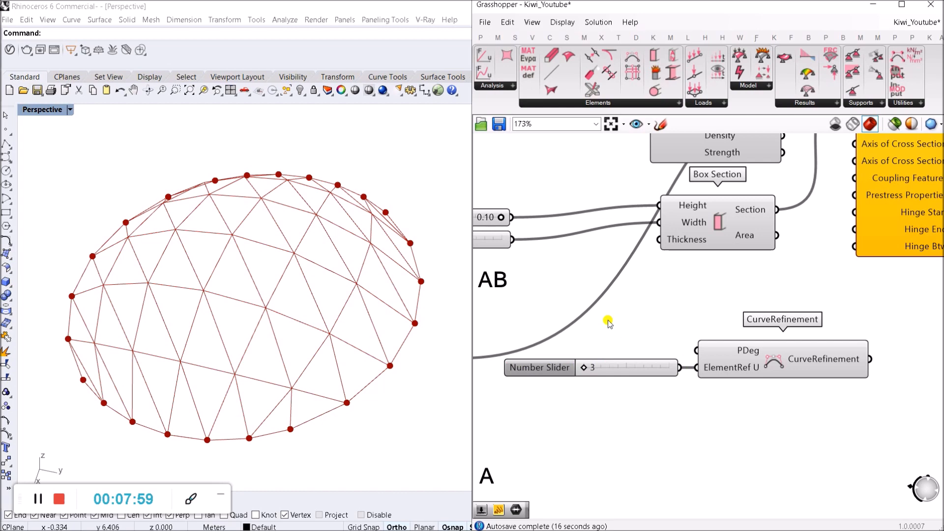
Connect the CurveRefinement output to the CurveRefinement input of Beam Element.
scroll(666, 300, down, 3)
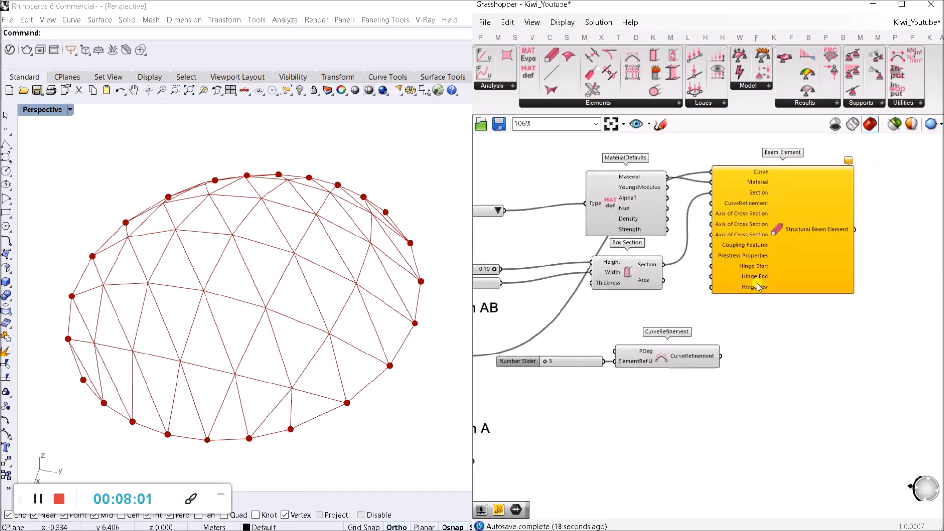
click(757, 274)
scroll(723, 375, up, 3)
drag(727, 362, 797, 211)
scroll(748, 226, down, 3)
scroll(782, 185, up, 4)
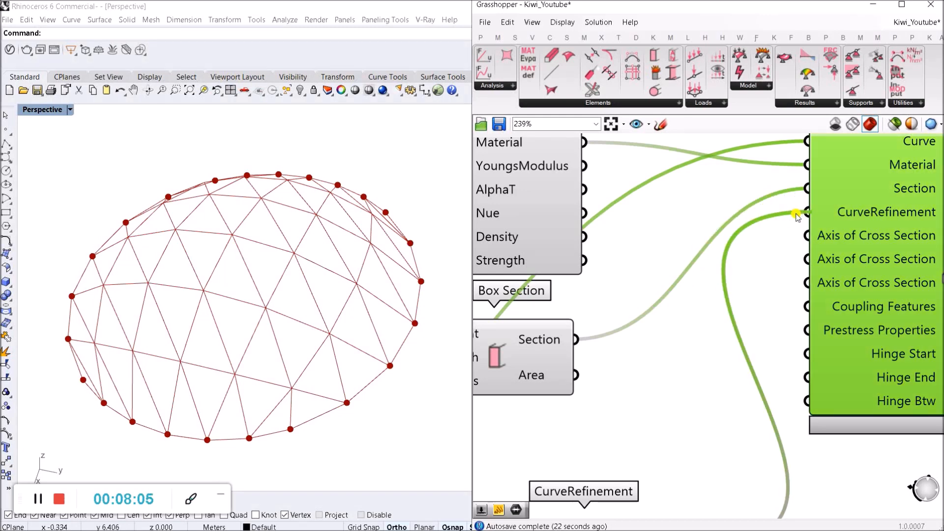
click(686, 331)
Move CurveRefinement and its slider together further down the canvas, clear of Box Section.
scroll(686, 331, down, 7)
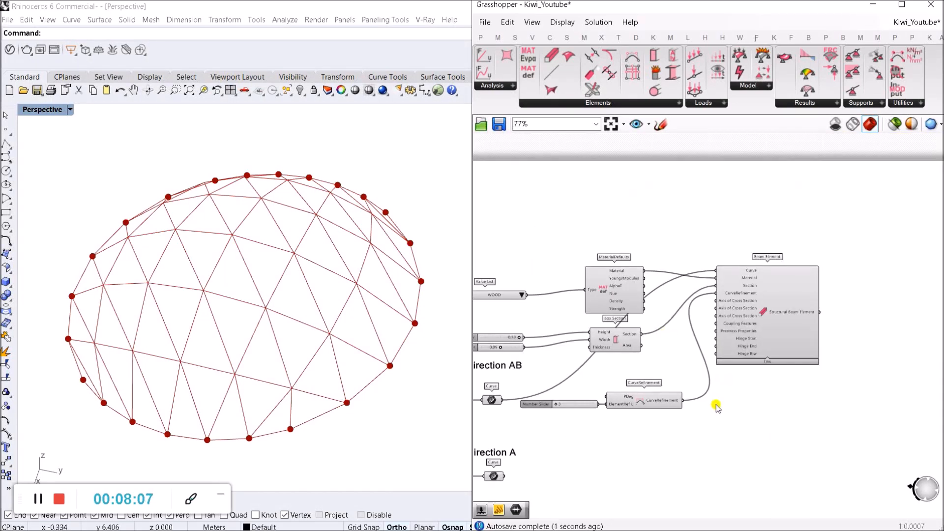
right_drag(711, 407, 733, 376)
scroll(735, 377, down, 3)
scroll(674, 366, up, 4)
drag(748, 437, 629, 386)
scroll(739, 407, down, 3)
drag(740, 415, 744, 428)
Lower Beam Element so its Section input lines up with the Section output of Box Section.
click(871, 402)
right_drag(871, 402, 818, 383)
scroll(770, 300, up, 4)
drag(741, 298, 797, 362)
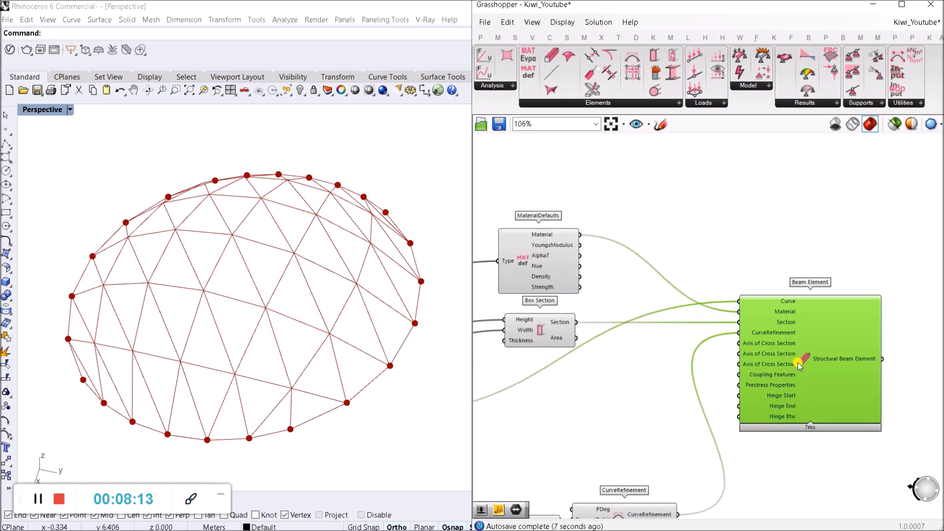
click(755, 224)
Move the Value List, MaterialDefaults, Box Section and its two sliders together up and to the right, away from the Direction AB label.
scroll(752, 226, down, 3)
right_drag(651, 299, 767, 340)
scroll(706, 347, up, 4)
drag(765, 352, 596, 234)
drag(771, 230, 834, 207)
click(793, 343)
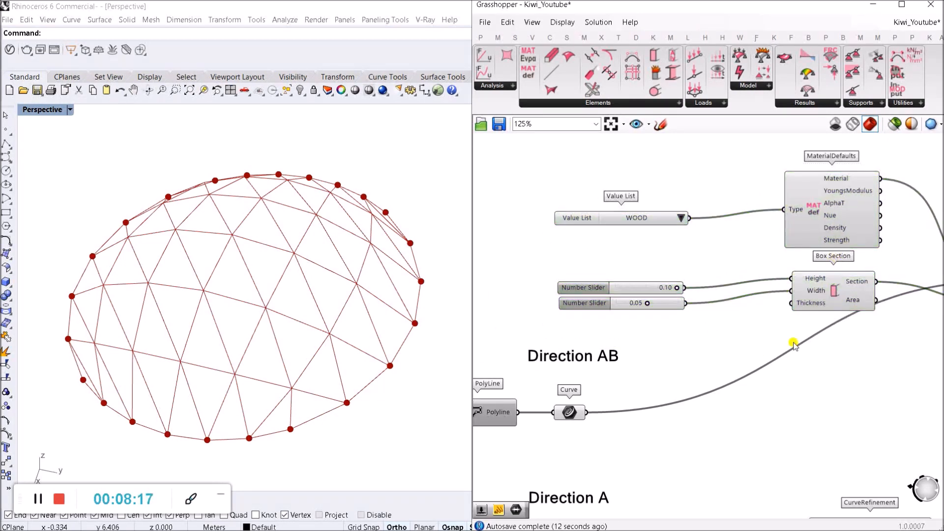
Duplicate Beam Element below the original and connect the Direction A curve to the copy's Curve input.
scroll(643, 269, down, 3)
scroll(777, 284, up, 2)
click(785, 290)
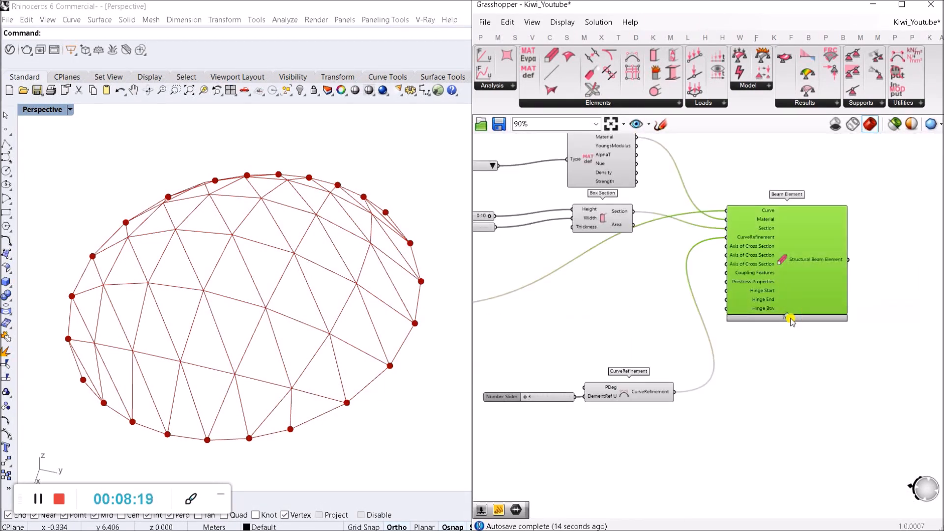
right_drag(776, 387, 767, 344)
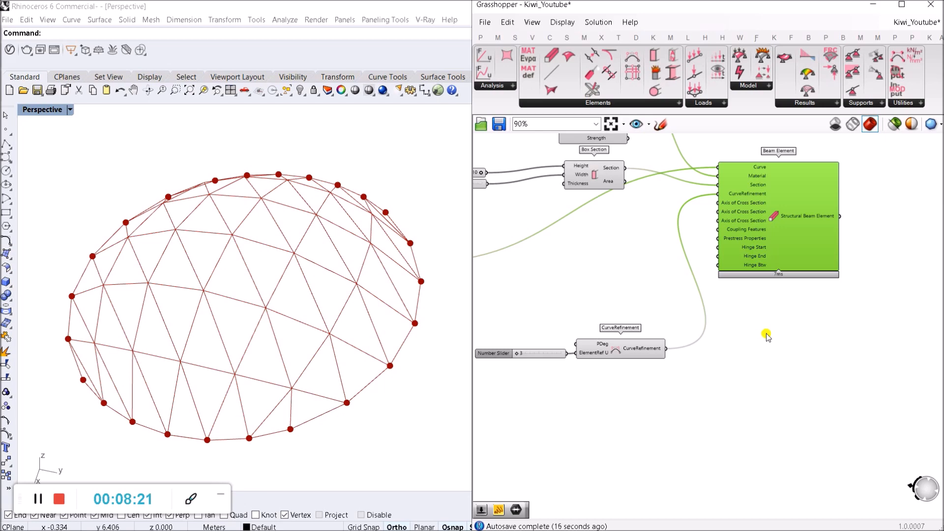
alt+drag(793, 197, 803, 344)
drag(719, 314, 589, 333)
Duplicate the second Beam Element below itself and connect the Direction B curve to the new copy's Curve input.
scroll(721, 315, down, 4)
scroll(658, 314, up, 4)
scroll(774, 392, down, 3)
scroll(785, 294, up, 3)
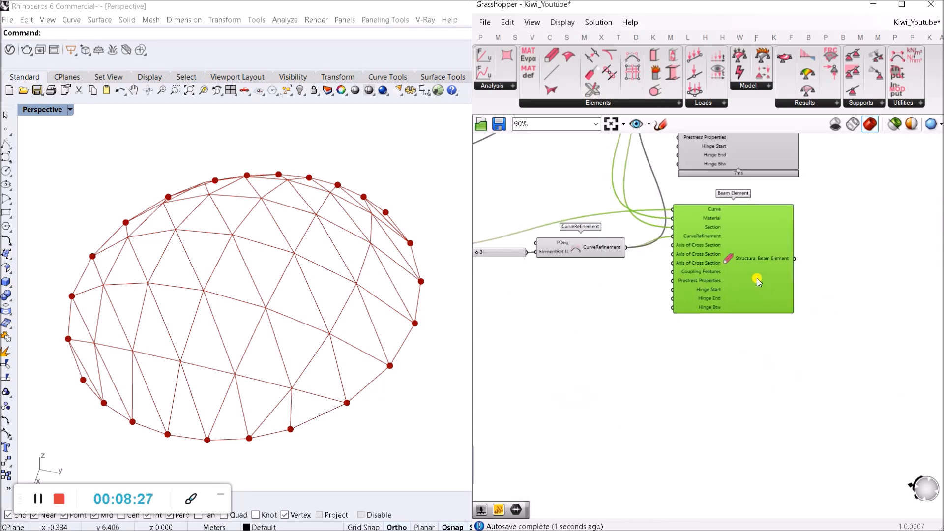
alt+drag(748, 267, 766, 409)
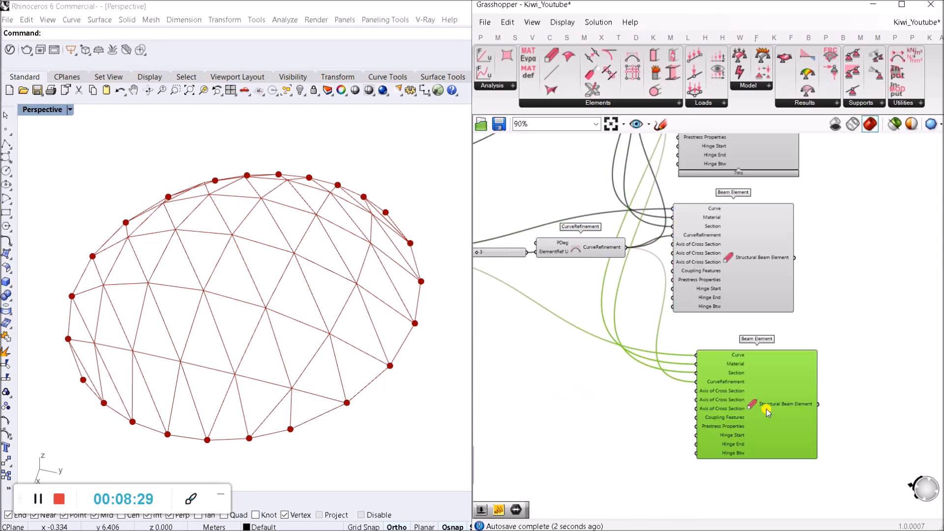
scroll(748, 384, down, 1)
drag(705, 358, 483, 336)
scroll(688, 390, down, 2)
scroll(516, 352, up, 4)
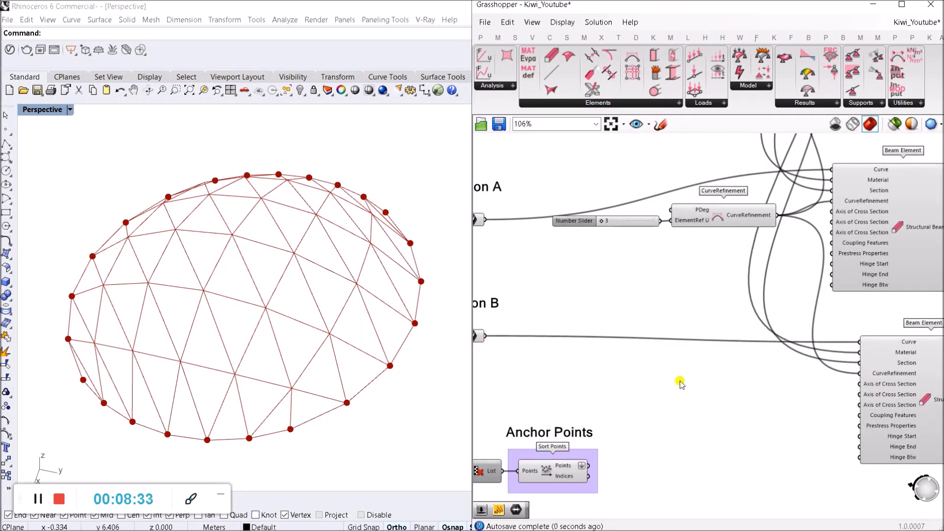
Align the three Beam Elements in one column along their right edges.
scroll(709, 369, down, 3)
drag(907, 404, 787, 199)
scroll(789, 199, up, 2)
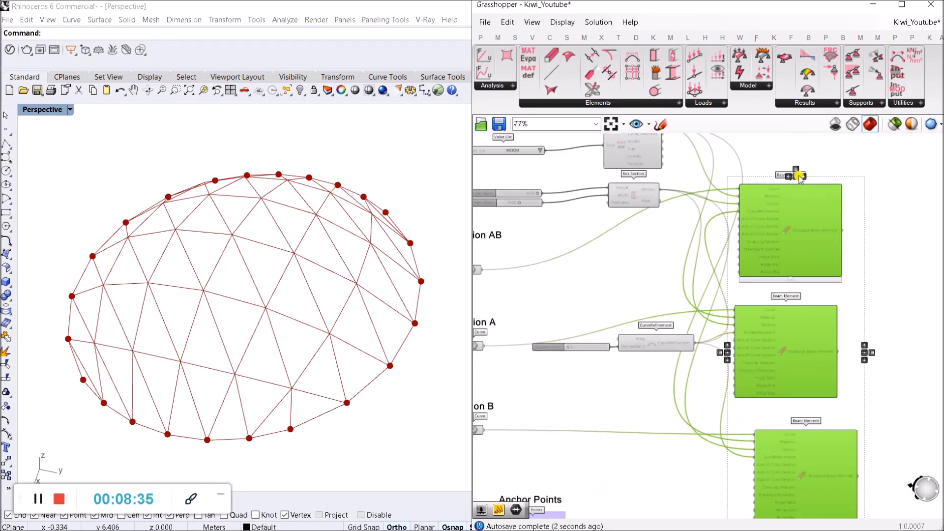
click(800, 176)
click(774, 158)
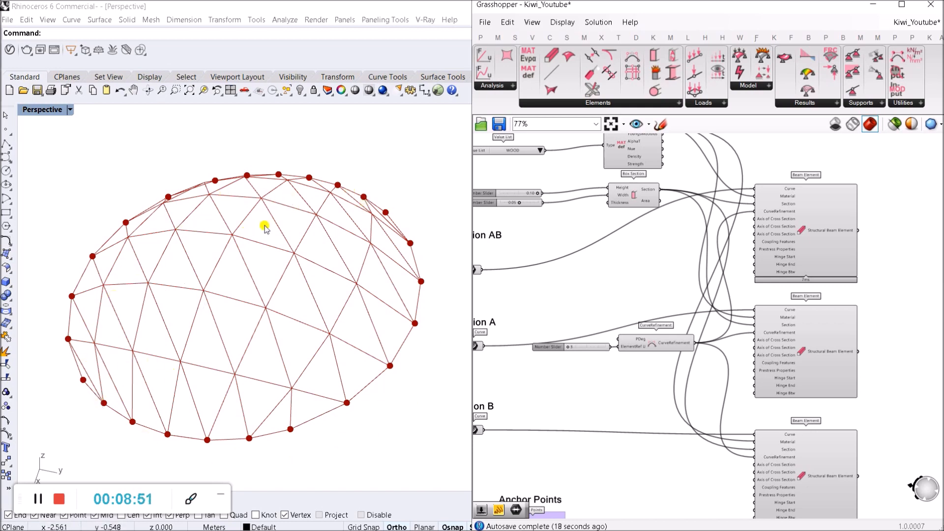
Look over the three Beam Elements and their incoming wires, down to the Anchor Points group.
scroll(718, 257, down, 3)
scroll(706, 295, up, 3)
click(762, 288)
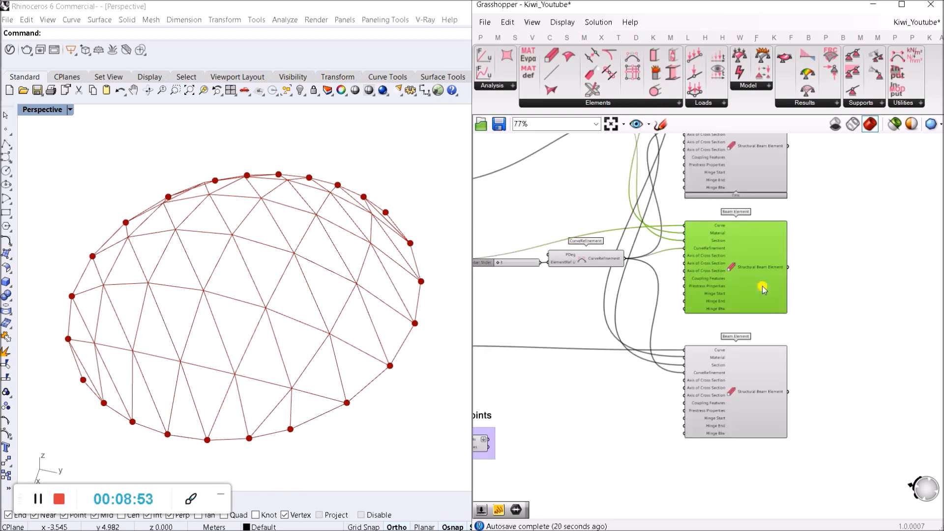
click(810, 266)
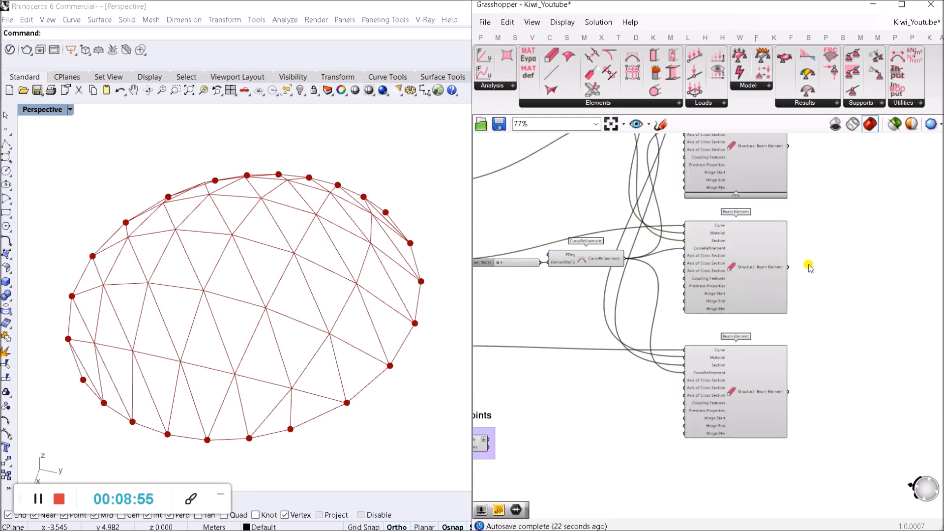
scroll(833, 251, down, 3)
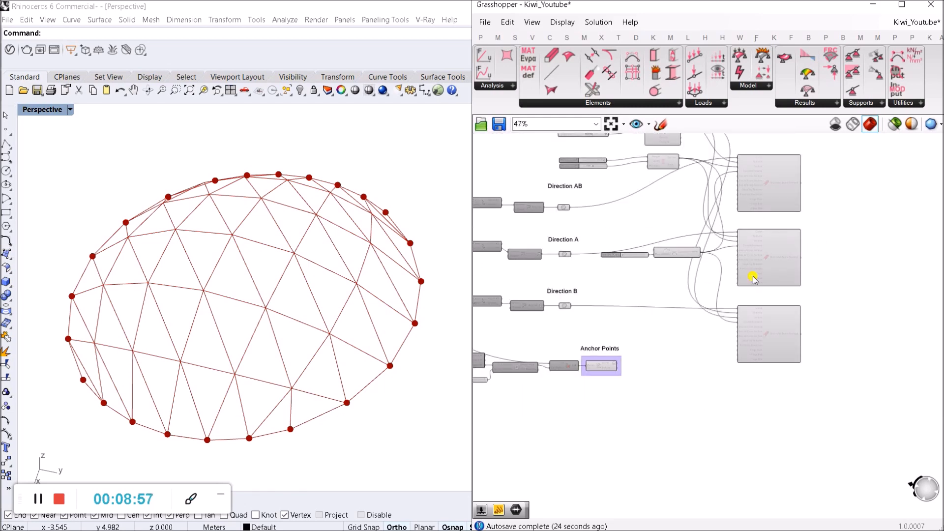
scroll(640, 217, up, 2)
right_drag(650, 209, 650, 251)
right_drag(634, 461, 639, 398)
scroll(639, 398, up, 3)
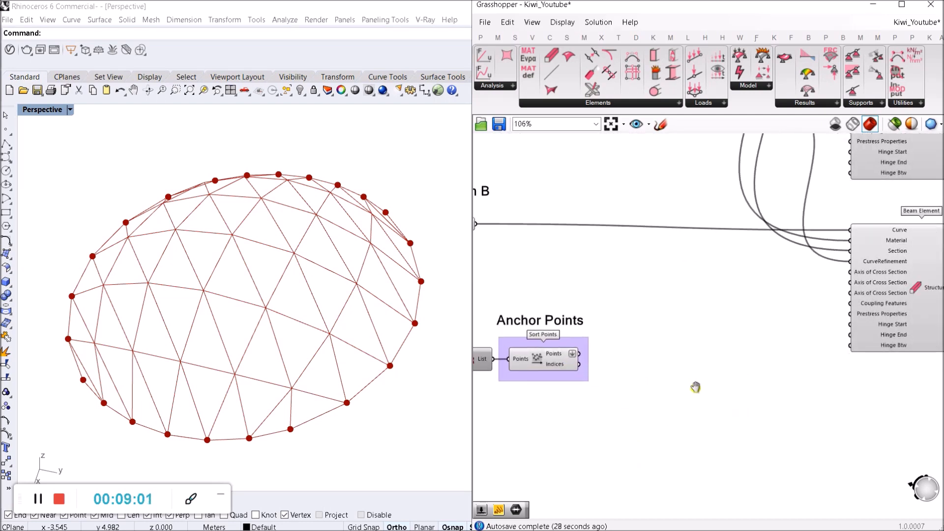
scroll(748, 389, down, 1)
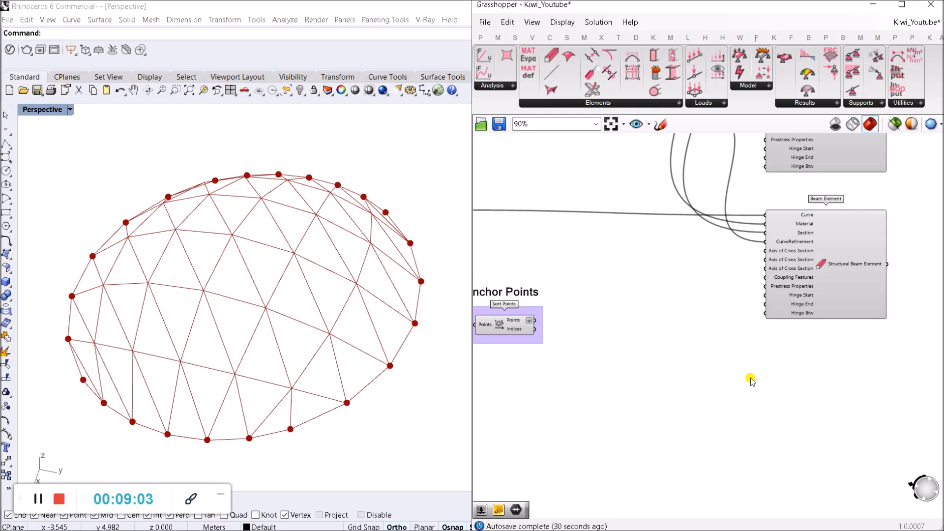
double_click(751, 381)
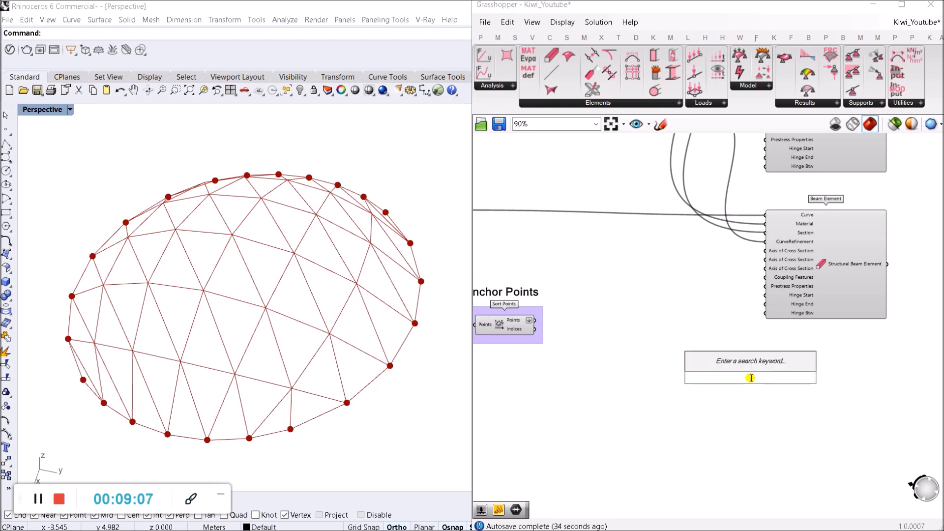
text(an)
key(BackSpace)
Place a Kiwi SupportPoint component below the third Beam Element.
click(858, 105)
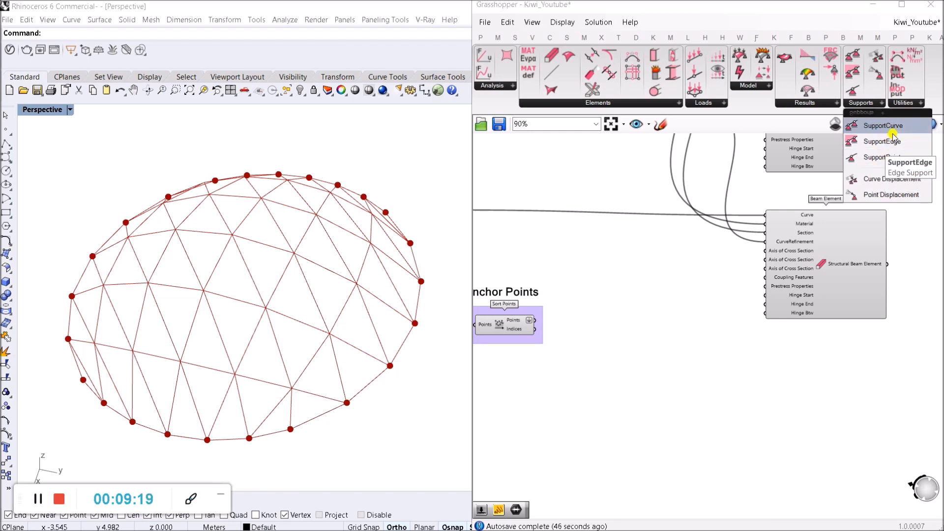
click(877, 159)
click(820, 375)
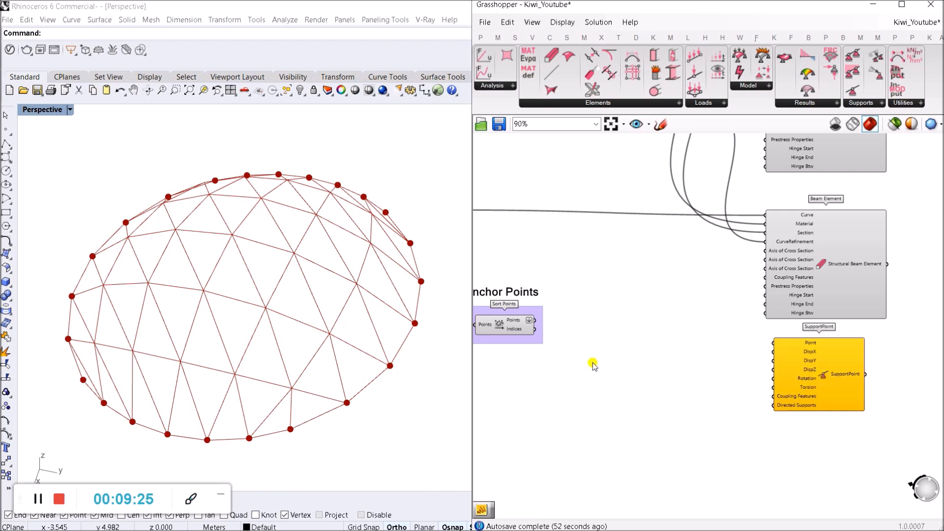
Connect the Points output of Sort Points in the Anchor Points group to the Point input of SupportPoint.
right_drag(629, 363, 683, 352)
click(558, 316)
click(601, 287)
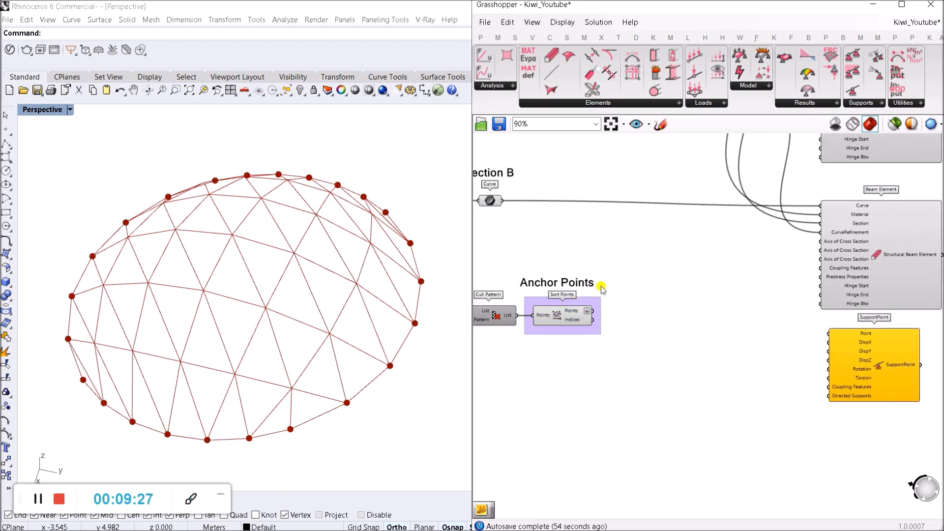
scroll(822, 335, up, 3)
drag(832, 335, 573, 328)
scroll(901, 393, down, 2)
scroll(748, 400, up, 3)
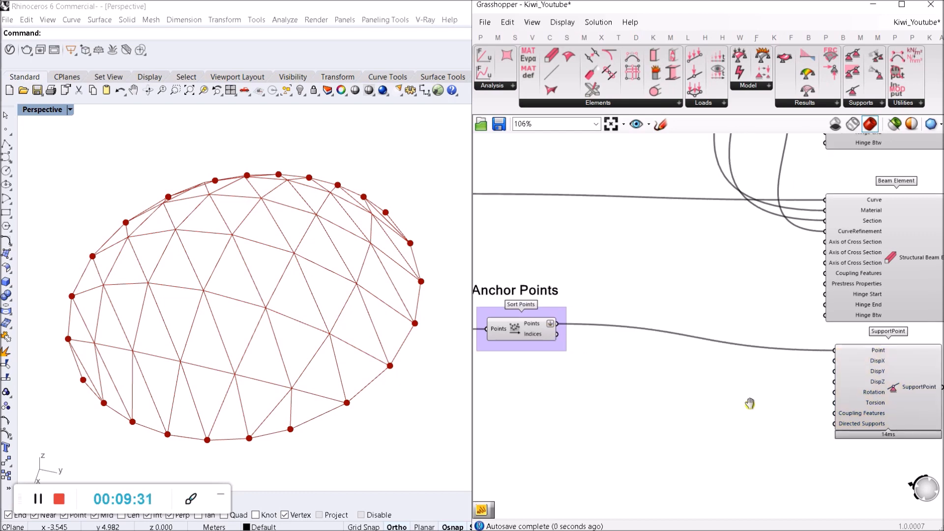
Examine the descriptions of the displacement and rotation constraint inputs on SupportPoint.
click(781, 357)
click(596, 369)
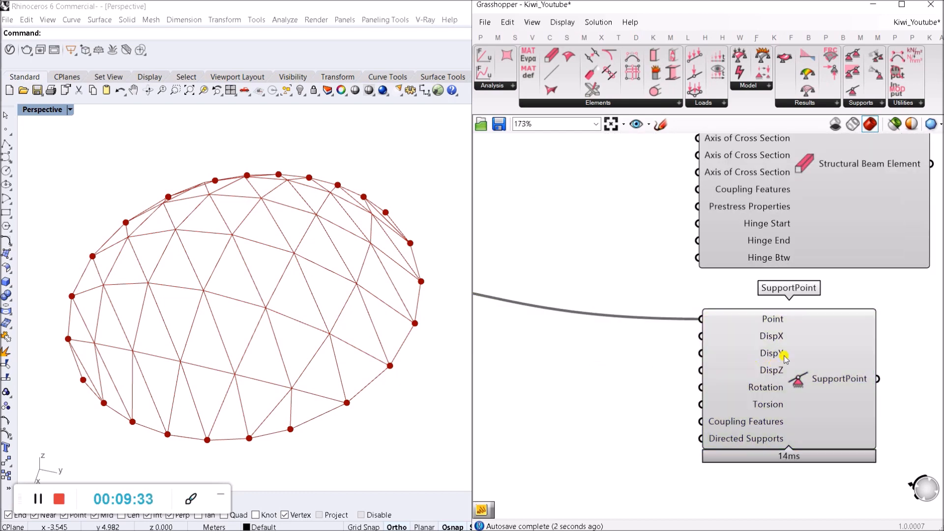
mouse_move(762, 334)
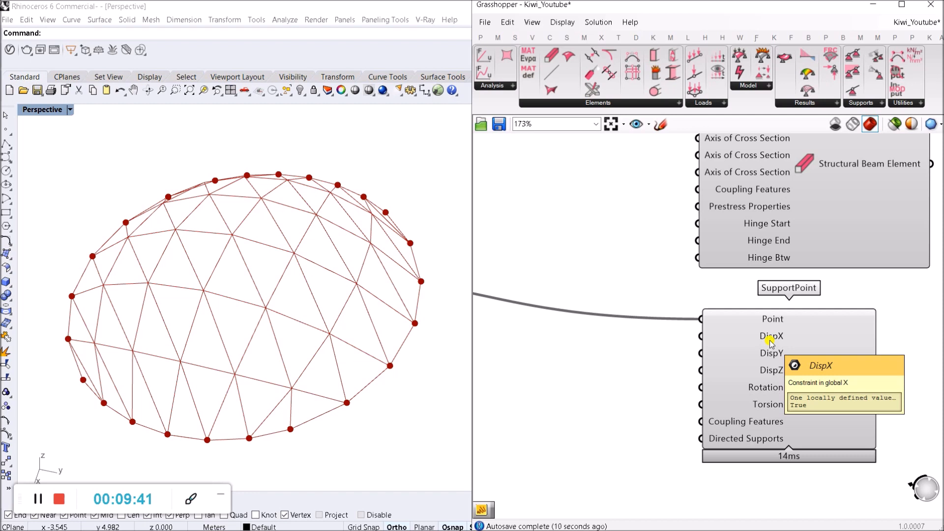
mouse_move(785, 355)
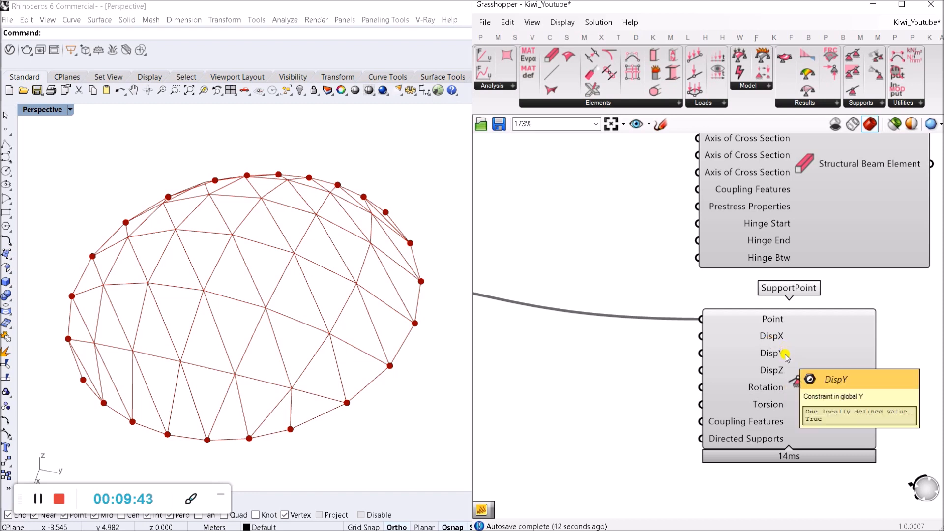
mouse_move(748, 387)
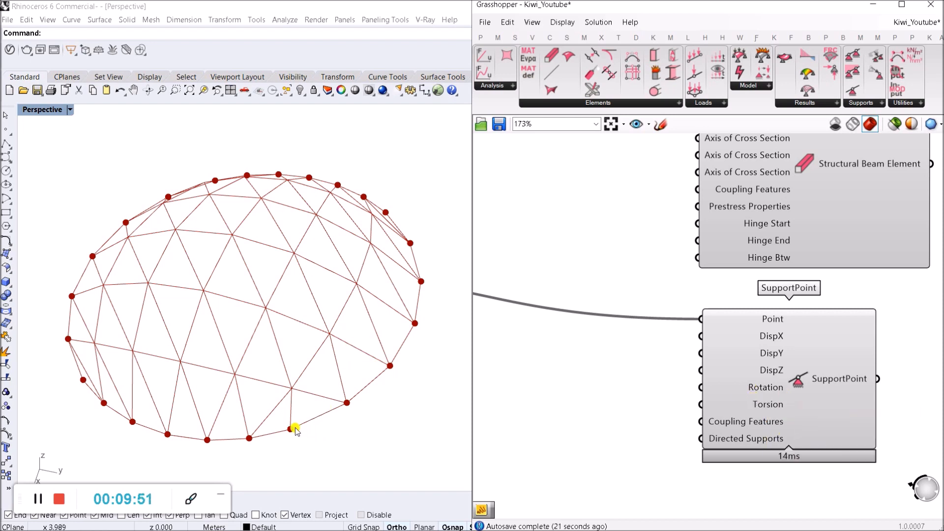
right_drag(772, 420, 751, 396)
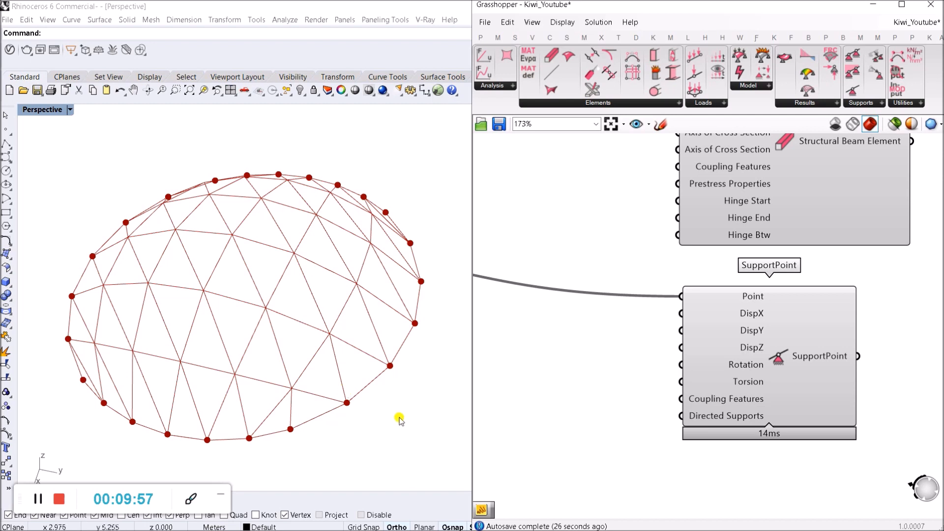
Move SupportPoint slightly down and to the left, clear of the Beam Element above it.
mouse_move(791, 382)
mouse_down()
mouse_move(768, 372)
mouse_move(790, 393)
mouse_up()
click(634, 353)
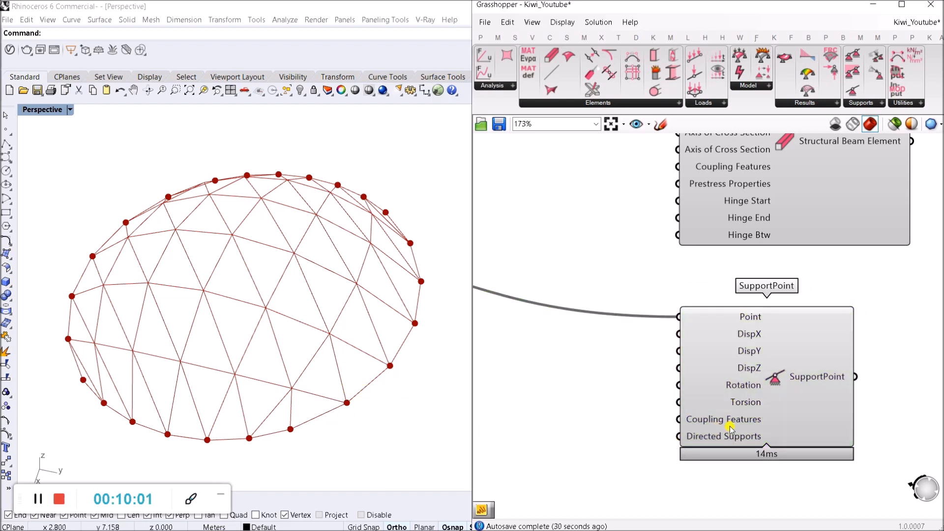
drag(728, 419, 716, 409)
click(618, 407)
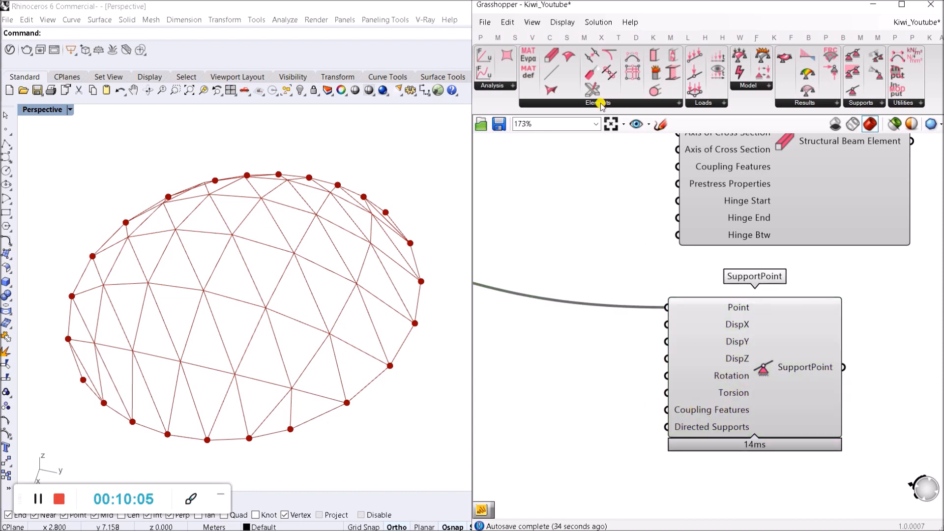
click(620, 101)
scroll(610, 318, down, 2)
scroll(626, 354, up, 2)
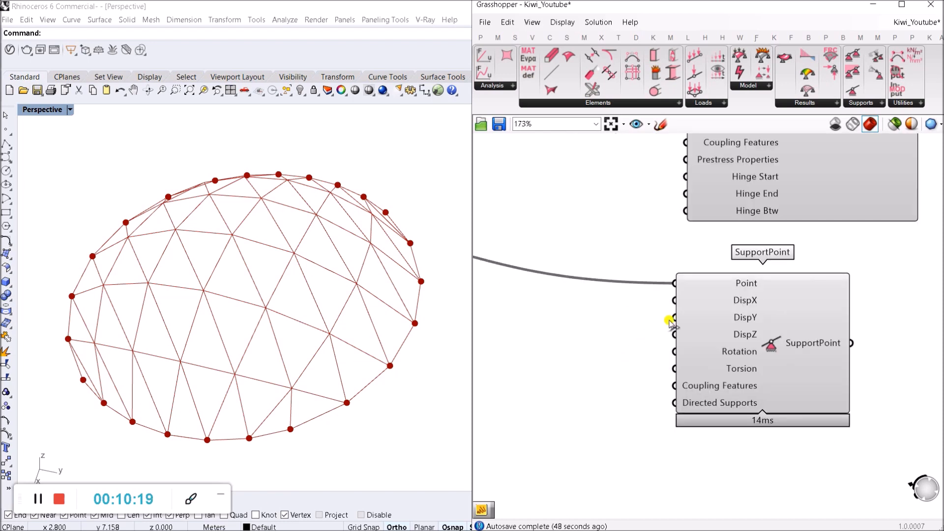
Add a Boolean Toggle beside the constraint inputs of SupportPoint.
mouse_move(742, 299)
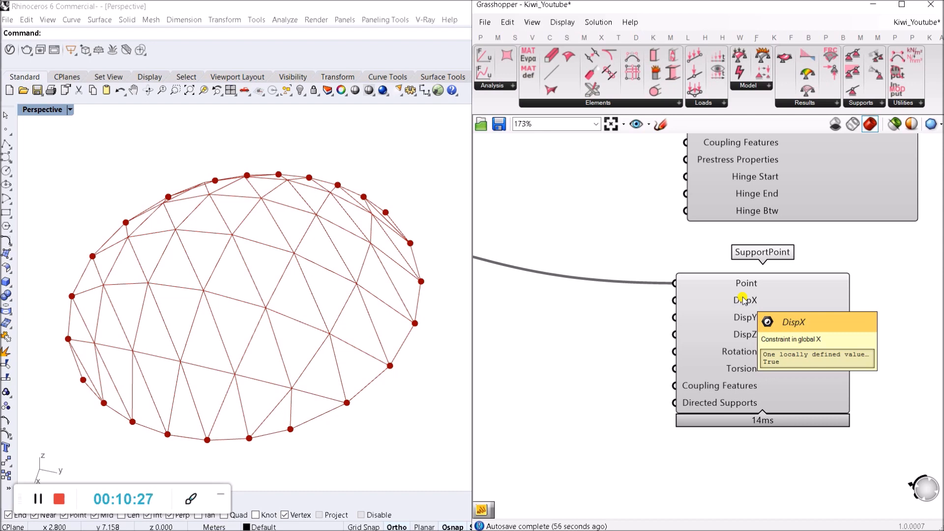
double_click(592, 334)
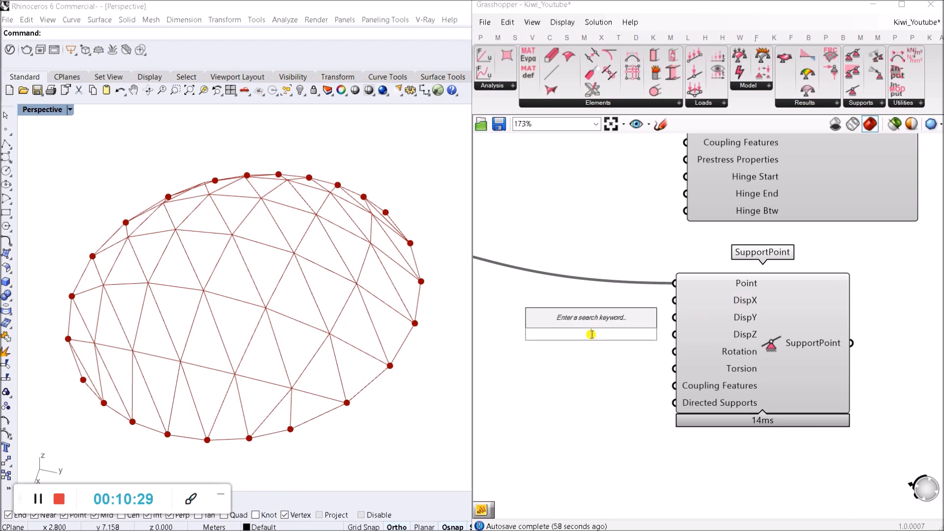
text(bo)
key(Up)
key(Up)
key(Return)
Connect the Boolean Toggle to the DispX, DispY, DispZ, Rotation and Torsion inputs of SupportPoint.
mouse_move(592, 334)
mouse_down()
mouse_move(514, 342)
mouse_move(573, 340)
mouse_move(626, 310)
mouse_move(675, 314)
mouse_move(578, 340)
mouse_up()
drag(674, 334, 589, 347)
drag(675, 351, 578, 340)
drag(686, 367, 578, 340)
right_drag(514, 346, 546, 333)
Adjust the Boolean Toggle's position next to SupportPoint and set it to True.
click(718, 361)
mouse_move(547, 328)
mouse_down()
mouse_move(562, 309)
mouse_move(554, 333)
mouse_up()
click(655, 392)
click(609, 327)
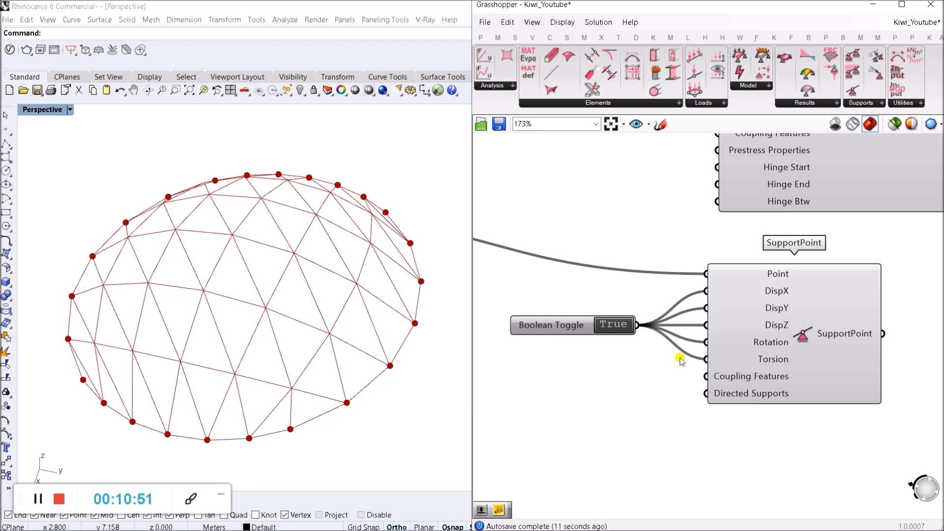
Disconnect the Boolean Toggle from the Torsion input of SupportPoint and connect it back.
right_drag(674, 360, 632, 348)
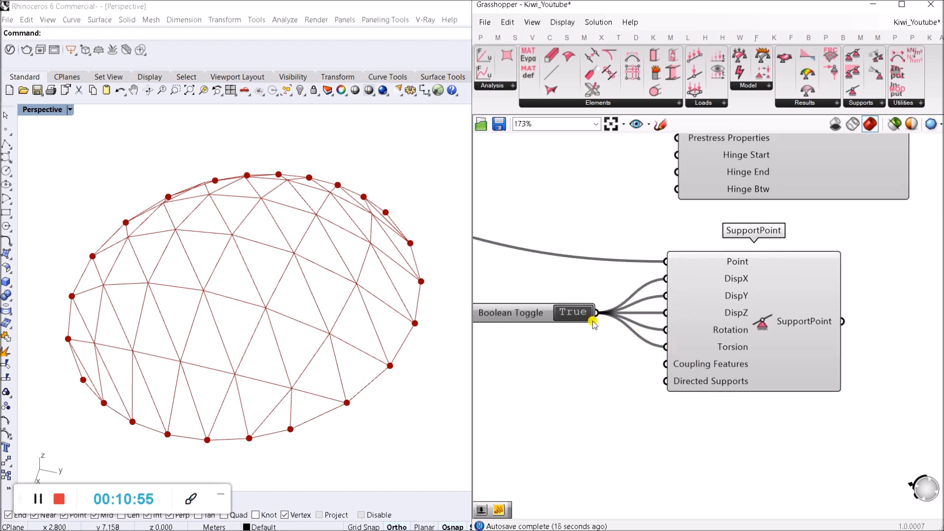
right_click(676, 352)
click(599, 389)
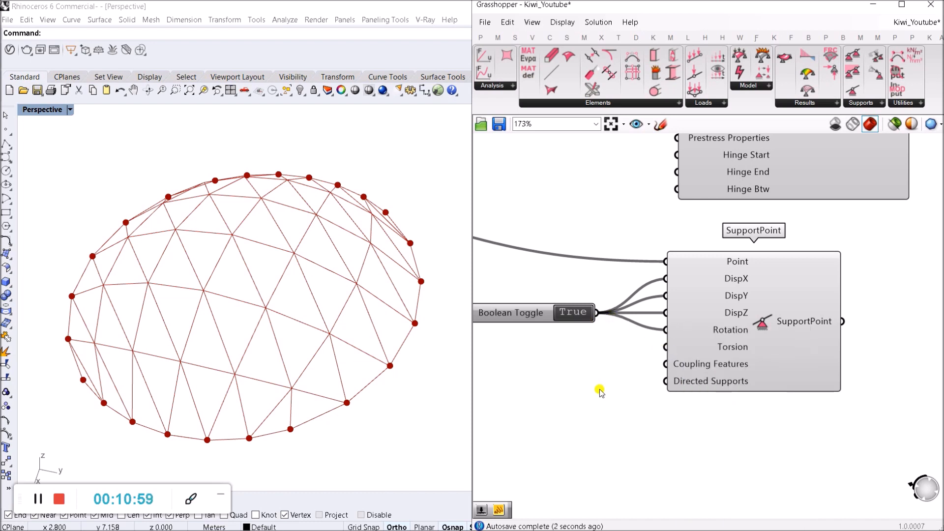
drag(667, 348, 590, 310)
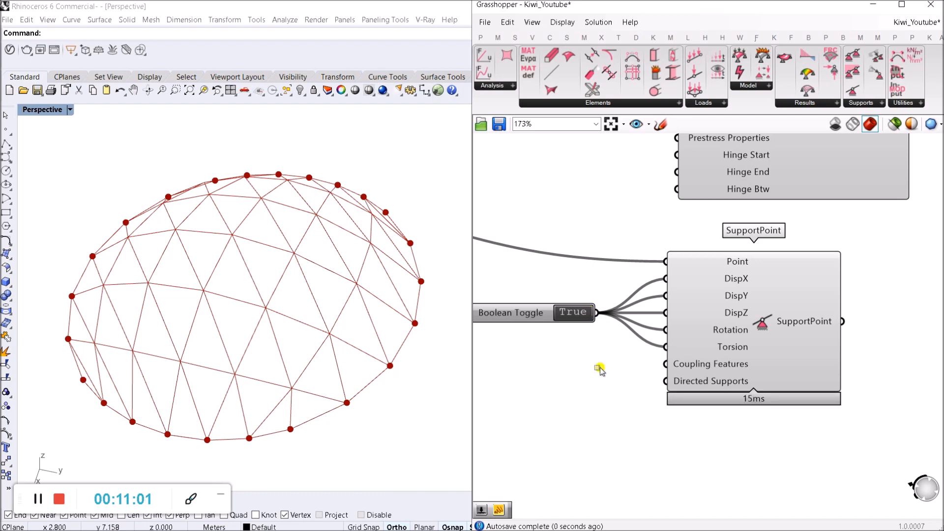
Move SupportPoint slightly up and to the right, closer to the third Beam Element.
scroll(608, 336, down, 3)
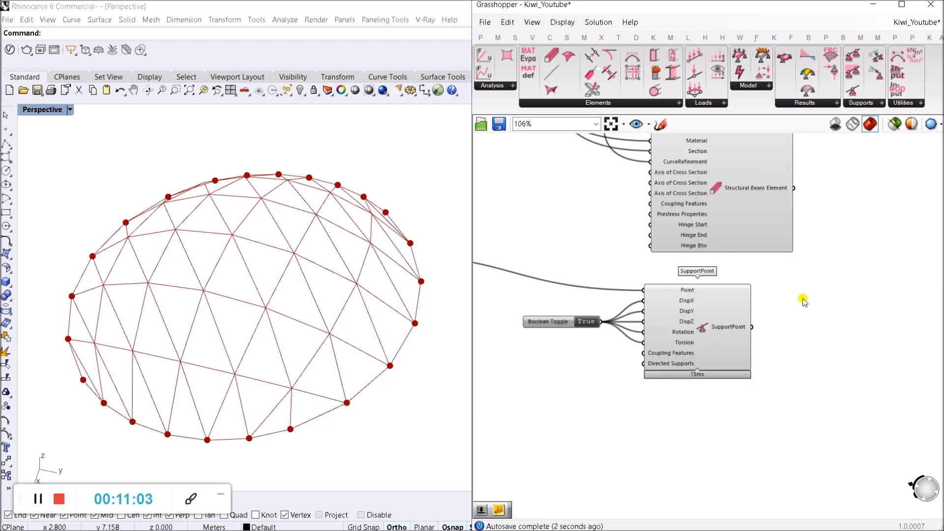
drag(701, 319, 709, 314)
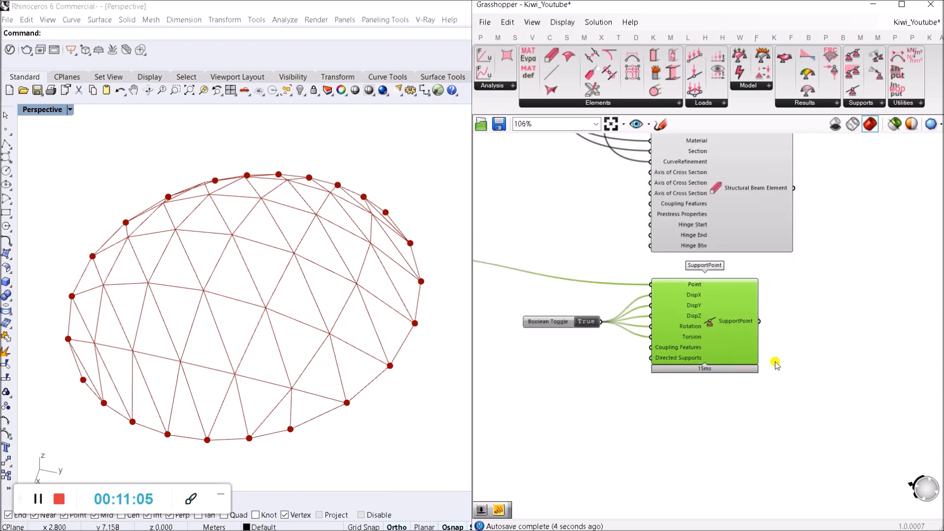
click(776, 364)
Add a Kiwi Curve Load component below SupportPoint.
double_click(768, 430)
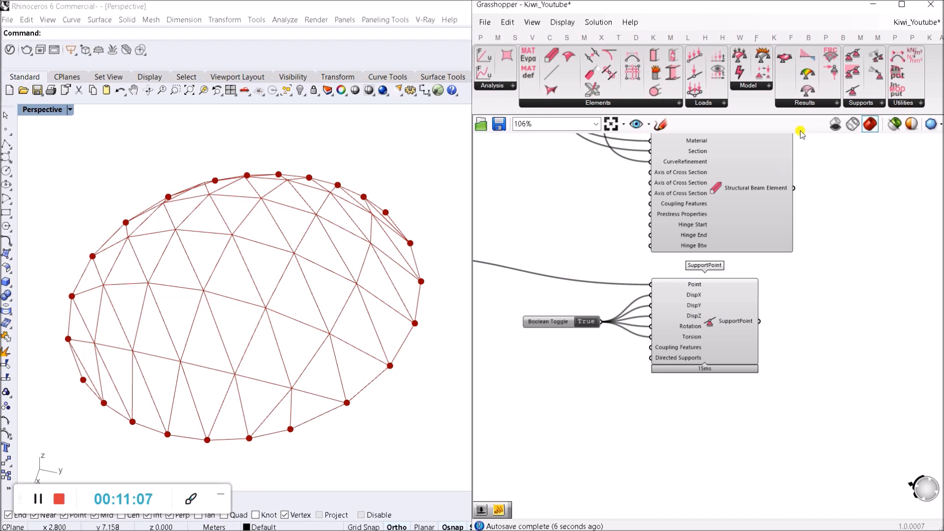
click(714, 104)
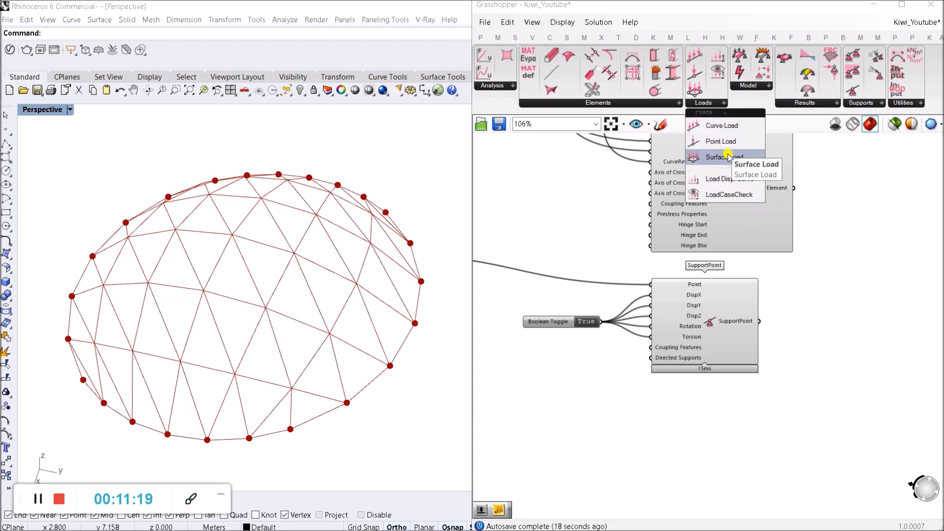
click(731, 126)
click(713, 432)
scroll(725, 374, down, 2)
scroll(687, 437, up, 3)
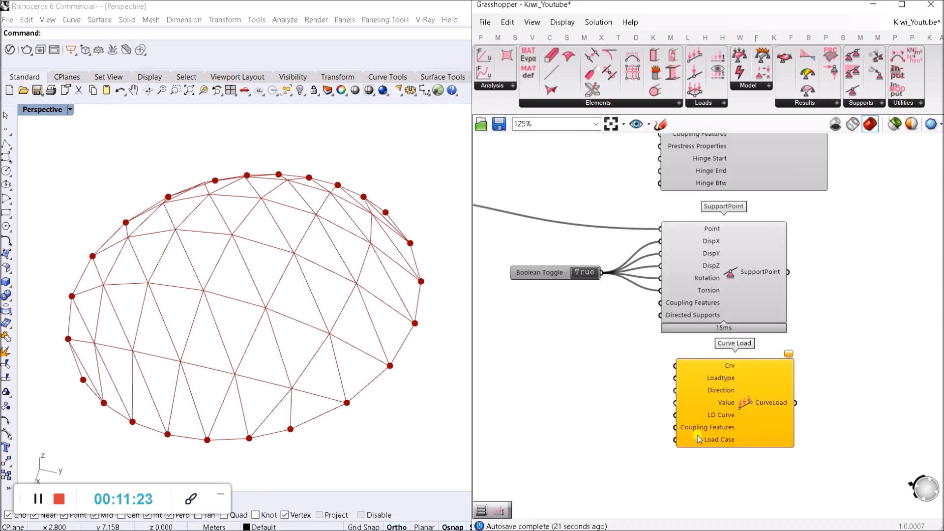
drag(726, 409, 710, 435)
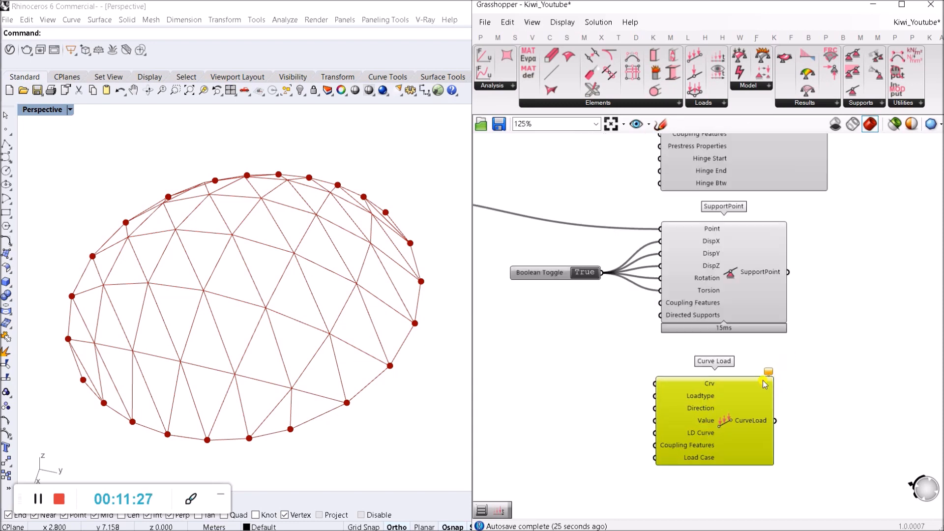
Align the Curve Load component's input side directly beneath SupportPoint.
drag(695, 416, 678, 403)
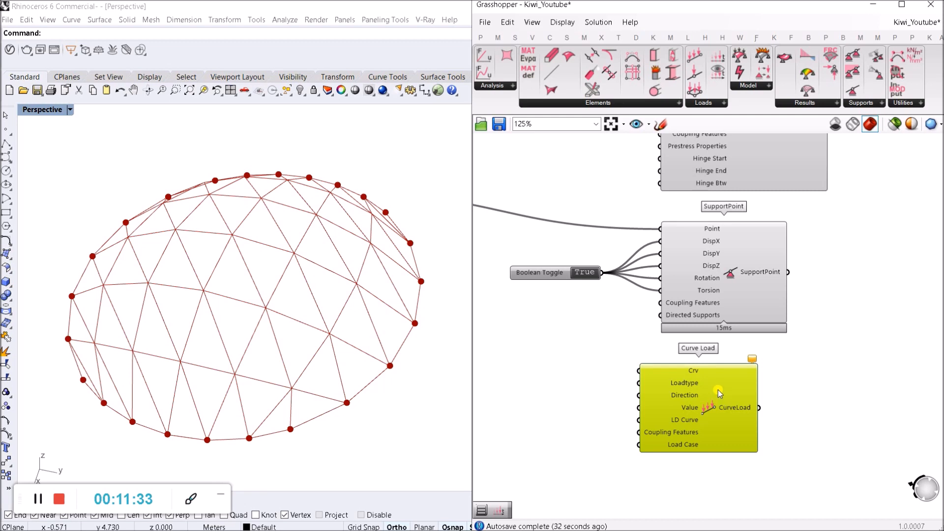
mouse_move(718, 389)
drag(723, 389, 746, 389)
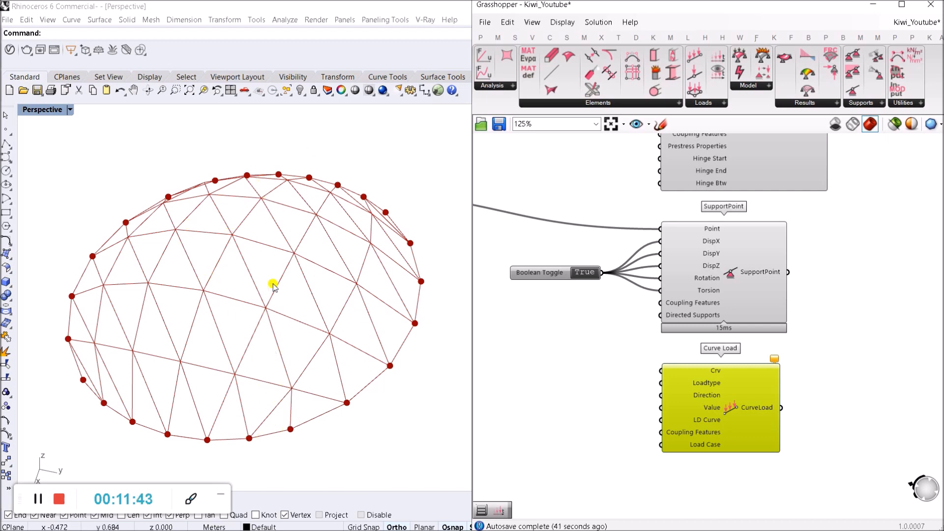
drag(730, 409, 722, 408)
click(645, 348)
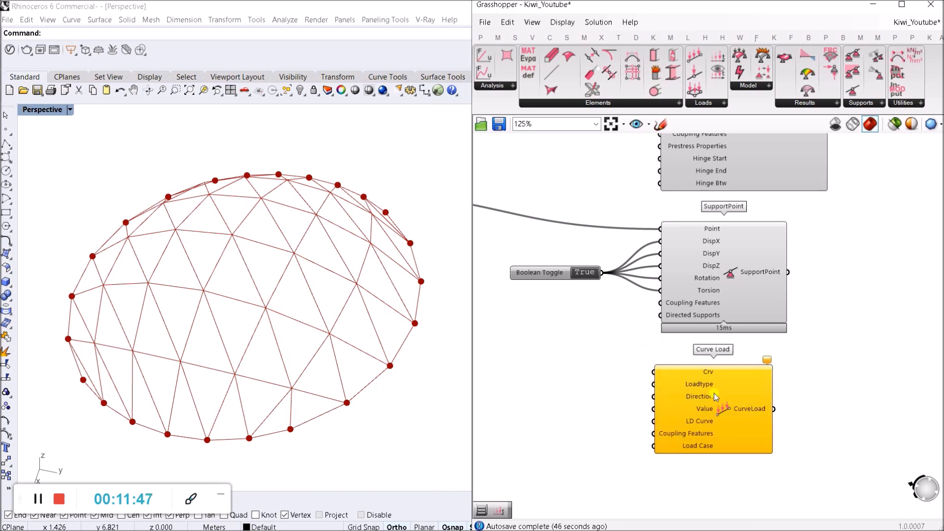
drag(739, 400, 745, 398)
click(638, 365)
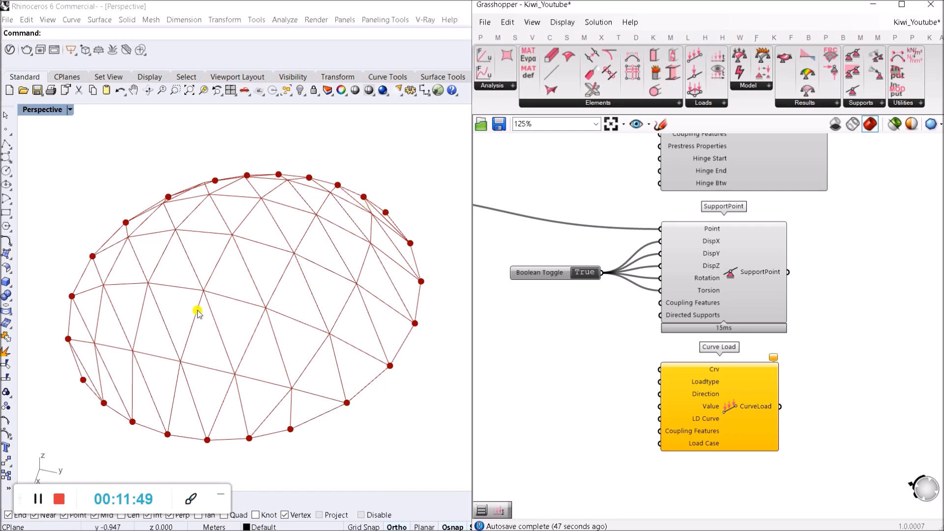
Add a Flatten Tree component in the free space beside Curve Load.
scroll(615, 326, down, 2)
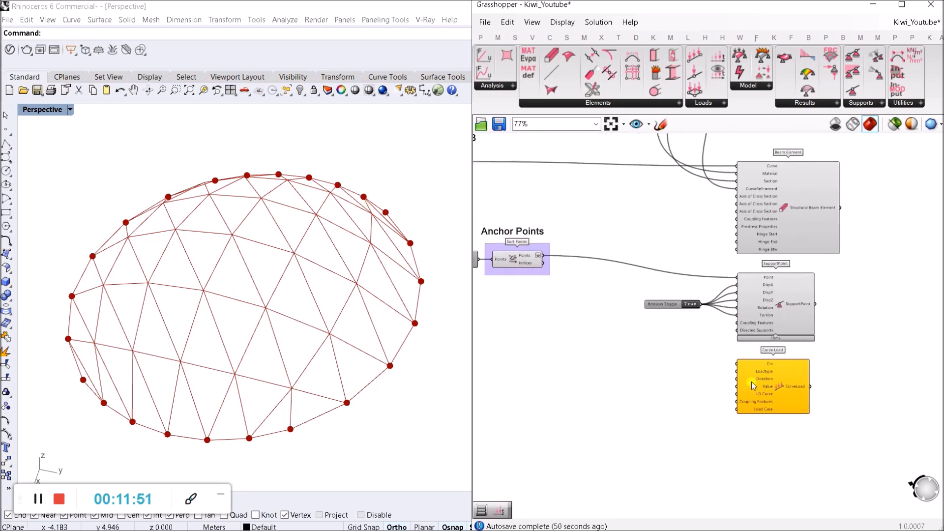
scroll(752, 382, up, 2)
scroll(776, 316, down, 3)
scroll(733, 338, up, 3)
scroll(729, 341, down, 3)
double_click(685, 327)
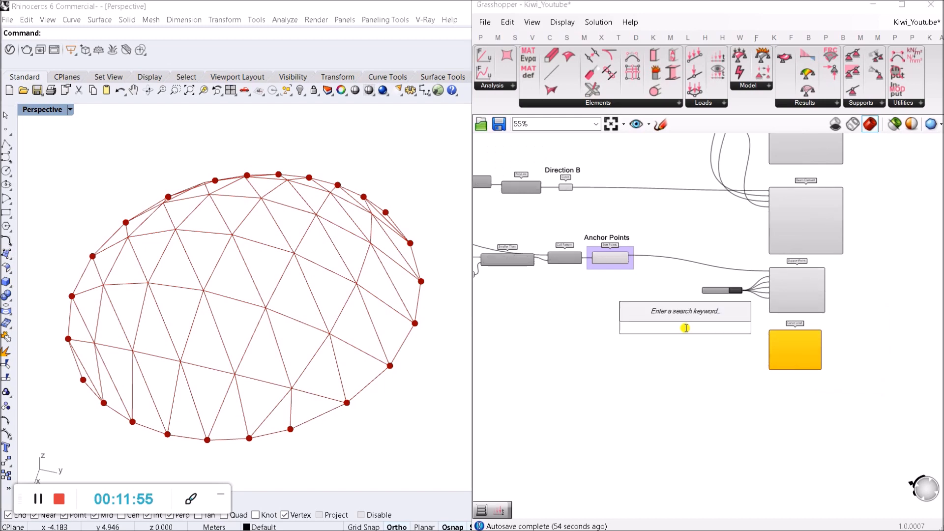
text(flat)
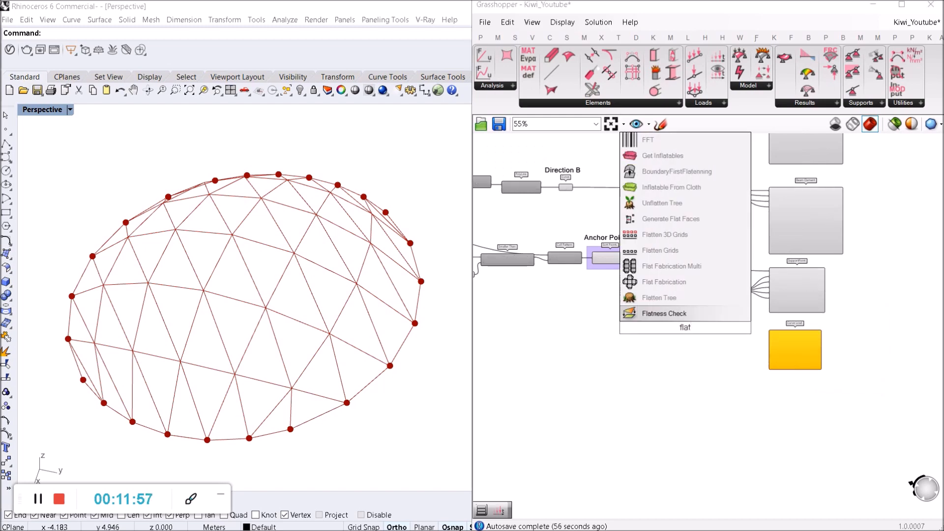
key(Up)
key(Return)
scroll(686, 328, down, 3)
scroll(633, 228, up, 4)
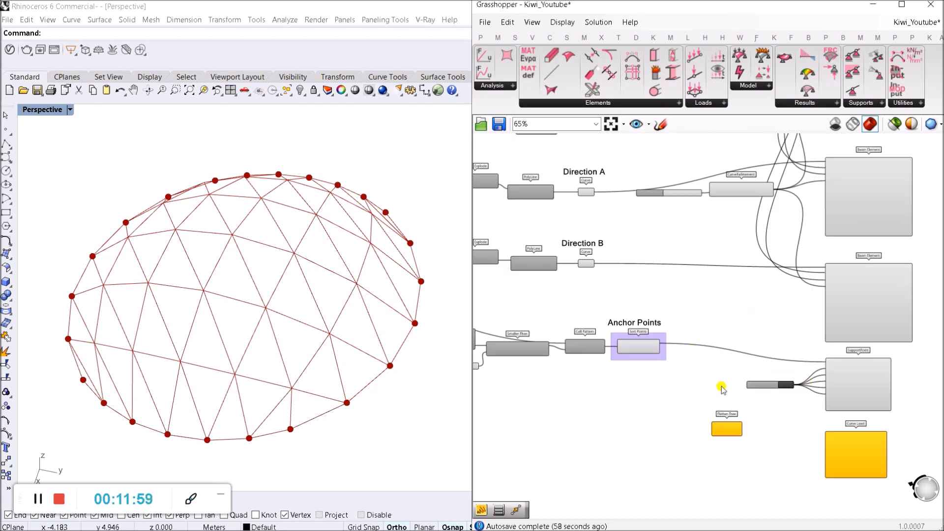
Connect the Direction AB, A and B curves to Flatten Tree's Tree input and place the component beside Curve Load.
drag(728, 430, 649, 223)
right_drag(622, 230, 645, 328)
scroll(616, 270, up, 4)
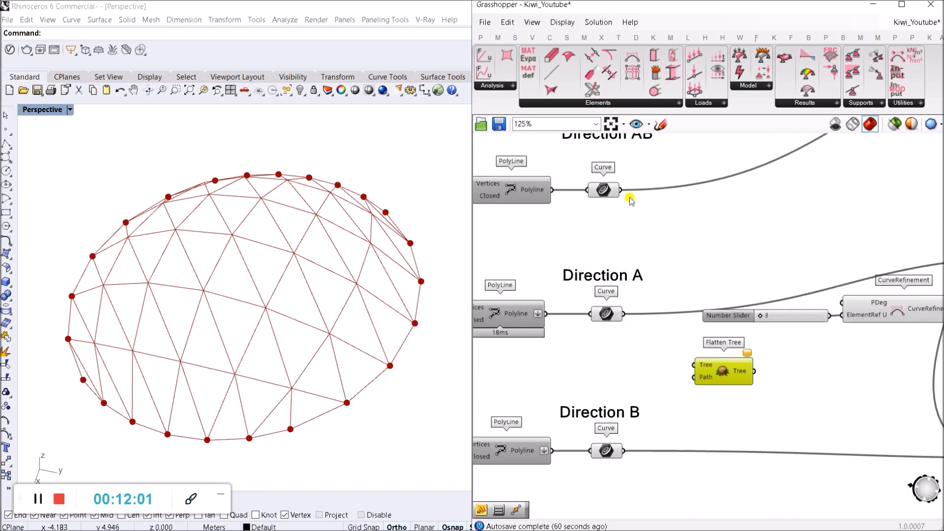
scroll(629, 199, up, 1)
drag(618, 190, 628, 329)
shift+drag(707, 394, 619, 189)
shift+drag(706, 395, 626, 496)
drag(748, 405, 637, 294)
scroll(672, 283, down, 5)
scroll(651, 266, down, 4)
scroll(746, 418, up, 7)
Add a Panel between Flatten Tree and Curve Load.
double_click(702, 283)
text(PANE)
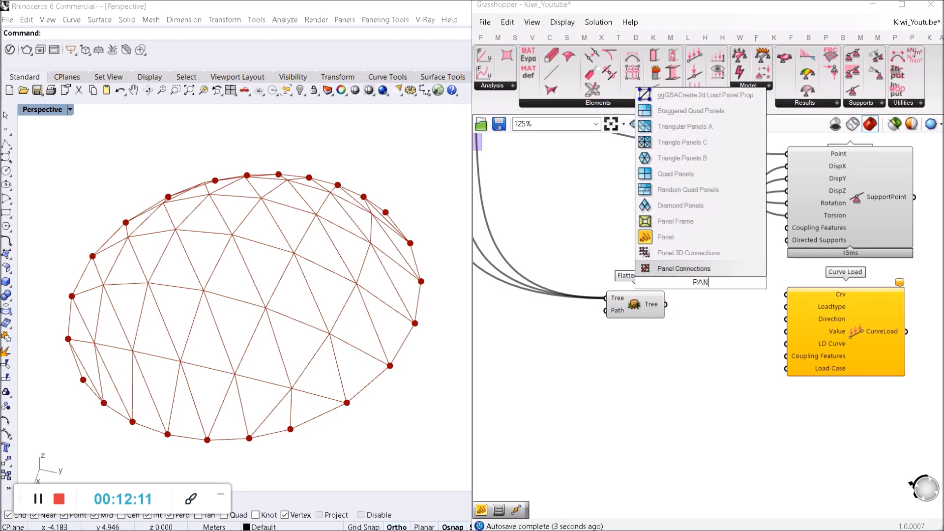
key(Up)
key(Up)
key(Up)
key(Return)
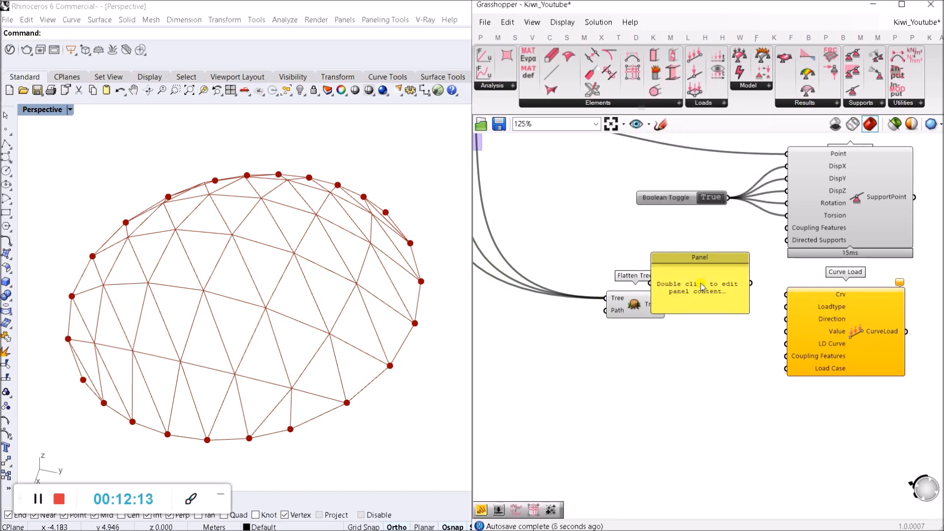
Connect Flatten Tree's output to the Panel to inspect its list, and delete the Panel.
drag(630, 309, 535, 289)
scroll(602, 282, up, 2)
drag(667, 284, 560, 287)
click(719, 285)
drag(719, 285, 711, 307)
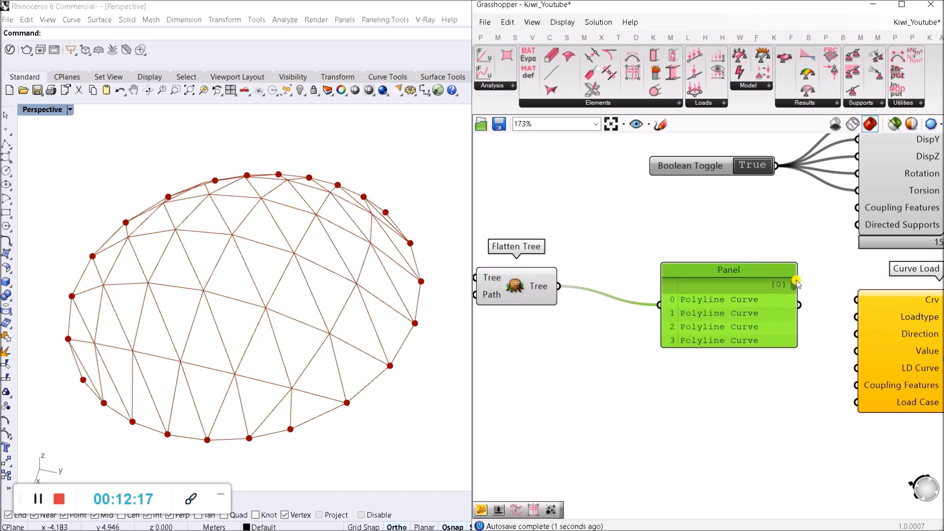
drag(772, 297, 771, 283)
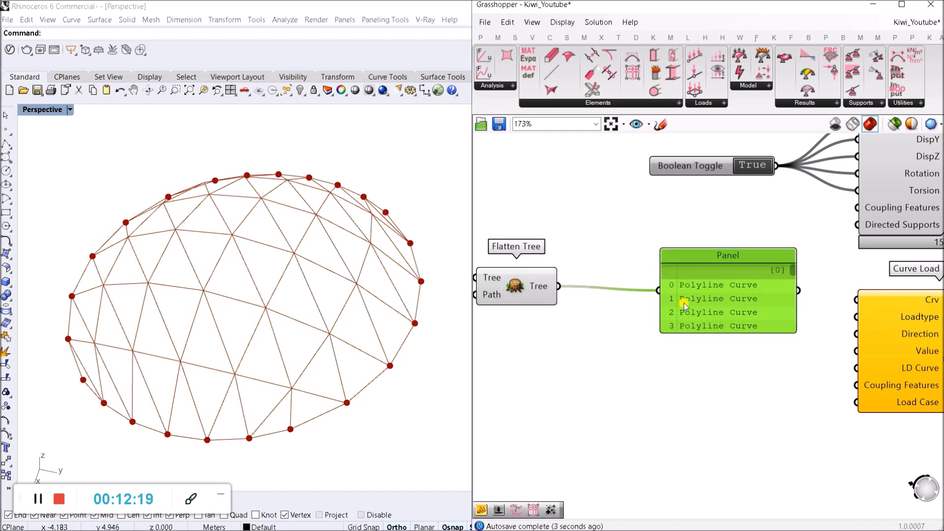
key(Delete)
Connect Flatten Tree's output to the Crv input of Curve Load and move Flatten Tree closer to it.
drag(553, 296, 857, 299)
drag(597, 304, 726, 305)
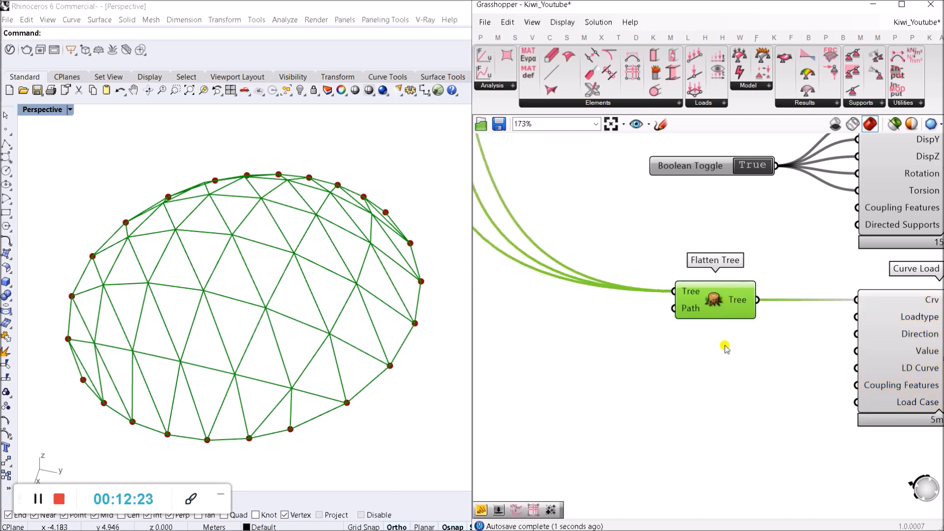
click(722, 342)
Add a Value List and connect it to the Loadtype input of Curve Load.
scroll(721, 343, down, 3)
scroll(831, 314, up, 5)
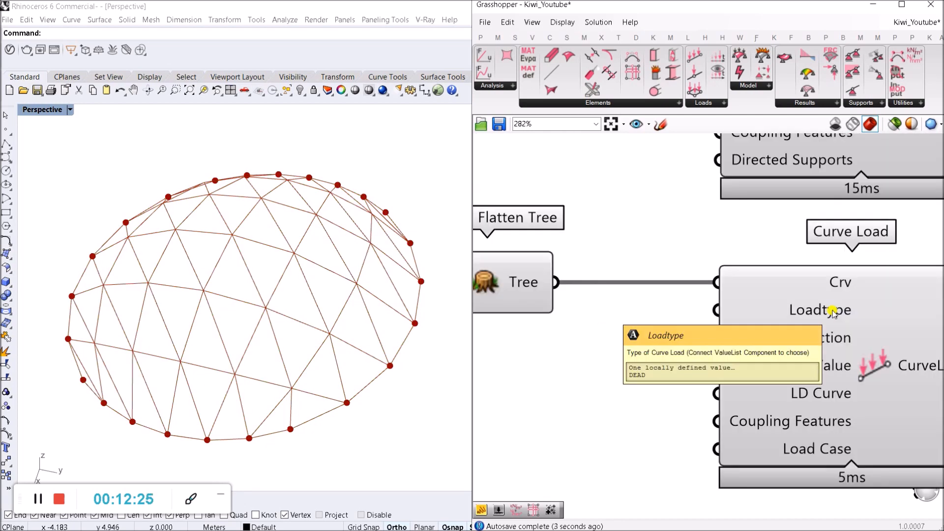
double_click(655, 364)
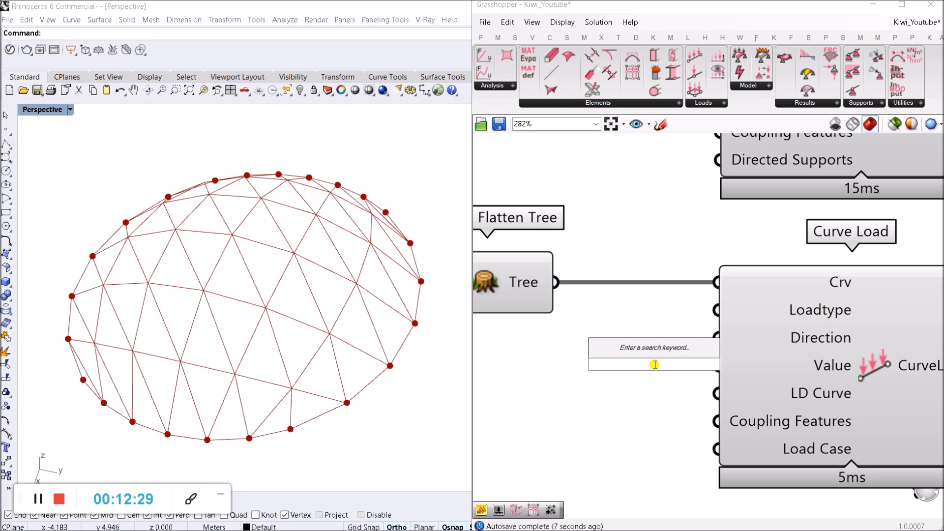
text(VALU)
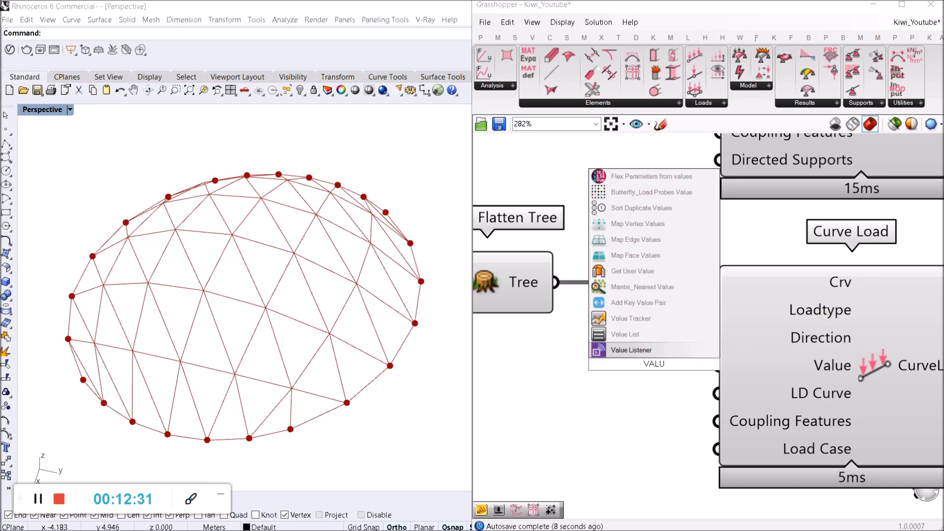
click(634, 334)
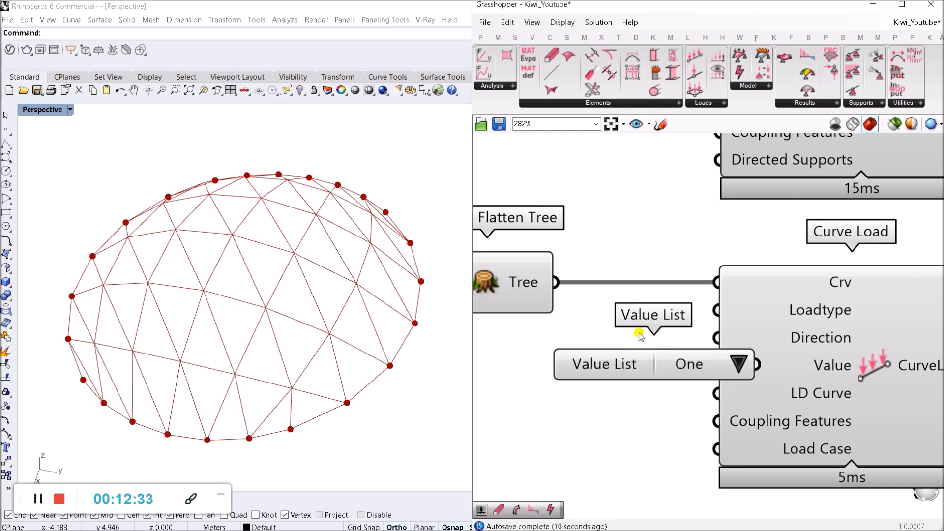
drag(618, 369, 716, 310)
scroll(653, 329, down, 3)
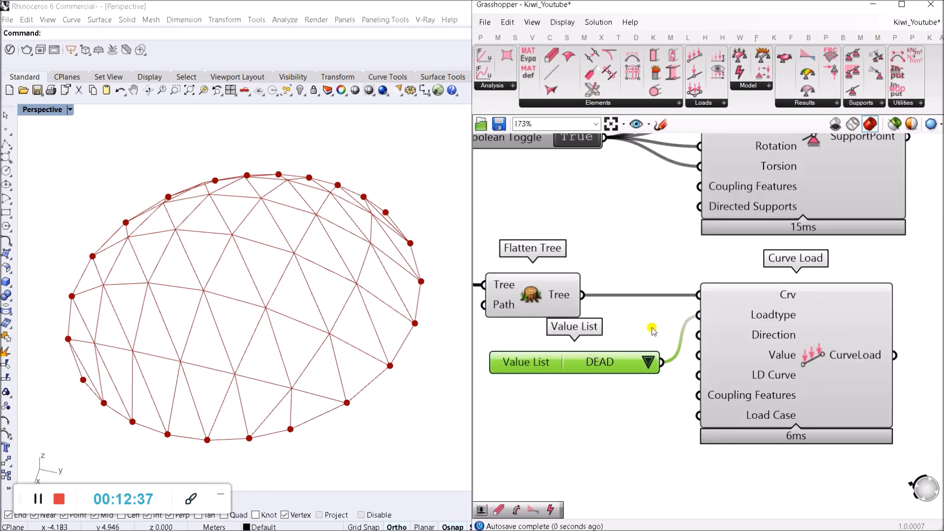
Arrange the Value List directly under Flatten Tree, clear of the Curve Load component.
drag(555, 366, 515, 353)
drag(566, 308, 569, 292)
right_drag(565, 377, 597, 383)
click(627, 368)
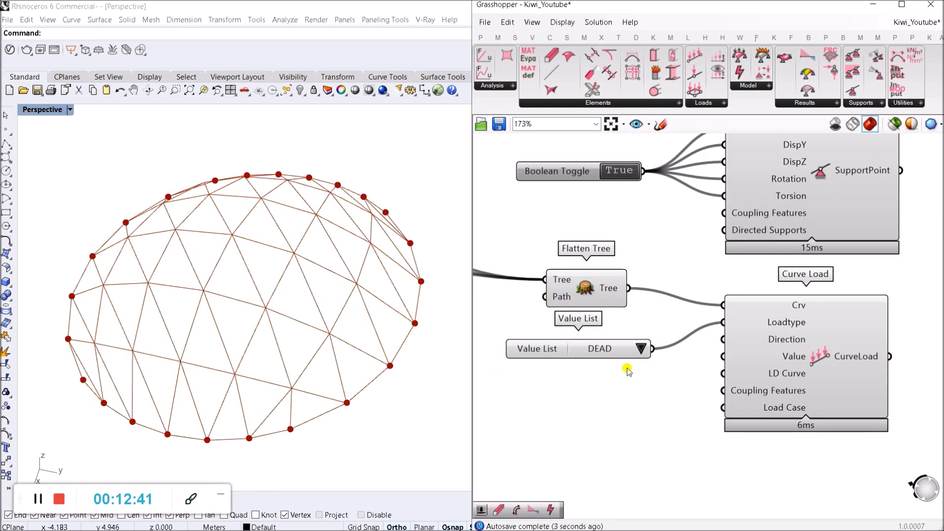
Add a Unit Z vector component below the Value List for the load direction.
scroll(779, 350, up, 3)
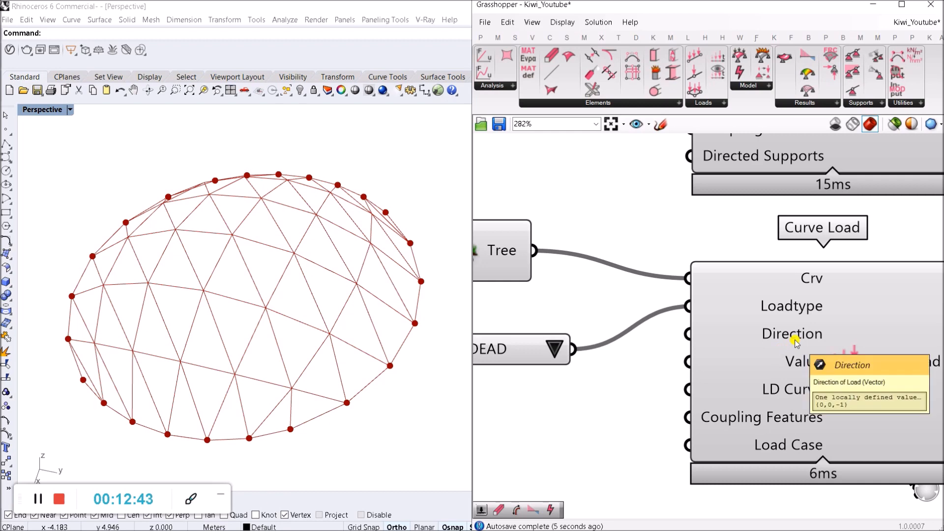
right_drag(557, 386, 687, 367)
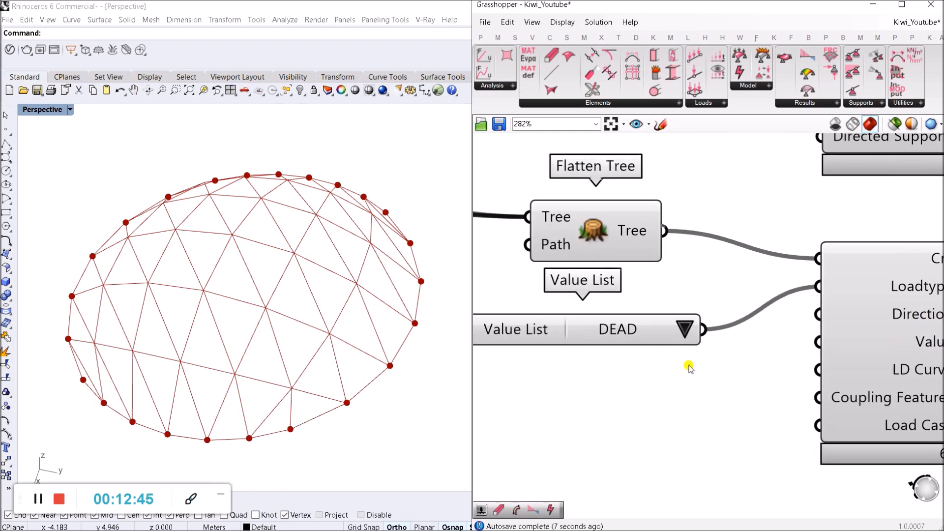
double_click(690, 365)
text(Z)
key(Return)
drag(706, 370, 618, 390)
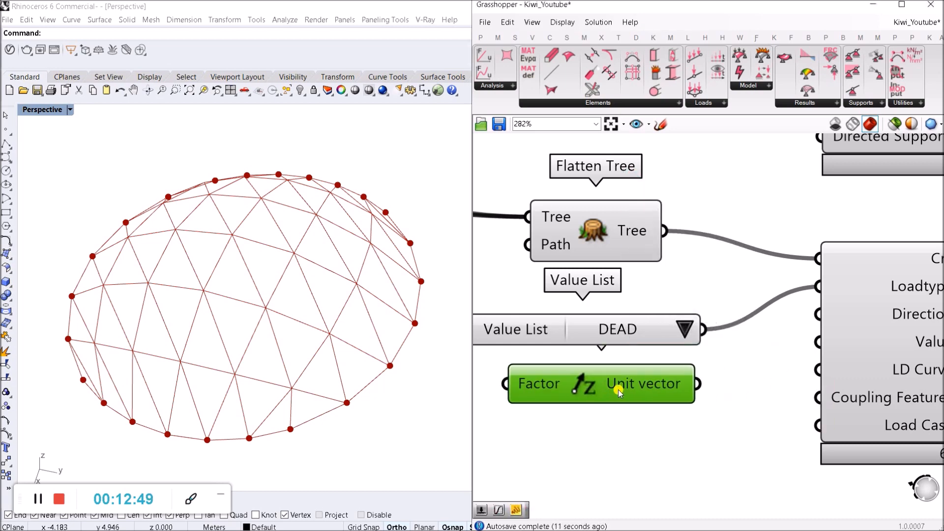
Add a Number Slider ranging from -1 to 1, set at -1, below Unit Z.
scroll(737, 367, down, 3)
scroll(732, 375, up, 1)
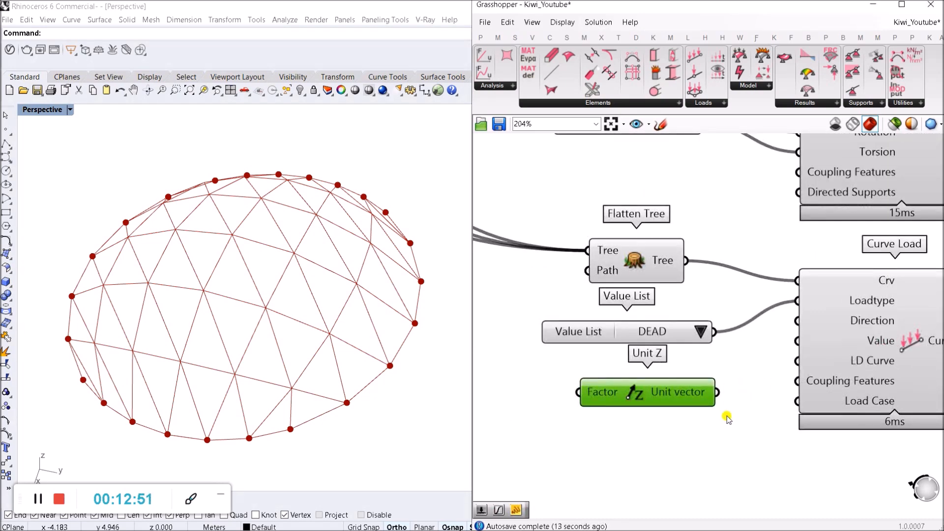
double_click(538, 442)
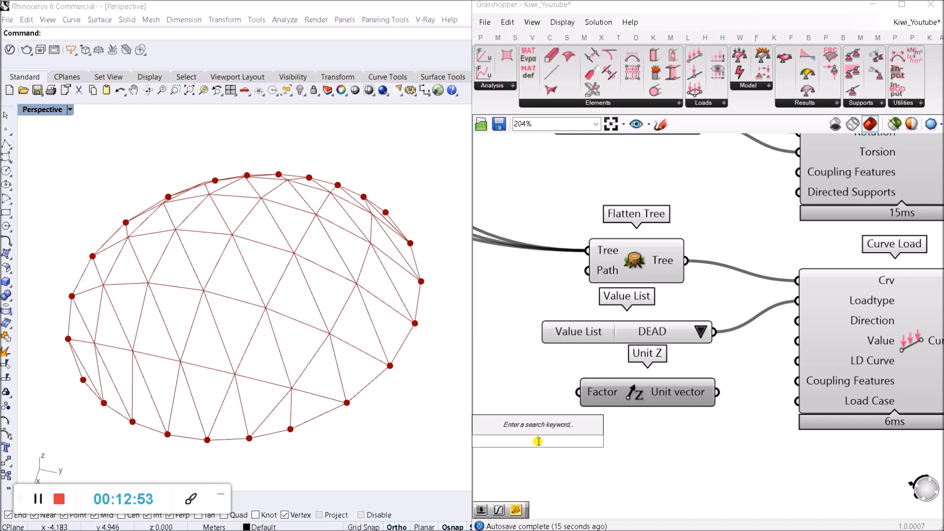
text(-1<1)
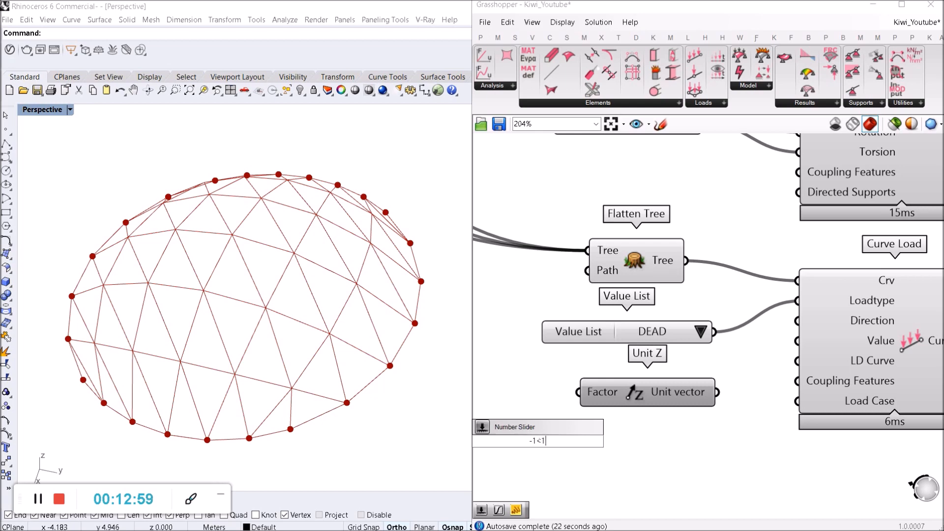
key(Return)
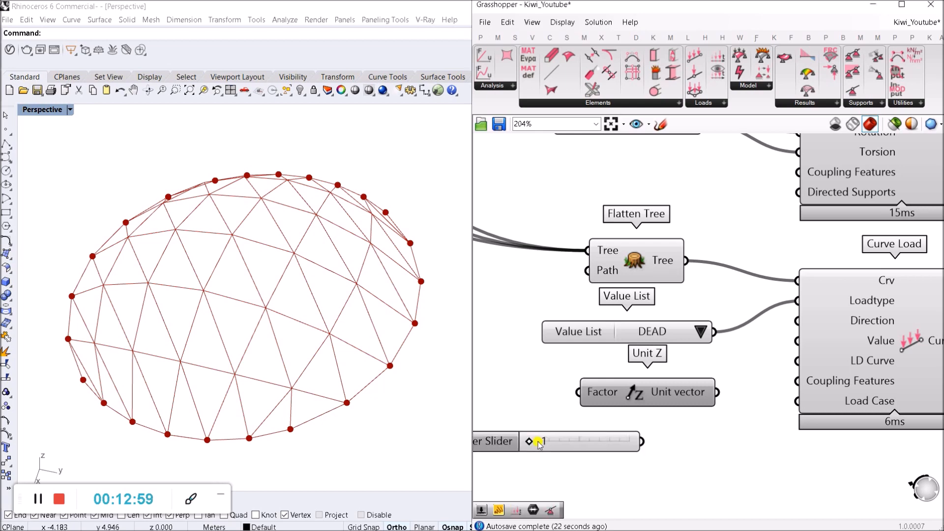
right_drag(648, 441, 727, 420)
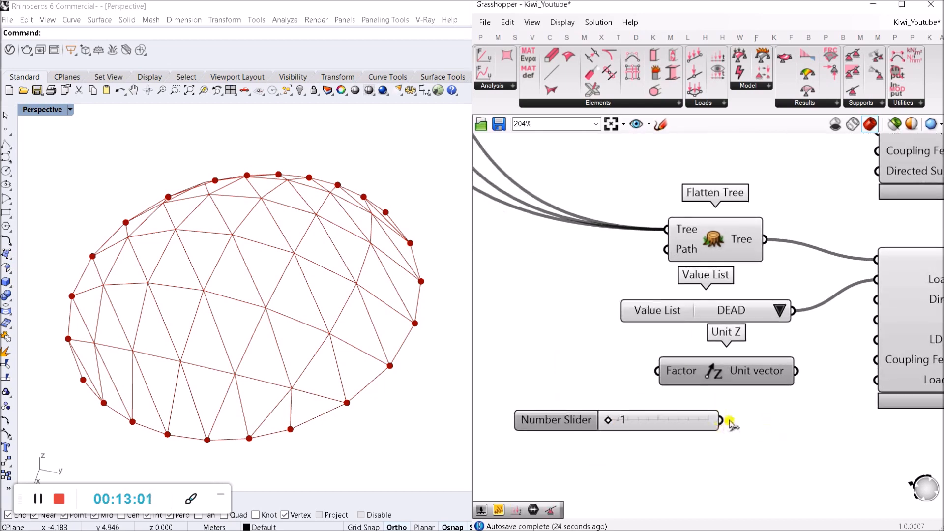
Connect the Number Slider to Unit Z's Factor, place it beside Unit Z, and connect the Unit vector to Curve Load's Direction.
drag(721, 420, 658, 374)
drag(679, 415, 595, 366)
scroll(796, 343, down, 2)
drag(796, 372, 856, 310)
scroll(836, 330, up, 4)
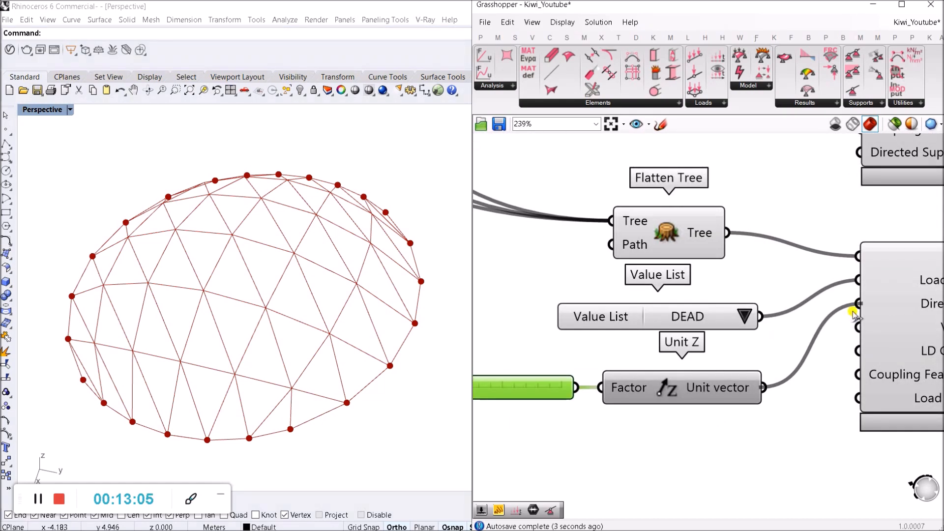
Examine the Value input of Curve Load.
scroll(765, 346, down, 4)
right_drag(888, 346, 846, 336)
scroll(846, 335, up, 3)
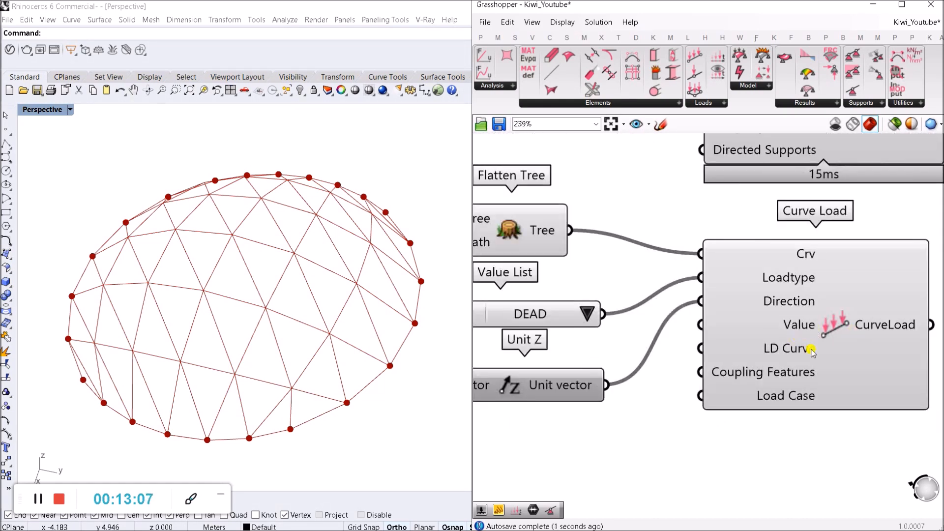
scroll(811, 351, up, 3)
scroll(801, 317, down, 3)
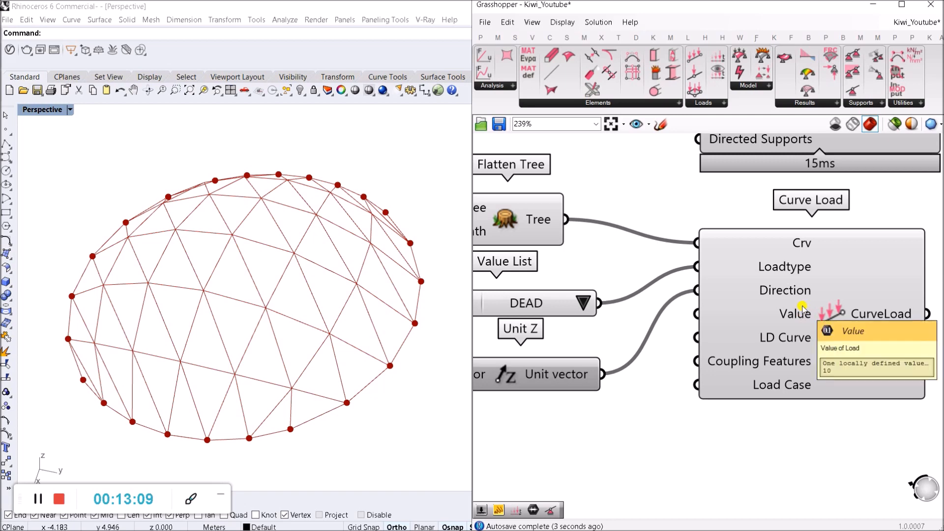
Examine Curve Load's remaining inputs and the outputs of the MaterialDefaults component.
scroll(806, 310, down, 2)
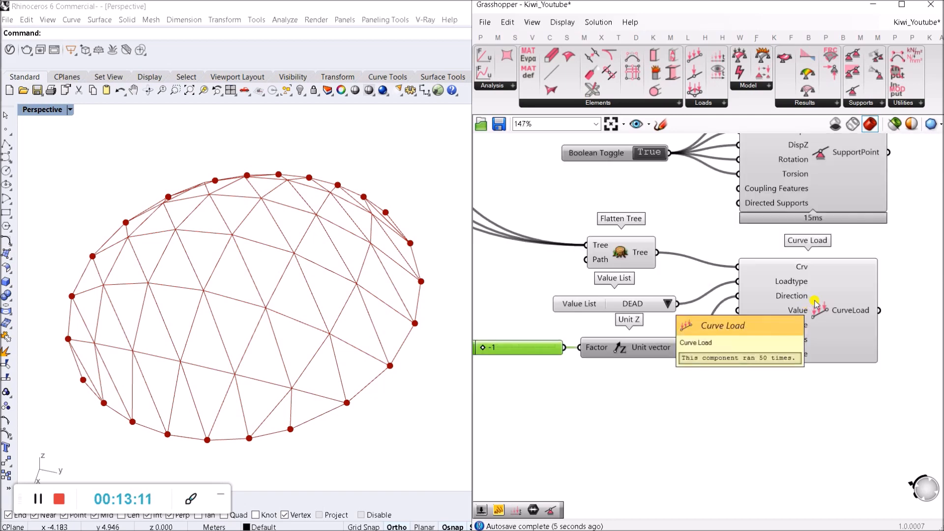
click(696, 401)
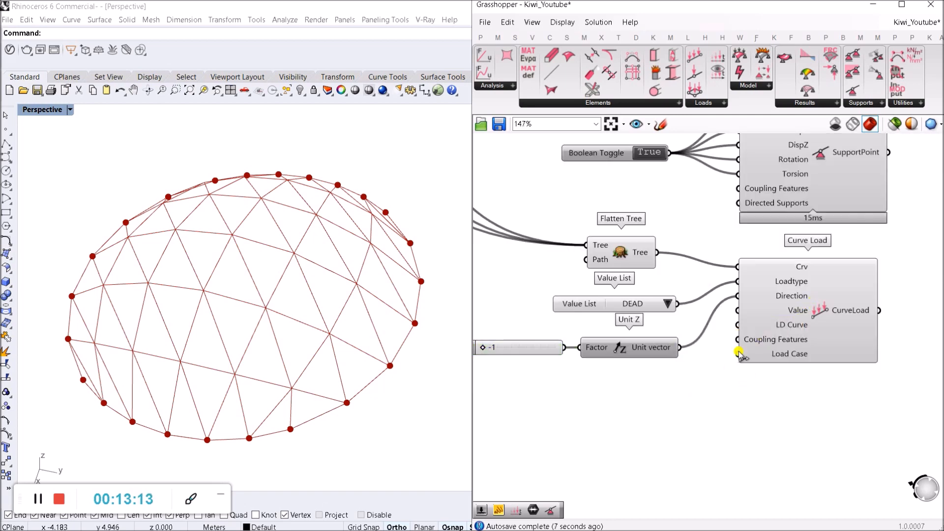
scroll(745, 352, down, 3)
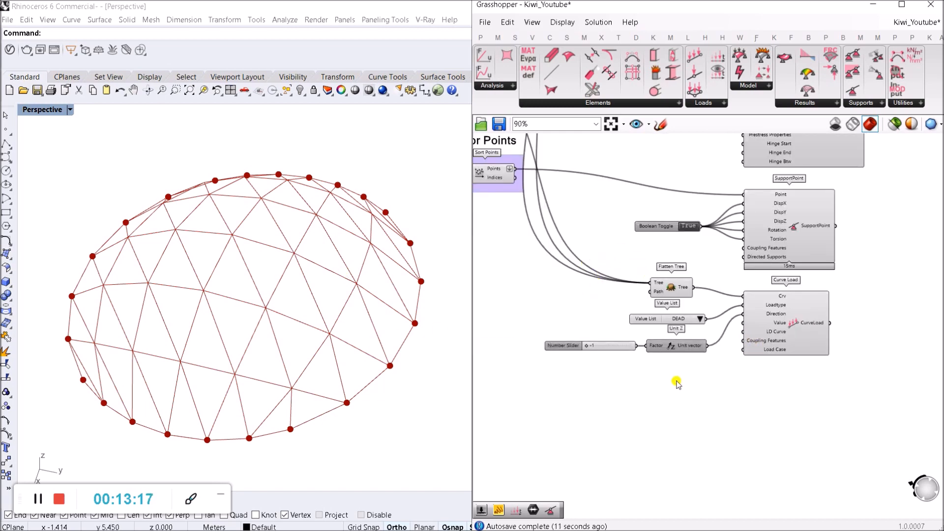
right_drag(549, 306, 691, 430)
right_drag(647, 246, 749, 375)
scroll(754, 377, down, 3)
scroll(754, 377, down, 2)
scroll(714, 263, up, 9)
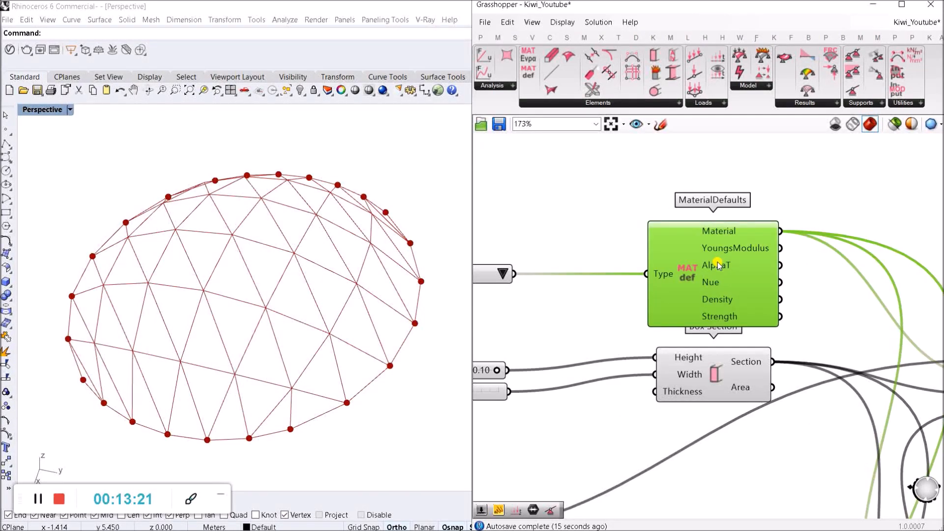
drag(714, 261, 714, 252)
scroll(708, 398, down, 8)
scroll(579, 307, up, 8)
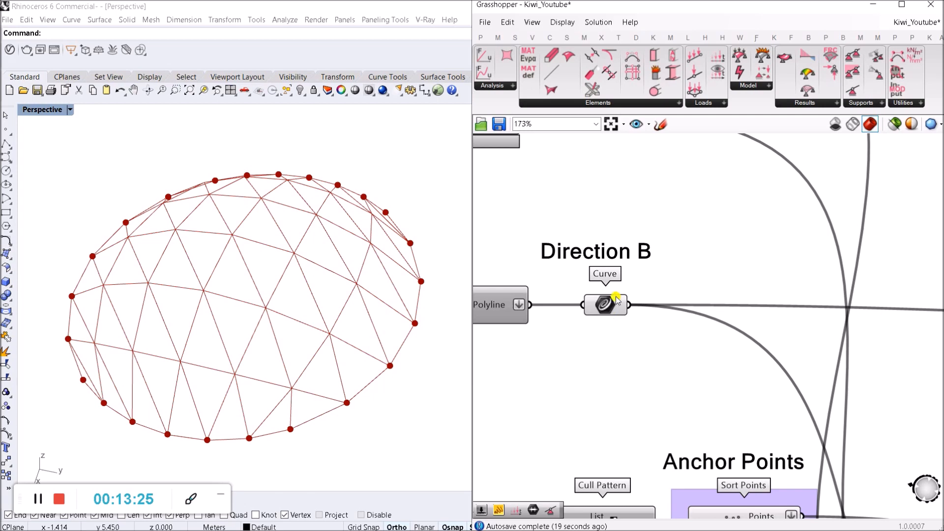
Highlight the gridshell curves in the viewport by selecting the three Curve parameters that hold the direction polylines.
scroll(638, 285, down, 5)
scroll(639, 291, up, 3)
right_drag(638, 326, 634, 392)
drag(641, 394, 606, 166)
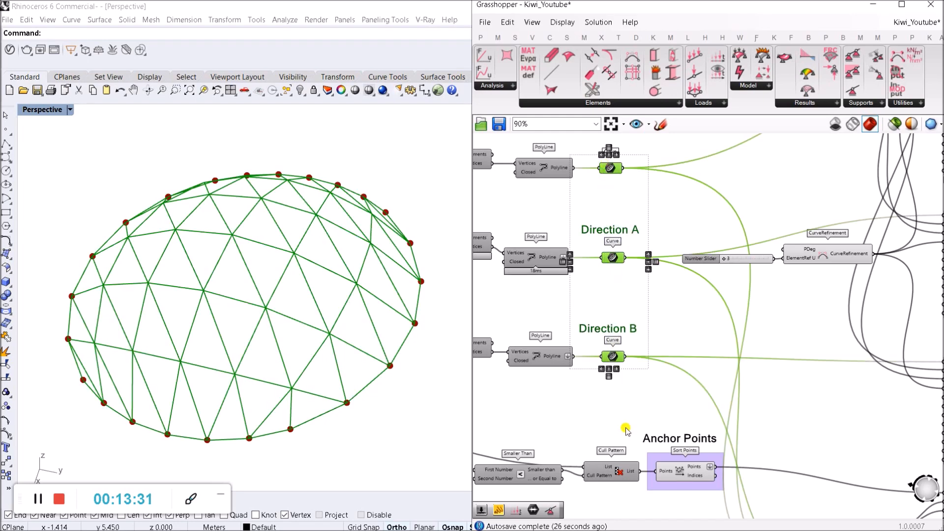
click(630, 417)
right_drag(621, 407, 604, 206)
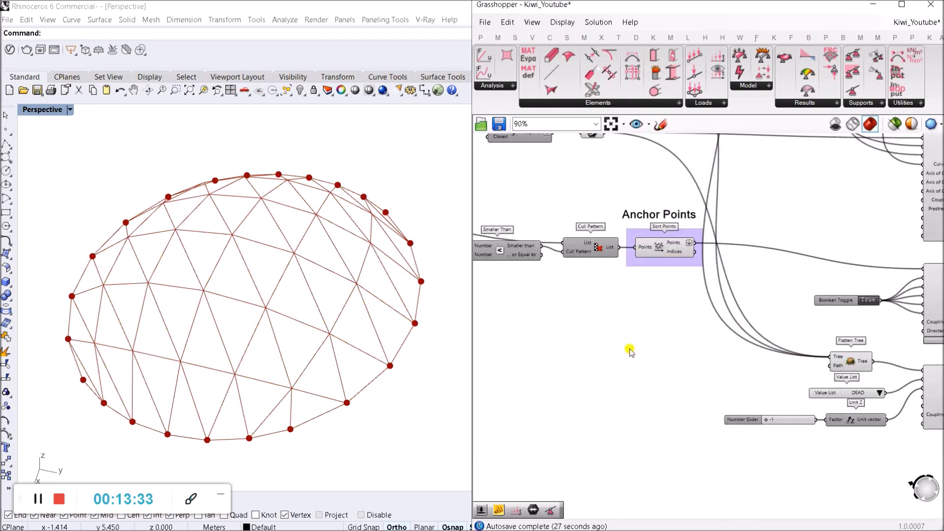
Add a Mass Addition component below the Anchor Points group.
double_click(629, 349)
text(mass)
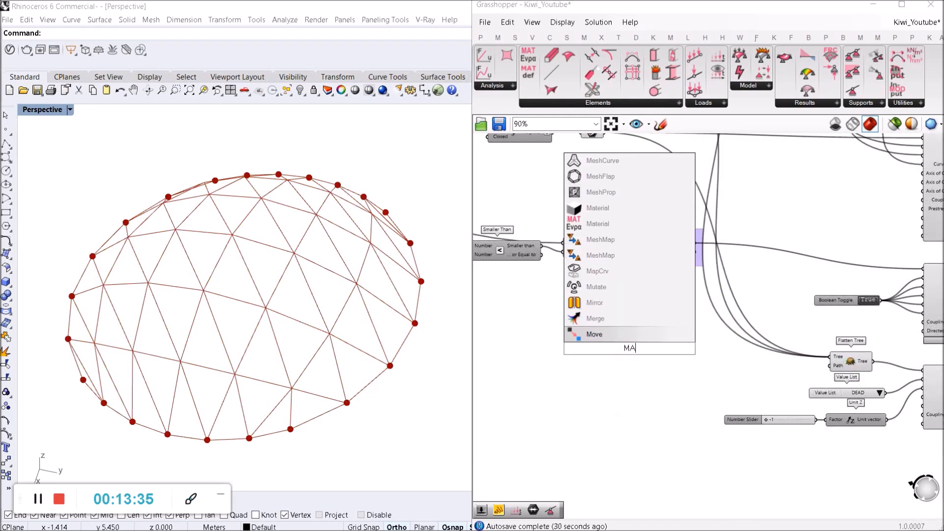
key(Return)
drag(631, 352, 698, 350)
scroll(621, 330, down, 3)
scroll(639, 330, up, 3)
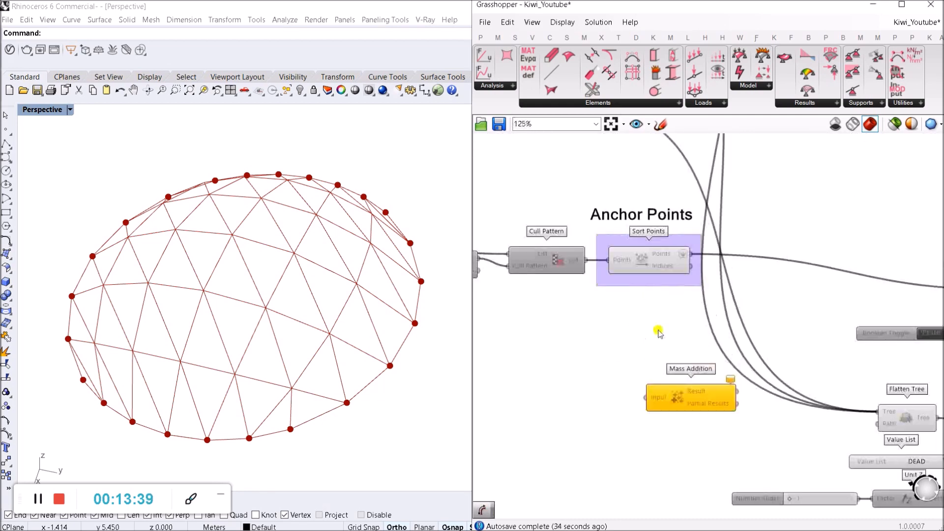
scroll(654, 320, down, 3)
scroll(613, 265, up, 5)
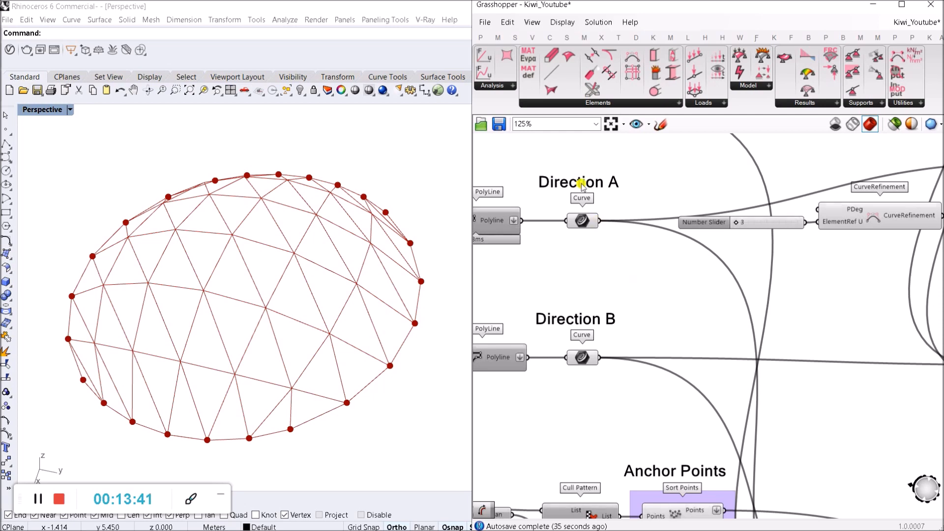
scroll(628, 338, down, 5)
scroll(607, 424, up, 3)
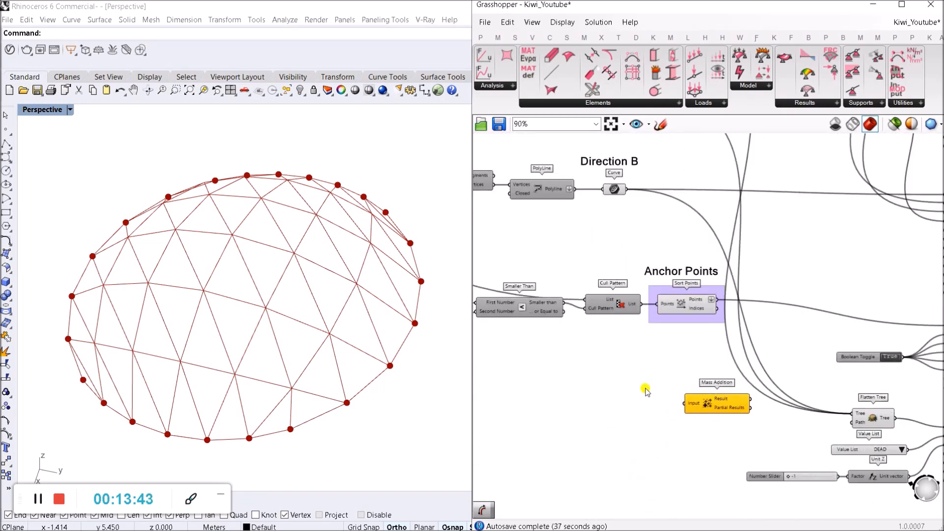
Move Flatten Tree away from Curve Load to below the Anchor Points group, and place Mass Addition below the -1 slider.
drag(849, 417, 608, 406)
drag(720, 412, 700, 514)
right_drag(688, 459, 646, 354)
drag(679, 397, 776, 403)
drag(592, 306, 615, 323)
click(619, 368)
Add a curve Length component below Flatten Tree and connect the flattened Tree output to its Curve input.
right_drag(618, 368, 575, 344)
double_click(575, 340)
text(LENG)
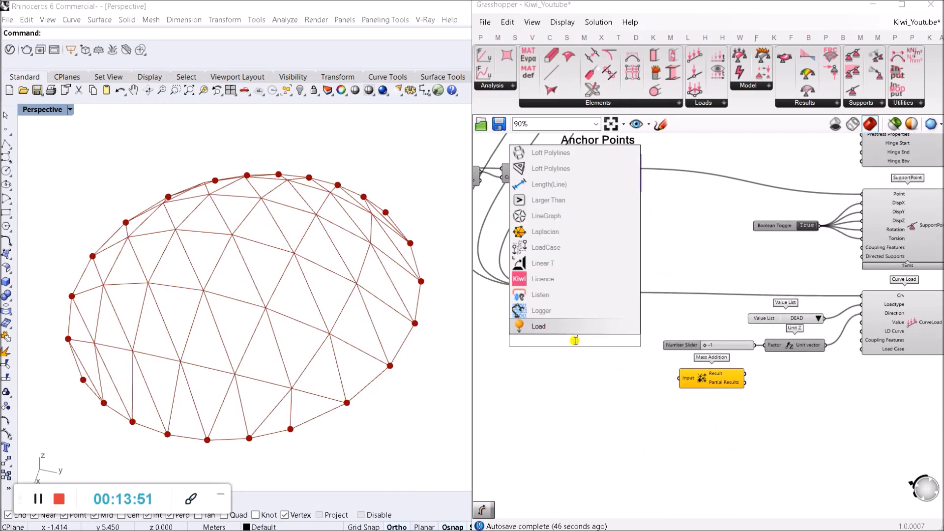
key(Up)
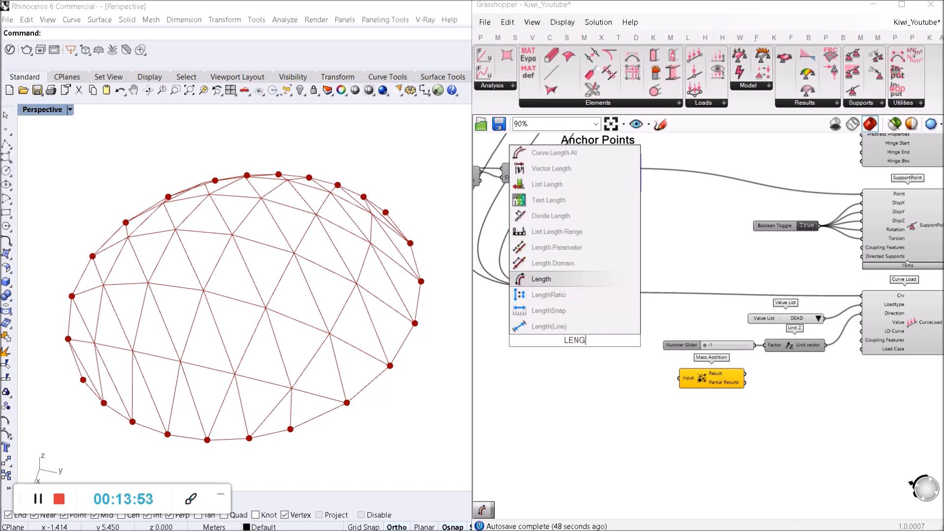
key(Return)
scroll(566, 331, up, 2)
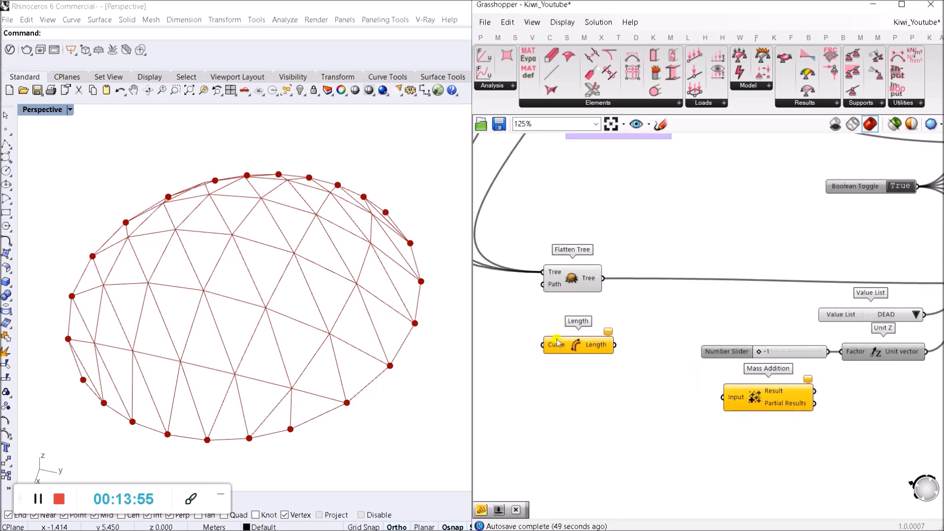
drag(546, 346, 602, 279)
drag(583, 351, 612, 417)
scroll(640, 428, up, 2)
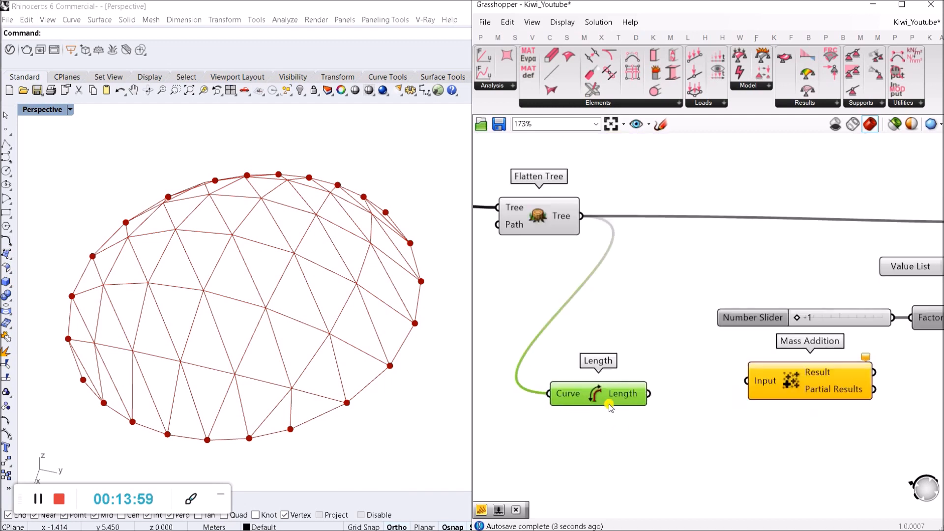
Connect Length's output to Mass Addition's Input and arrange the two components side by side.
drag(618, 377, 747, 385)
drag(626, 374, 667, 378)
click(758, 424)
drag(788, 417, 707, 385)
drag(790, 385, 603, 431)
click(647, 378)
scroll(647, 377, up, 1)
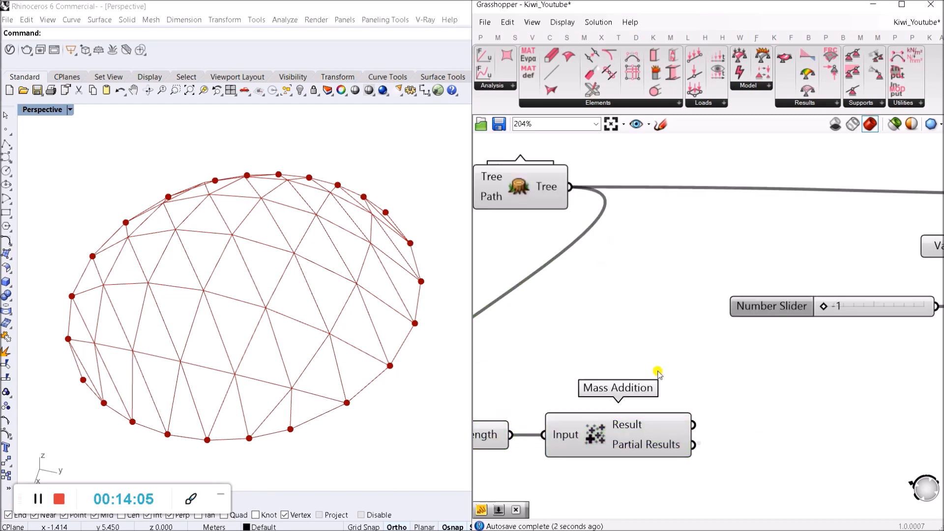
Add a Panel beside Mass Addition and connect Mass Addition's Result to it.
double_click(749, 399)
text(panel)
key(Return)
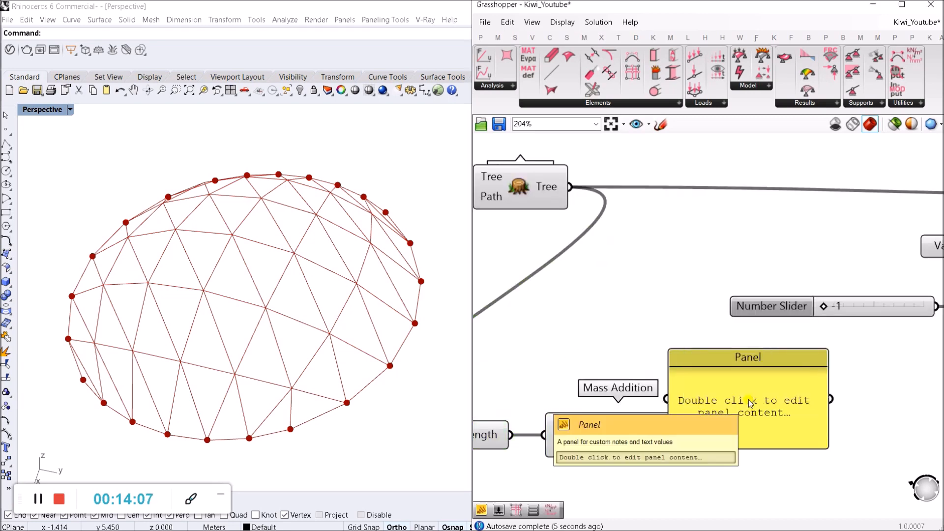
scroll(735, 394, down, 3)
scroll(735, 397, up, 3)
drag(776, 423, 690, 398)
drag(846, 439, 791, 414)
click(714, 358)
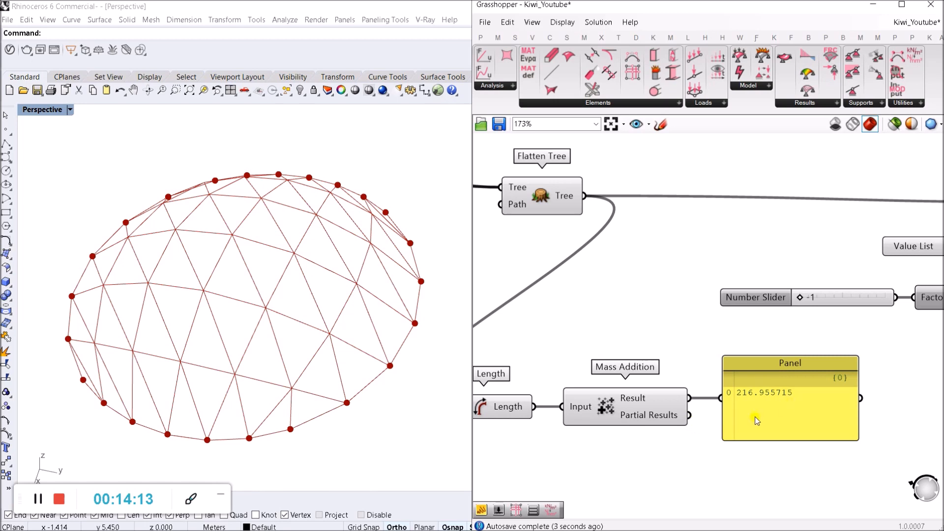
Move the Panel lower to free the space beside Mass Addition.
scroll(670, 339, down, 3)
scroll(670, 396, up, 4)
click(761, 391)
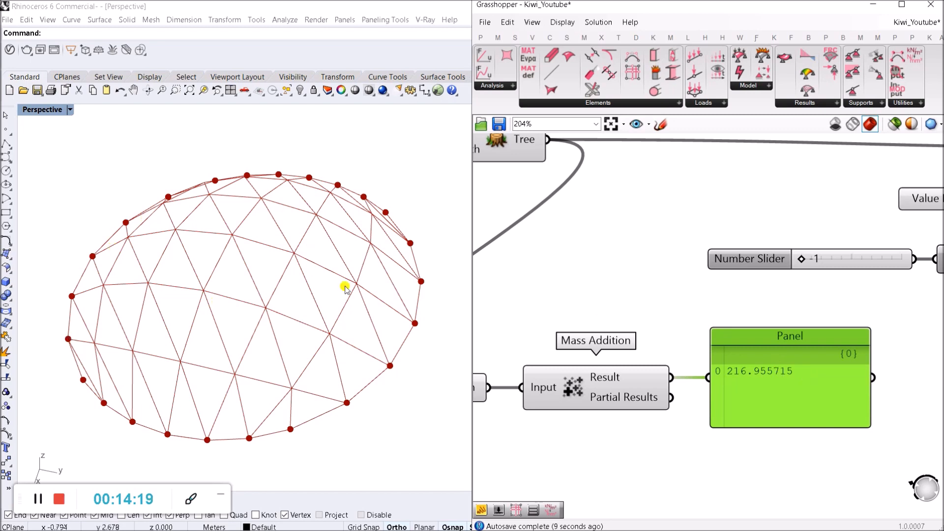
scroll(685, 300, down, 3)
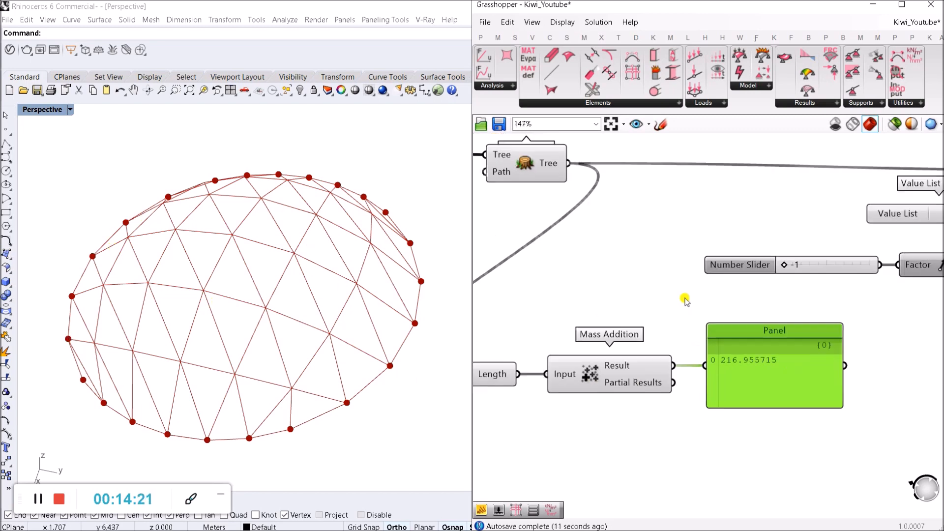
scroll(728, 330, up, 1)
drag(728, 330, 726, 396)
click(727, 313)
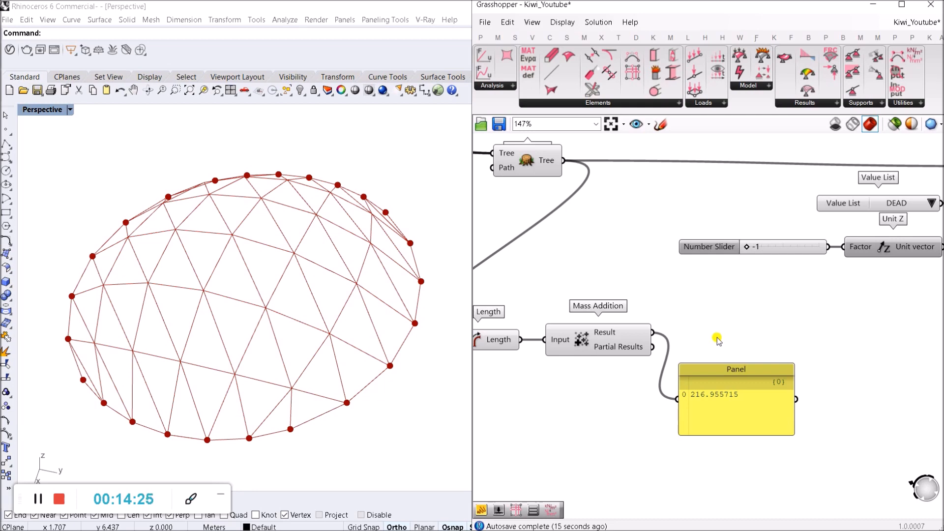
Add a Multiplication component above the Panel, beside Mass Addition.
scroll(712, 326, down, 8)
scroll(724, 271, up, 8)
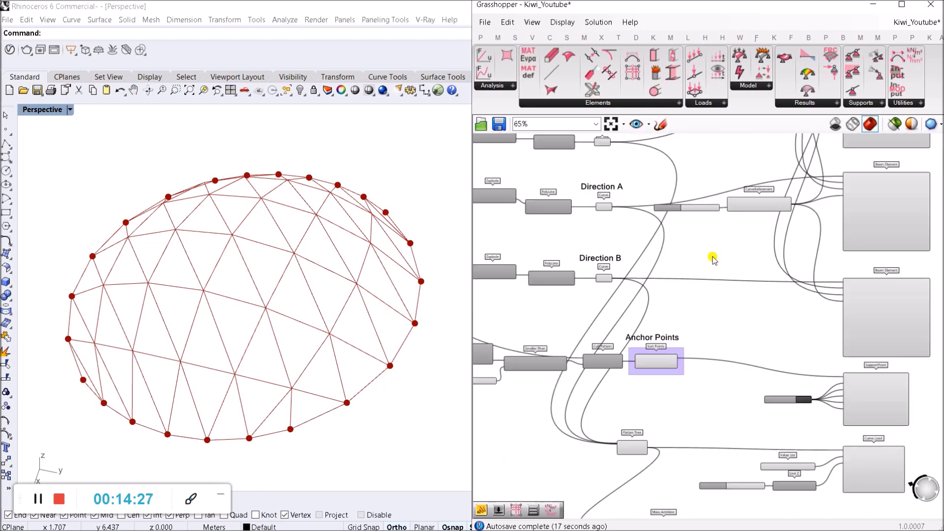
double_click(722, 362)
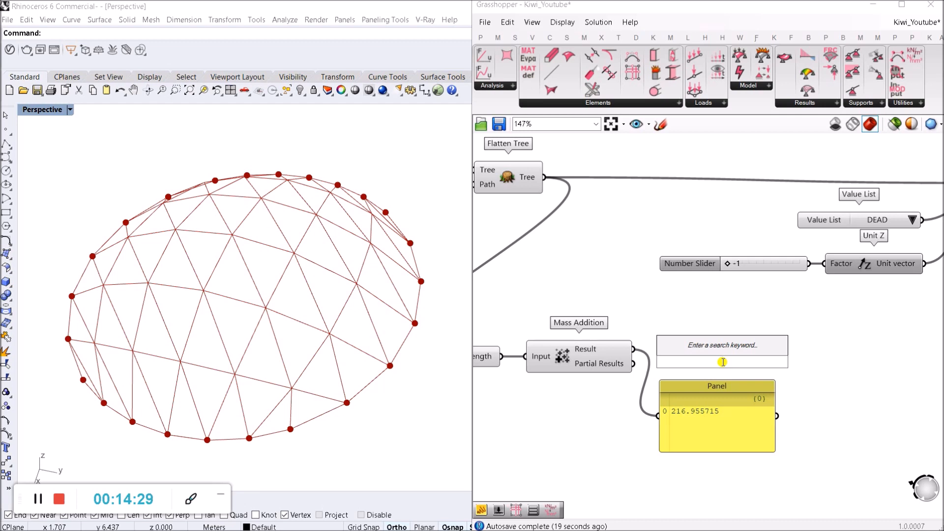
text(MULT)
key(Up)
key(Return)
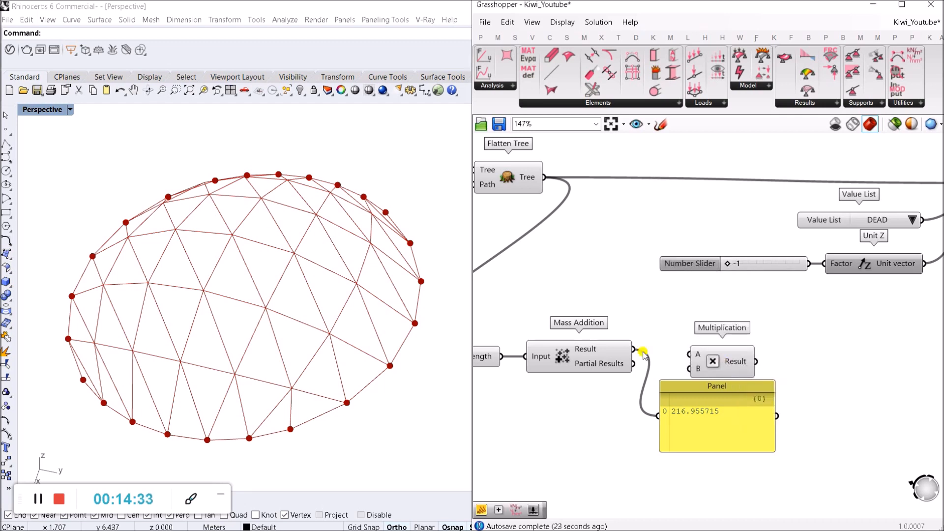
Connect Box Section's Area to Multiplication's A and Mass Addition's Result to its B.
scroll(638, 352, up, 3)
drag(629, 348, 866, 225)
scroll(742, 286, down, 5)
scroll(746, 283, down, 6)
scroll(795, 201, up, 3)
scroll(773, 246, down, 3)
scroll(767, 243, up, 5)
scroll(609, 314, down, 4)
right_drag(641, 487, 613, 317)
scroll(661, 433, up, 8)
drag(666, 482, 754, 469)
drag(689, 441, 755, 332)
right_drag(775, 440, 643, 418)
drag(642, 418, 723, 308)
click(698, 407)
Connect Multiplication's Result to the Panel.
scroll(693, 411, down, 4)
scroll(694, 411, up, 4)
drag(776, 353, 680, 437)
click(836, 379)
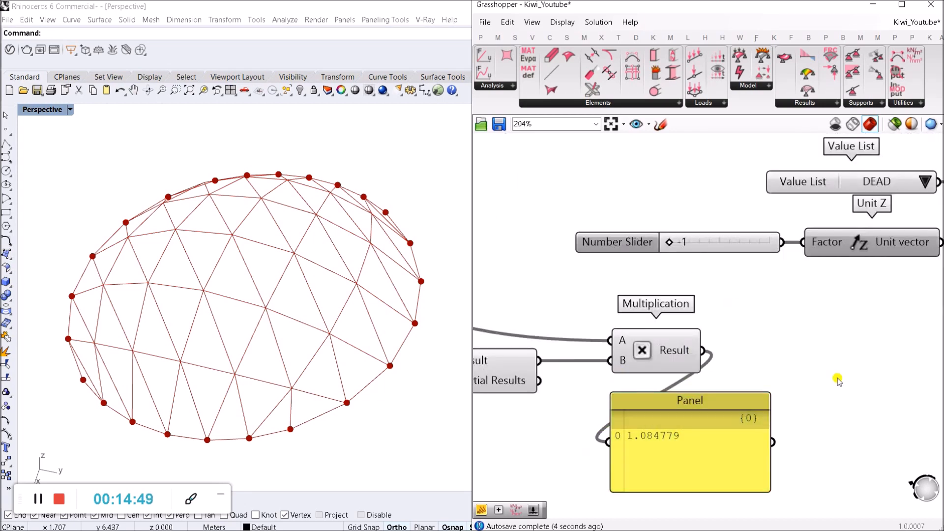
Examine the Box Section component that feeds Multiplication and the resulting product in the Panel.
scroll(816, 376, down, 8)
right_drag(756, 264, 696, 451)
scroll(744, 296, up, 4)
scroll(745, 296, up, 4)
drag(720, 289, 712, 281)
scroll(713, 281, down, 9)
right_drag(731, 368, 718, 286)
scroll(701, 438, up, 10)
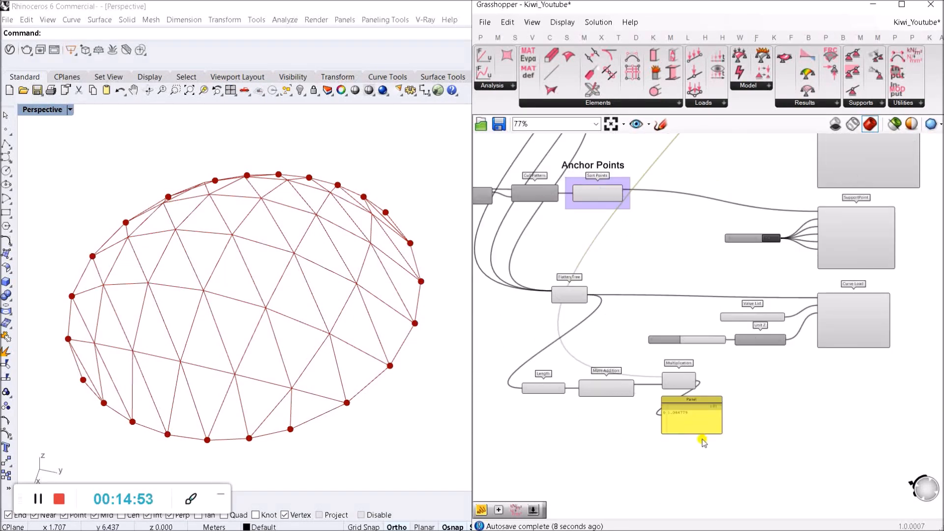
click(756, 408)
click(838, 350)
scroll(839, 350, down, 3)
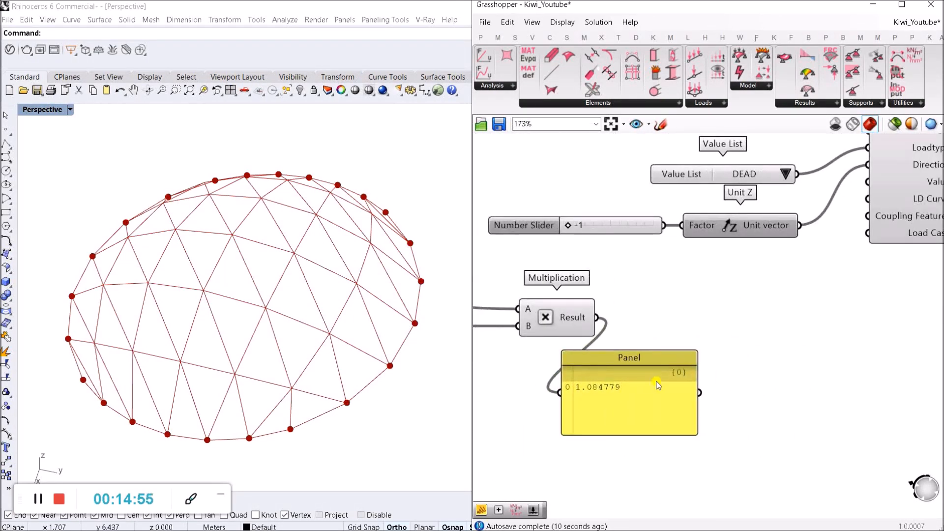
scroll(767, 378, up, 5)
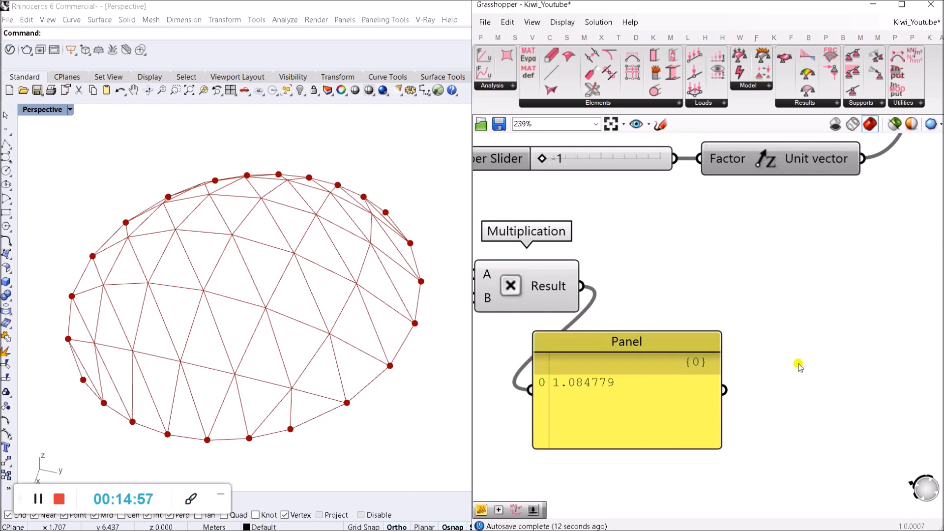
Connect Box Section's Area to the Panel to read the cross-section area.
scroll(799, 367, down, 5)
scroll(731, 350, down, 10)
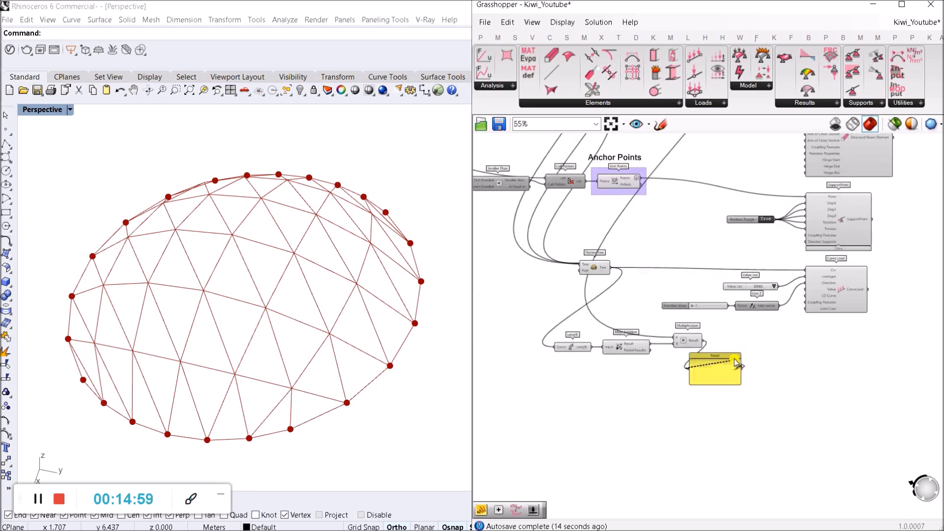
scroll(732, 350, up, 12)
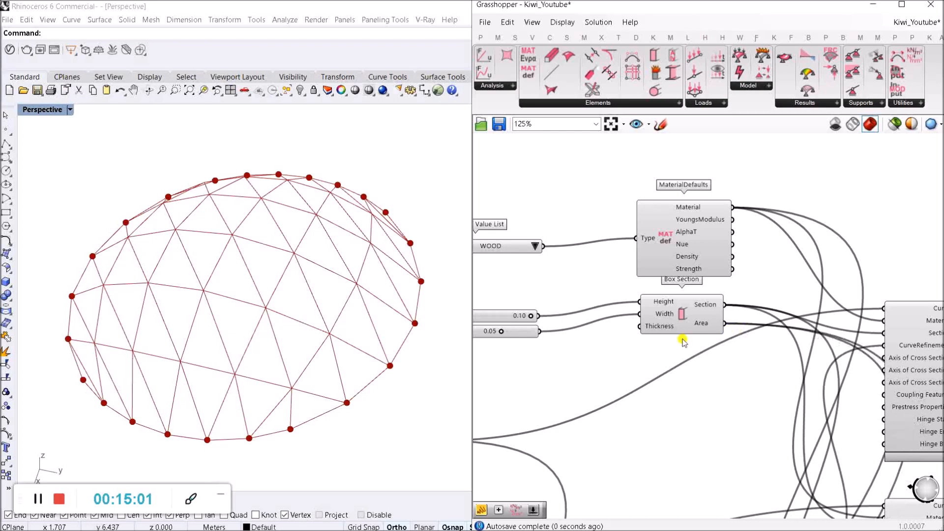
scroll(638, 343, down, 8)
scroll(623, 386, up, 10)
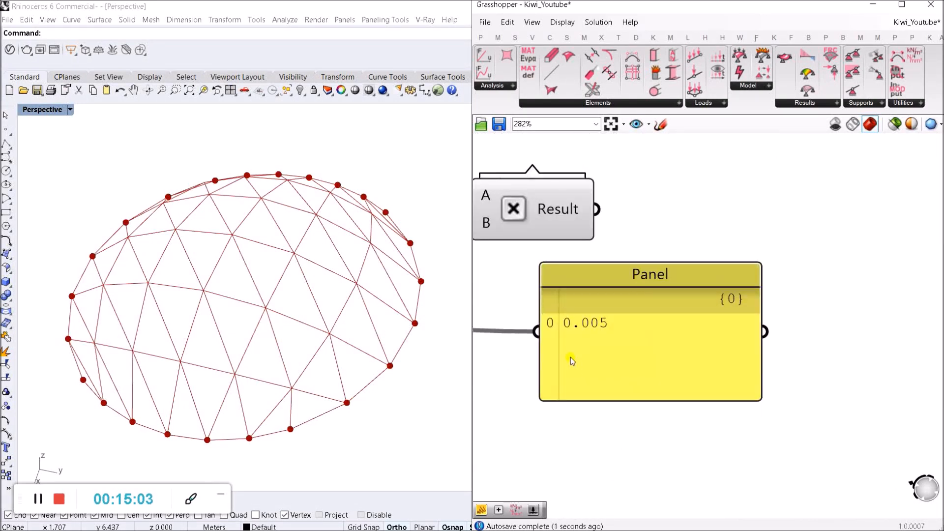
Reconnect Multiplication's Result to the Panel and move the Panel slightly lower.
drag(529, 328, 596, 209)
scroll(608, 352, down, 3)
drag(656, 345, 650, 392)
scroll(669, 292, down, 4)
right_click(669, 285)
click(628, 184)
Add a second Multiplication component beside the existing length-times-area Multiplication.
scroll(629, 181, down, 4)
right_drag(634, 158, 637, 383)
scroll(645, 228, up, 6)
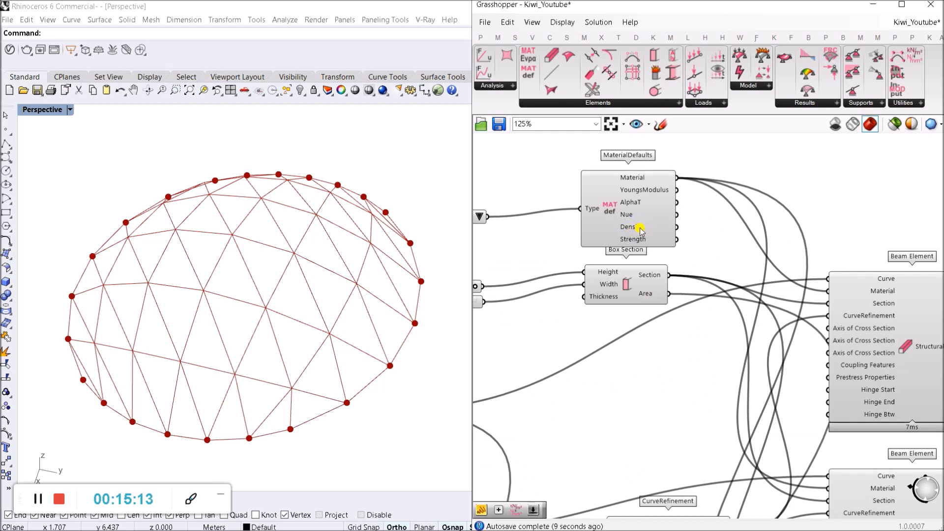
scroll(640, 230, down, 6)
right_drag(658, 415, 648, 390)
scroll(628, 351, up, 6)
double_click(686, 346)
text(PAN)
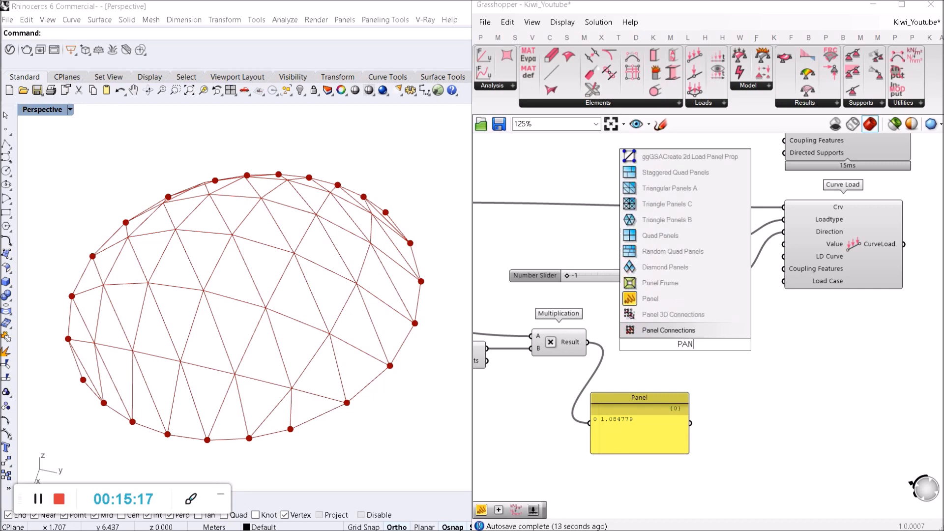
key(BackSpace)
key(BackSpace)
key(BackSpace)
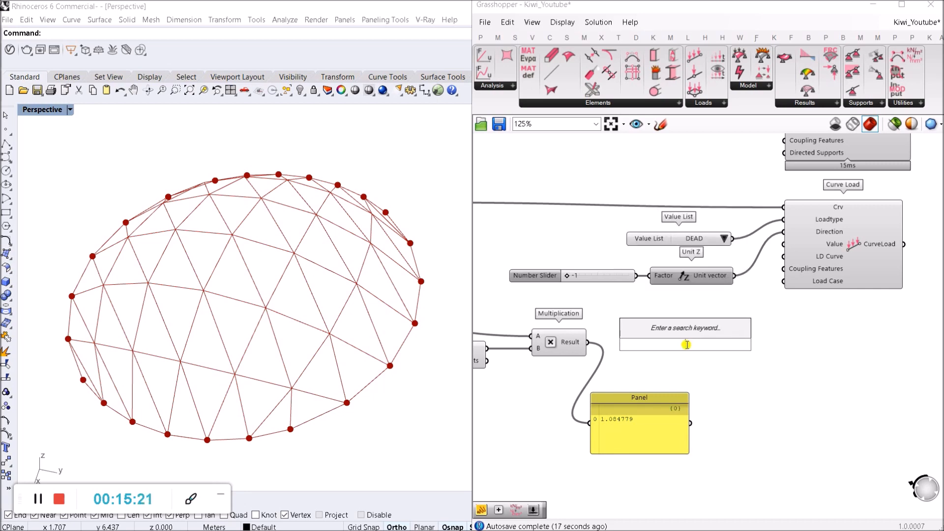
text(MUL)
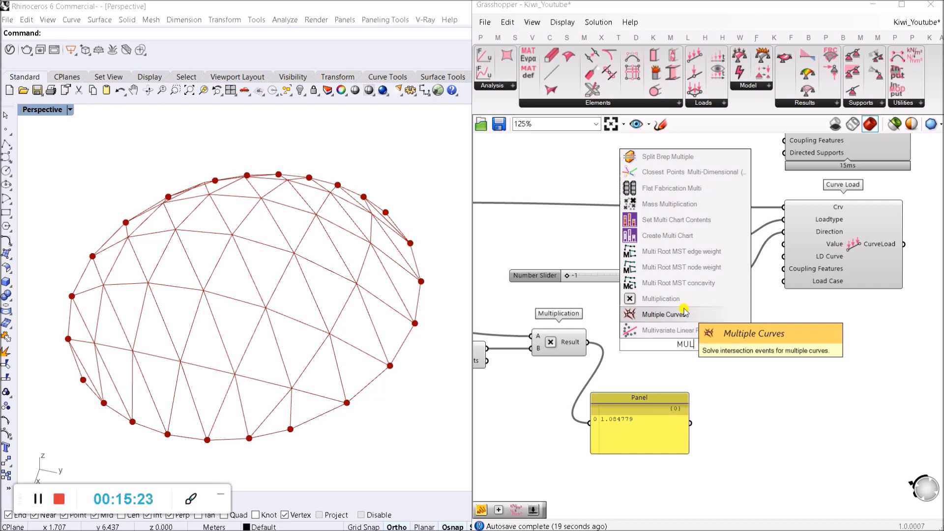
click(661, 298)
Connect the first Multiplication's Result to input B of the second and MaterialDefaults' Density to its input A.
scroll(652, 350, up, 3)
drag(652, 348, 544, 345)
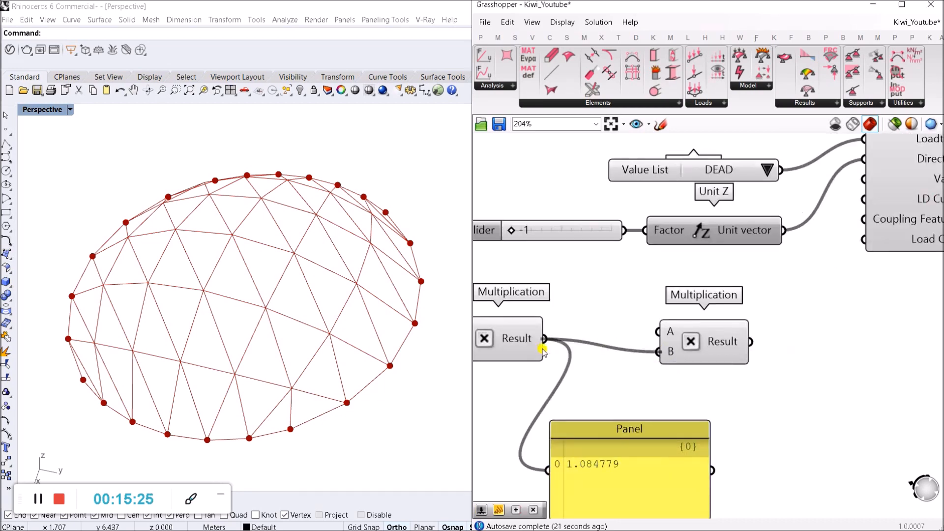
drag(658, 331, 728, 327)
scroll(757, 370, down, 8)
scroll(758, 370, down, 5)
scroll(750, 315, up, 11)
scroll(729, 341, down, 4)
right_drag(732, 385, 686, 285)
scroll(651, 231, up, 4)
scroll(651, 231, up, 3)
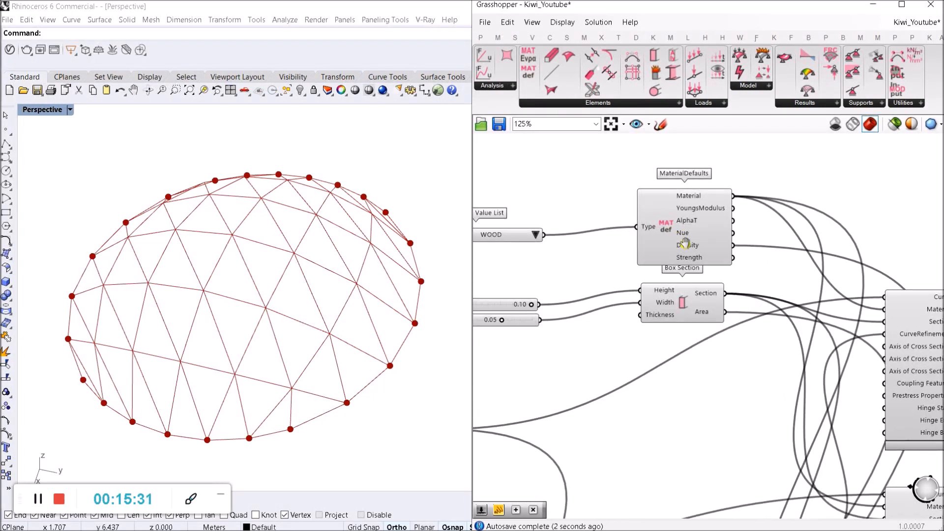
Examine the Units options of the MaterialDefaults component.
drag(501, 283, 508, 270)
click(762, 270)
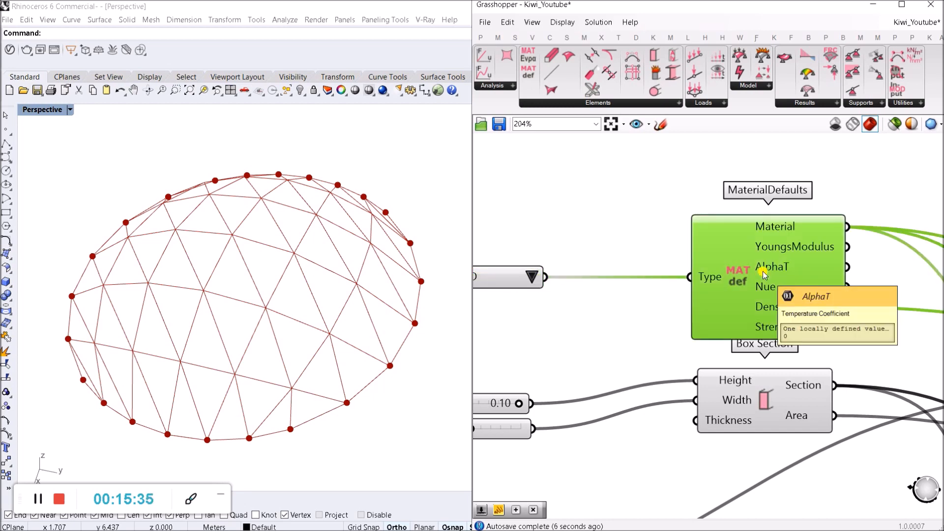
right_click(743, 270)
mouse_move(787, 335)
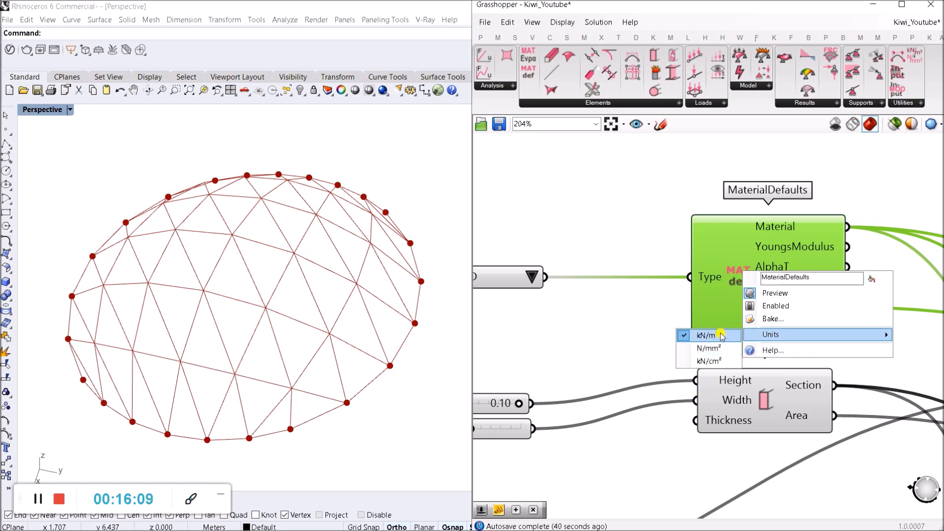
click(633, 322)
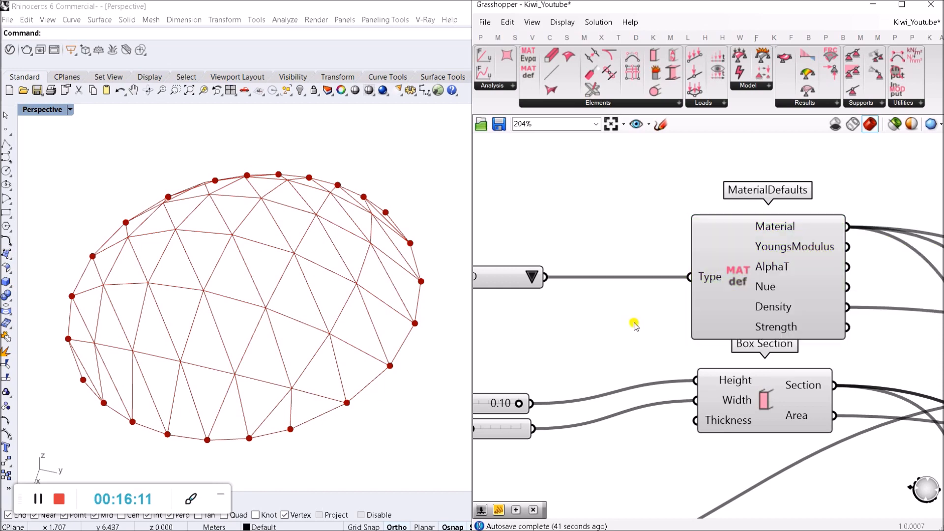
scroll(632, 323, down, 6)
scroll(693, 374, up, 8)
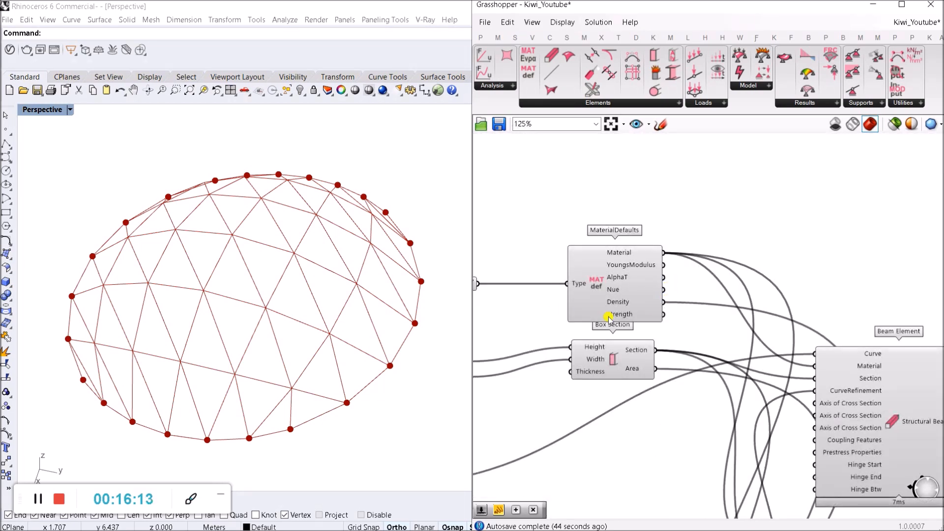
right_click(619, 279)
right_click(599, 266)
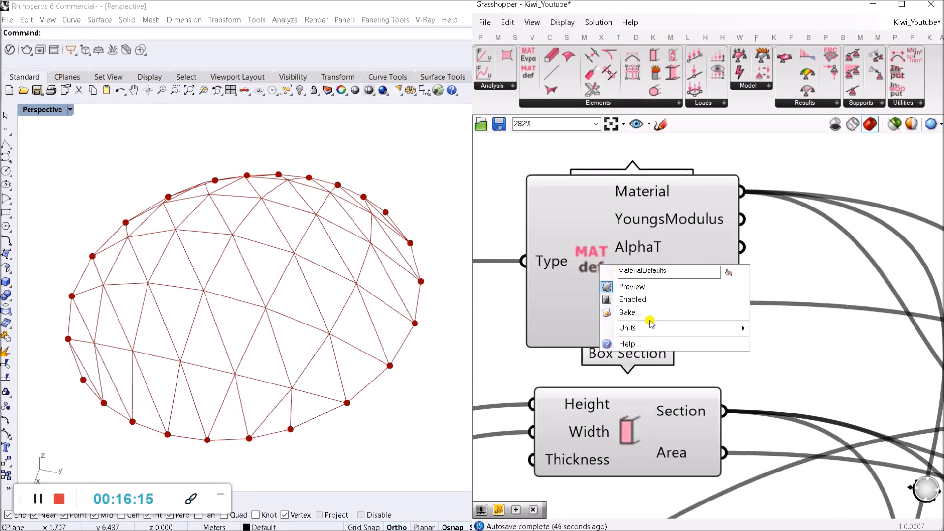
mouse_move(651, 326)
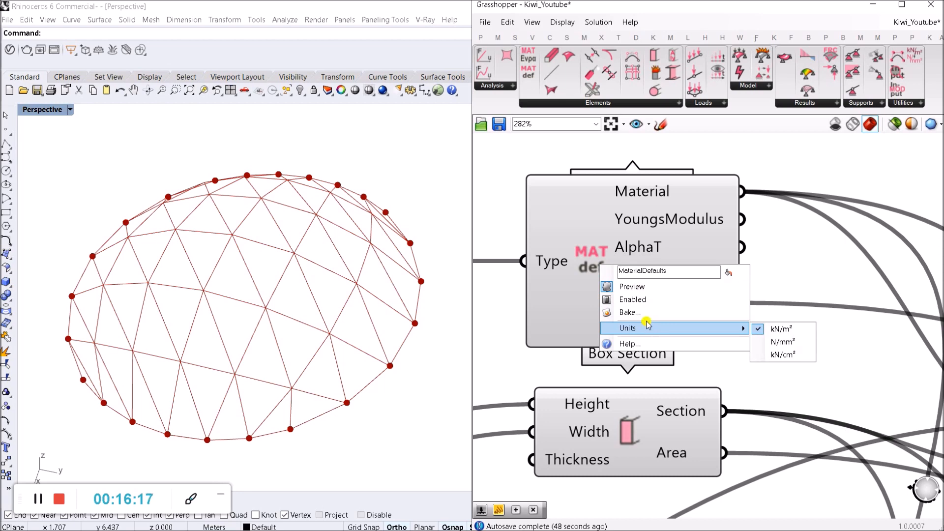
click(745, 298)
Connect the second Multiplication's Result to the Panel and place the Panel directly beside that component.
scroll(743, 299, down, 4)
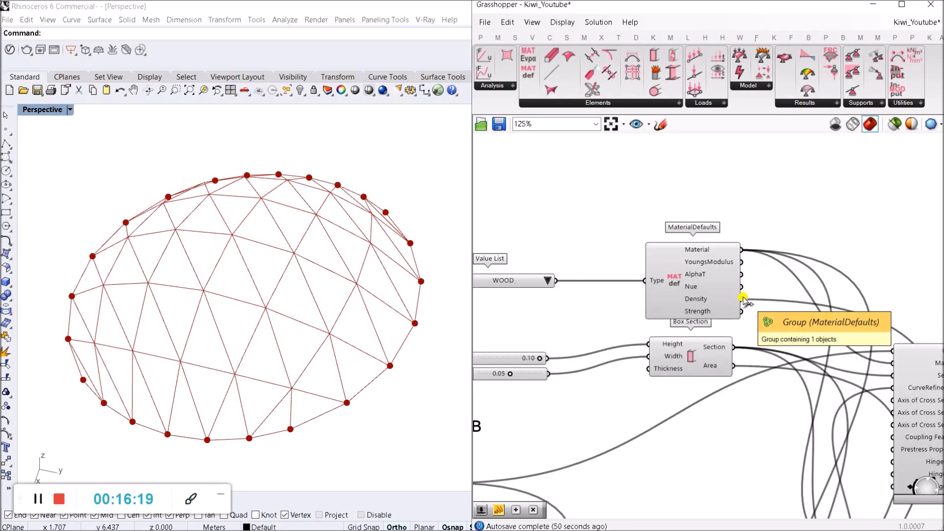
scroll(743, 297, down, 9)
scroll(787, 482, up, 5)
scroll(690, 258, up, 3)
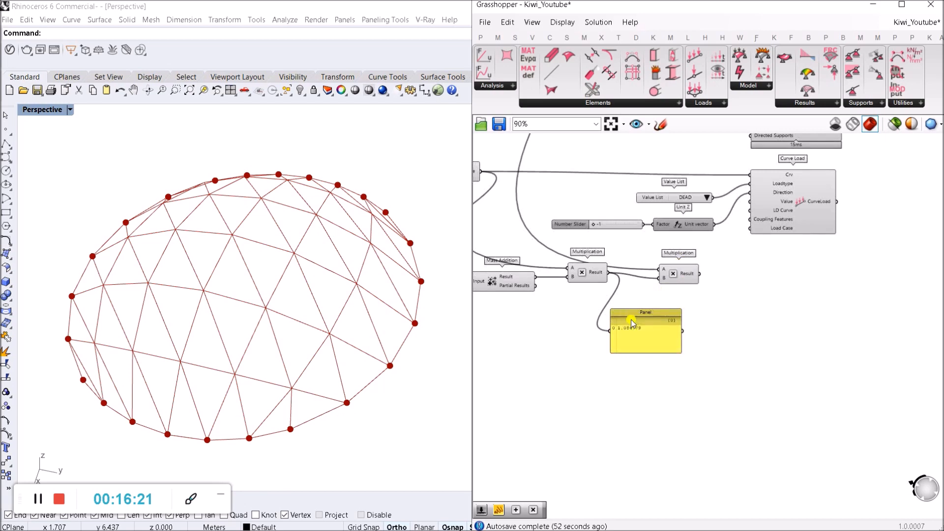
scroll(628, 319, up, 4)
drag(728, 231, 707, 218)
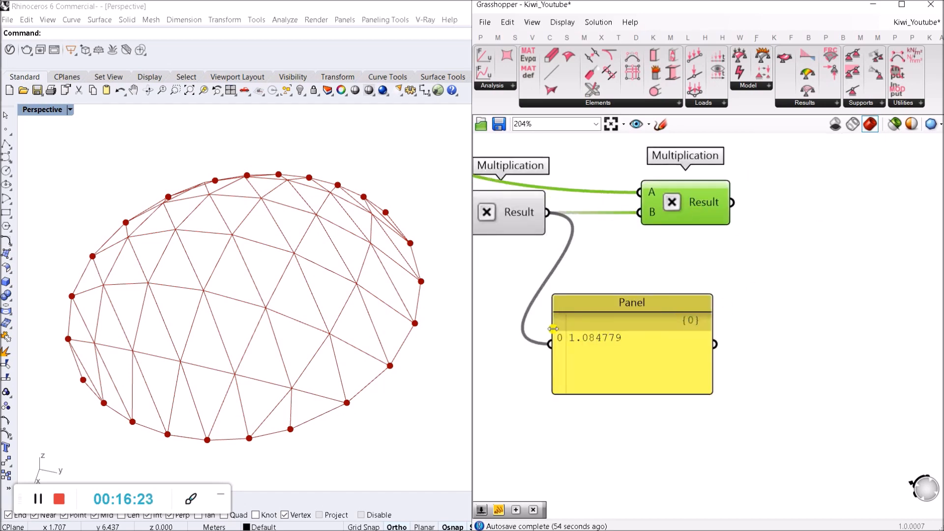
drag(550, 344, 719, 211)
drag(649, 326, 841, 184)
click(770, 325)
scroll(708, 379, down, 3)
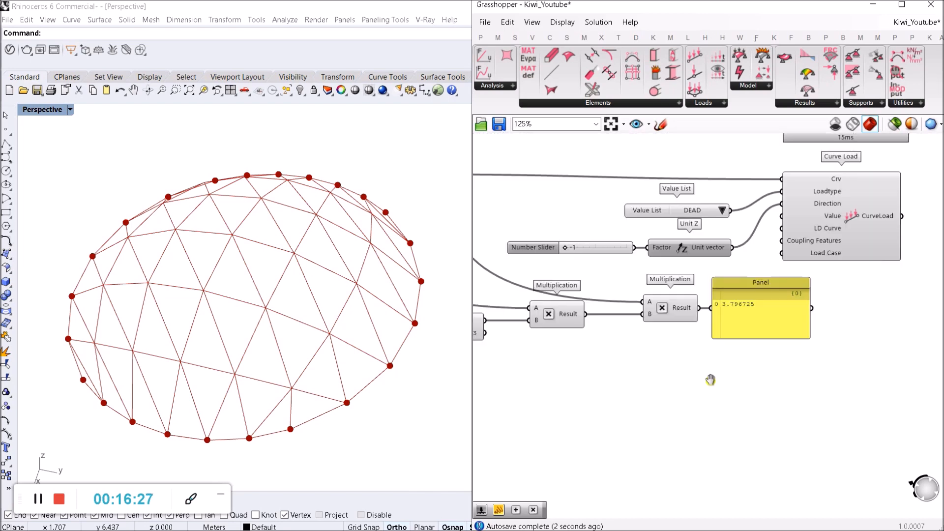
Move the second Multiplication and its Panel slightly lower than the first Multiplication.
scroll(751, 390, up, 4)
drag(754, 389, 582, 391)
click(664, 249)
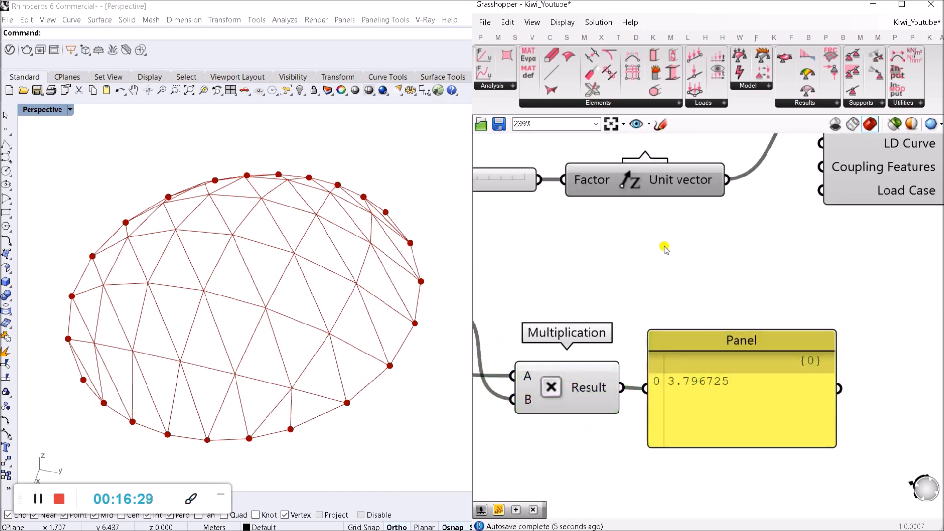
scroll(722, 391, up, 2)
scroll(722, 390, down, 4)
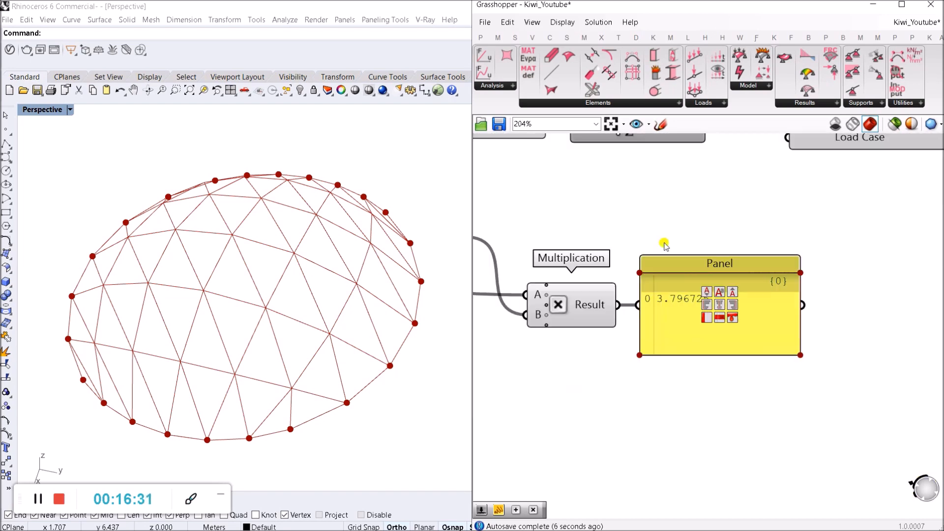
right_drag(579, 369, 622, 408)
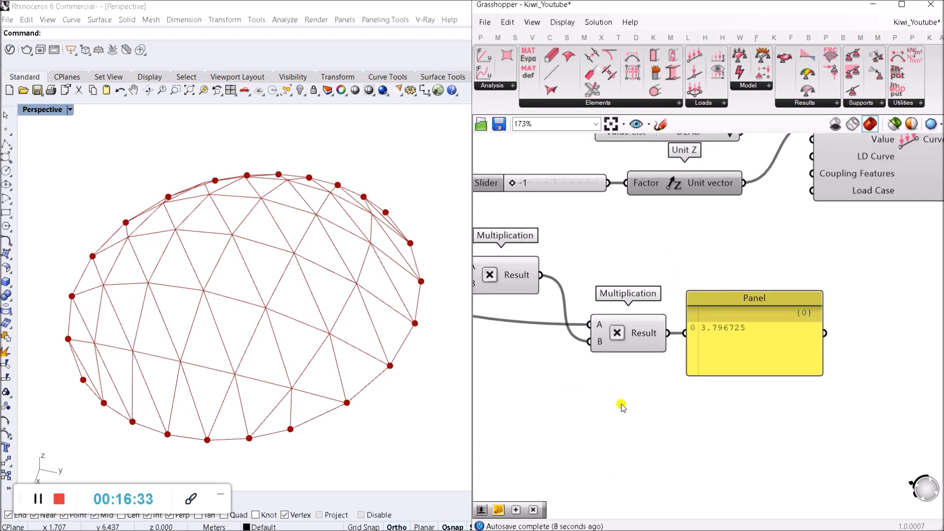
scroll(622, 407, down, 2)
scroll(691, 317, up, 2)
scroll(695, 320, down, 2)
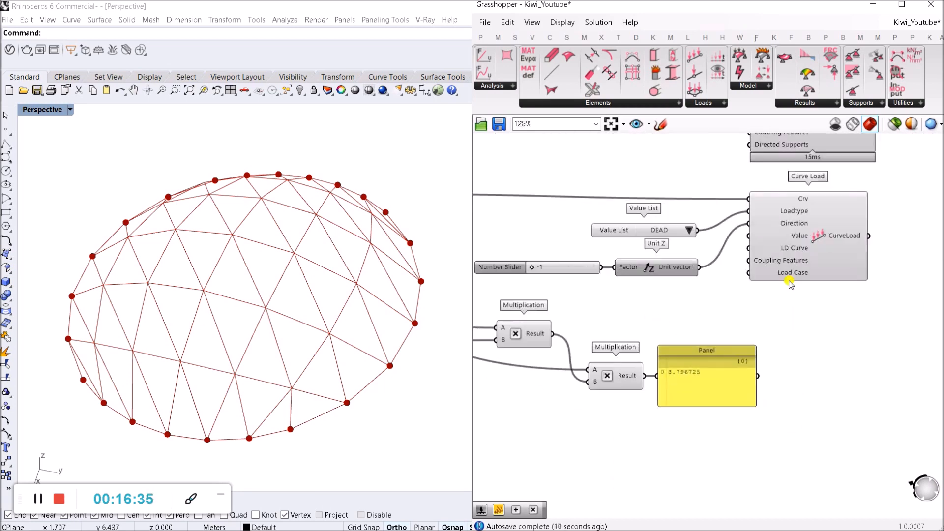
Move the Curve Load component farther away from its Value List and Unit Z inputs.
scroll(789, 281, up, 3)
drag(797, 228, 870, 230)
click(739, 341)
scroll(737, 343, down, 2)
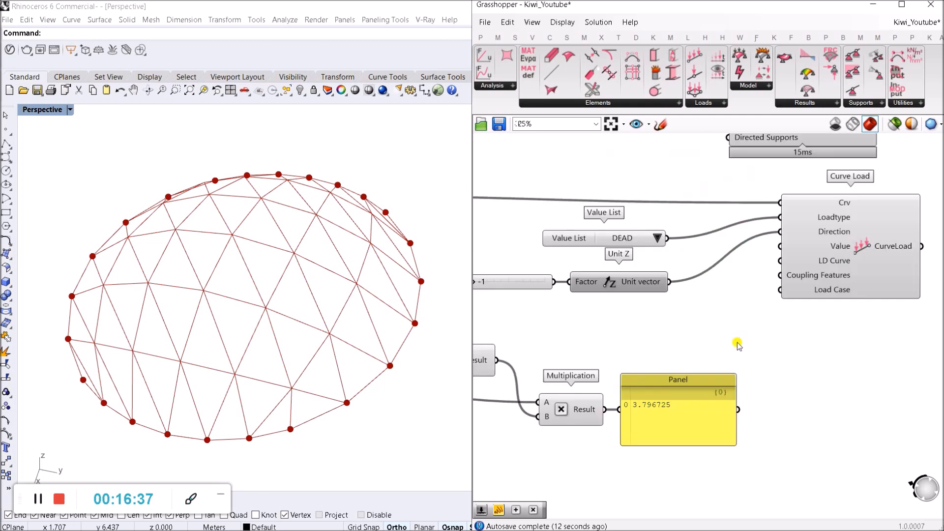
scroll(737, 344, down, 1)
scroll(693, 345, up, 2)
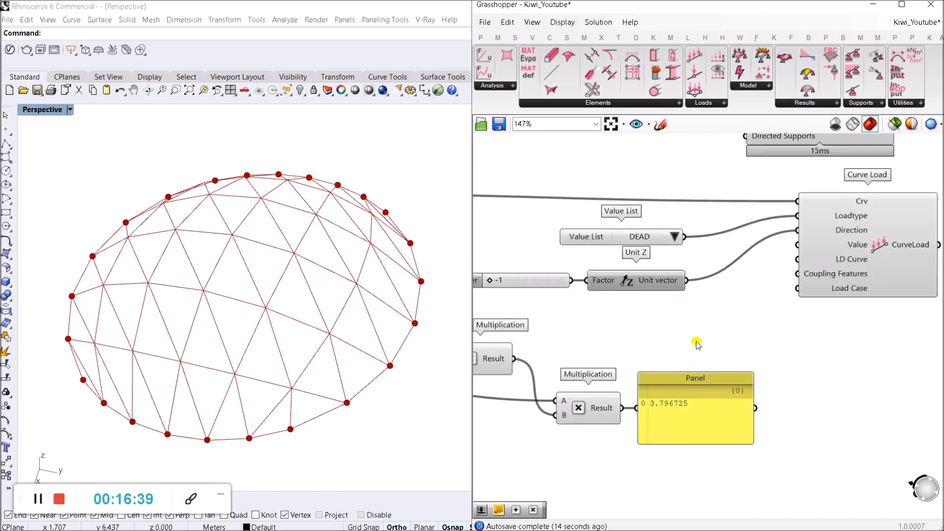
Add a Kiwi Unit Converter component beside the Panel, below Curve Load.
click(907, 104)
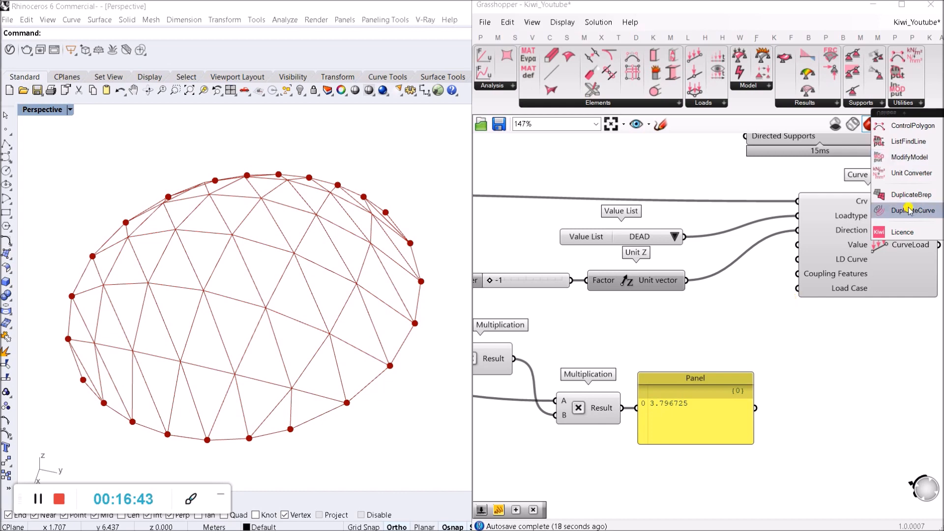
click(913, 175)
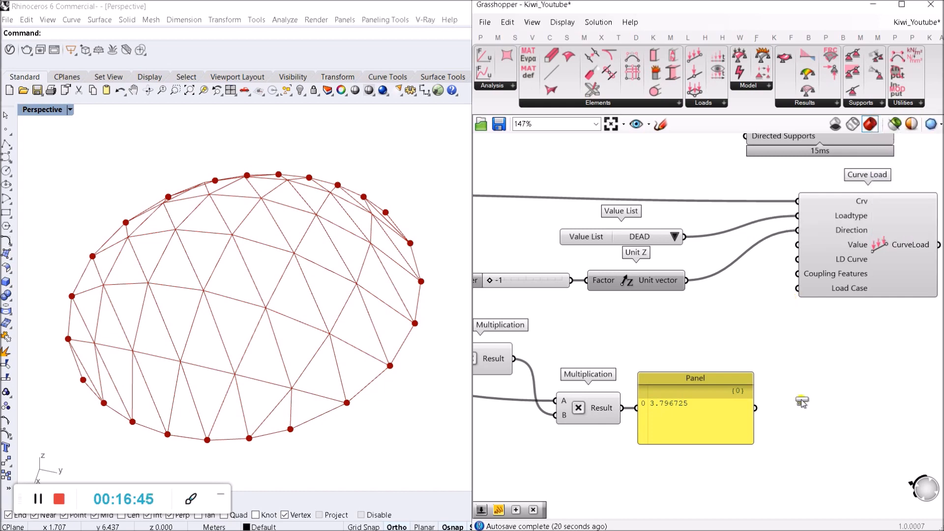
click(802, 402)
scroll(802, 401, up, 3)
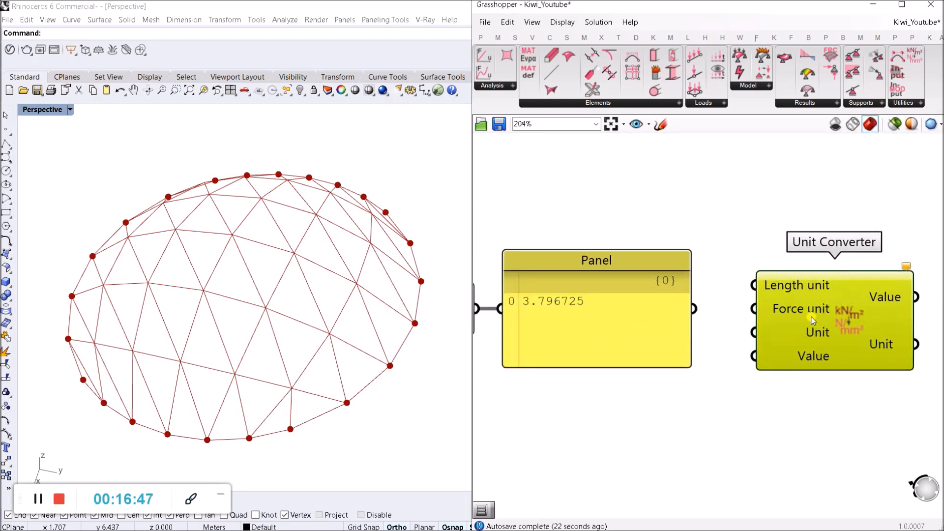
scroll(811, 316, down, 3)
drag(725, 387, 813, 288)
click(570, 400)
scroll(816, 180, up, 3)
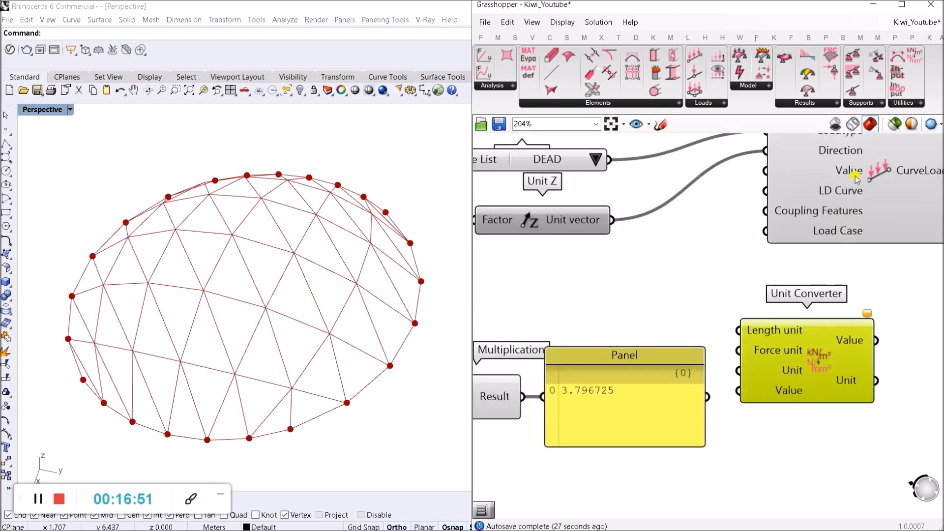
Check Curve Load's Value input, shift the Panel slightly, and place the Unit Converter beneath the Panel.
mouse_move(855, 178)
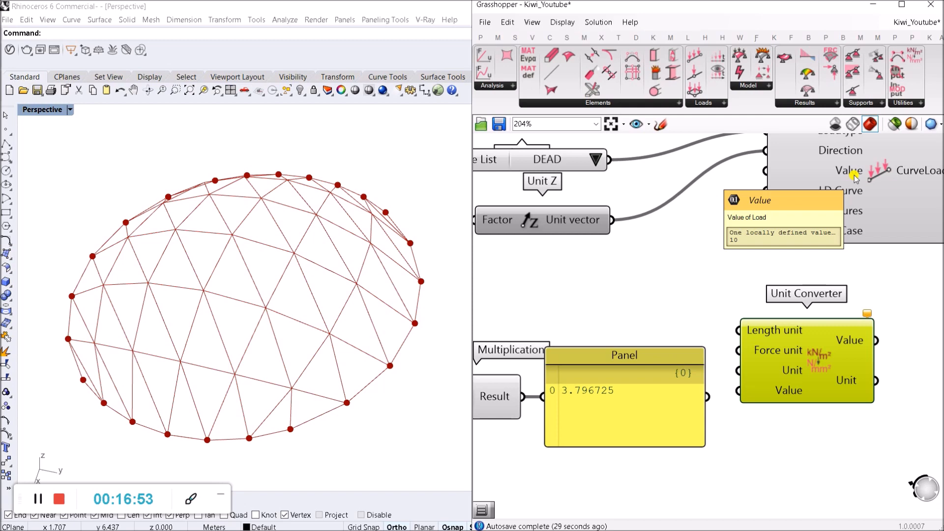
click(623, 331)
drag(585, 381, 593, 382)
click(616, 323)
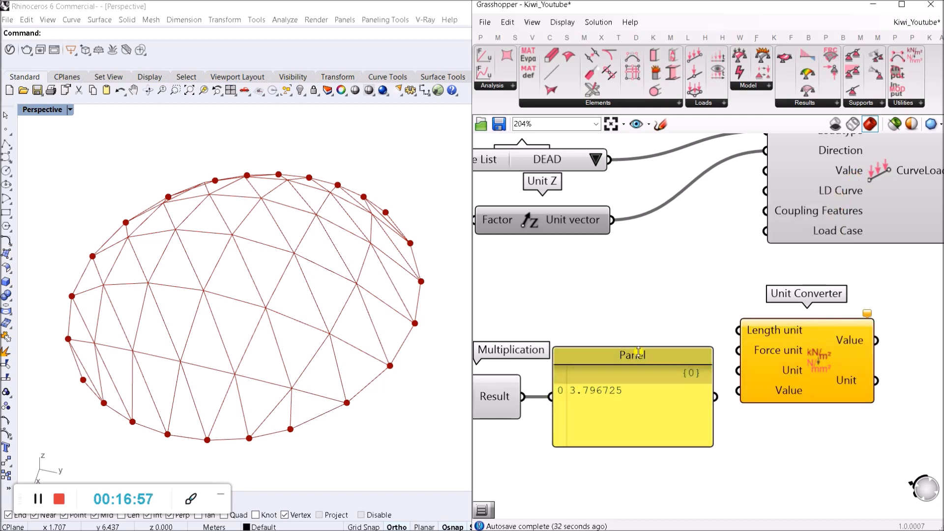
scroll(662, 363, down, 2)
scroll(786, 359, up, 4)
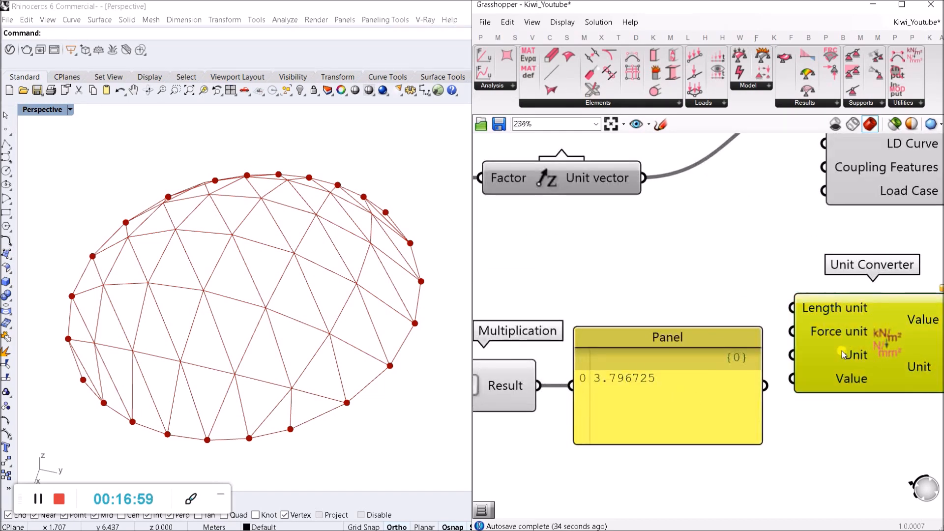
mouse_move(842, 354)
right_drag(822, 370, 744, 352)
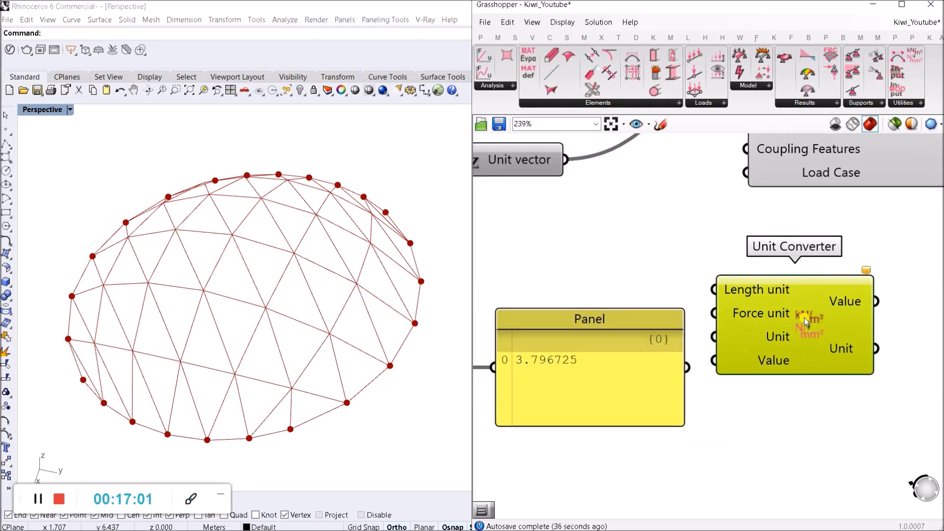
mouse_move(806, 322)
scroll(806, 322, down, 3)
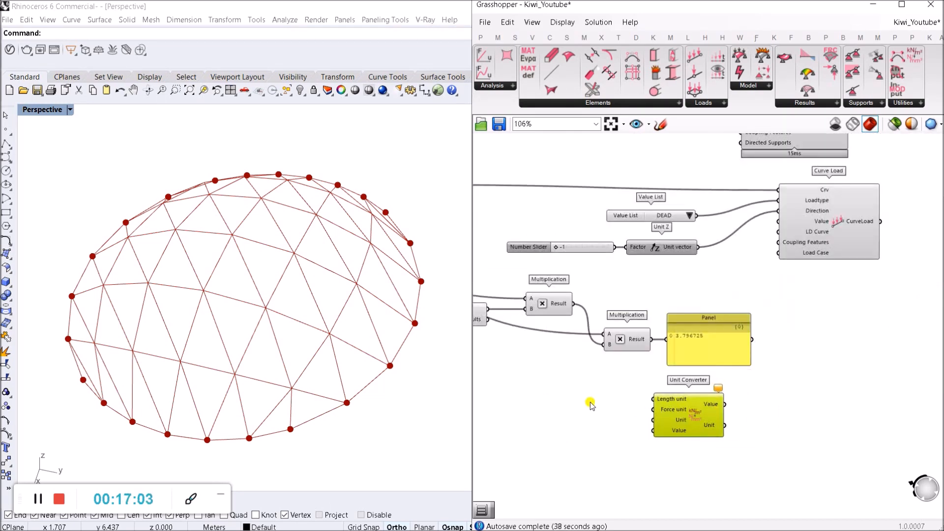
scroll(605, 411, up, 3)
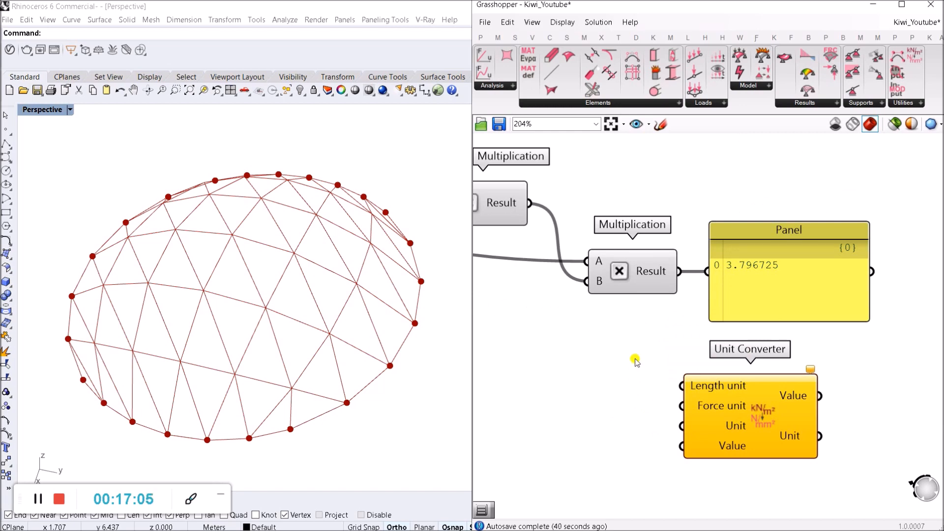
drag(720, 387, 733, 377)
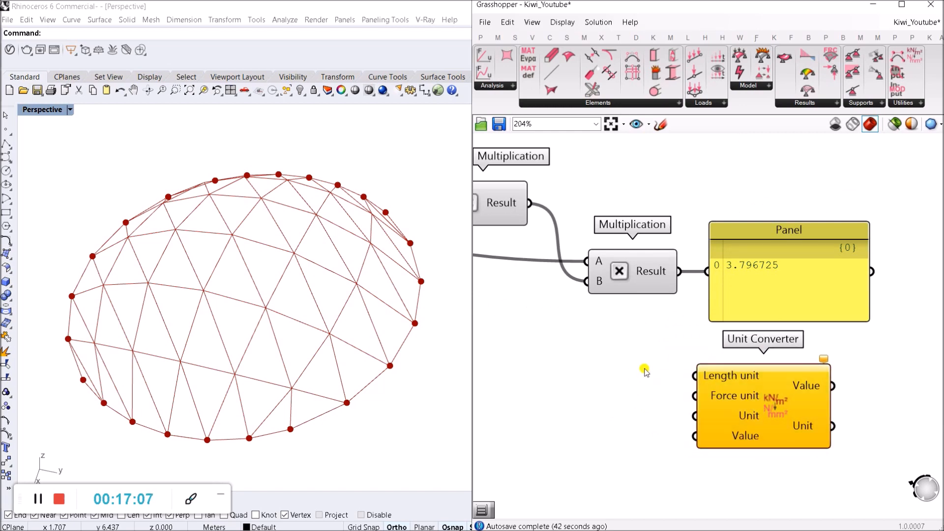
Add three Value Lists and connect them to the Unit Converter's Length unit, Force unit and Unit inputs.
double_click(644, 368)
text(Value)
key(Up)
key(Return)
drag(645, 371, 563, 399)
drag(635, 399, 694, 396)
drag(578, 376, 694, 416)
drag(598, 445, 567, 432)
right_drag(699, 433, 691, 408)
scroll(672, 328, down, 2)
scroll(634, 304, up, 2)
Connect the second Multiplication's Result to the Unit Converter's Value and set the Unit input's Value List to N.
drag(639, 254, 704, 419)
click(629, 415)
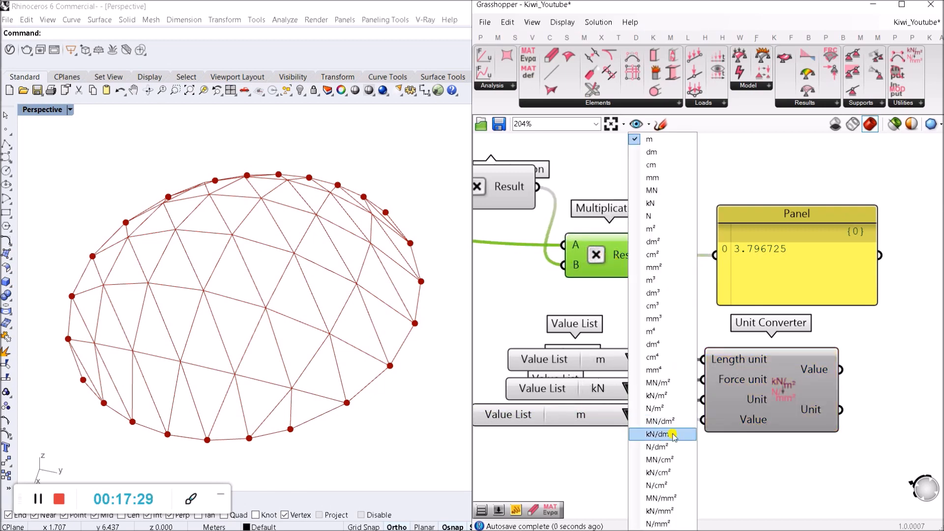
click(649, 216)
Duplicate the Panel, place the copy beside the Unit Converter, and connect it to the converter's Value output.
scroll(678, 413, down, 3)
scroll(856, 391, up, 3)
right_drag(856, 391, 808, 389)
click(674, 275)
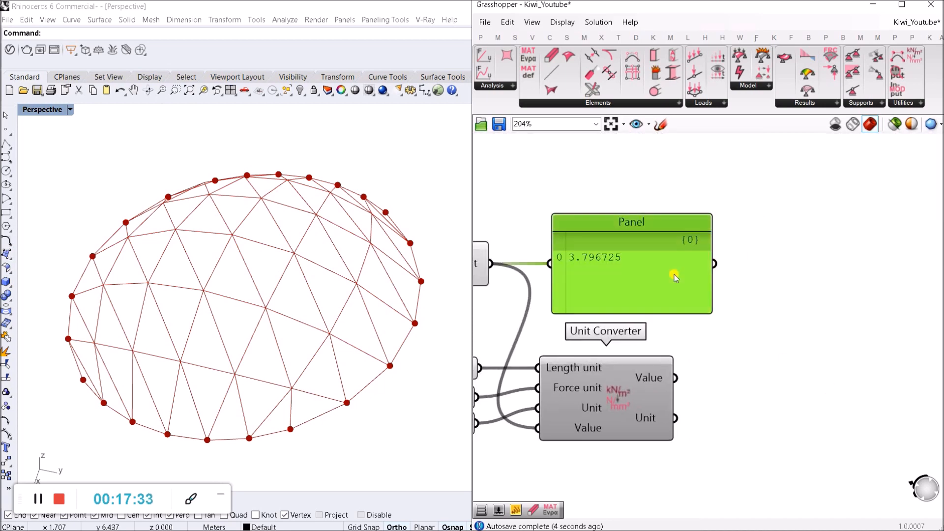
key(ctrl+c)
key(ctrl+v)
drag(658, 273, 838, 394)
drag(743, 401, 675, 418)
drag(744, 397, 675, 378)
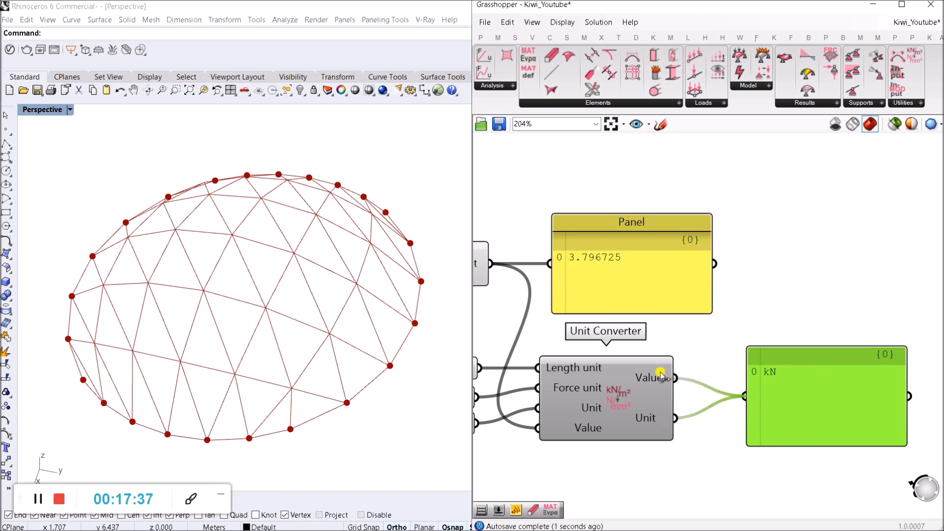
Compare the converted value with the original self-weight and the units fed into the Unit Converter.
scroll(664, 373, down, 3)
scroll(588, 424, up, 3)
right_drag(587, 422, 626, 414)
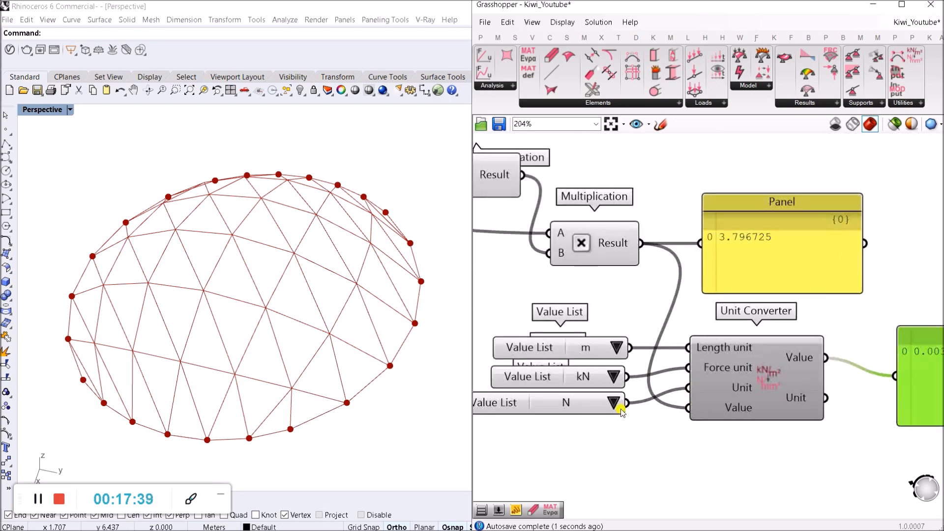
scroll(642, 407, down, 1)
right_drag(698, 419, 678, 416)
drag(704, 384, 702, 392)
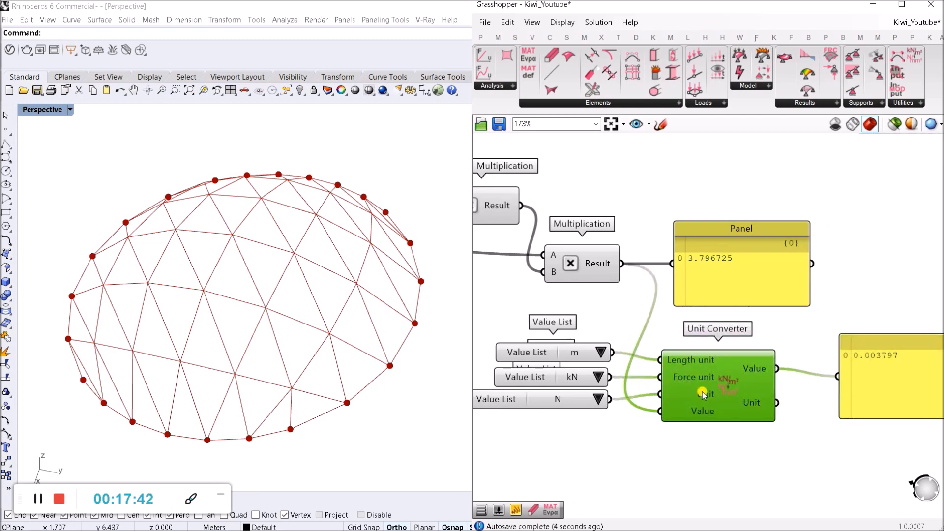
click(889, 366)
scroll(585, 390, up, 2)
scroll(607, 411, down, 3)
scroll(611, 412, up, 2)
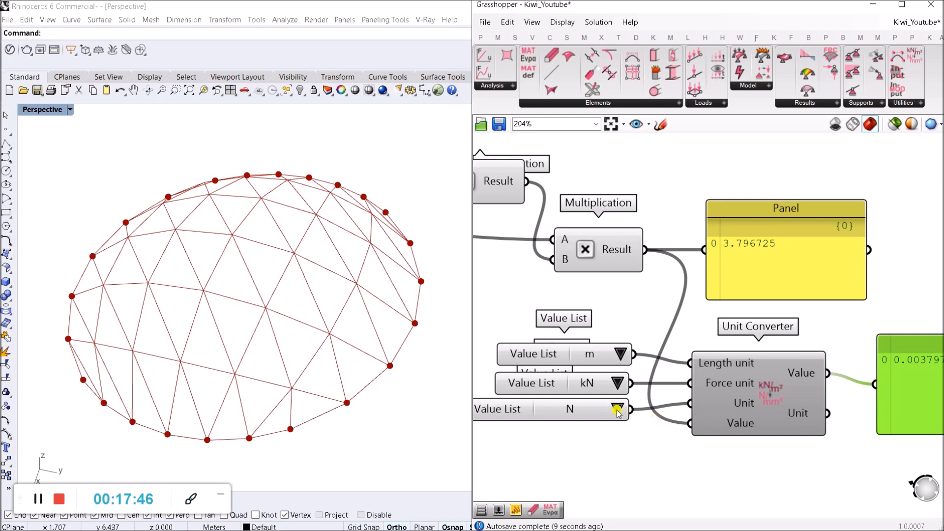
Set the Force unit's Value List to N and the Unit input's Value List to kN.
click(618, 383)
click(638, 417)
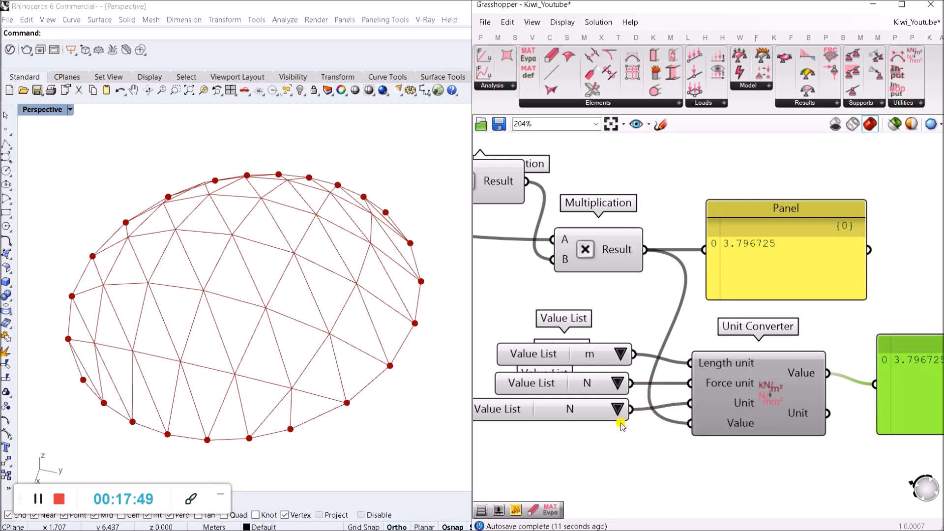
click(615, 409)
click(633, 204)
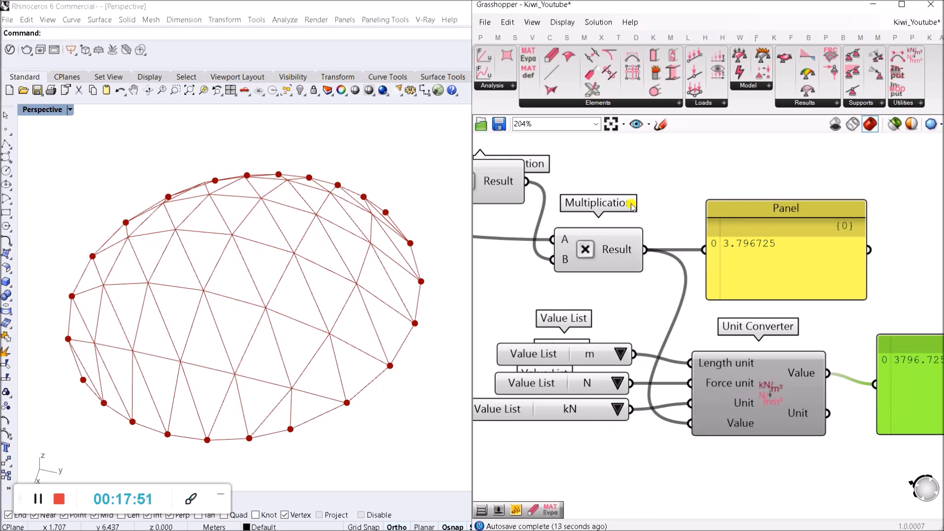
Examine the Unit Converter's inputs and the converted value shown in its output Panel.
right_drag(764, 421, 685, 414)
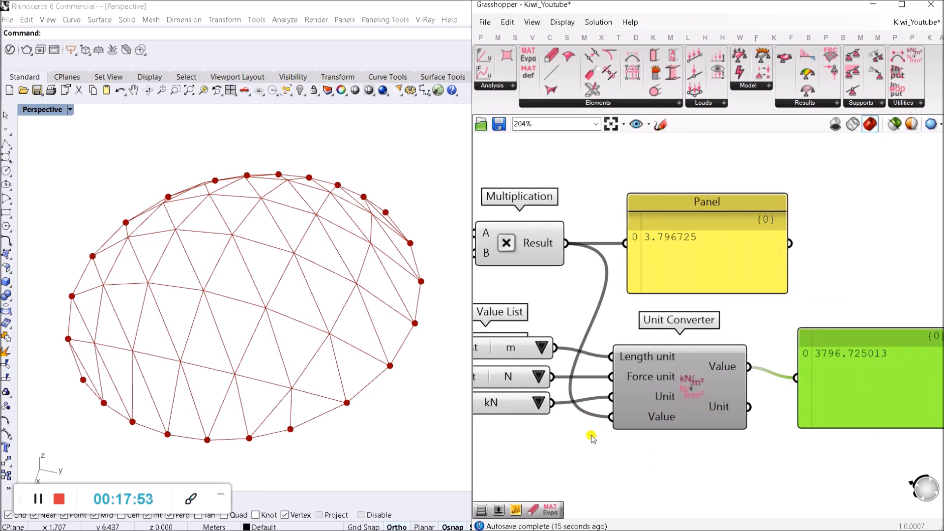
right_drag(590, 436, 660, 428)
scroll(659, 427, down, 1)
drag(736, 386, 736, 378)
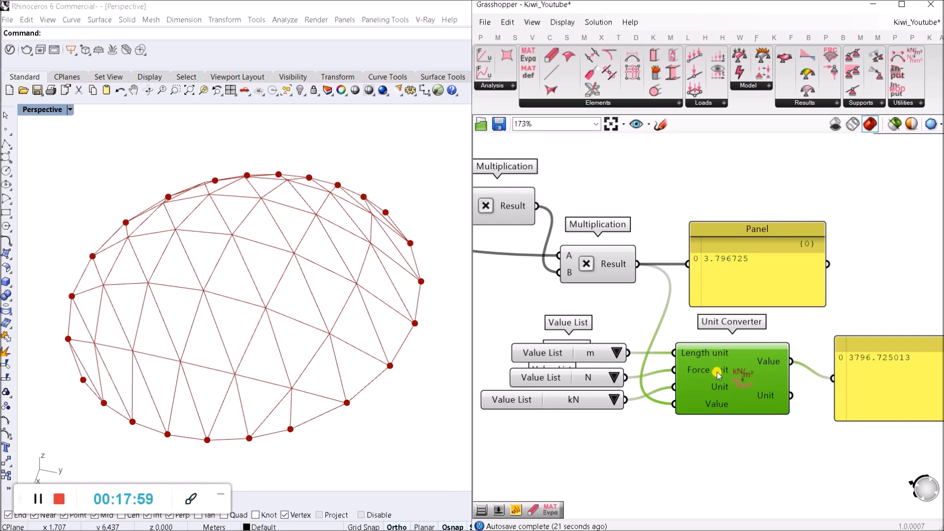
scroll(709, 377, up, 2)
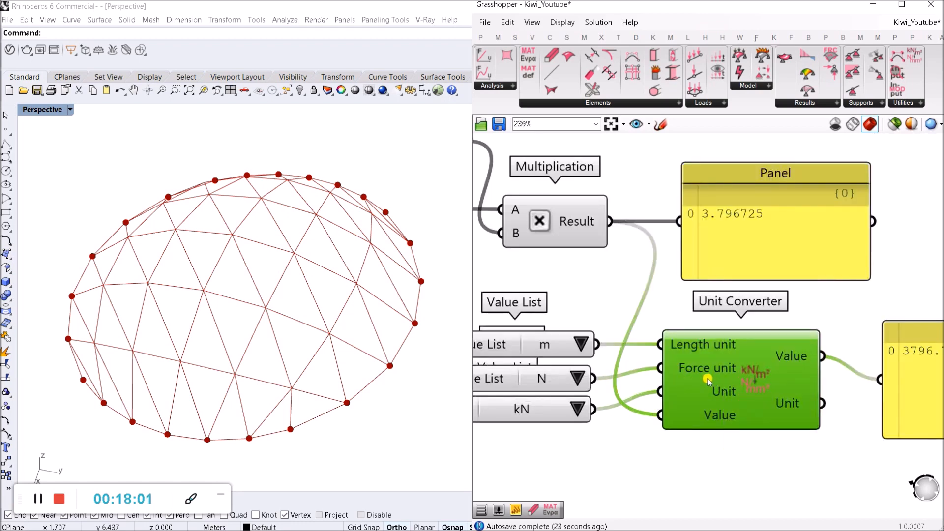
scroll(709, 394, down, 2)
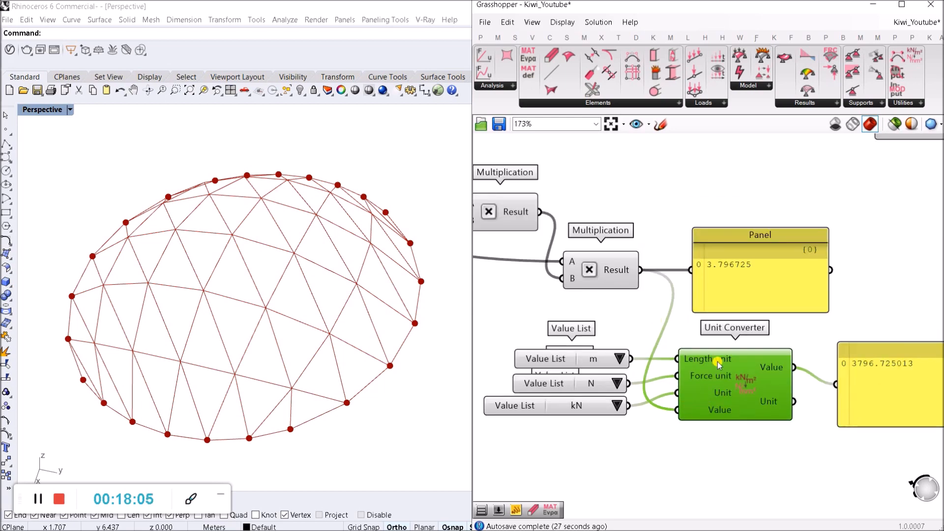
drag(876, 383, 863, 362)
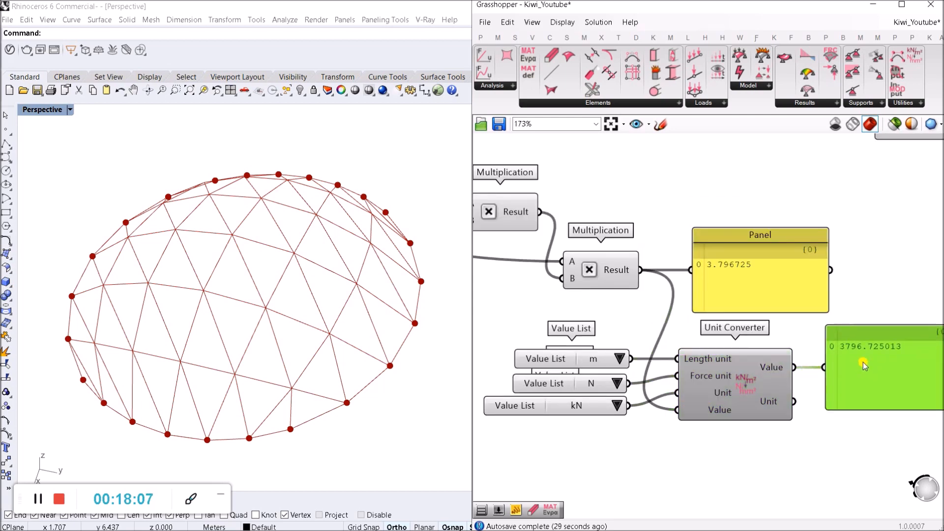
click(830, 443)
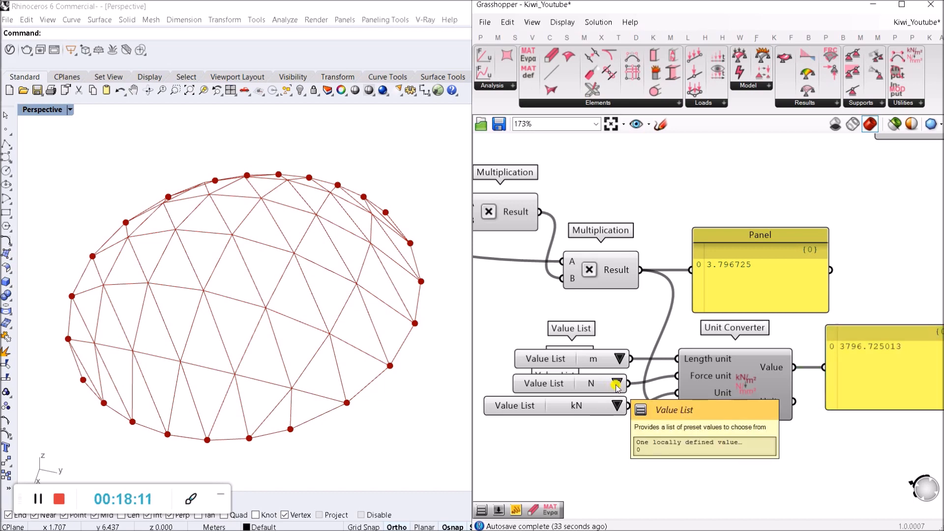
Delete the converter's output Panel, the Unit Converter and its three Value Lists, and shift the remaining Panel closer to Multiplication.
click(909, 368)
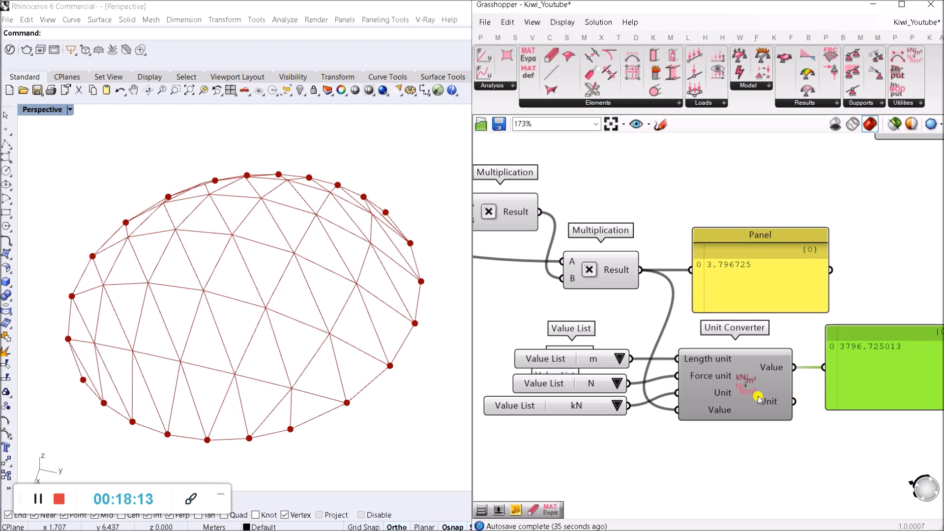
key(Delete)
click(742, 392)
key(Delete)
drag(634, 466, 576, 347)
key(Delete)
drag(747, 285, 721, 289)
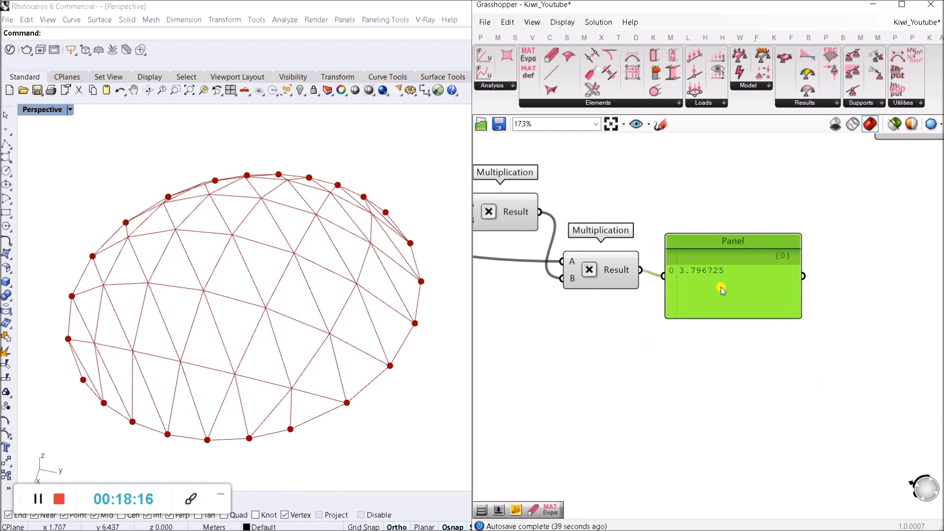
Add an Addition component below the Panel and connect the second Multiplication's Result to its A input.
click(699, 189)
right_drag(754, 255, 713, 392)
scroll(703, 408, up, 2)
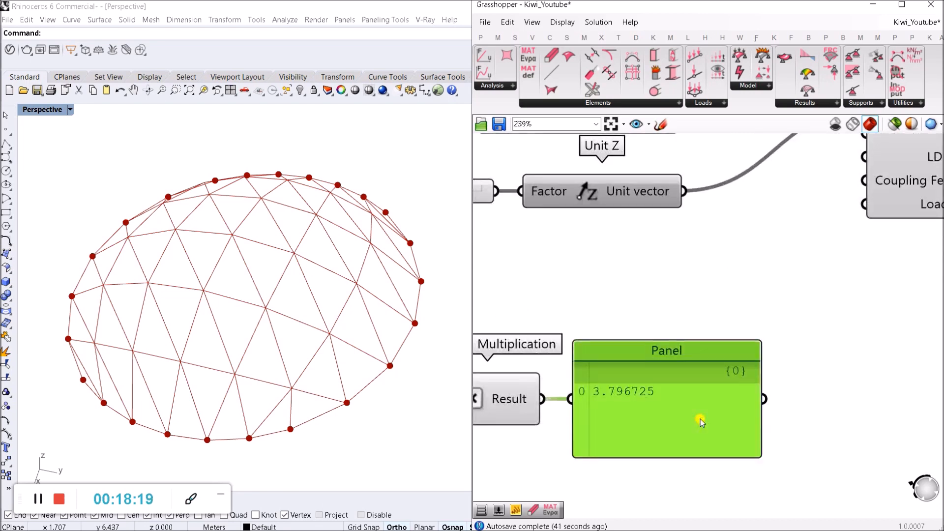
click(718, 259)
scroll(719, 261, down, 2)
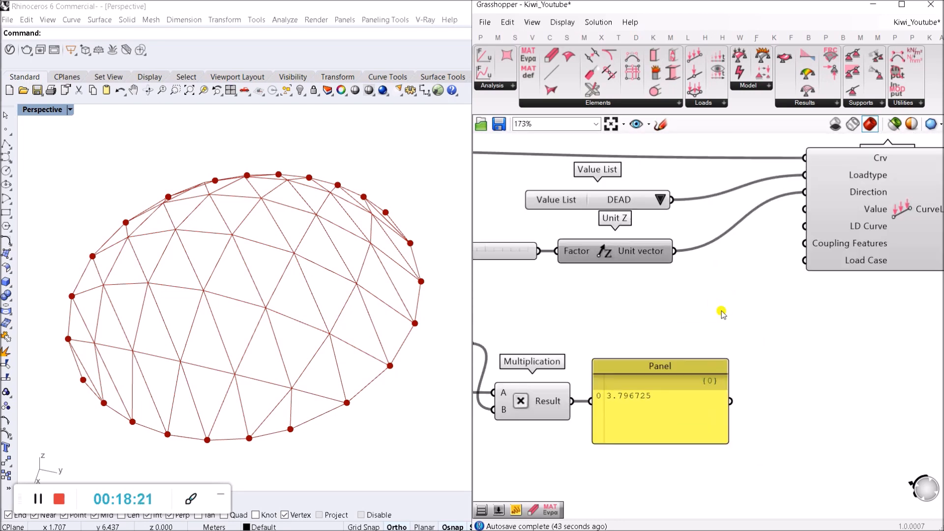
double_click(789, 388)
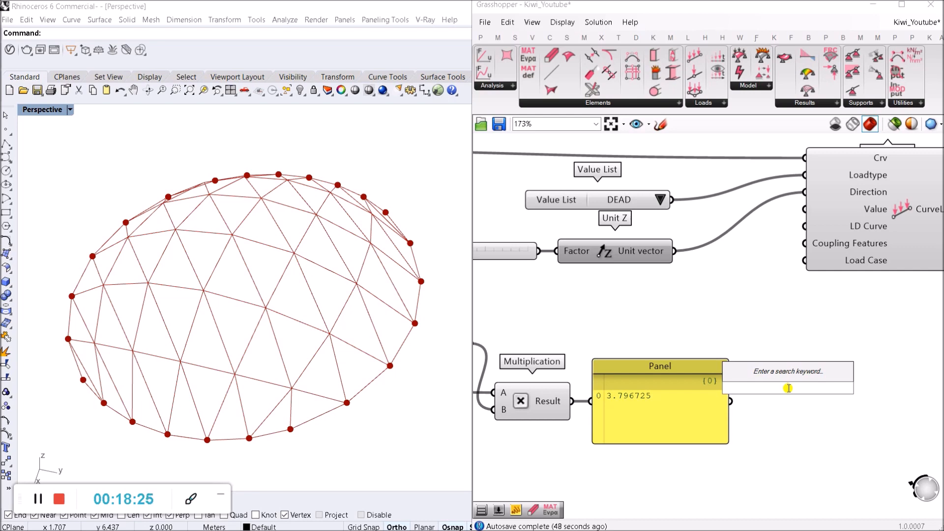
text(ADD)
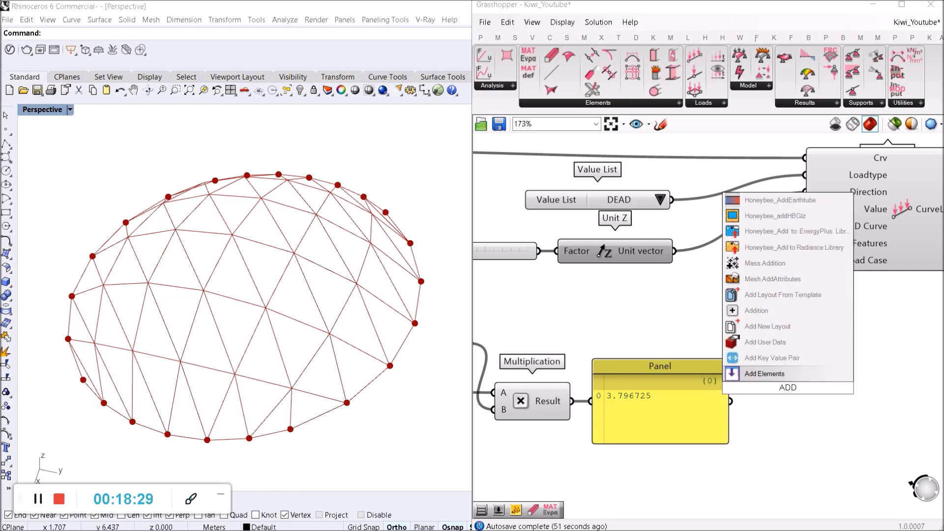
click(757, 310)
drag(572, 401, 765, 390)
drag(811, 419, 789, 513)
click(803, 402)
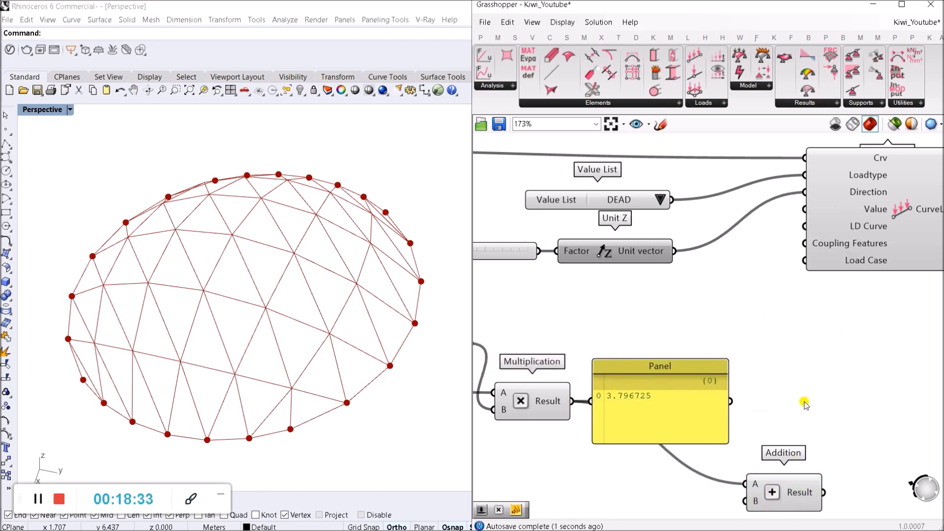
Add a Number Slider set to 0.5 and connect it to the Addition's B input.
right_drag(676, 512, 668, 452)
double_click(667, 453)
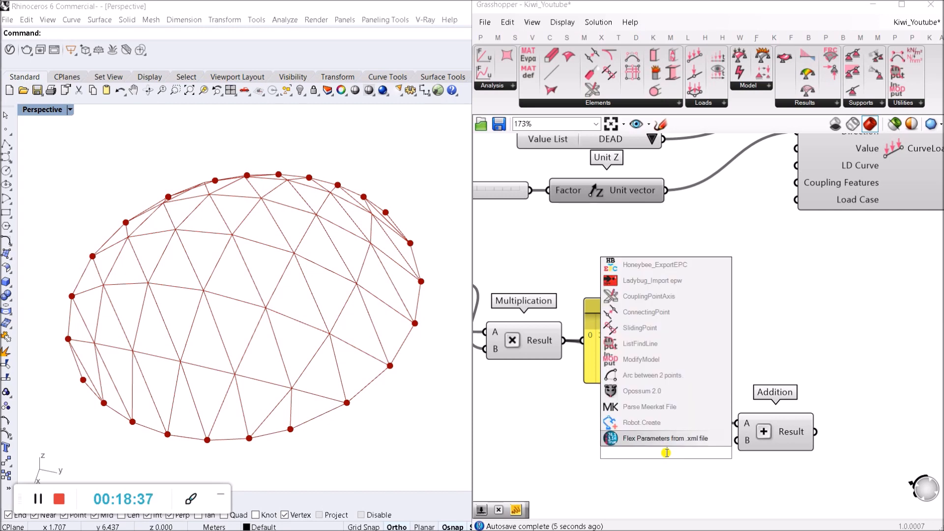
text(0.5)
key(Return)
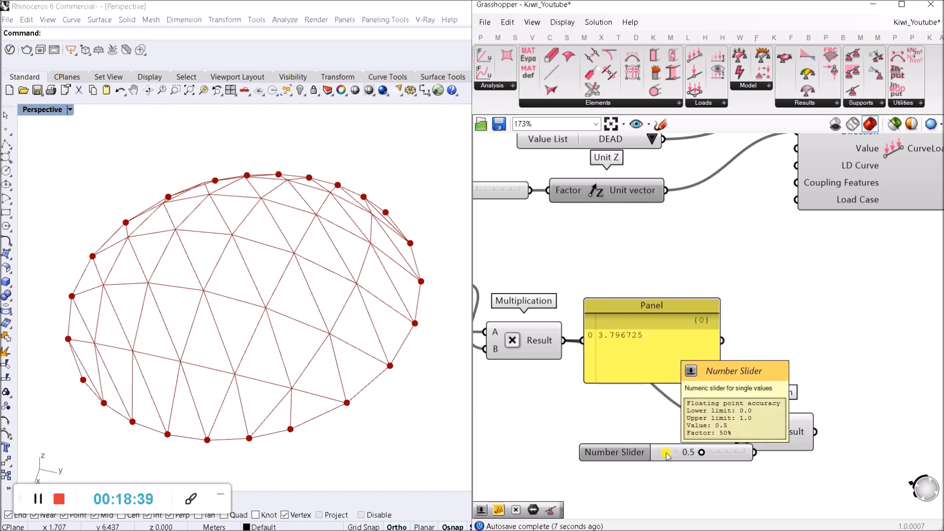
drag(667, 453, 620, 447)
drag(708, 446, 736, 440)
Connect the Addition's Result to the Value input of Curve Load.
drag(812, 430, 836, 308)
scroll(812, 386, down, 4)
scroll(802, 271, up, 4)
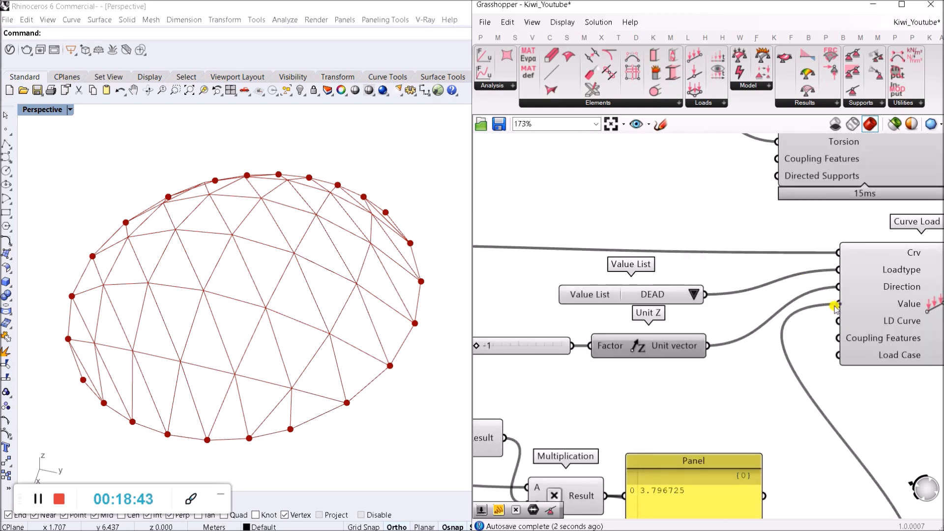
scroll(769, 359, down, 3)
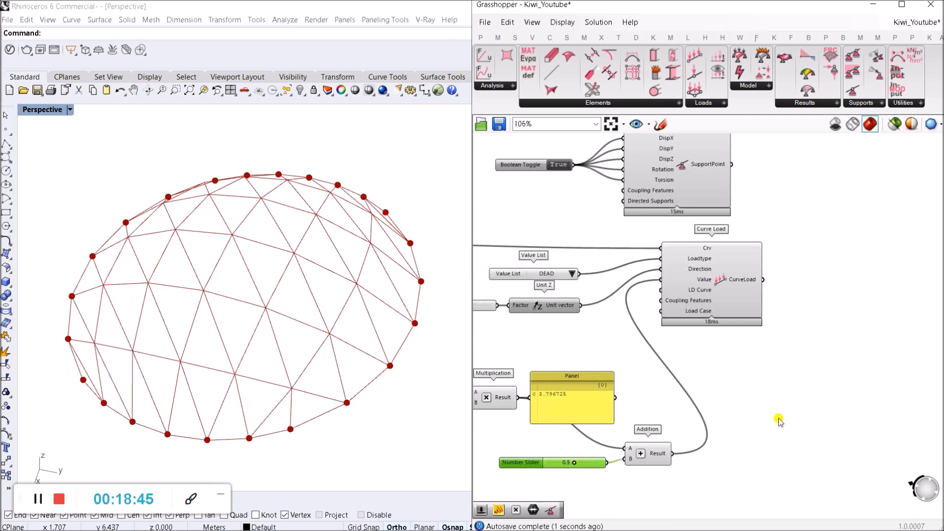
Add a Panel beside the Addition component, connect it to the Addition's Result, and move it closer.
double_click(801, 426)
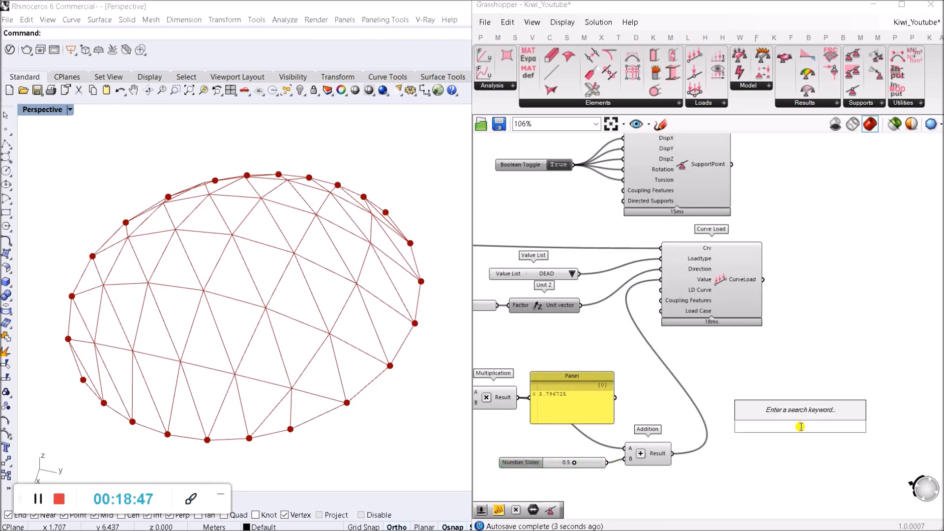
text(panel)
key(Return)
scroll(789, 415, up, 3)
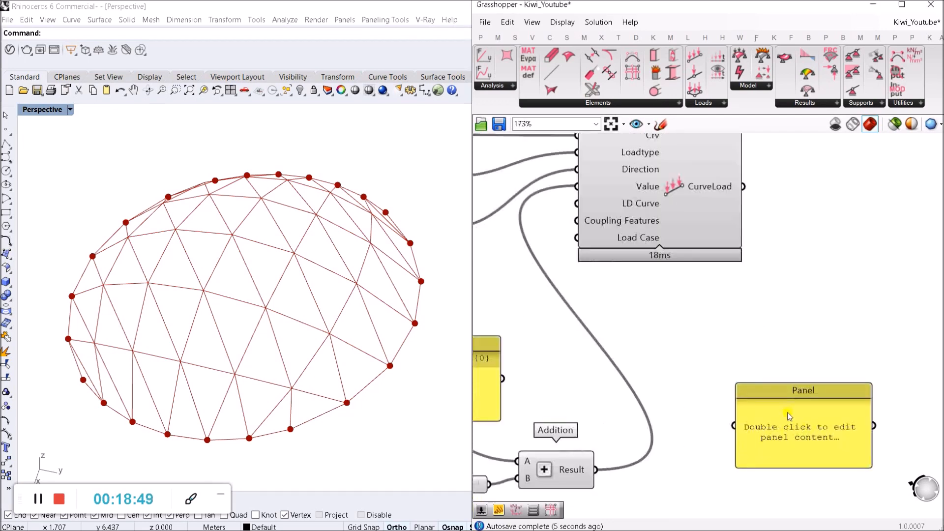
drag(729, 429, 596, 469)
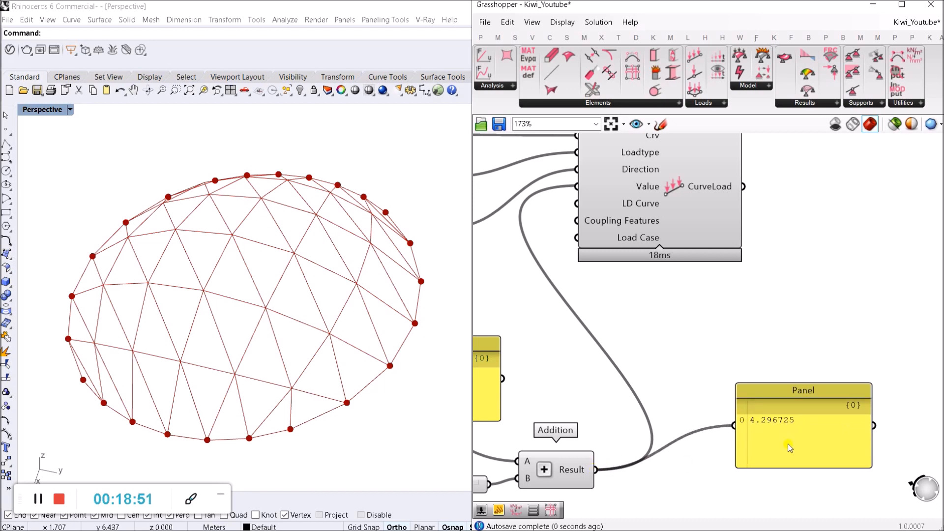
drag(794, 447, 748, 450)
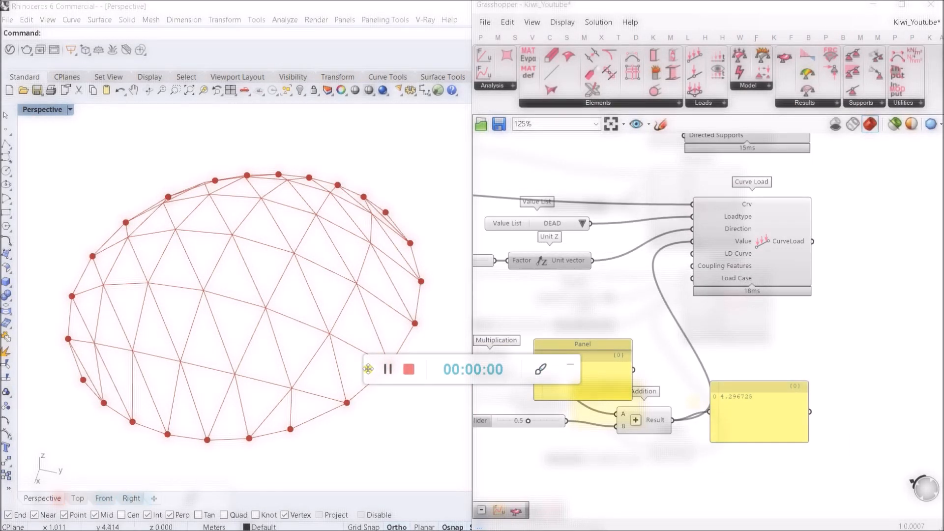
drag(238, 402, 24, 506)
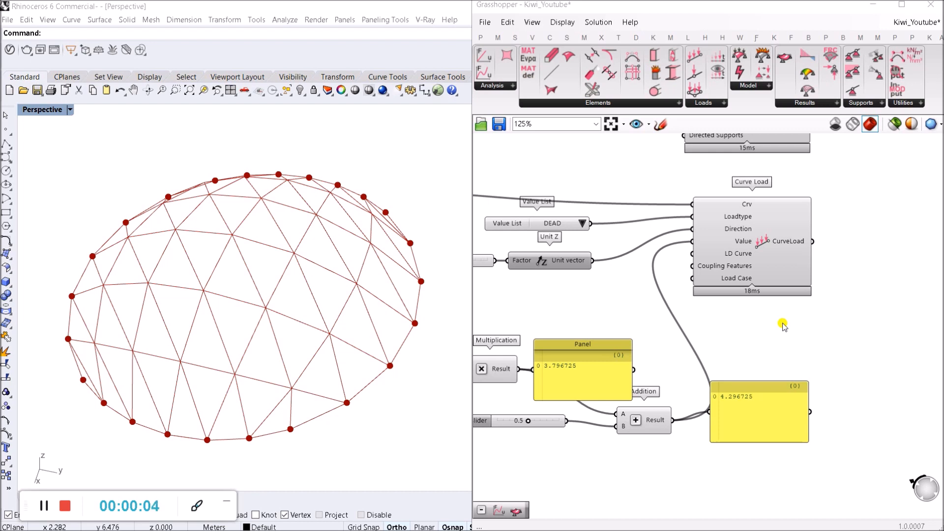
drag(736, 437, 743, 431)
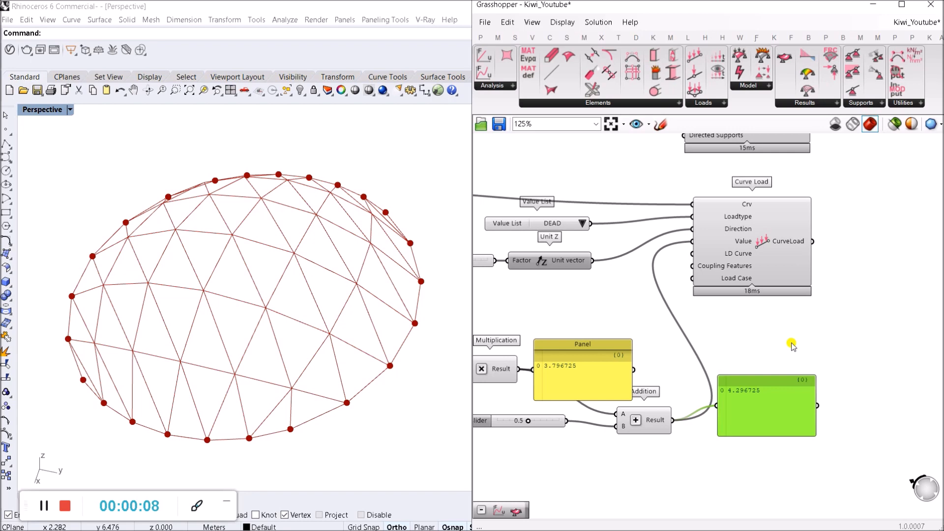
Add a Kiwi Linear Analysis component in the empty canvas area above the Beam Elements.
scroll(792, 346, down, 6)
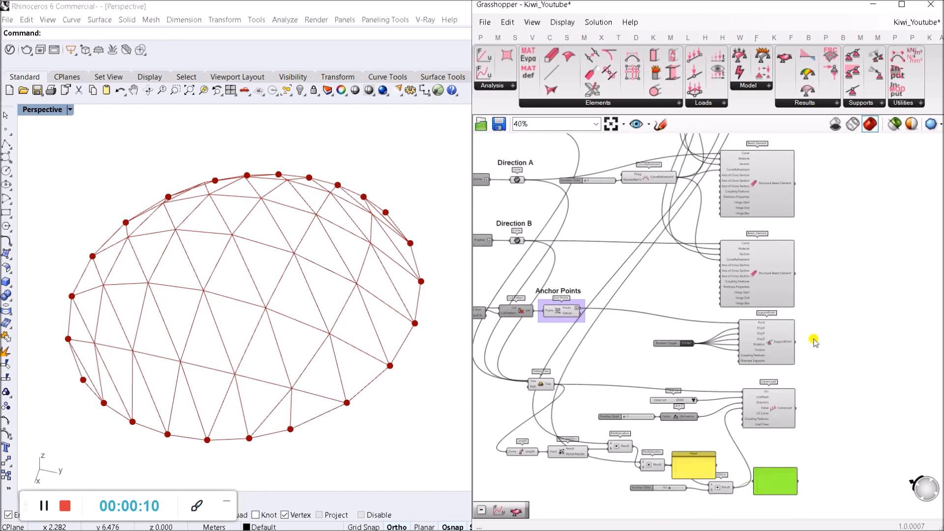
scroll(813, 341, up, 3)
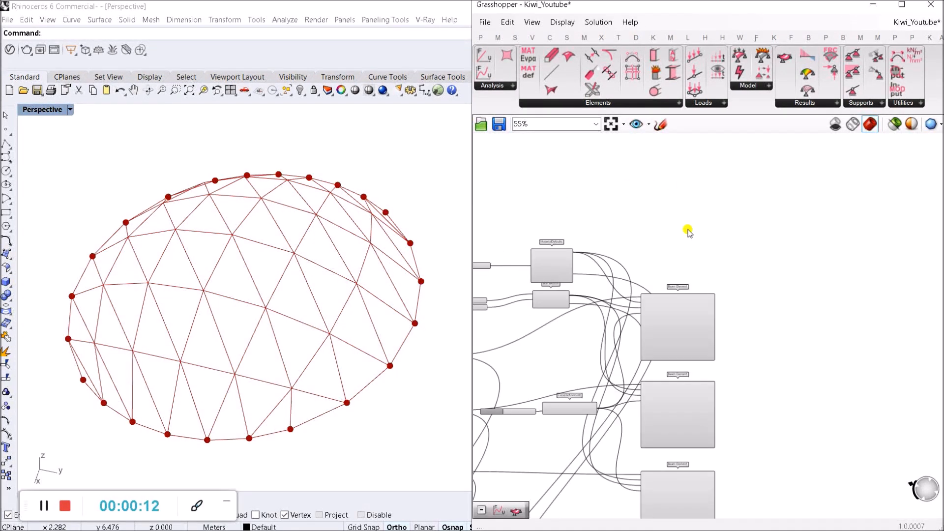
drag(484, 57, 740, 201)
scroll(713, 326, up, 8)
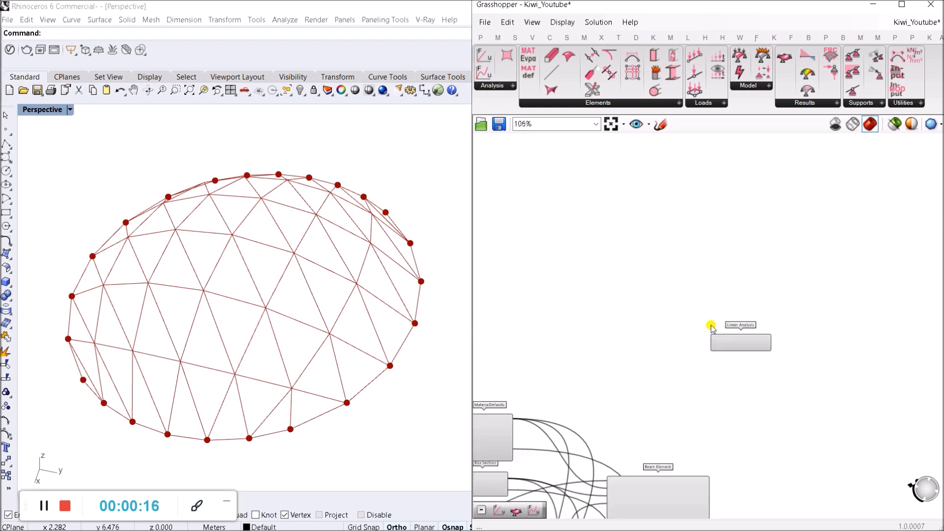
scroll(741, 341, down, 4)
click(725, 361)
scroll(672, 311, up, 3)
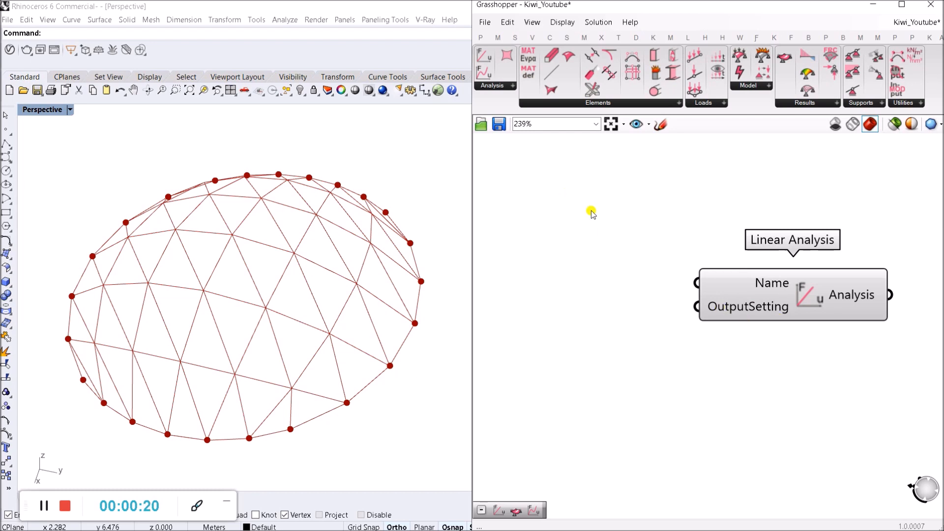
Add a Value List, place it beside Linear Analysis, and check its default options.
double_click(606, 208)
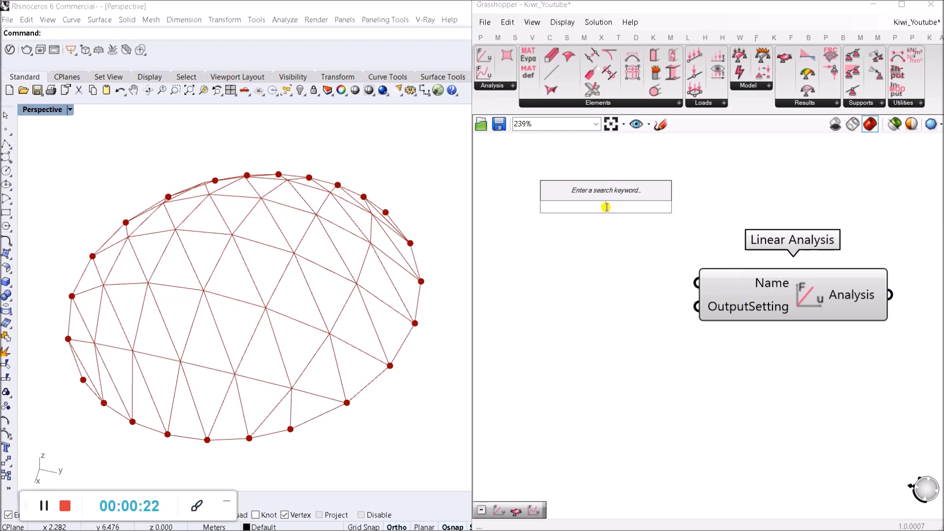
text(VAL)
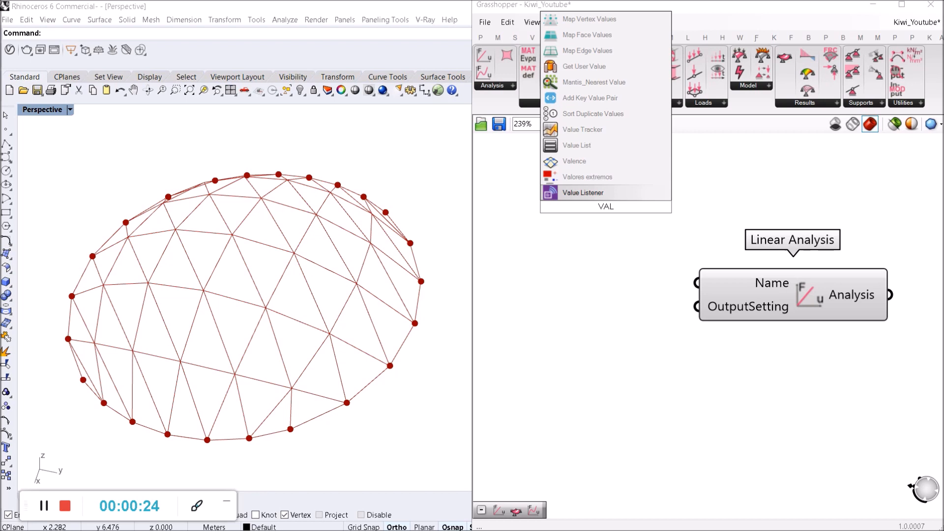
key(Up)
key(Up)
key(Up)
key(Return)
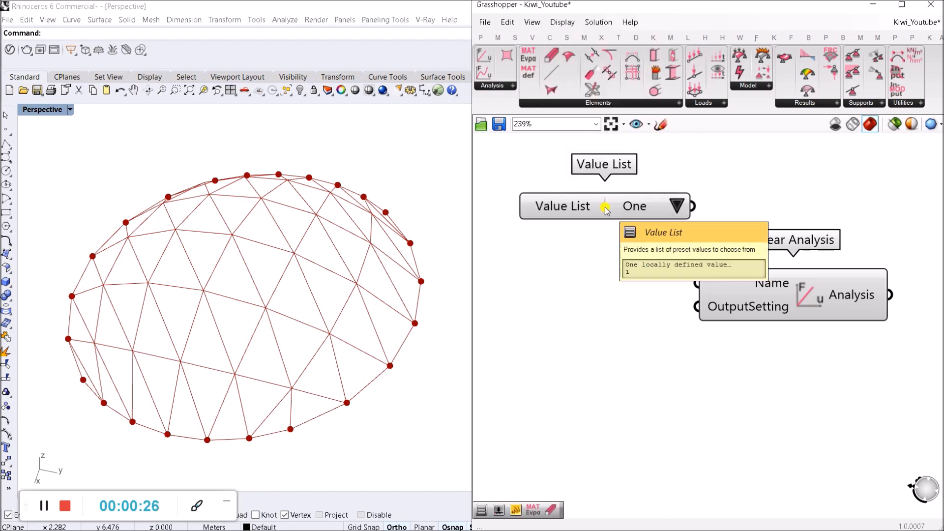
drag(608, 206, 493, 326)
click(562, 326)
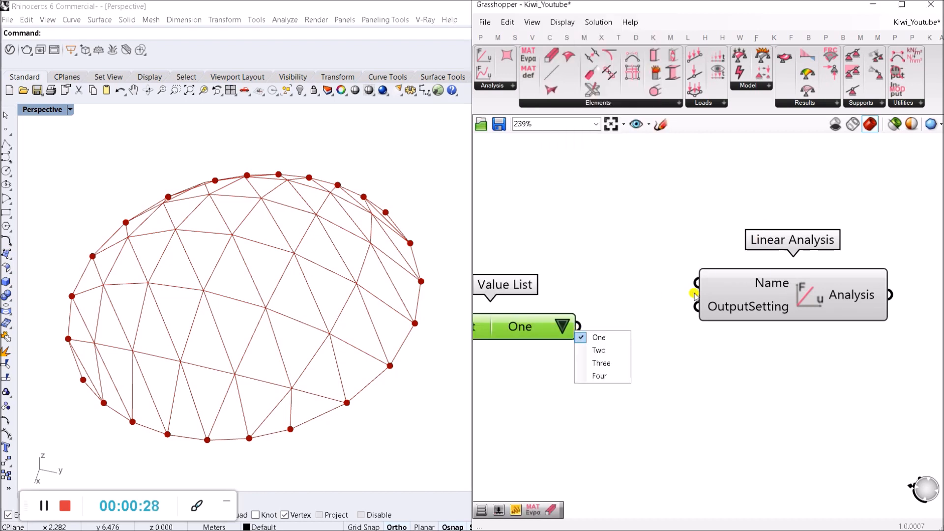
Connect the Value List to Linear Analysis's OutputSetting input and align the two components.
drag(697, 306, 564, 338)
right_drag(522, 345, 612, 355)
drag(681, 374, 701, 318)
click(705, 245)
scroll(705, 245, down, 2)
mouse_move(690, 284)
mouse_down()
mouse_move(696, 301)
mouse_move(699, 291)
mouse_up()
scroll(776, 245, up, 2)
click(777, 245)
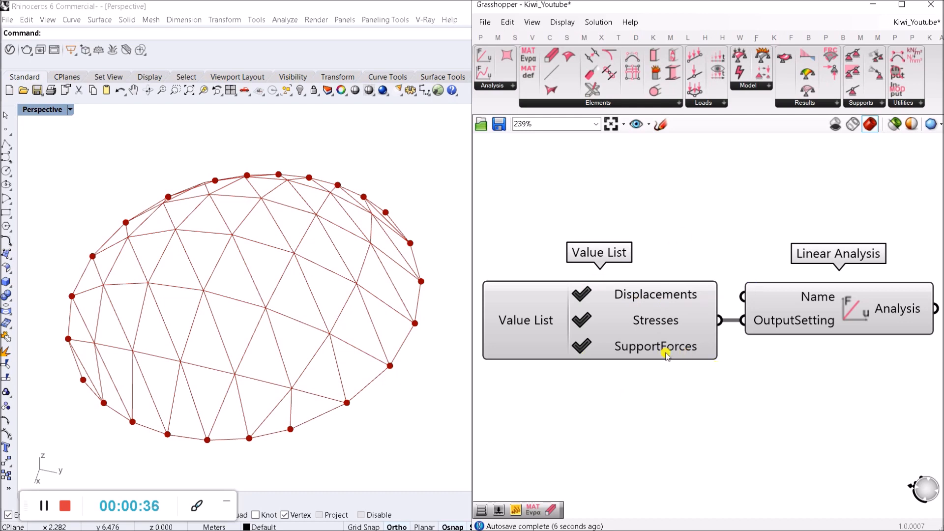
scroll(678, 313, down, 2)
scroll(687, 342, up, 2)
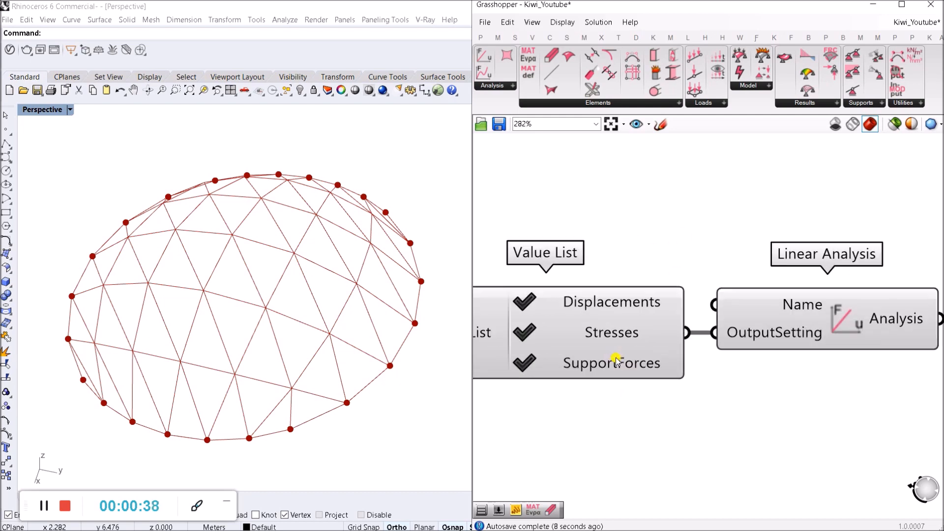
Add a panel containing the text ANALISIS_CASCARON above the value list.
scroll(639, 331, down, 2)
scroll(603, 343, up, 2)
scroll(602, 343, up, 1)
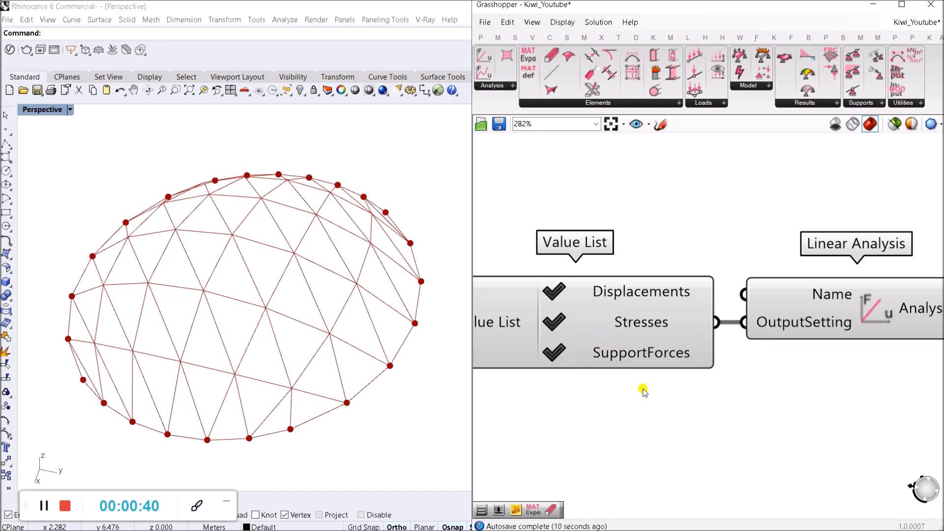
scroll(644, 391, down, 2)
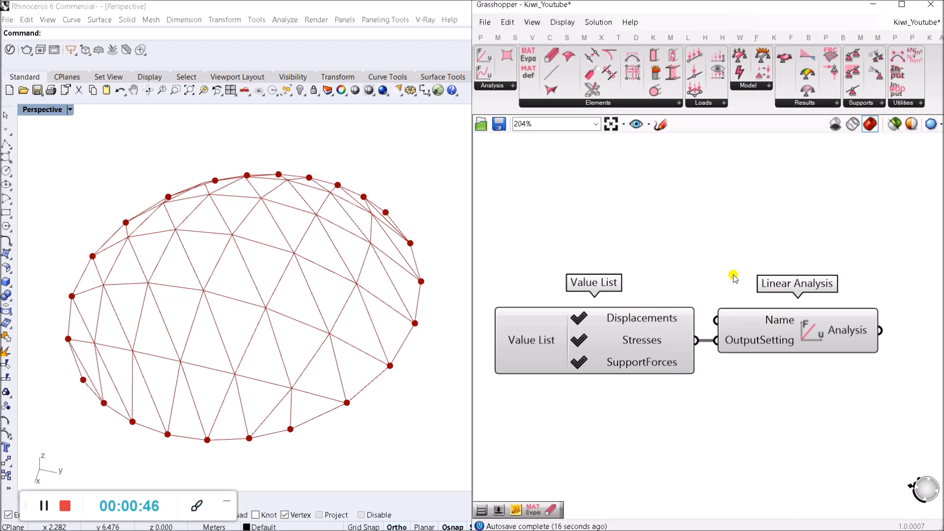
double_click(706, 201)
text(")
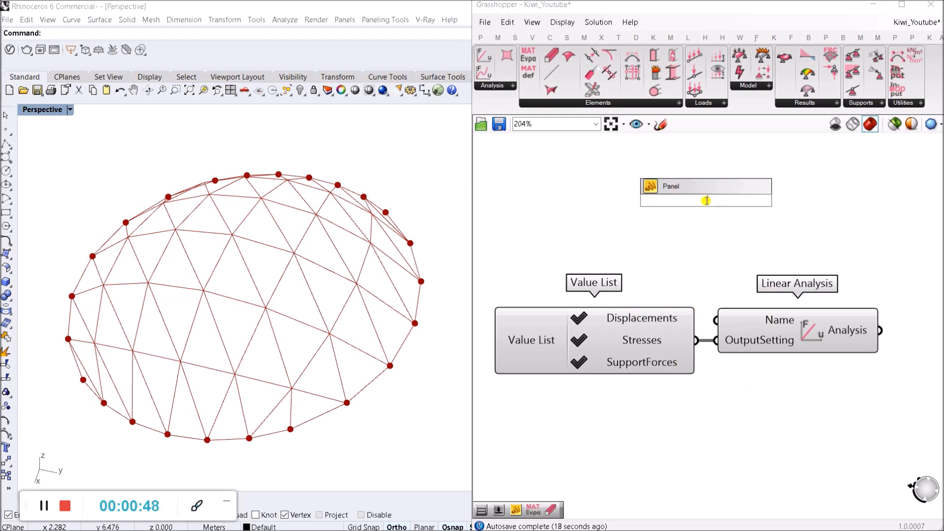
text(ANALISIS_CASCARON)
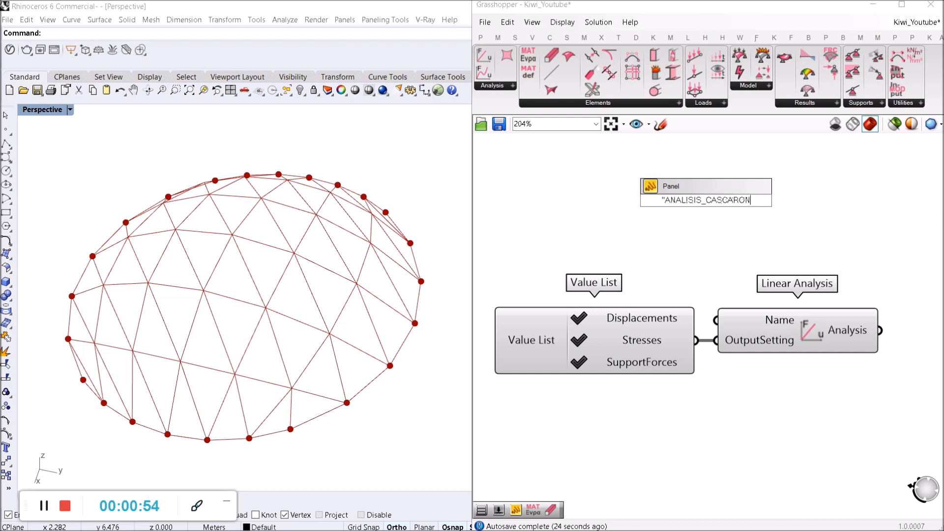
key(Return)
Connect the ANALISIS_CASCARON panel to the Name input of Linear Analysis and place the panel directly above the value list.
drag(775, 200, 717, 320)
drag(732, 208, 647, 228)
click(663, 184)
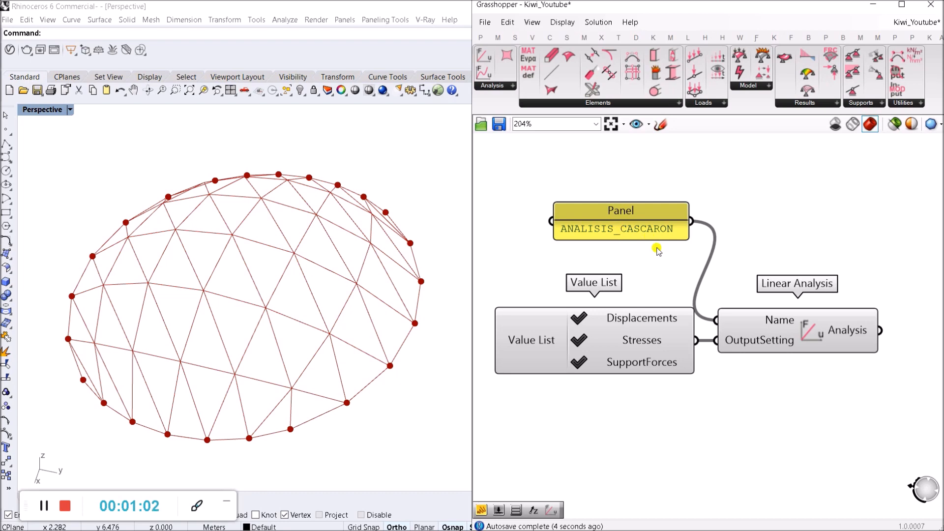
Reposition the panel, value list and Linear Analysis component as a group, and line up Linear Analysis with the value list.
scroll(814, 344, up, 1)
right_drag(814, 344, 763, 317)
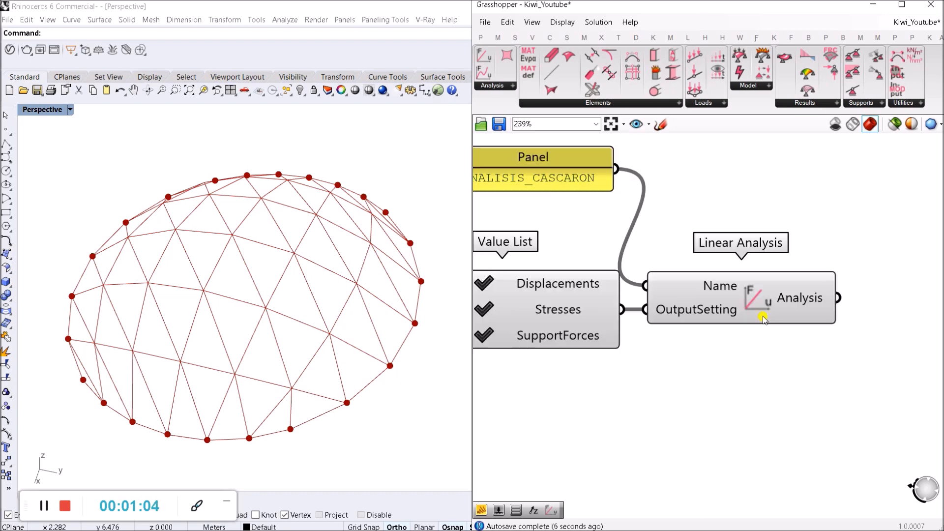
drag(752, 291, 757, 276)
click(707, 195)
scroll(708, 194, down, 5)
right_drag(715, 226, 746, 391)
scroll(743, 417, up, 3)
drag(775, 441, 588, 281)
drag(626, 408, 627, 395)
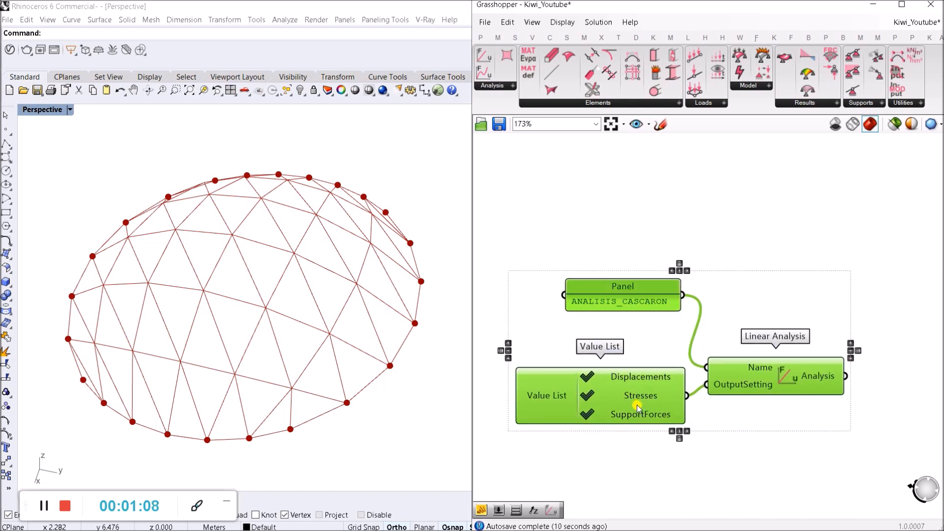
click(692, 225)
drag(762, 379, 760, 390)
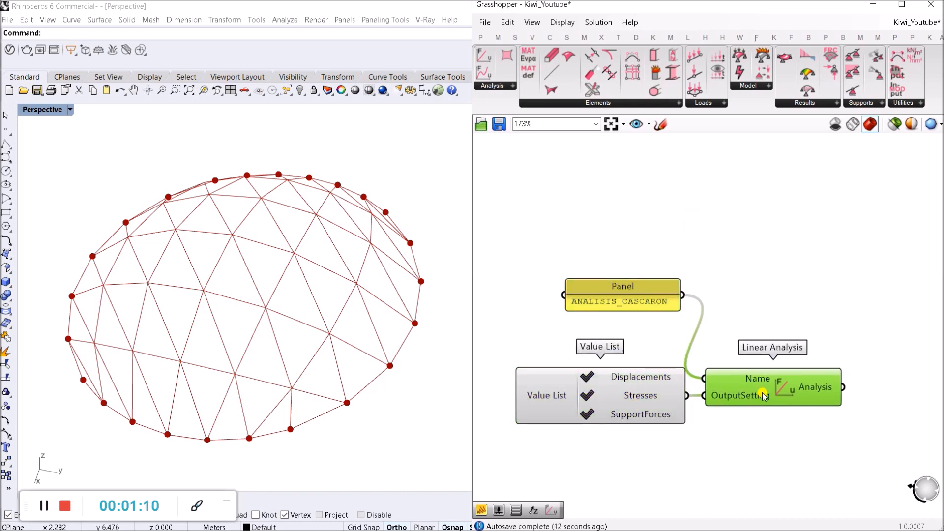
click(739, 264)
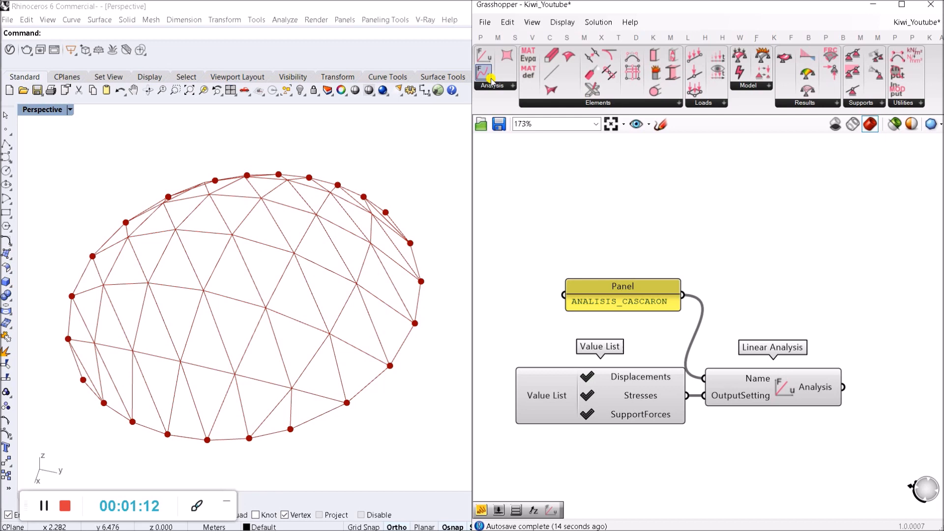
Add a Non-Linear Analysis component above the Linear Analysis group and space the two apart.
scroll(762, 232, down, 3)
drag(488, 76, 737, 180)
right_drag(811, 237, 790, 292)
click(770, 415)
drag(769, 415, 624, 315)
drag(666, 362, 652, 390)
drag(716, 231, 698, 233)
click(856, 240)
Adjust the position of the Non-Linear Analysis component in the free canvas area above the Linear Analysis group.
scroll(624, 211, up, 3)
drag(753, 285, 774, 246)
scroll(775, 280, down, 4)
right_drag(775, 290, 785, 389)
scroll(781, 369, up, 1)
drag(777, 350, 775, 330)
click(681, 300)
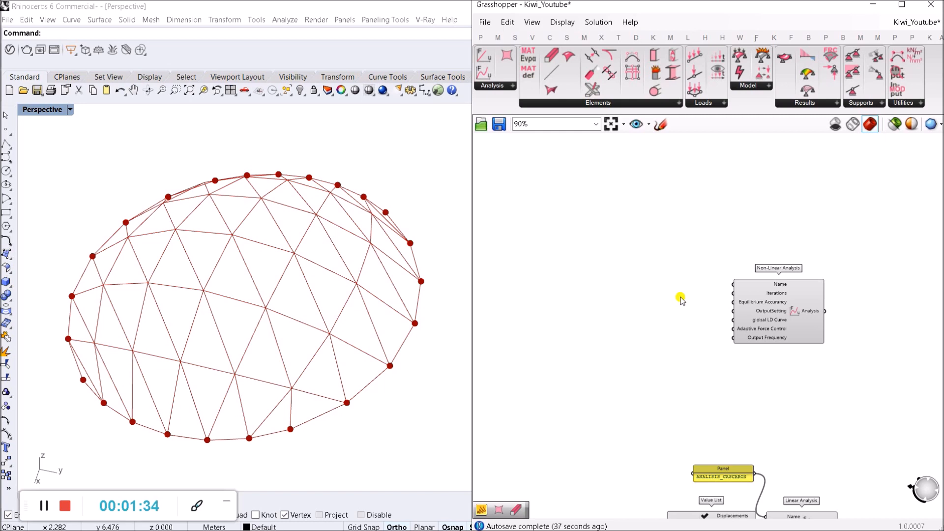
scroll(673, 295, up, 5)
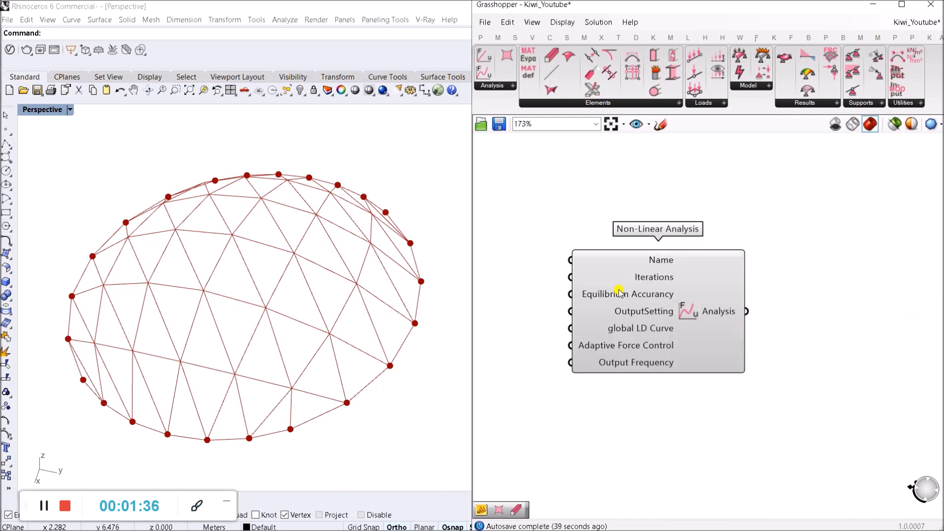
double_click(605, 252)
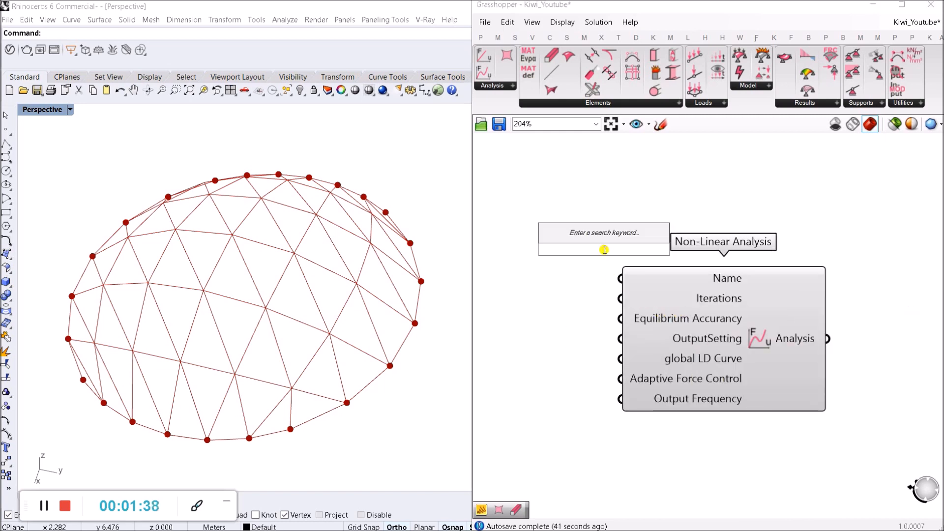
click(583, 359)
Duplicate the ANALISIS_CASCARON panel and place the copy beside the Non-Linear Analysis component.
scroll(583, 359, down, 5)
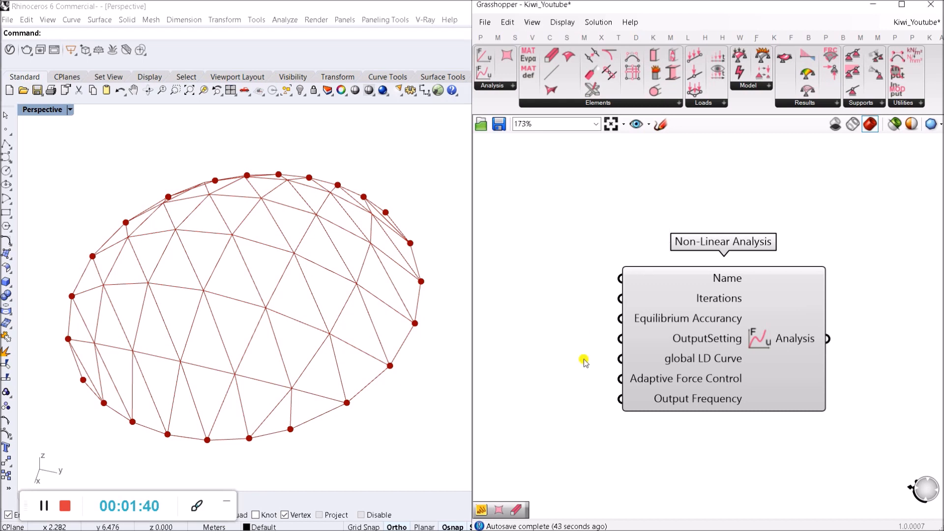
right_drag(595, 512, 586, 413)
scroll(585, 413, up, 4)
click(585, 412)
key(ctrl+c)
key(ctrl+v)
drag(595, 414, 605, 230)
scroll(677, 375, down, 4)
scroll(605, 231, up, 4)
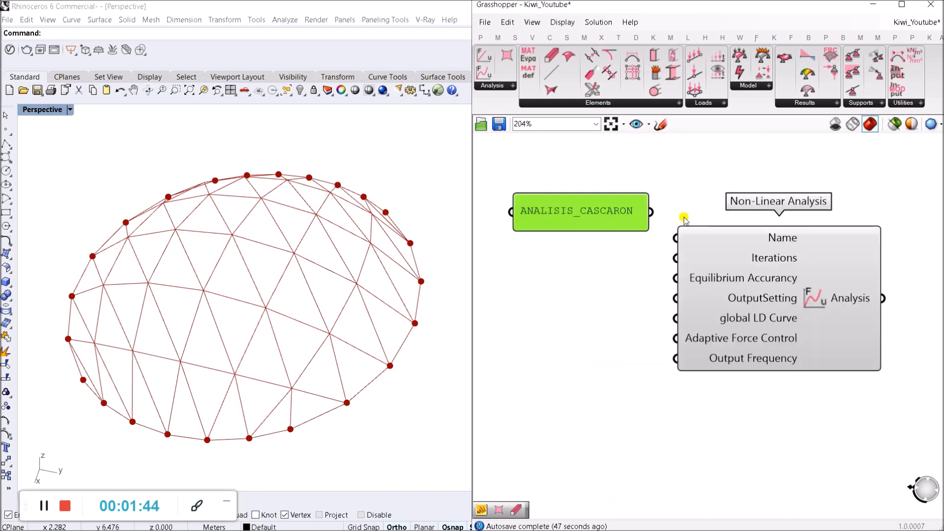
Connect the copied panel to the Name input of Non-Linear Analysis and align the component with the panel.
drag(658, 215, 697, 236)
drag(766, 278, 769, 257)
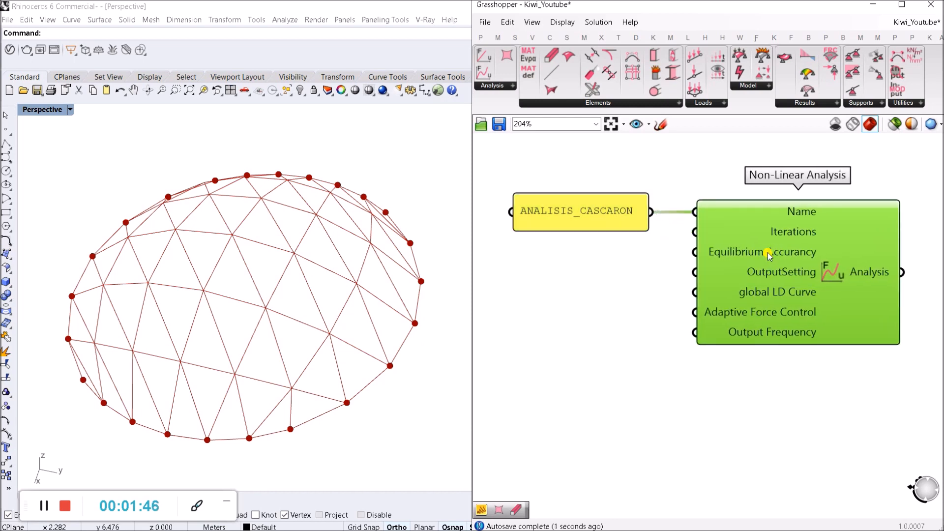
click(676, 327)
scroll(676, 327, down, 3)
scroll(647, 334, up, 2)
right_drag(735, 334, 705, 358)
drag(743, 324, 737, 325)
Examine the inputs of the Non-Linear Analysis component and compare them with the output settings used for Linear Analysis.
scroll(711, 236, up, 3)
click(581, 313)
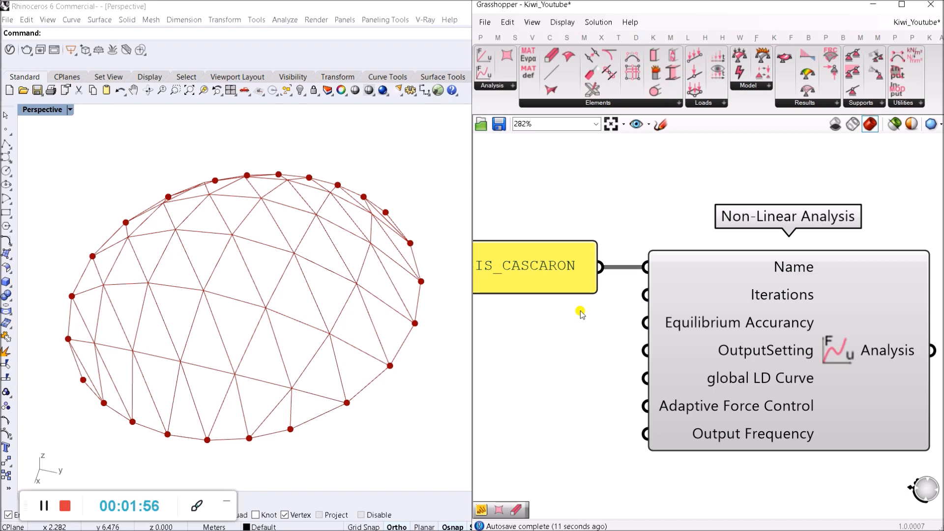
scroll(580, 313, down, 3)
right_drag(550, 329, 578, 336)
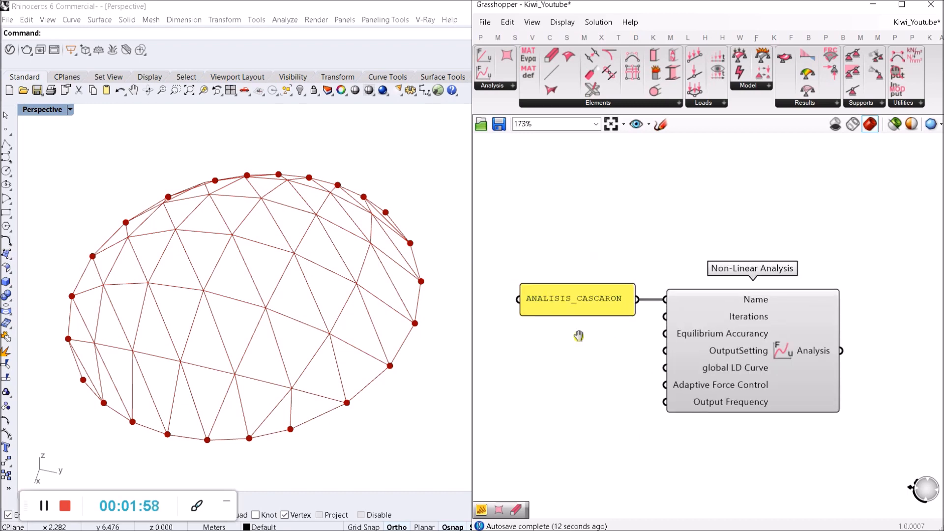
scroll(581, 338, up, 1)
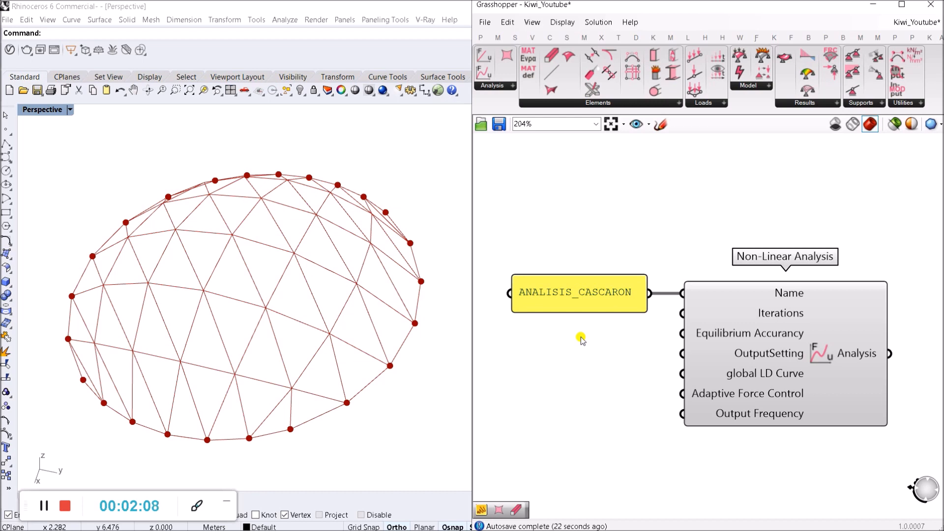
scroll(615, 350, down, 7)
right_drag(612, 417, 612, 380)
scroll(617, 419, up, 4)
scroll(687, 436, up, 4)
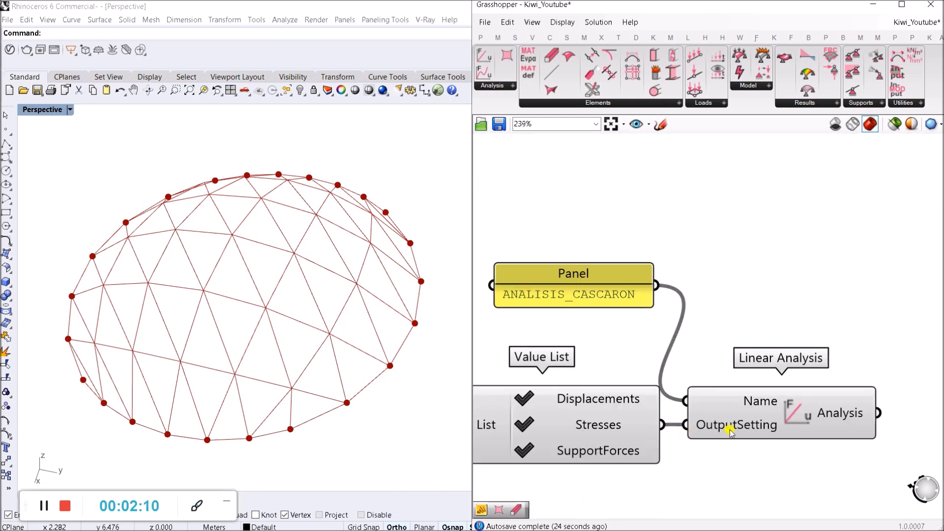
click(732, 430)
click(733, 311)
scroll(723, 315, down, 6)
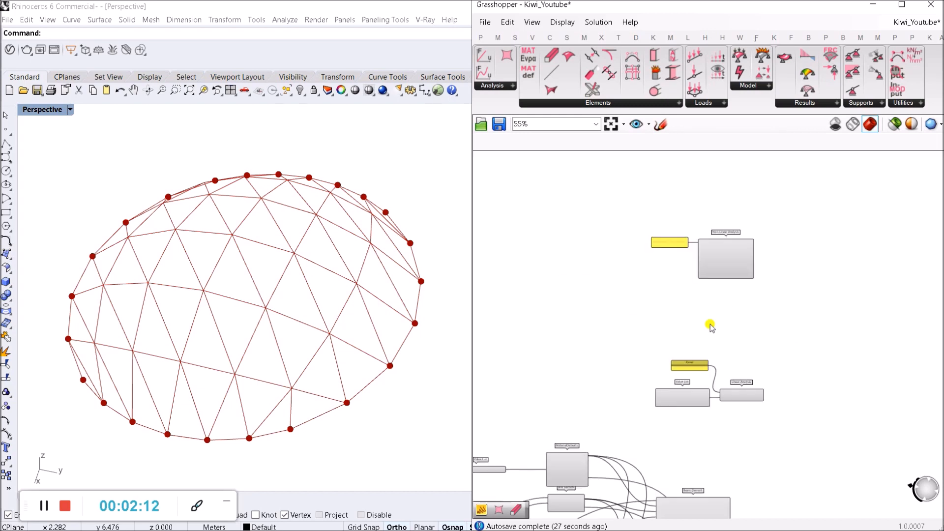
scroll(697, 280, up, 2)
scroll(716, 229, up, 4)
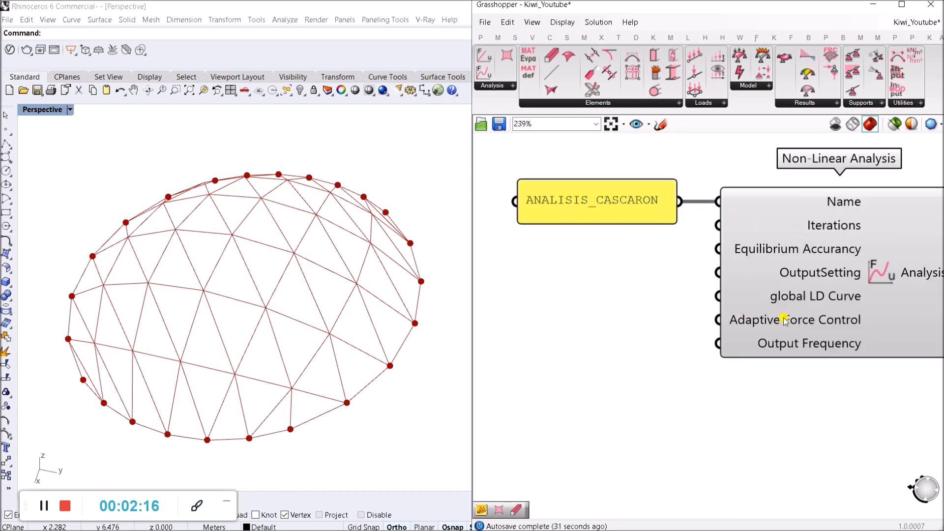
Add a number slider with a value of 5 and a maximum of 10 below the ANALISIS_CASCARON panel.
click(812, 274)
mouse_move(812, 274)
mouse_down()
mouse_move(787, 280)
mouse_move(824, 268)
mouse_up()
double_click(660, 294)
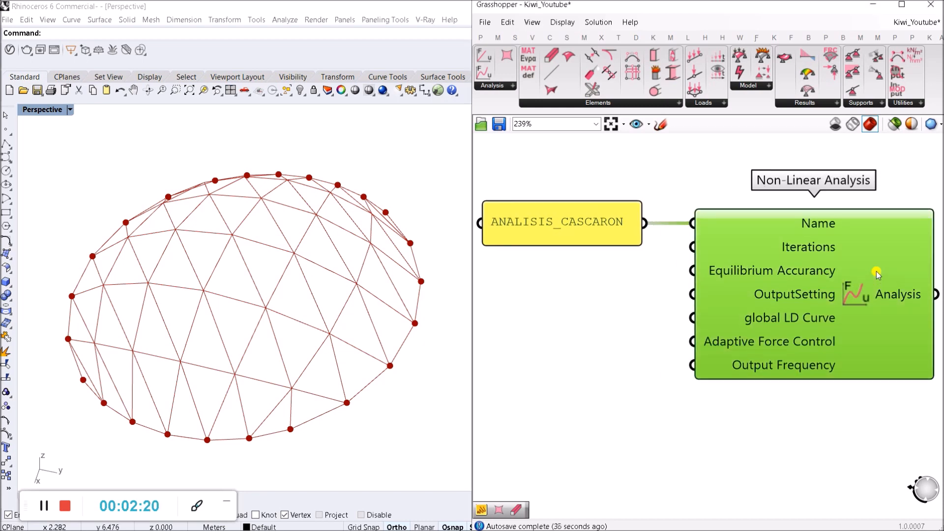
double_click(605, 308)
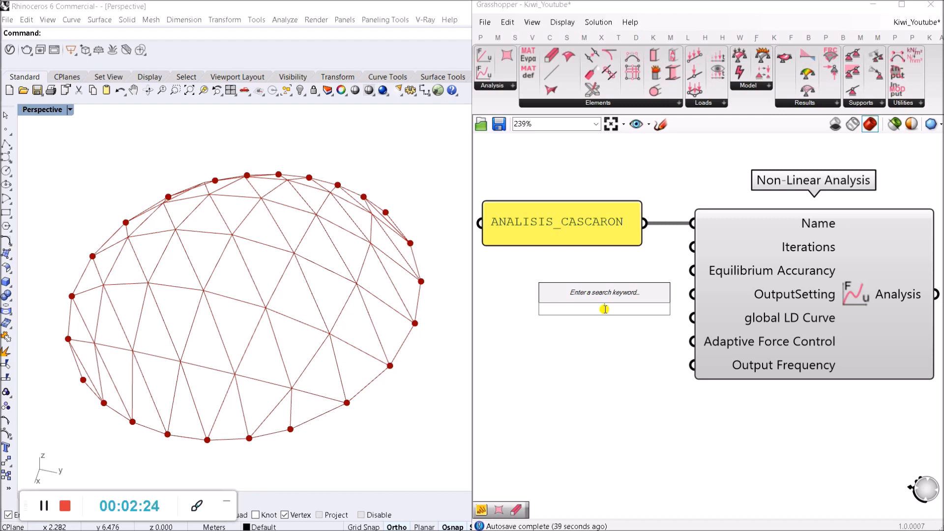
text(1)
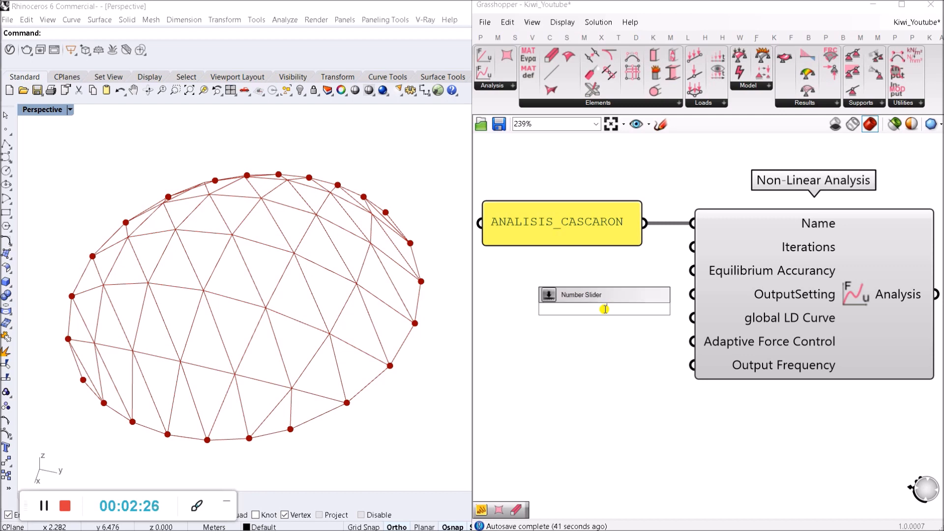
text(0)
key(Return)
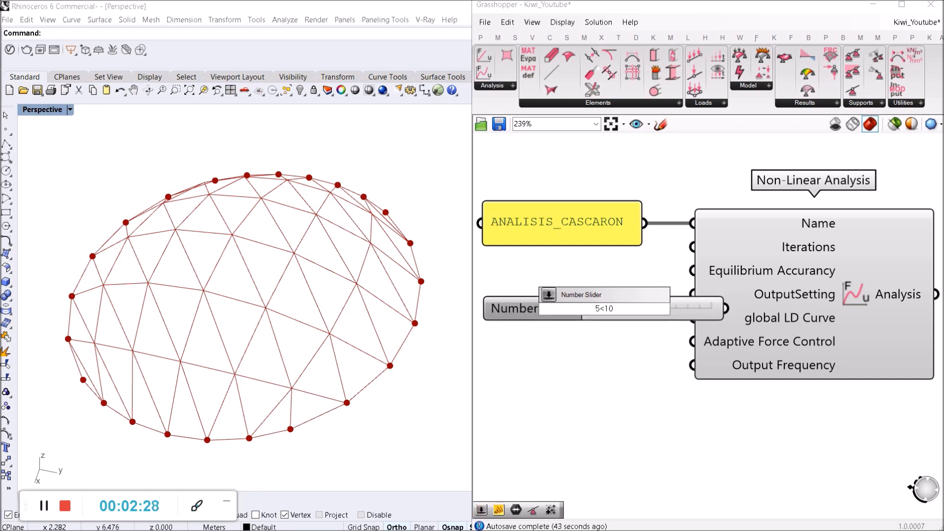
Move the Non-Linear Analysis component farther from the panel and place the number slider just under the panel.
drag(691, 270, 760, 270)
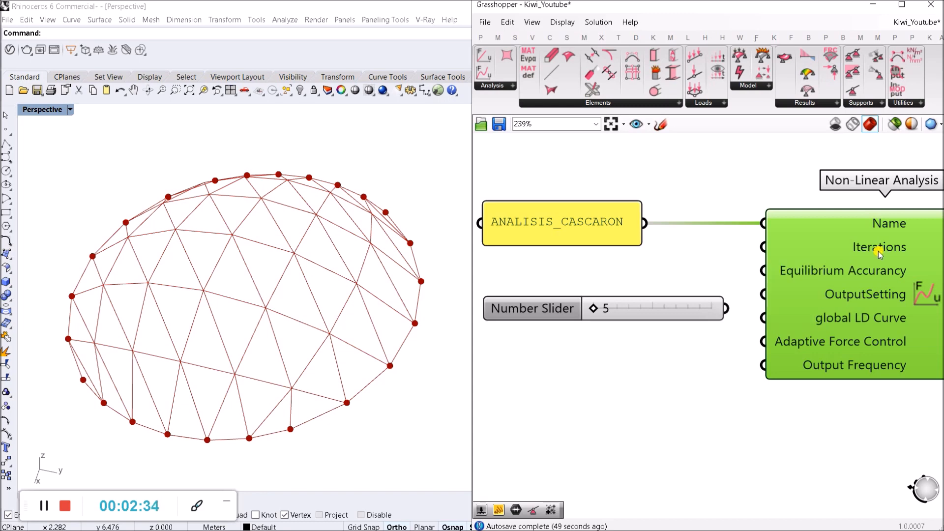
drag(666, 303, 624, 218)
click(691, 288)
scroll(617, 273, down, 2)
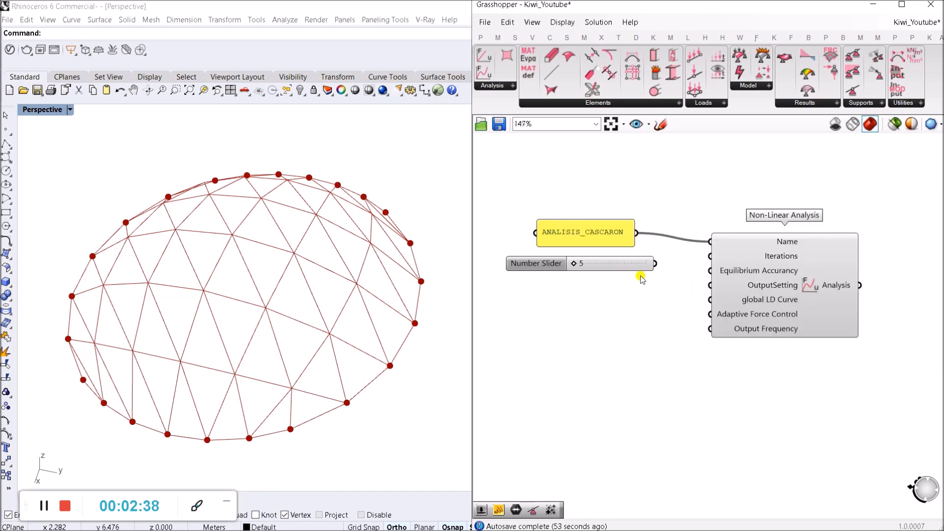
Connect the number slider to the Iterations input of Non-Linear Analysis and align it with that input.
scroll(634, 273, up, 2)
drag(657, 257, 745, 245)
drag(618, 259, 605, 247)
click(634, 275)
scroll(682, 302, down, 3)
scroll(759, 242, up, 3)
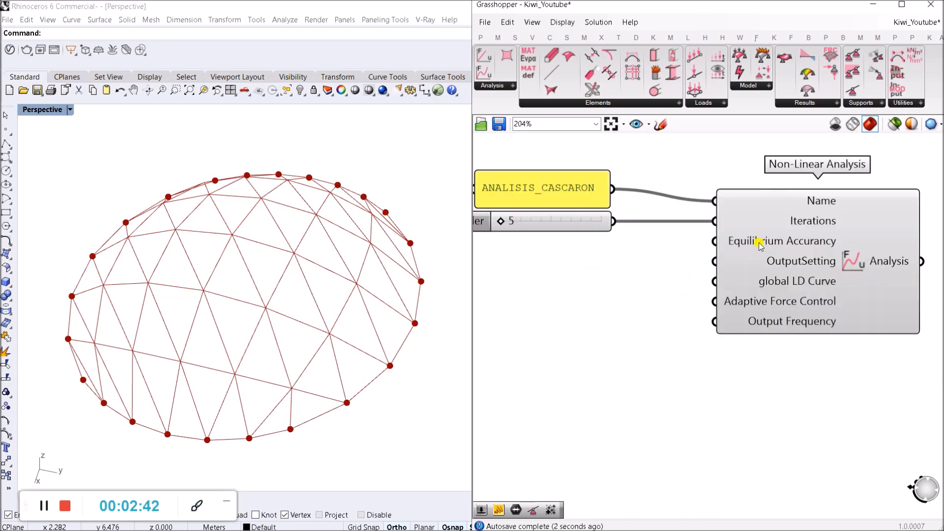
Move the number slider and the ANALISIS_CASCARON panel closer to the Non-Linear Analysis component.
drag(575, 220, 626, 222)
click(589, 211)
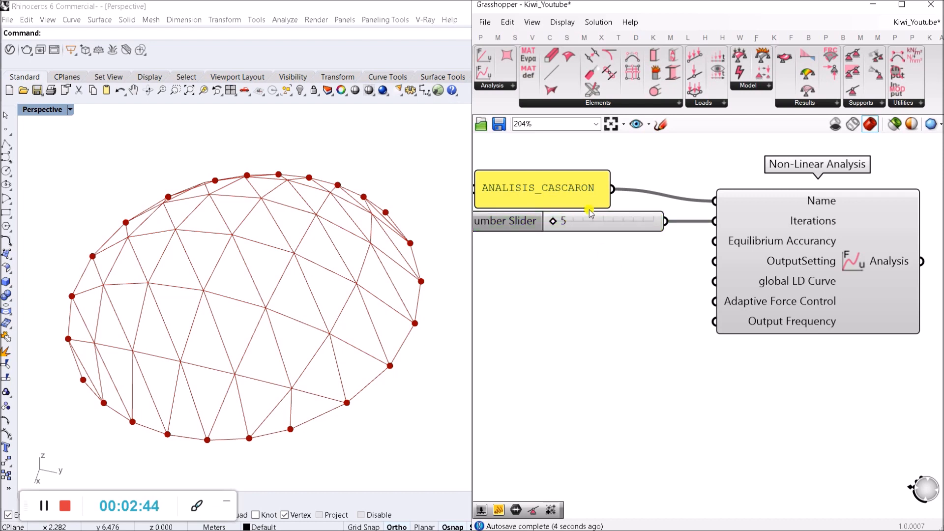
drag(592, 193, 648, 193)
click(694, 180)
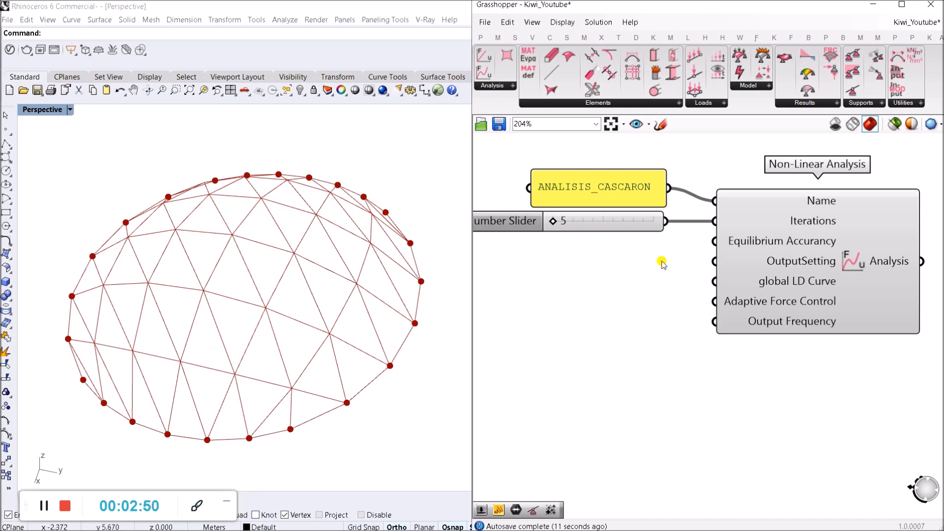
Examine the iterations slider and the remaining unconnected inputs of the Non-Linear Analysis component.
scroll(649, 334, down, 2)
drag(820, 385, 569, 179)
click(632, 267)
scroll(633, 268, up, 1)
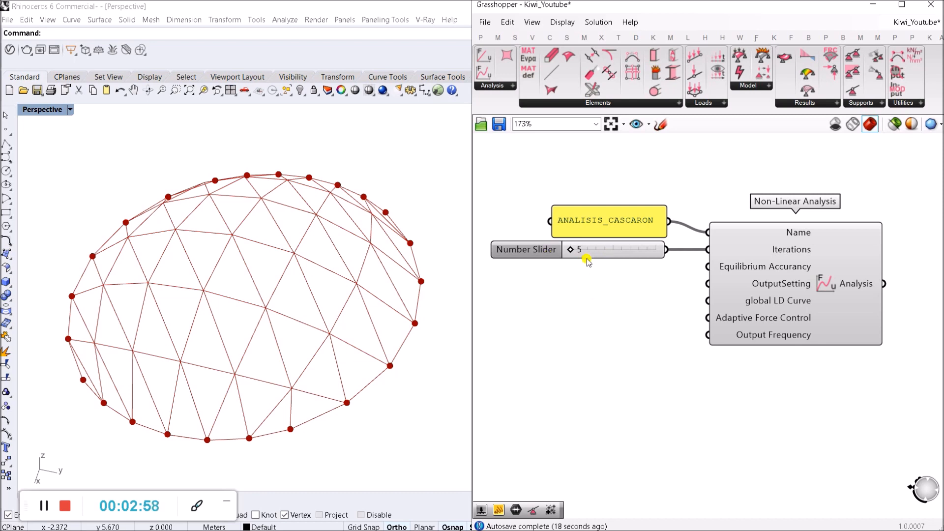
scroll(598, 255, up, 3)
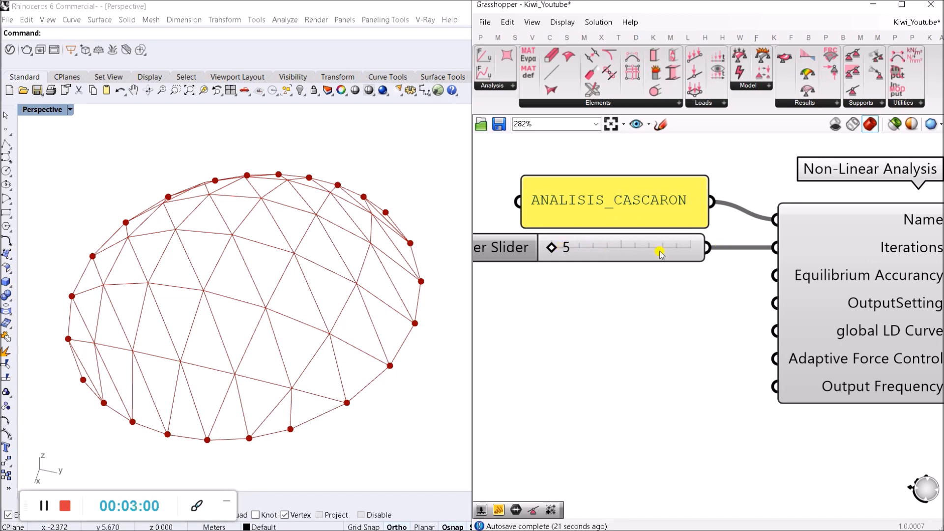
scroll(658, 283, down, 3)
scroll(649, 310, up, 3)
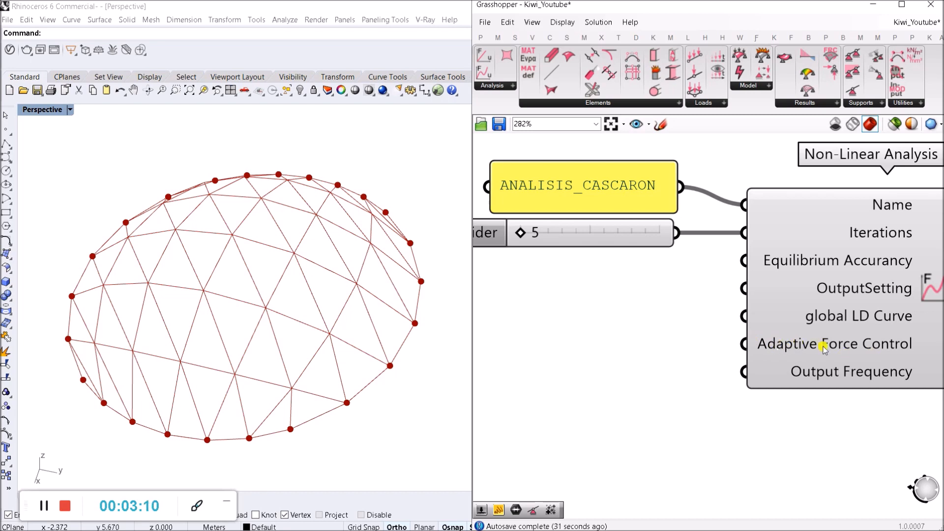
scroll(824, 344, down, 3)
scroll(787, 349, up, 1)
scroll(687, 336, down, 1)
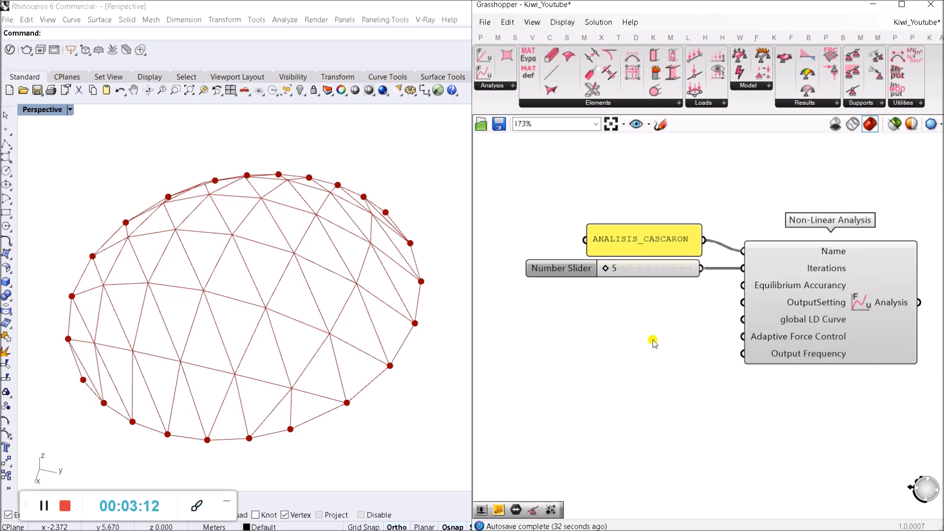
scroll(658, 338, up, 1)
double_click(677, 335)
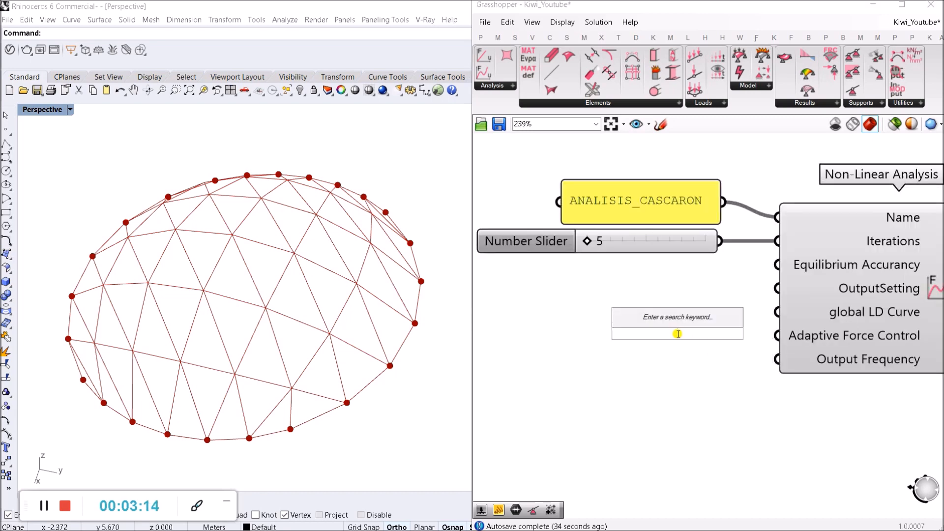
click(581, 319)
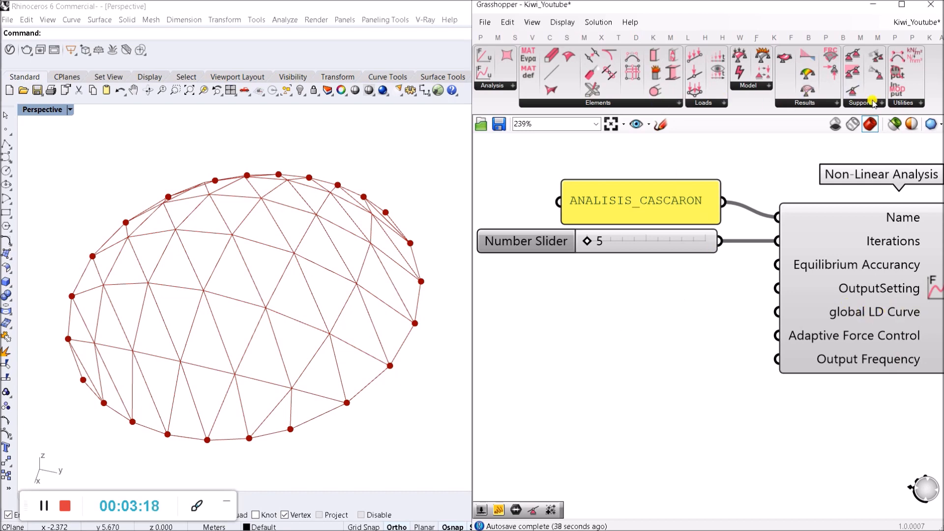
Find the Load Displ Curve component among the Kiwi load components and place it below the iterations slider.
click(905, 104)
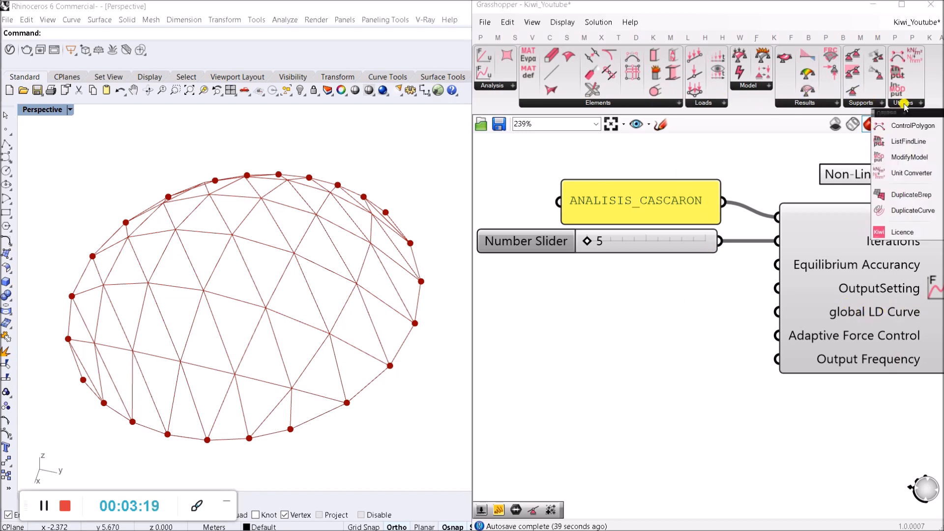
click(874, 103)
click(796, 100)
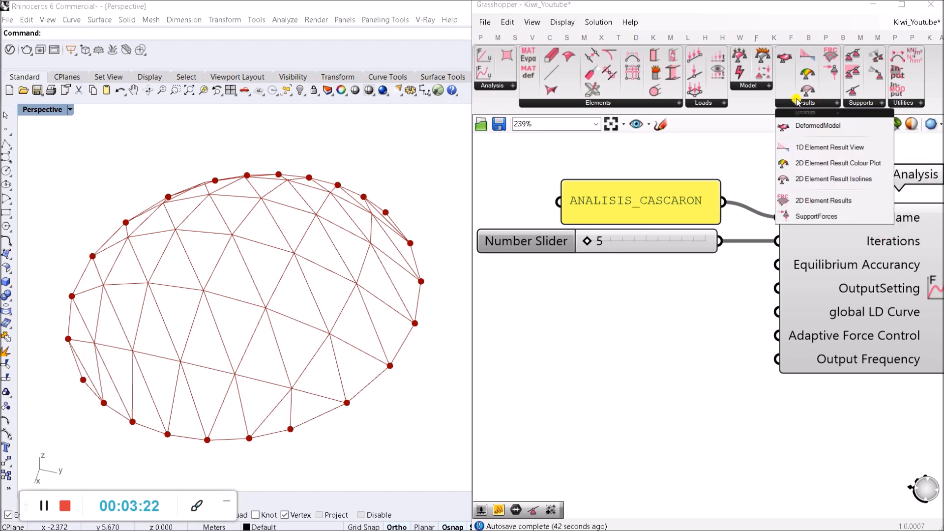
click(701, 105)
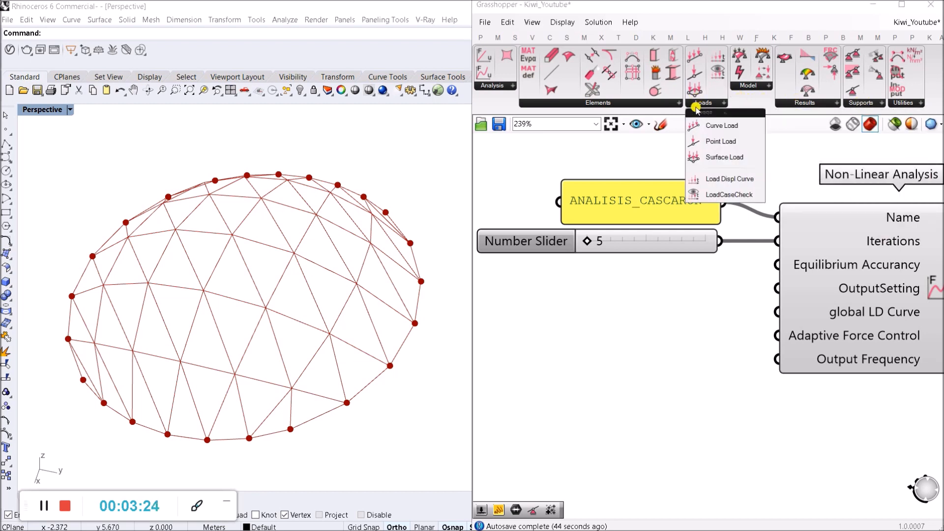
drag(708, 179, 598, 326)
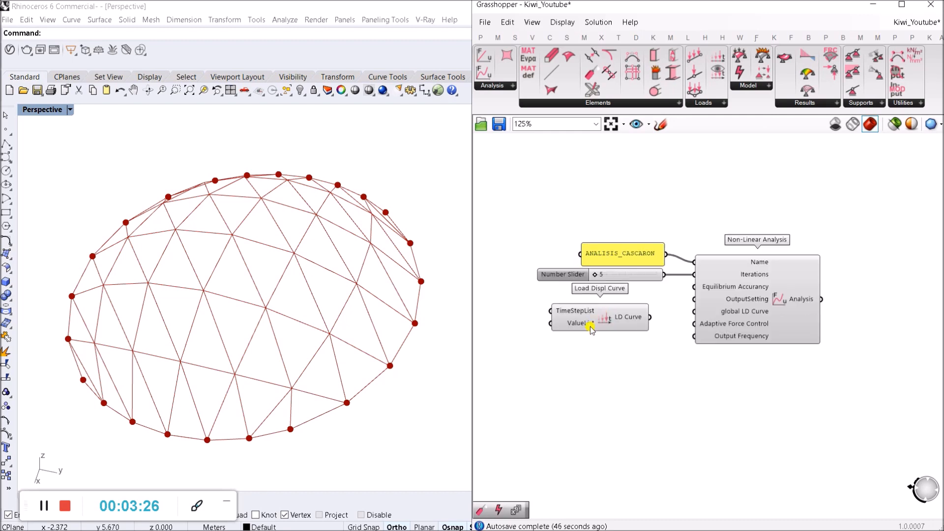
click(621, 325)
drag(622, 326, 624, 334)
click(672, 265)
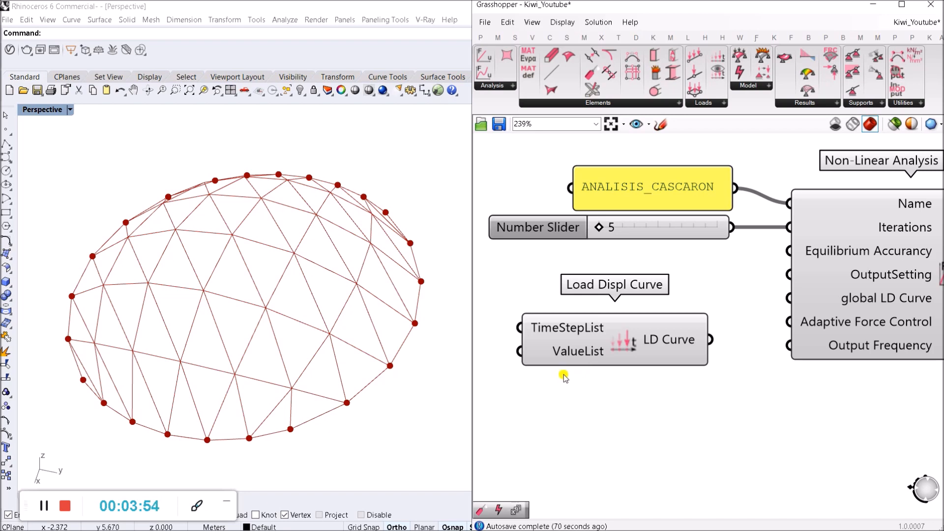
Move the Load Displ Curve component slightly farther below the iterations slider and closer to the slider's left end.
scroll(628, 378, down, 2)
right_drag(575, 388, 693, 401)
scroll(690, 369, up, 3)
drag(742, 359, 715, 367)
click(569, 338)
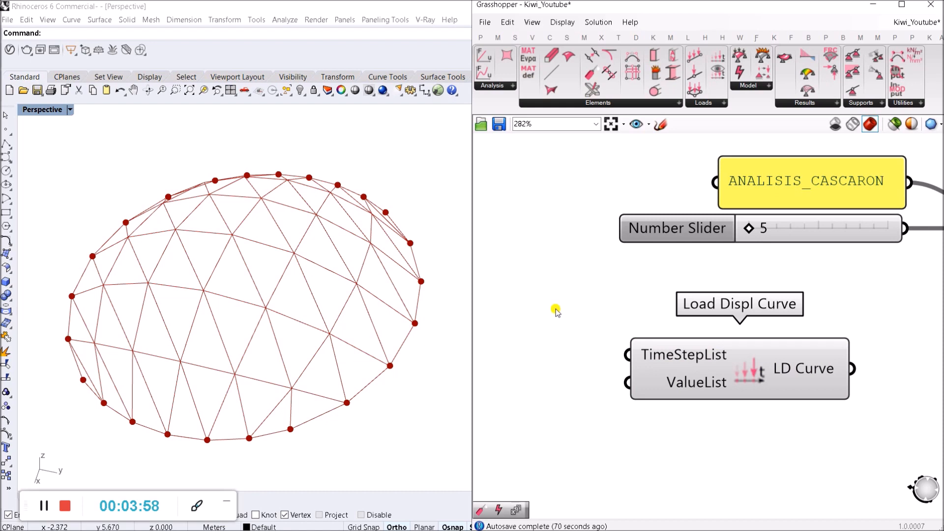
Add a panel containing 10 and place it well to the left of the Load Displ Curve component.
right_drag(556, 310, 636, 306)
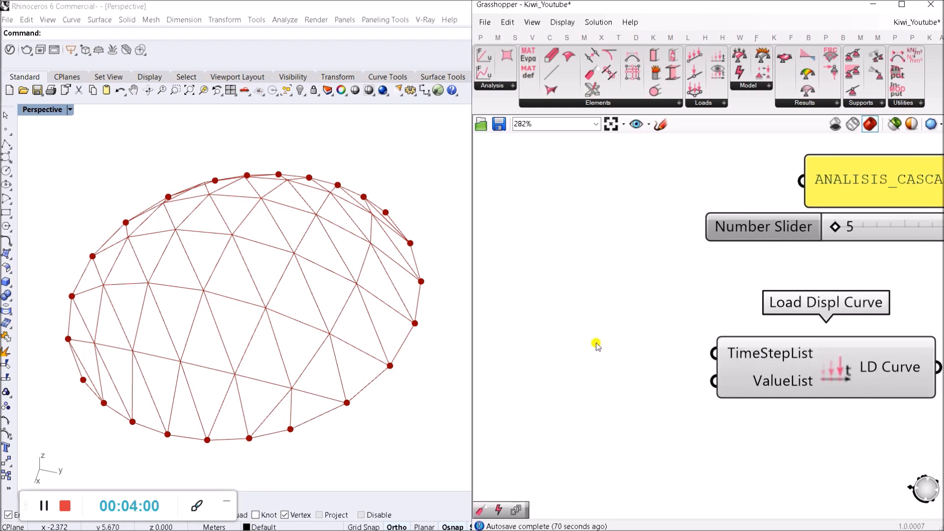
double_click(537, 382)
text(")
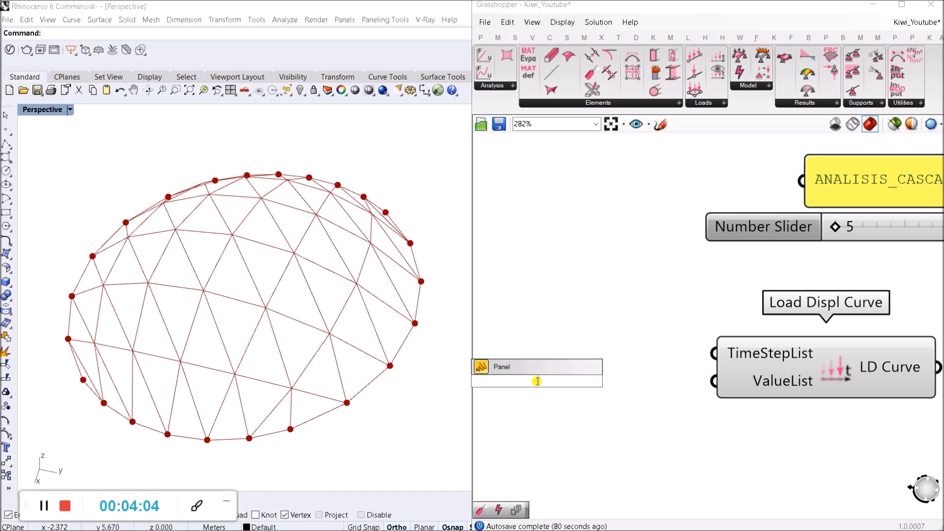
text(10)
key(Return)
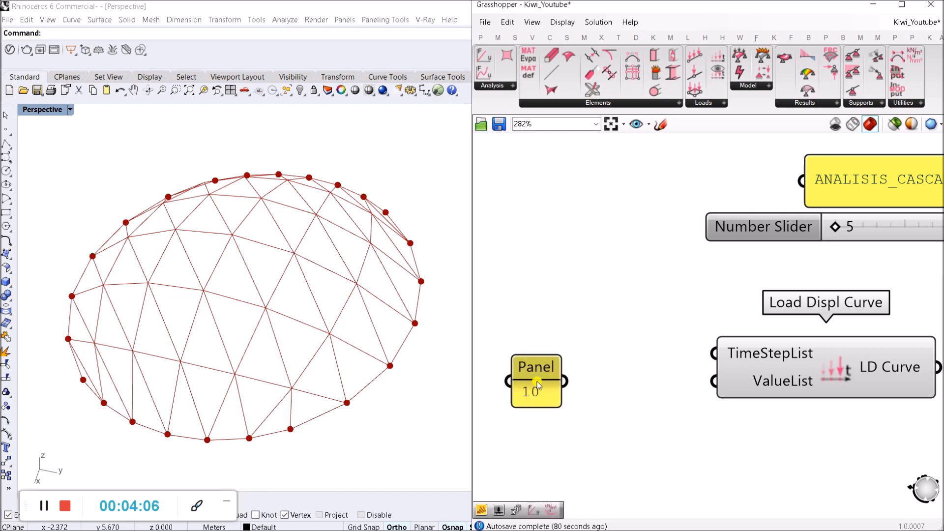
right_drag(537, 381, 690, 347)
drag(690, 347, 604, 351)
Add a Range component and place it between the 10 panel and the Load Displ Curve component.
double_click(670, 431)
text(RANGE)
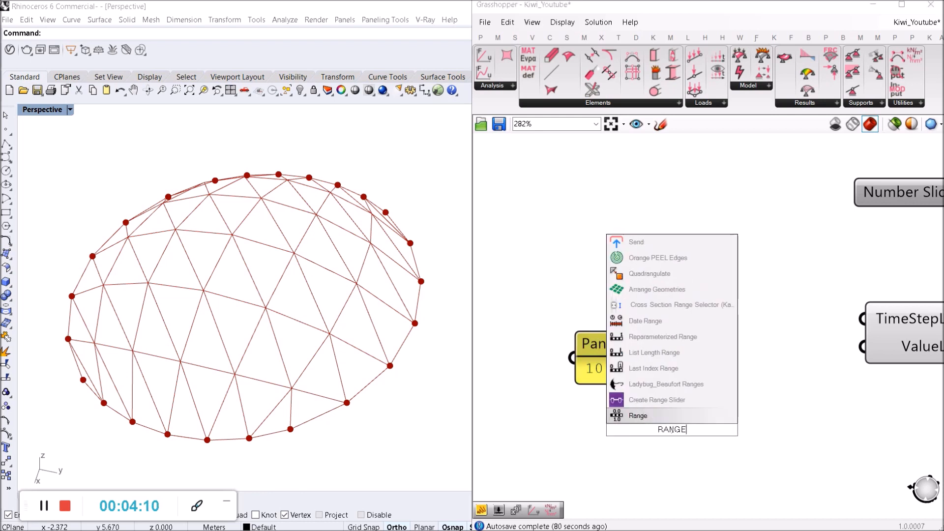
key(Return)
scroll(649, 396, down, 2)
right_drag(644, 393, 680, 397)
drag(695, 418, 743, 420)
scroll(714, 434, up, 1)
right_drag(715, 434, 701, 424)
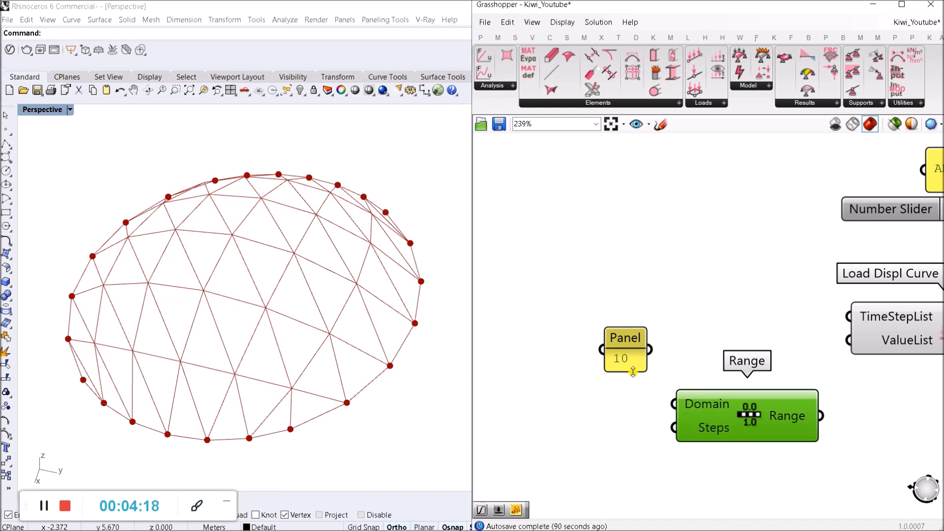
Apply the expression X-1 to the Steps input of the Range component.
right_click(698, 430)
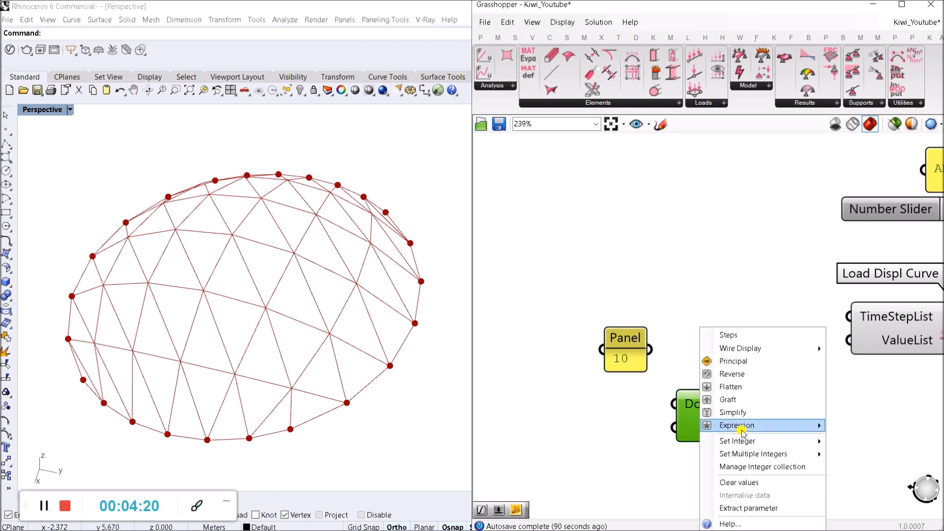
mouse_move(740, 430)
click(647, 444)
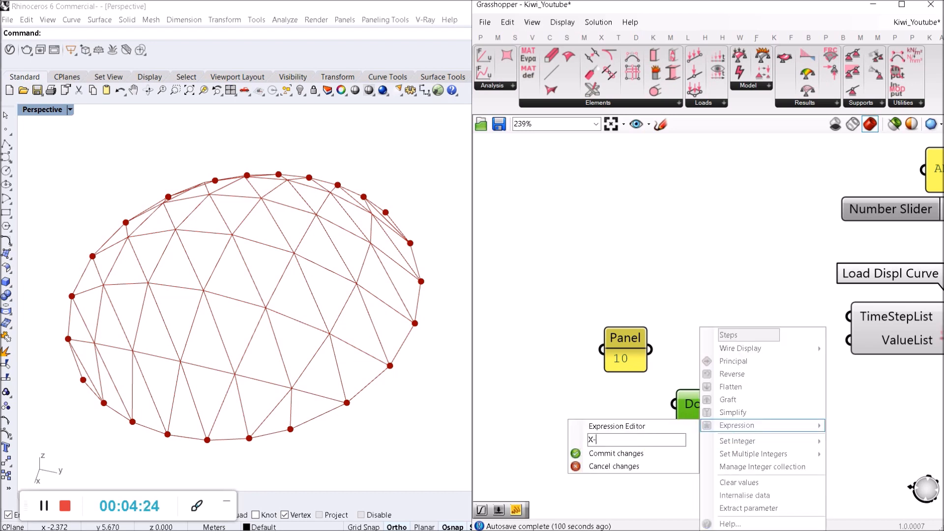
text(X-1)
click(635, 453)
Connect the 10 panel to the Steps input of Range and align the panel with that input.
drag(657, 427, 580, 434)
click(747, 362)
click(631, 313)
right_drag(710, 385, 622, 379)
scroll(622, 379, down, 3)
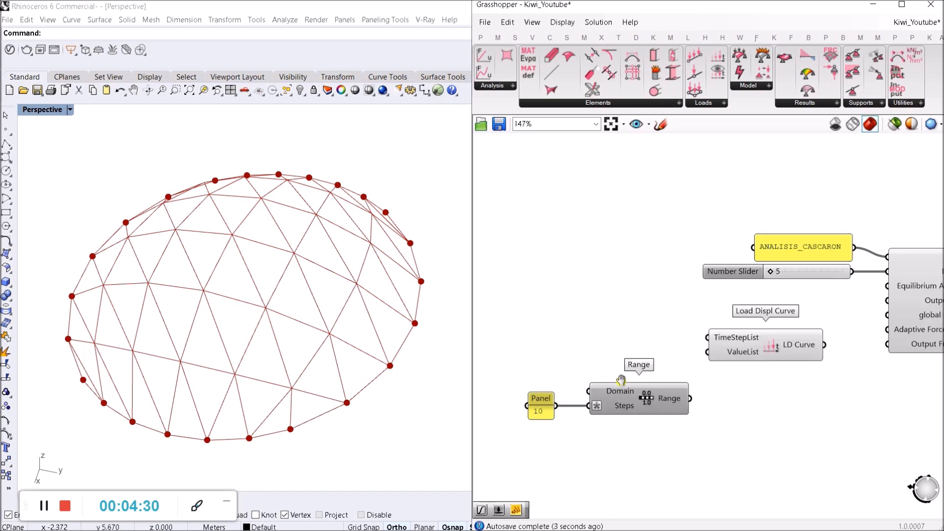
Add a Series component above Range and connect the 10 panel to its Count input.
scroll(645, 391, up, 3)
right_drag(734, 449, 698, 422)
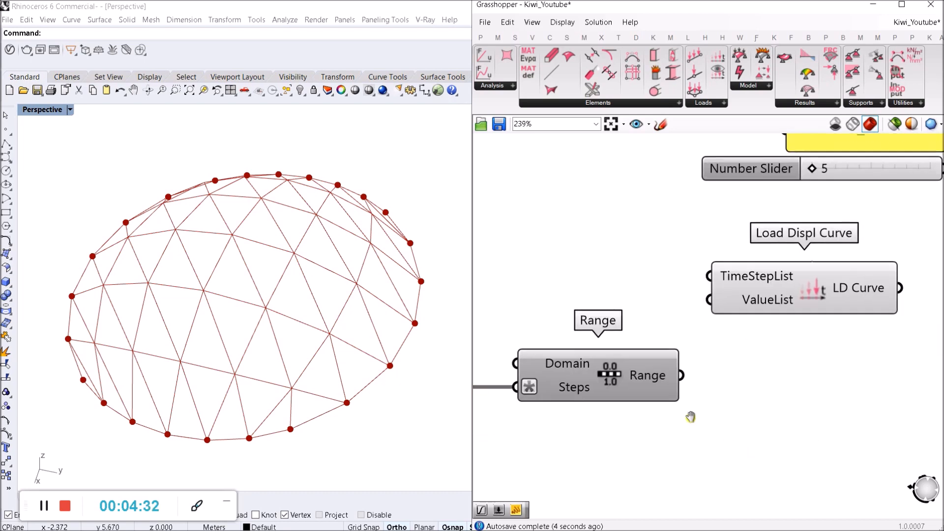
double_click(606, 258)
text(sERIE)
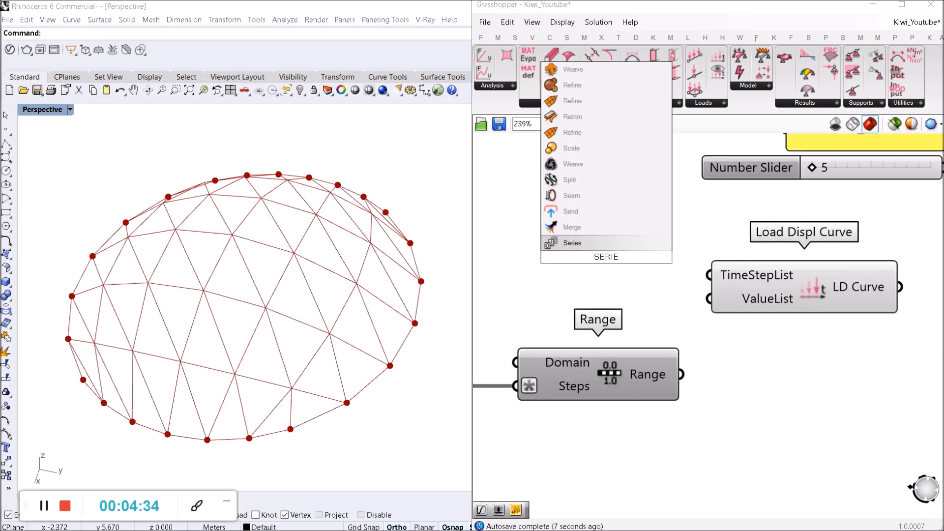
key(Return)
scroll(615, 276, down, 5)
scroll(617, 344, up, 6)
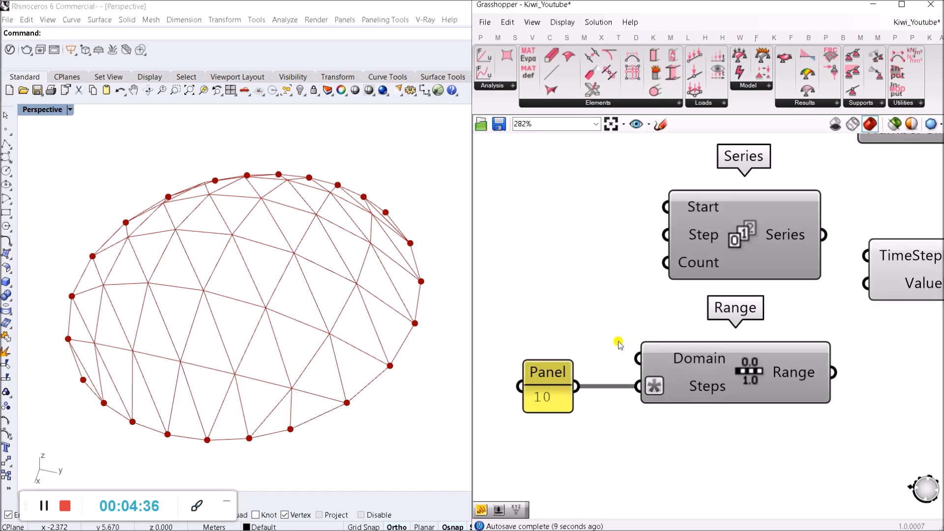
drag(667, 263, 528, 314)
click(601, 253)
Select the 10 panel, Series and Range together and move them farther left of the Load Displ Curve component.
scroll(585, 251, down, 4)
drag(686, 358, 569, 204)
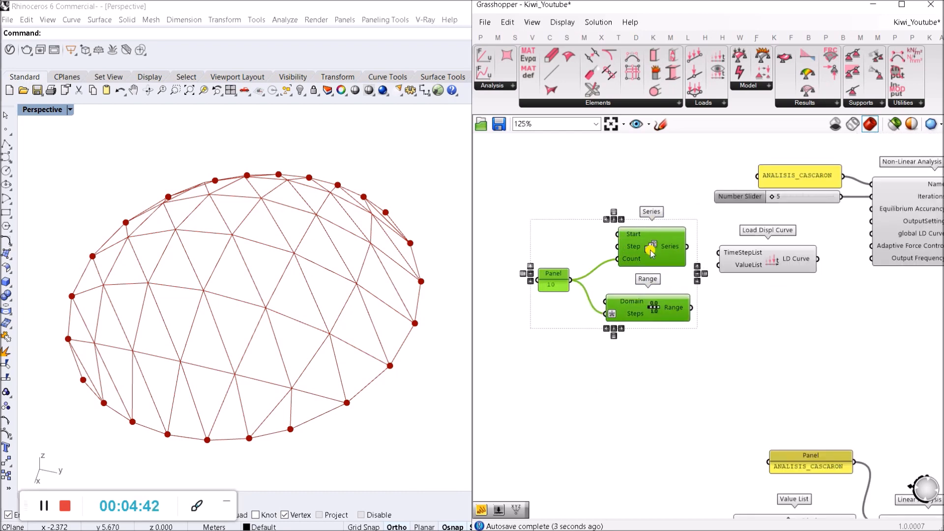
drag(650, 253, 565, 275)
click(623, 202)
Add a Graph Mapper component to the right of the Range component.
right_drag(648, 339, 697, 338)
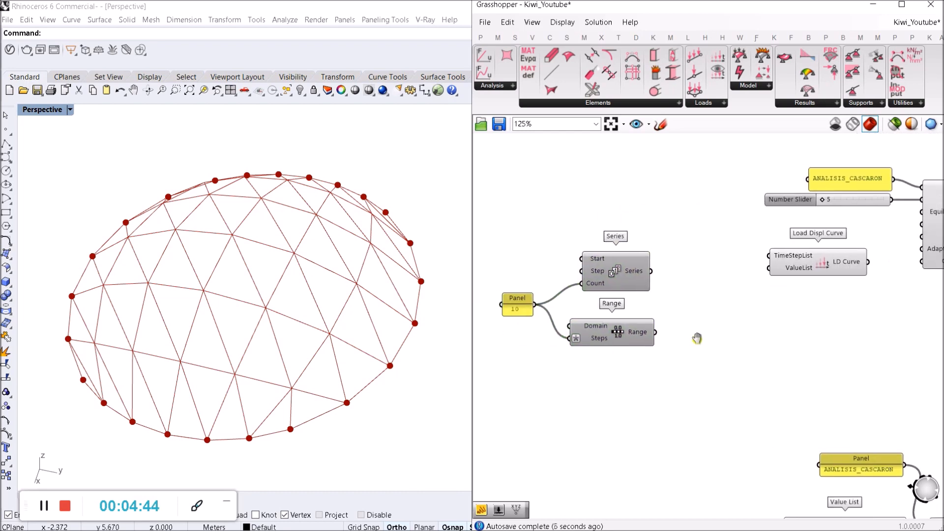
scroll(717, 344, up, 2)
double_click(749, 344)
text(GR)
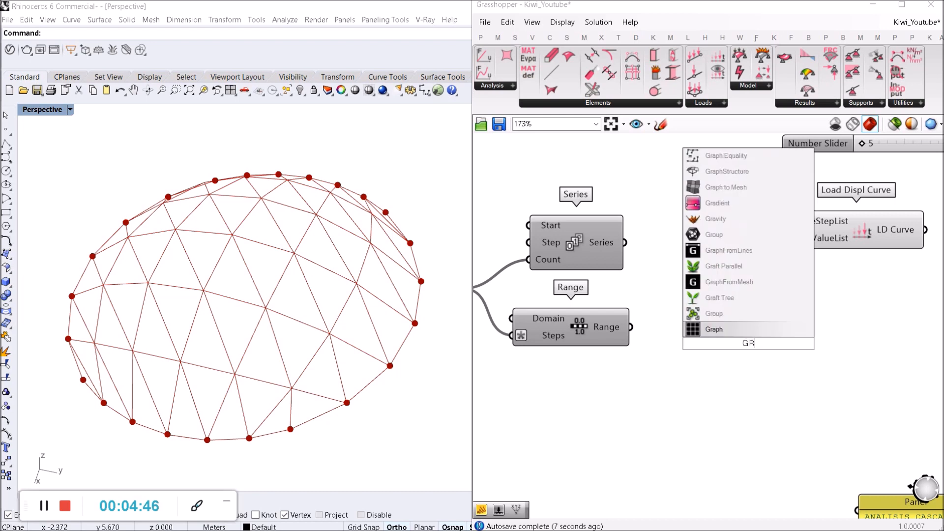
text(APCH)
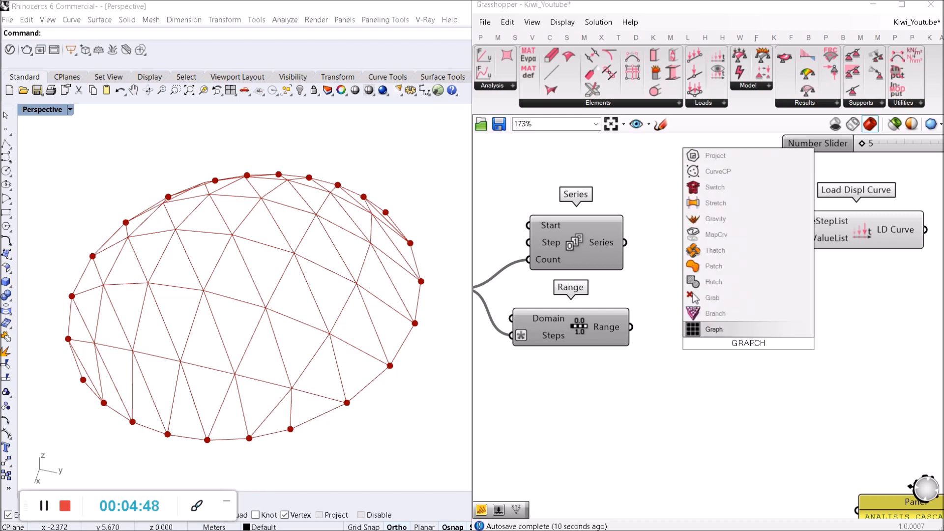
key(BackSpace)
key(BackSpace)
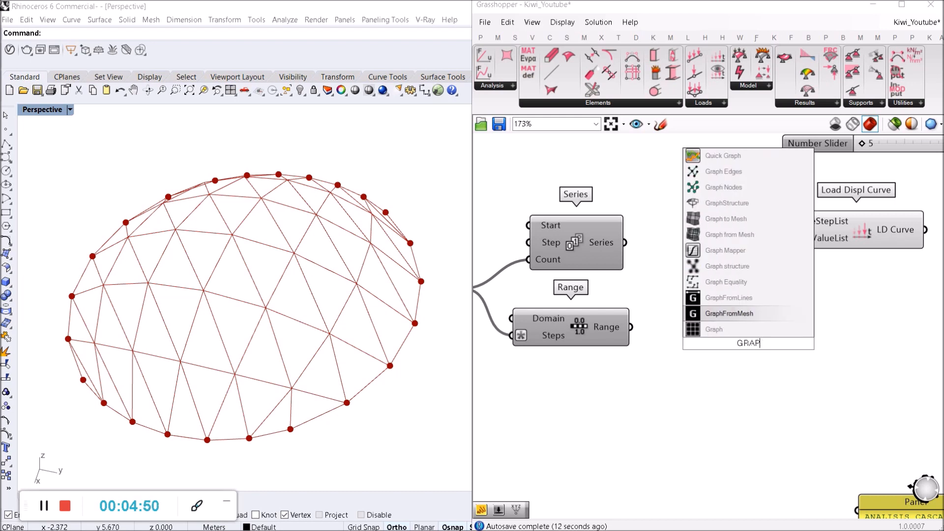
text(H MA)
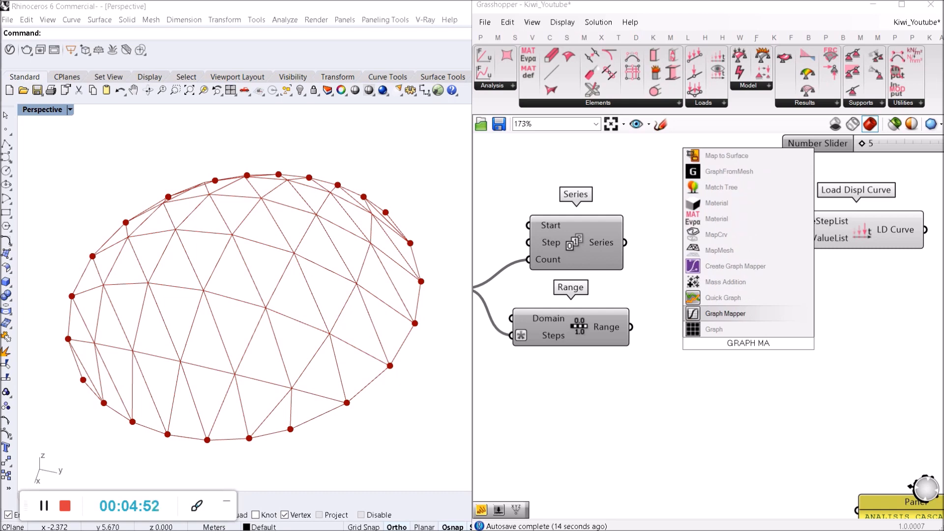
key(Return)
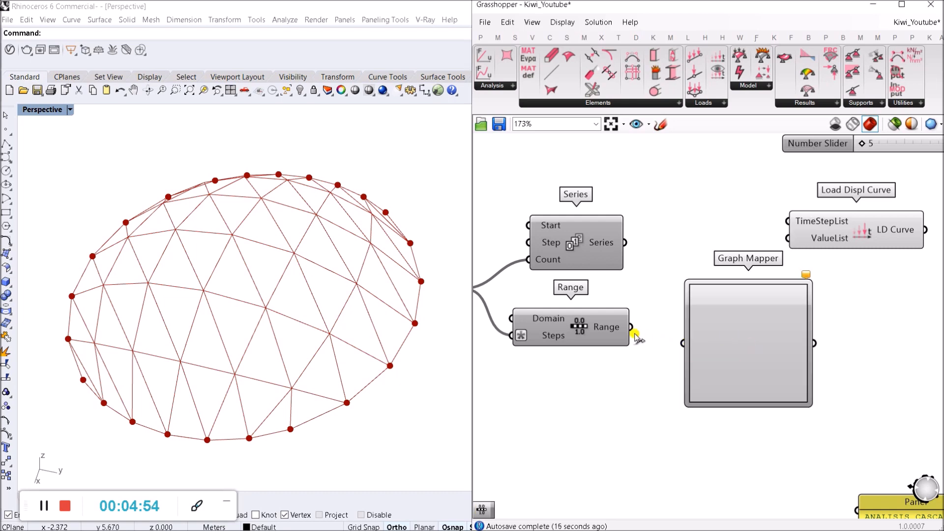
Connect the Range output to the Graph Mapper's input and move the Graph Mapper closer to Range.
scroll(683, 355, up, 3)
drag(683, 336, 597, 308)
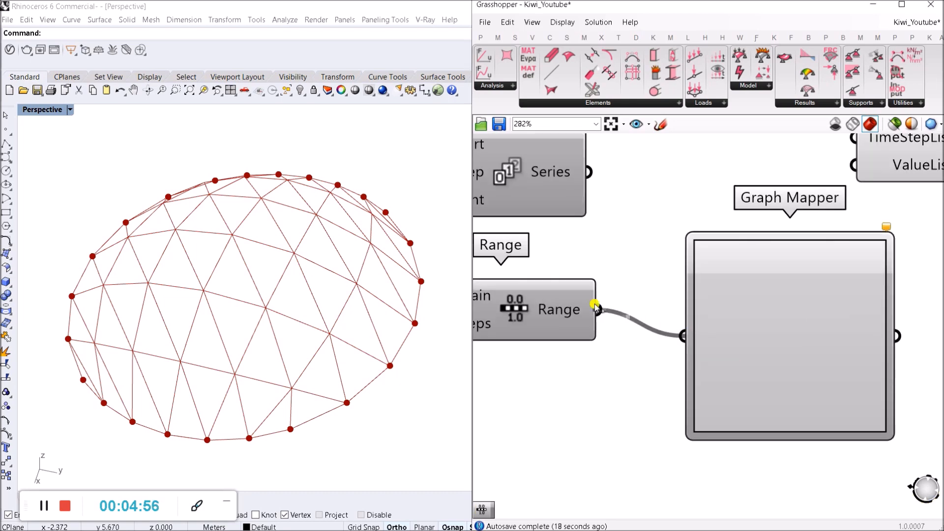
scroll(725, 320, down, 2)
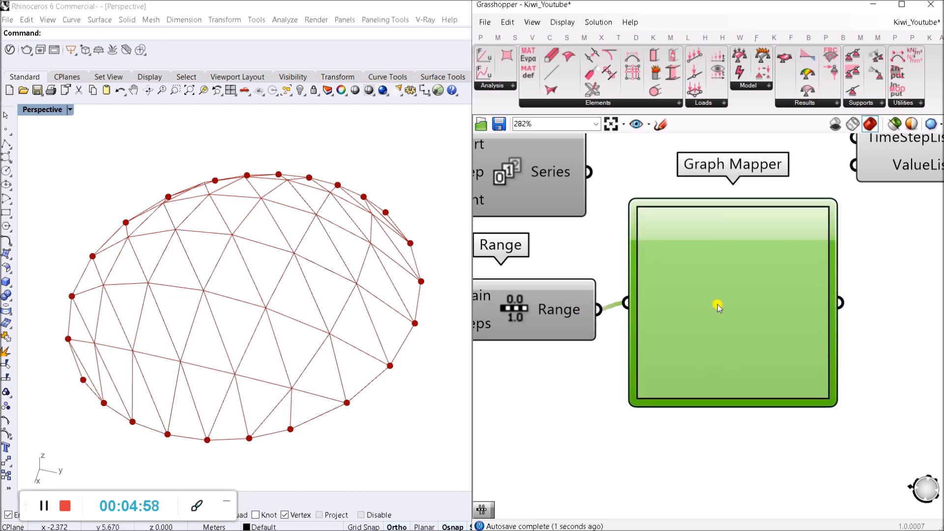
Set the Graph Mapper's graph type to Bezier and shape its handles into a curve that starts flat and ends steeply.
right_click(733, 298)
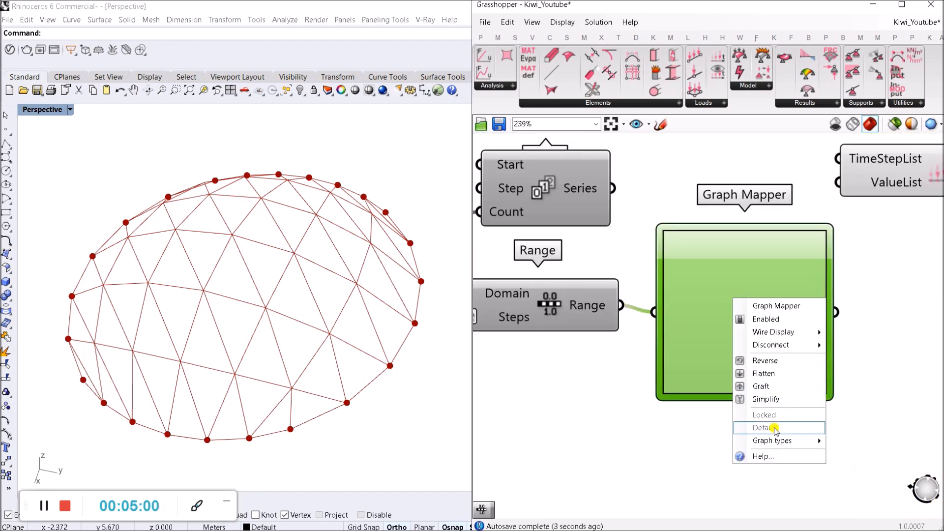
mouse_move(771, 444)
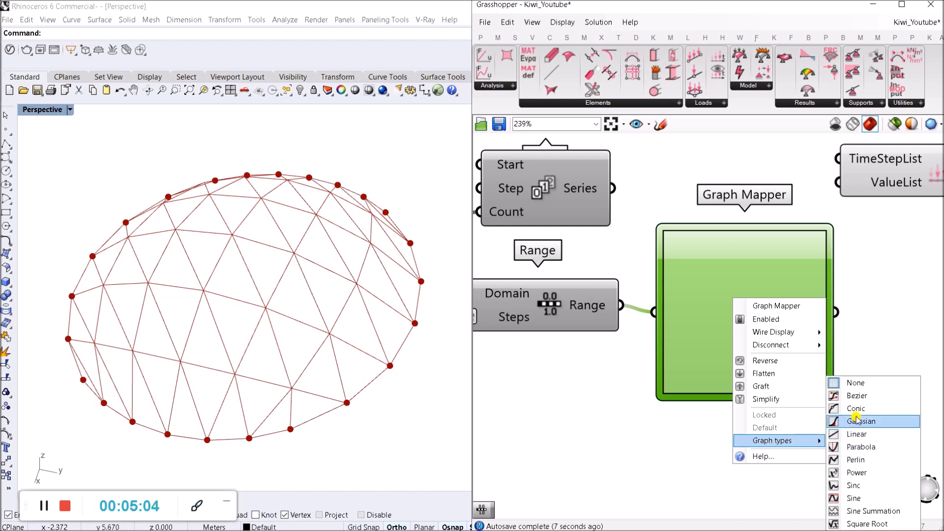
click(858, 395)
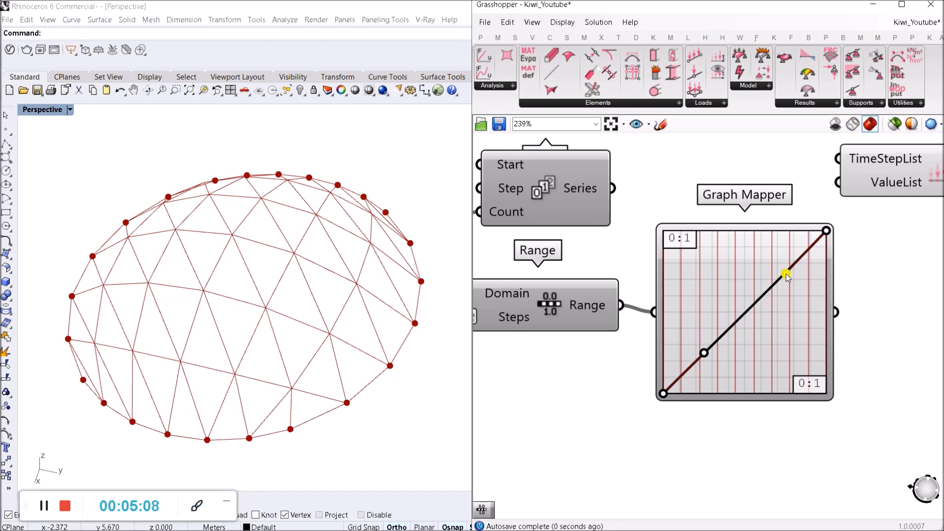
drag(786, 273, 849, 399)
drag(705, 353, 759, 379)
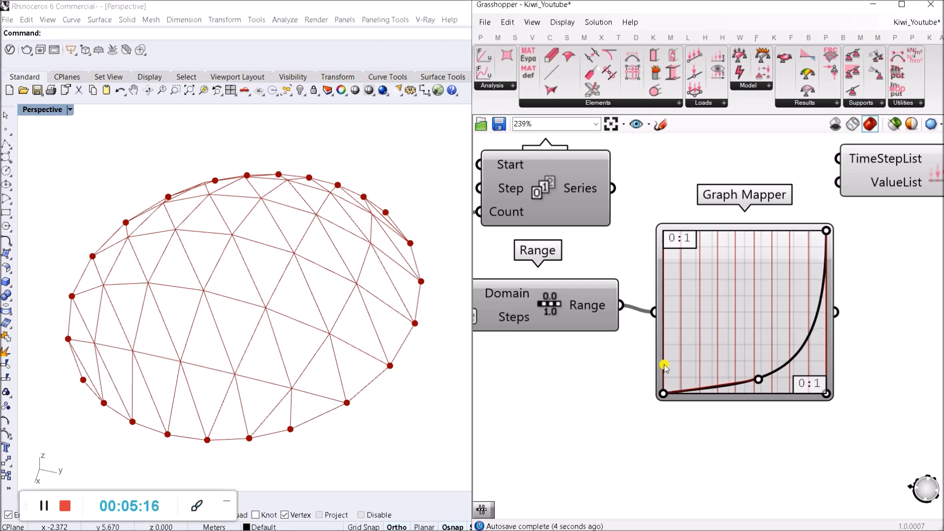
Add a Multiplication component right of the Graph Mapper and connect the Graph Mapper's output to its A input.
scroll(736, 405, down, 5)
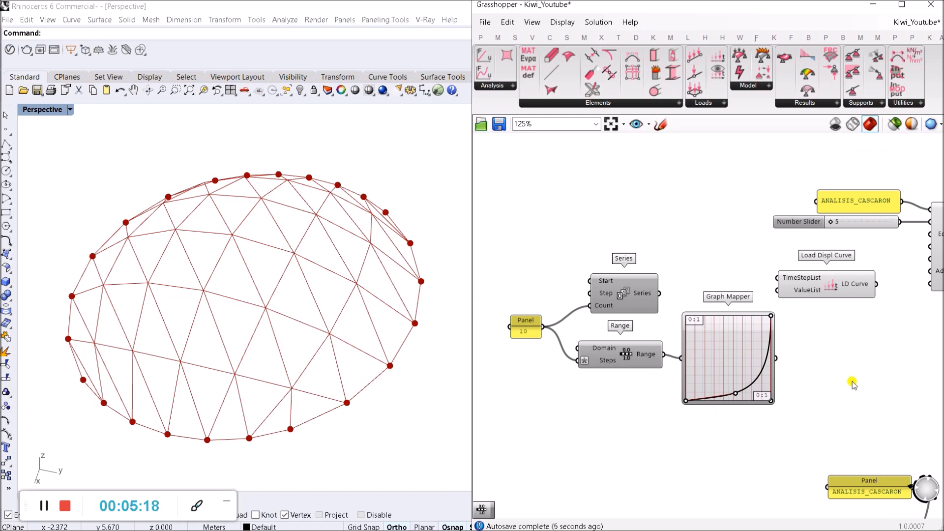
scroll(831, 378, up, 3)
scroll(755, 350, up, 3)
double_click(815, 365)
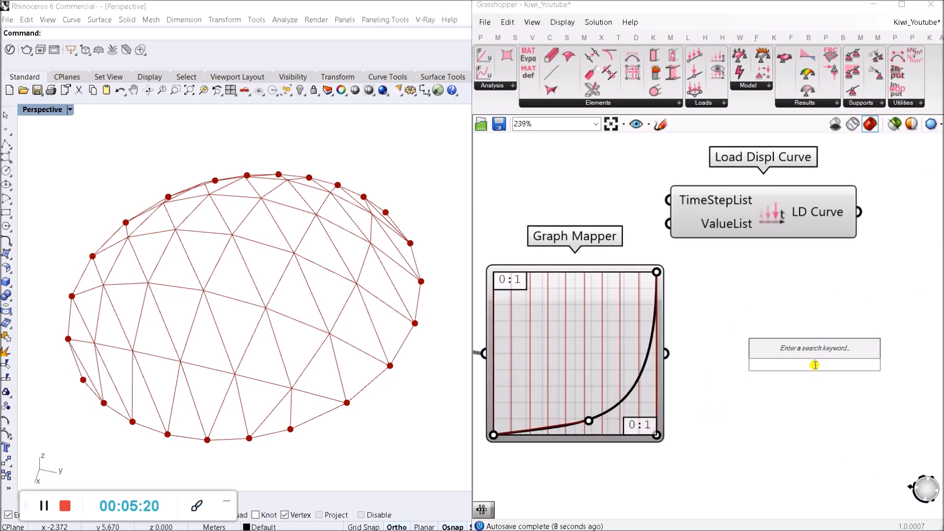
text(MUL)
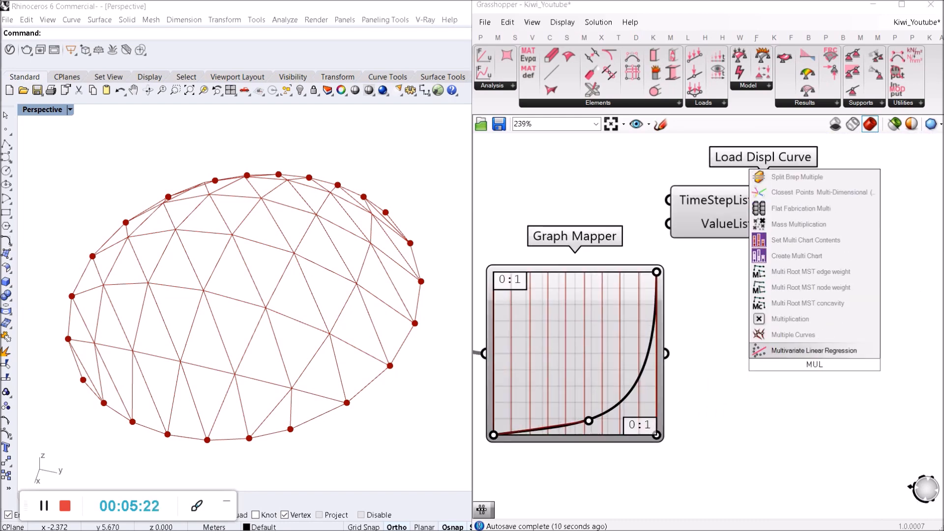
key(Return)
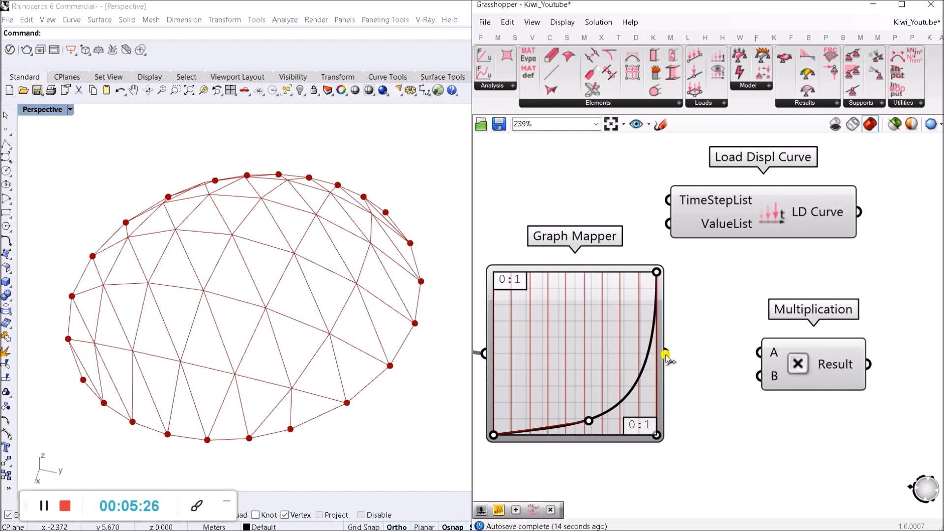
drag(666, 355, 760, 353)
scroll(757, 364, down, 4)
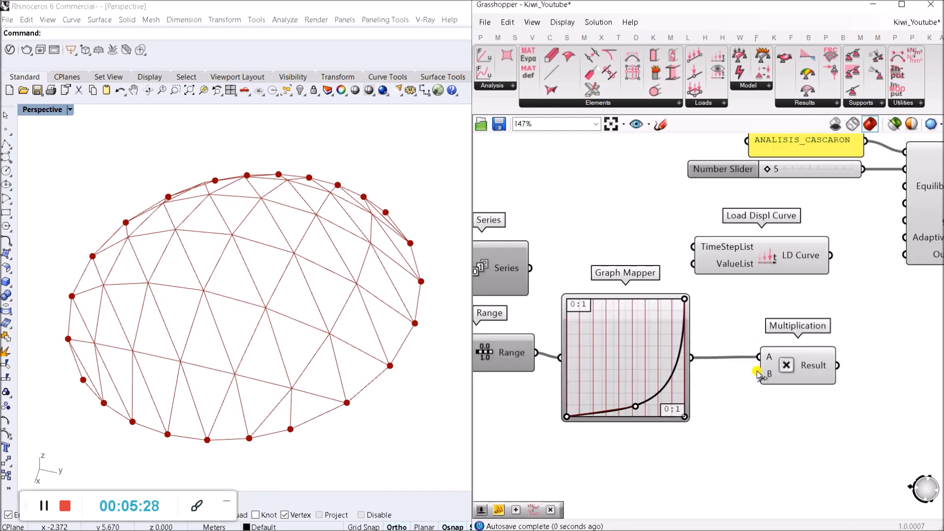
Add a panel containing 10 below the Graph Mapper and connect it to the Multiplication component's B input.
double_click(722, 407)
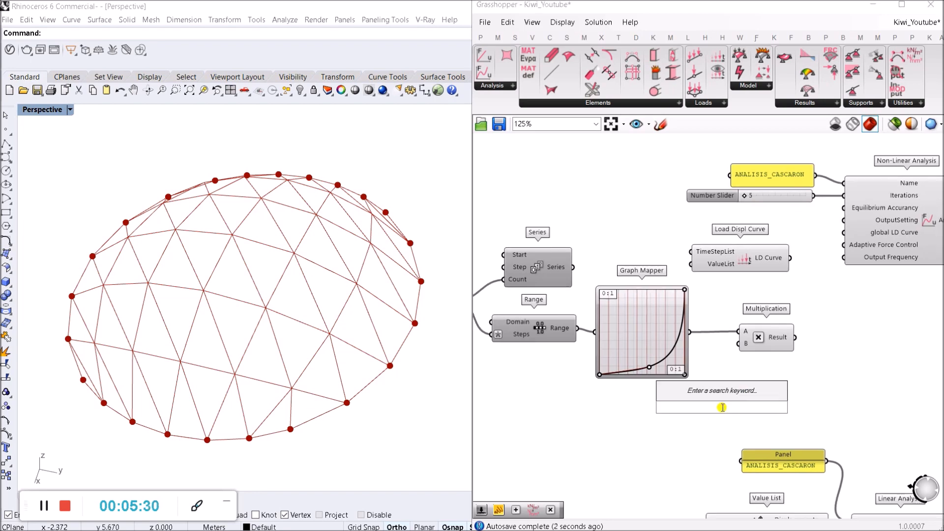
text("10)
key(Return)
scroll(726, 410, up, 4)
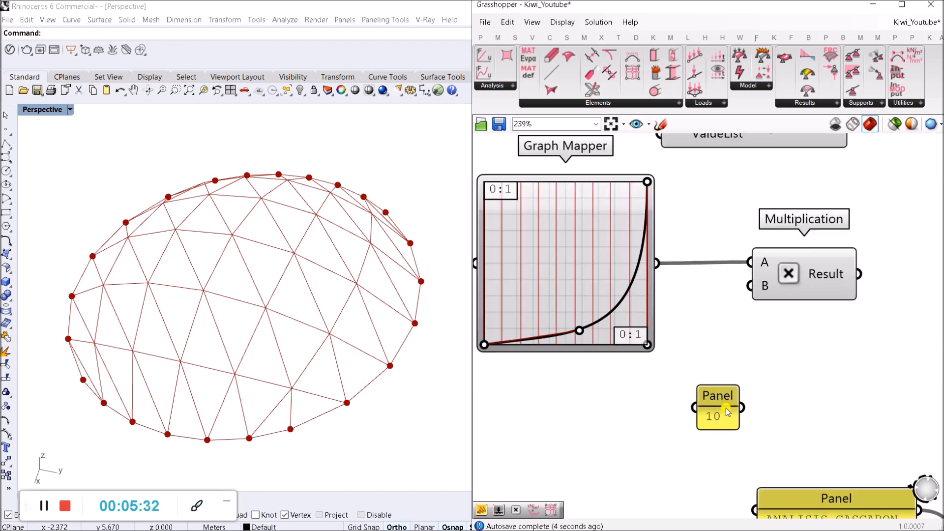
drag(741, 408, 749, 305)
scroll(732, 374, down, 2)
scroll(716, 378, up, 2)
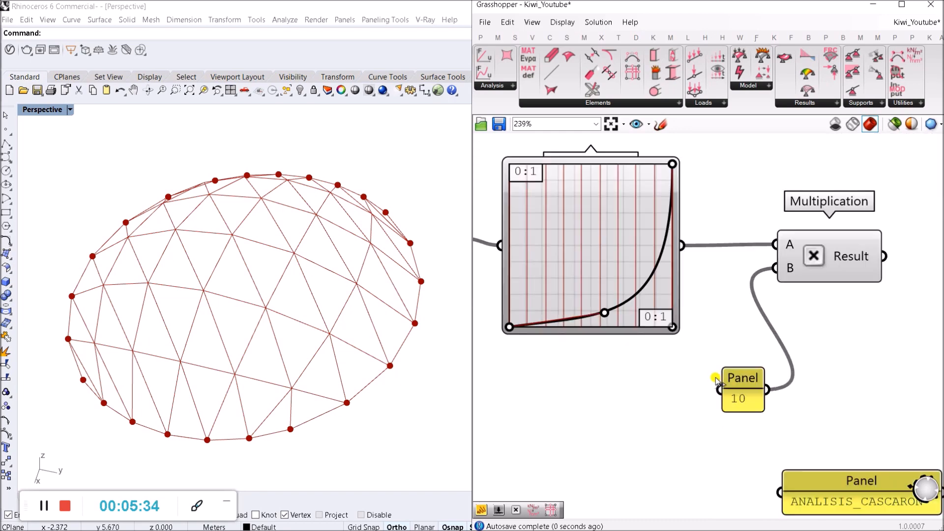
Move the Series, Range, Graph Mapper, Multiplication and 10 panels together farther left of the Load Displ Curve component.
scroll(716, 379, down, 2)
scroll(728, 393, down, 3)
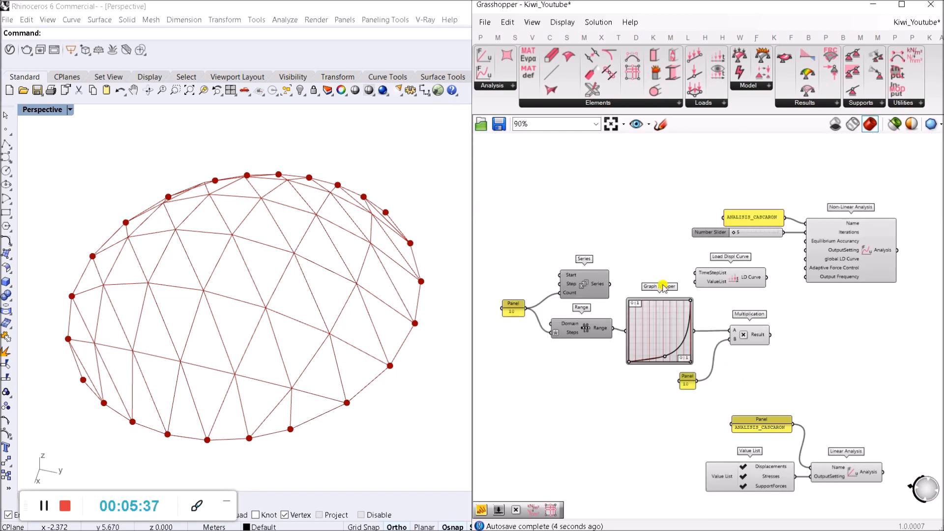
scroll(810, 417, down, 2)
drag(810, 418, 562, 342)
drag(698, 379, 635, 371)
click(776, 380)
Connect the Multiplication result to the Load Displ Curve's ValueList input and the Series output to its TimeStepList input.
scroll(715, 333, up, 3)
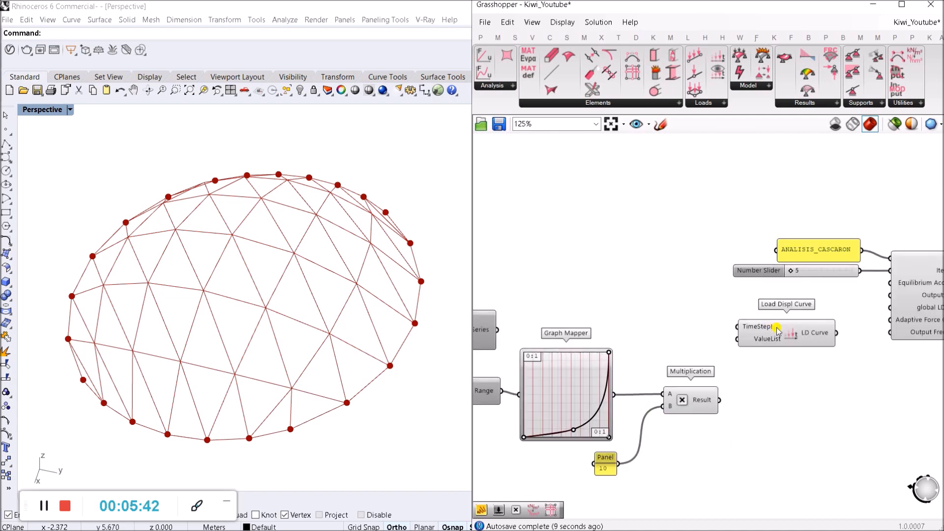
drag(737, 338, 720, 399)
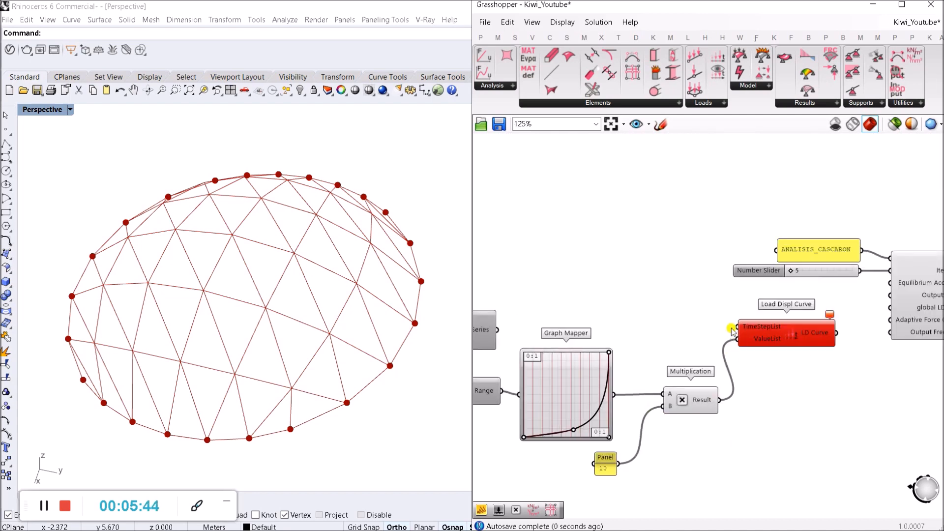
drag(733, 329, 497, 330)
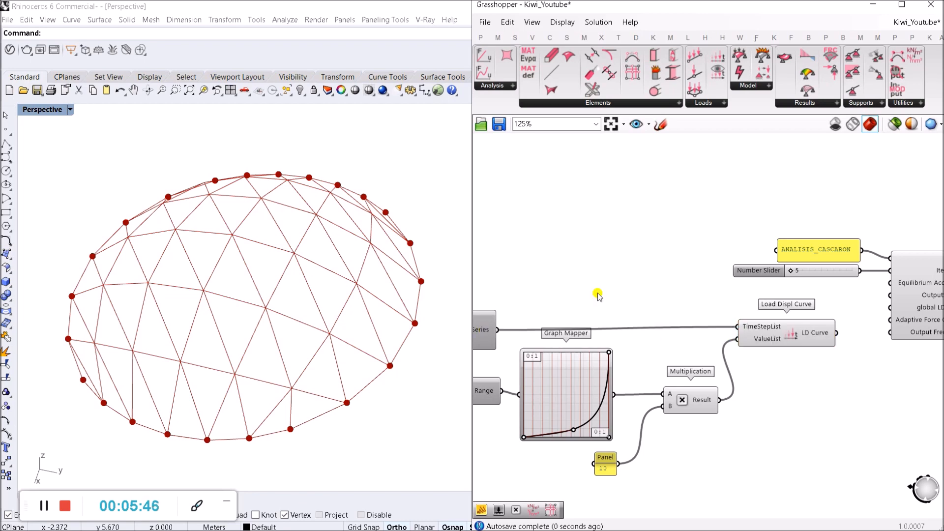
Move the Load Displ Curve and all components feeding it slightly up and left, away from Non-Linear Analysis.
scroll(597, 295, down, 2)
scroll(728, 373, down, 2)
drag(754, 420, 520, 318)
drag(739, 341, 732, 328)
click(822, 346)
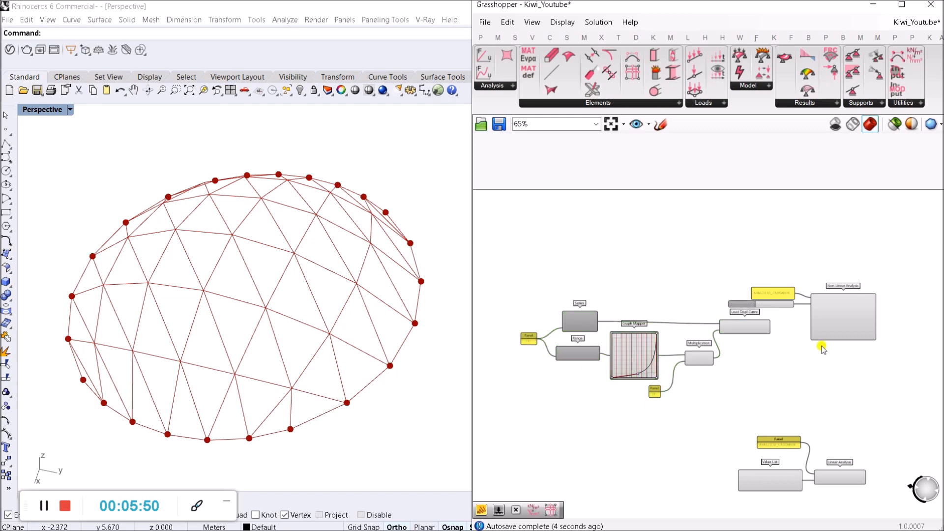
Connect the LD Curve output to the global LD Curve input of the Non-Linear Analysis component.
scroll(821, 347, up, 6)
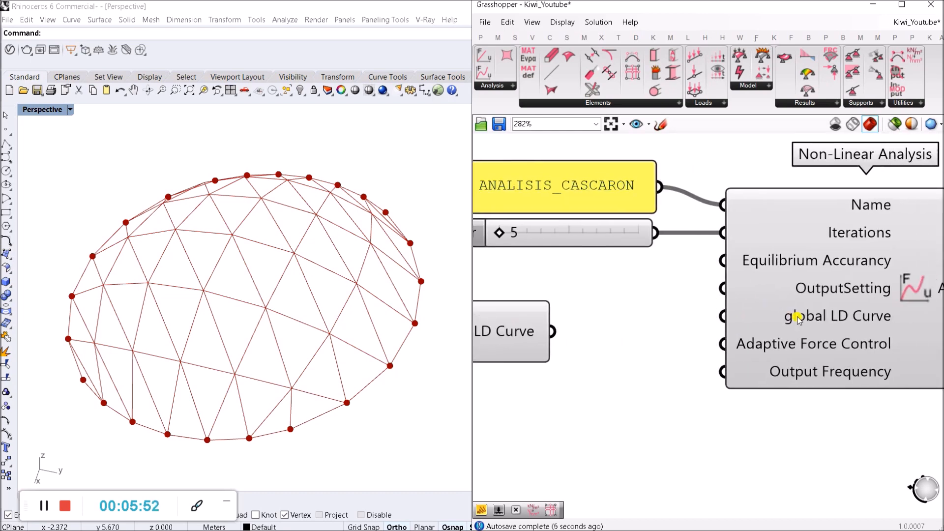
mouse_move(792, 319)
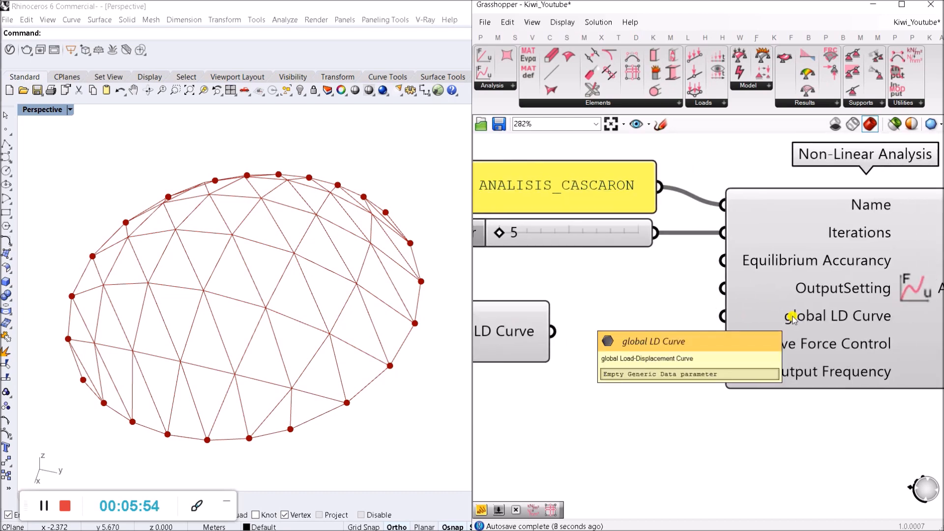
drag(722, 315, 554, 331)
scroll(649, 389, down, 4)
scroll(799, 327, up, 4)
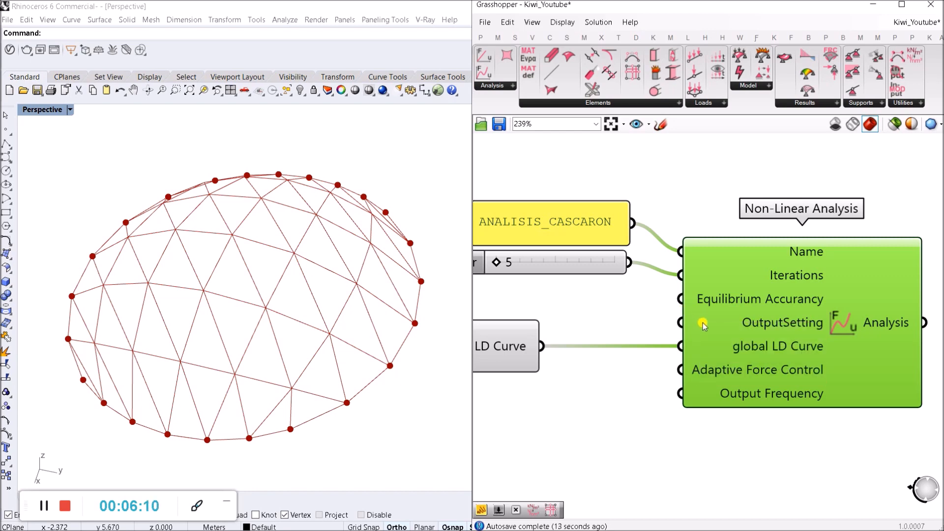
Add a Value List above the ANALISIS_CASCARON panel and connect it to the Non-Linear Analysis component's OutputSetting input.
right_drag(618, 237, 672, 240)
scroll(705, 206, down, 3)
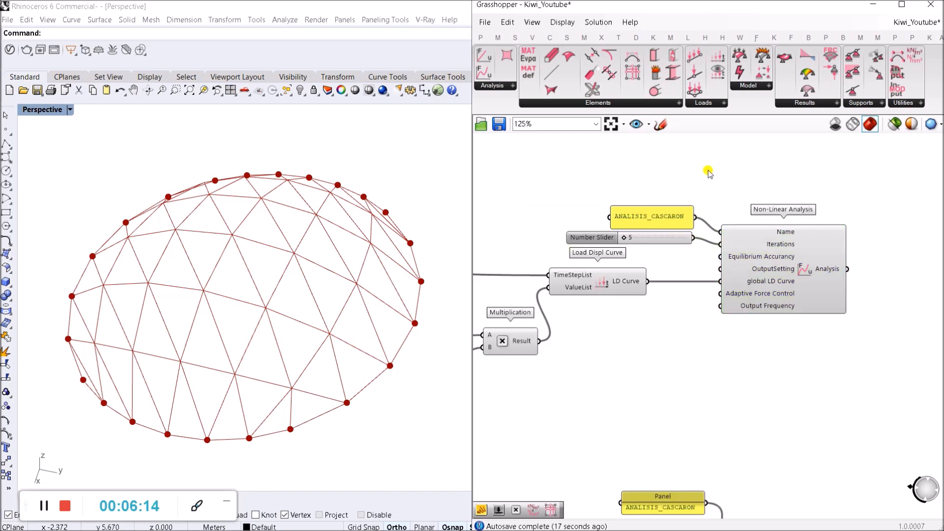
double_click(708, 169)
text(vALUE)
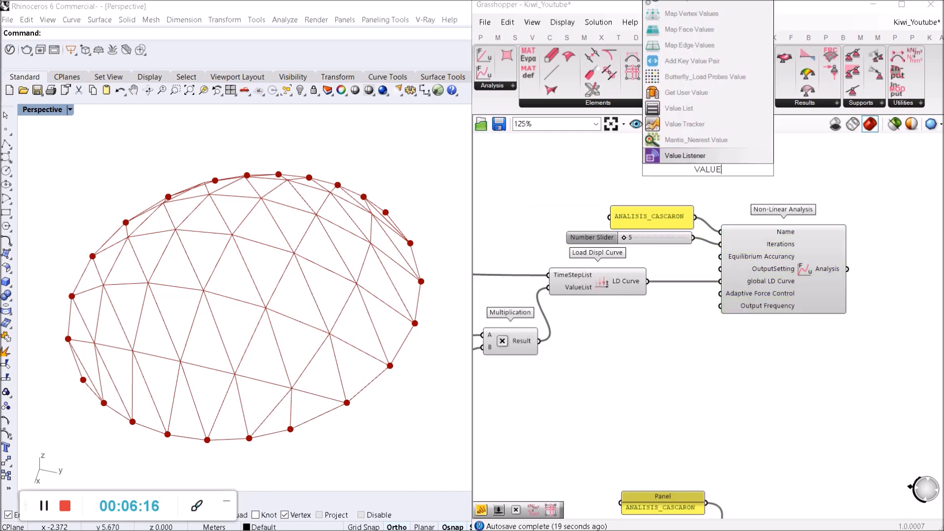
key(Return)
scroll(708, 168, up, 3)
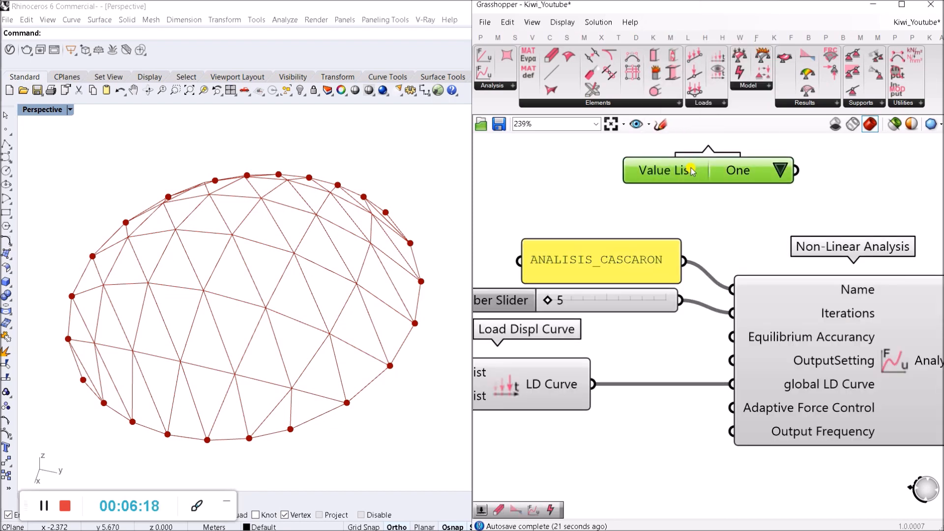
drag(697, 169, 566, 183)
drag(678, 184, 708, 361)
drag(696, 227, 635, 199)
click(786, 177)
scroll(782, 178, down, 3)
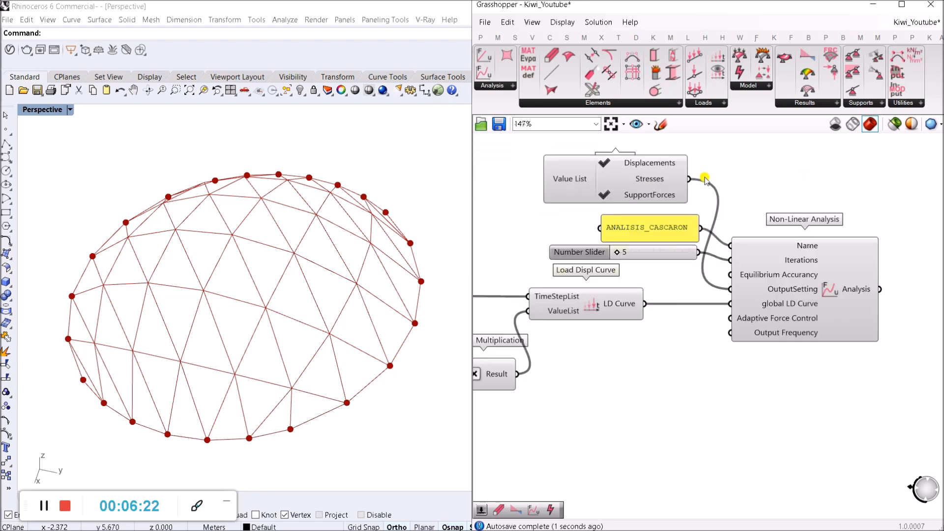
Enable Stresses in the Value List feeding the Non-Linear Analysis output setting.
right_drag(706, 178, 743, 215)
scroll(649, 217, up, 4)
click(644, 221)
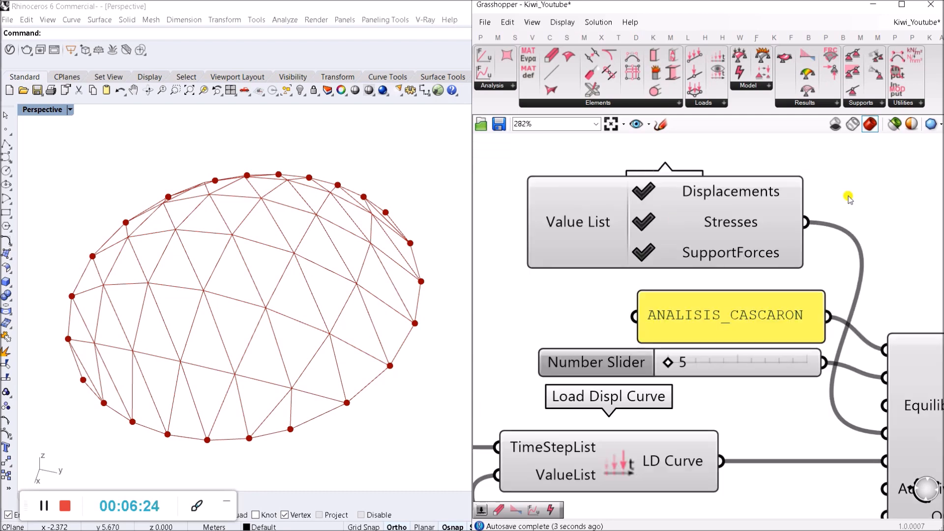
scroll(847, 196, down, 5)
scroll(791, 292, up, 3)
scroll(790, 291, down, 5)
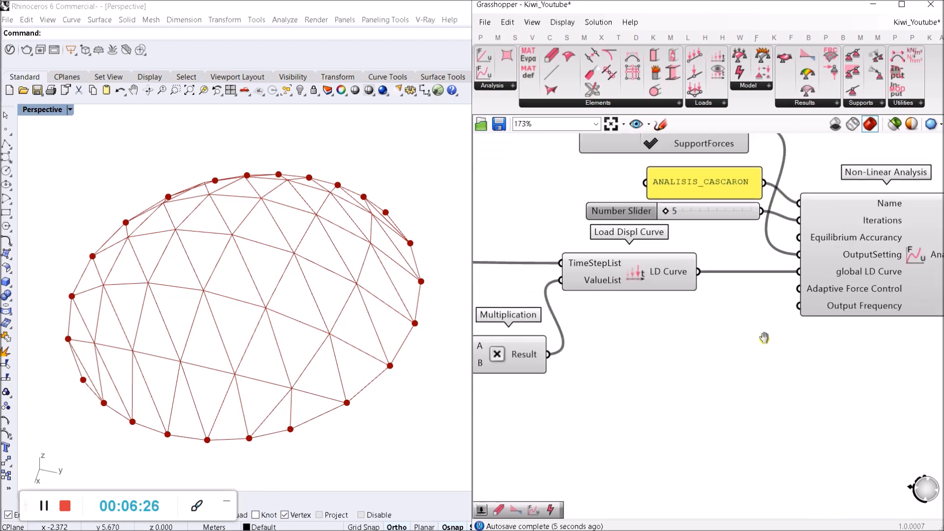
Move the Non-Linear Analysis component slightly right, farther from its input components.
scroll(836, 297, up, 4)
click(836, 297)
click(786, 176)
drag(818, 300, 820, 296)
click(786, 196)
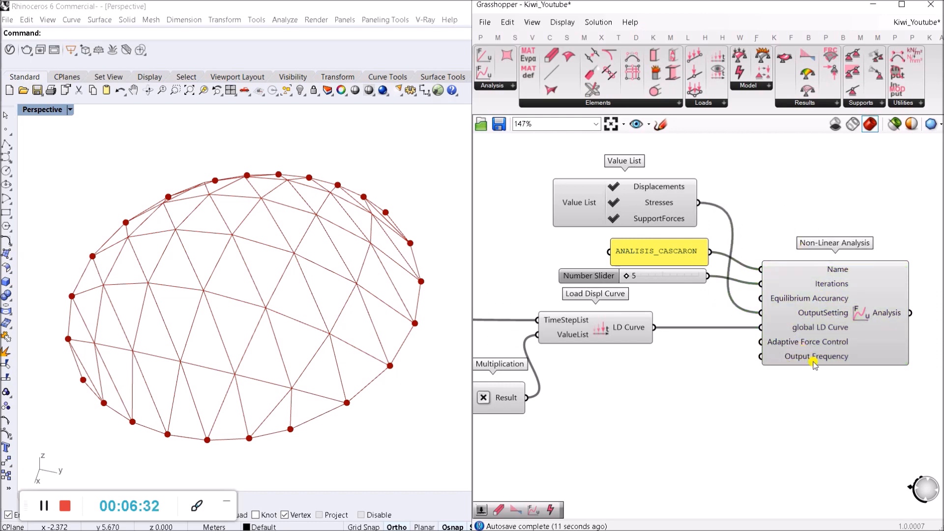
Examine the description of the Non-Linear Analysis component's Adaptive Force Control input.
scroll(813, 363, up, 4)
drag(791, 417, 704, 336)
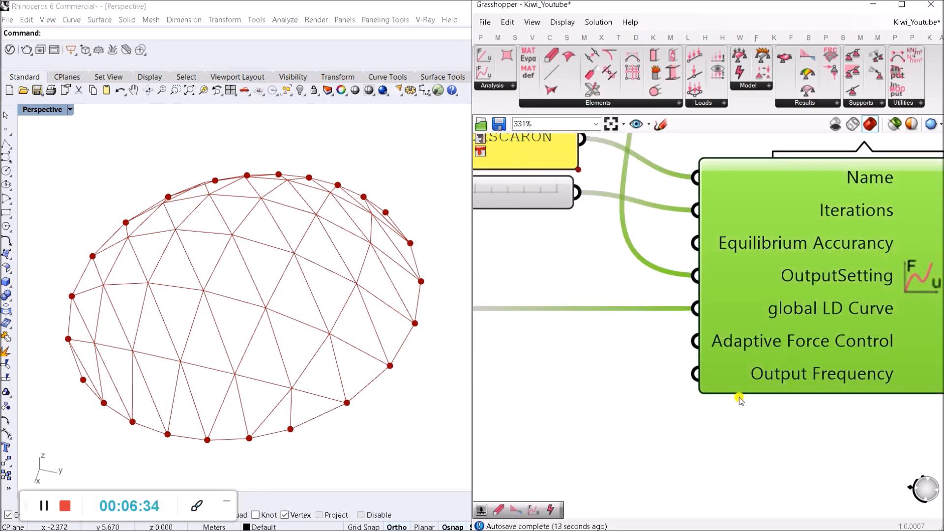
click(771, 415)
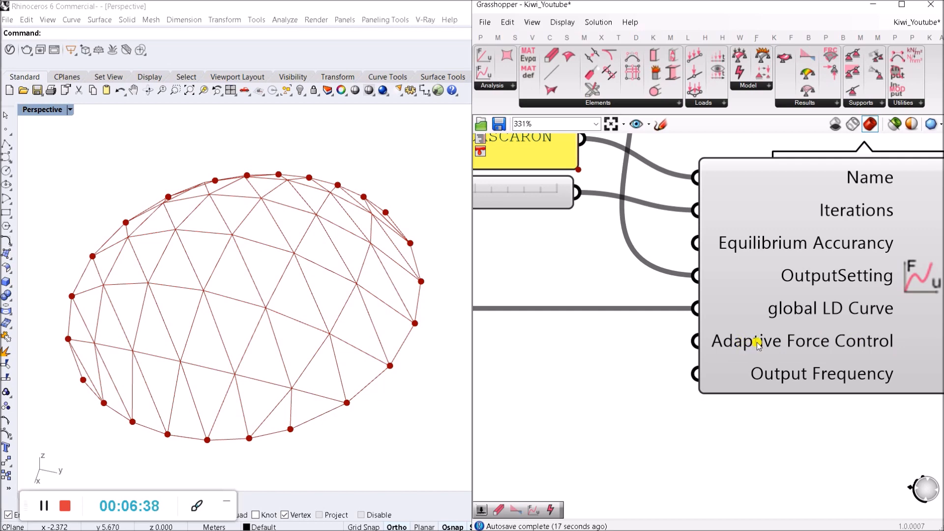
mouse_move(893, 357)
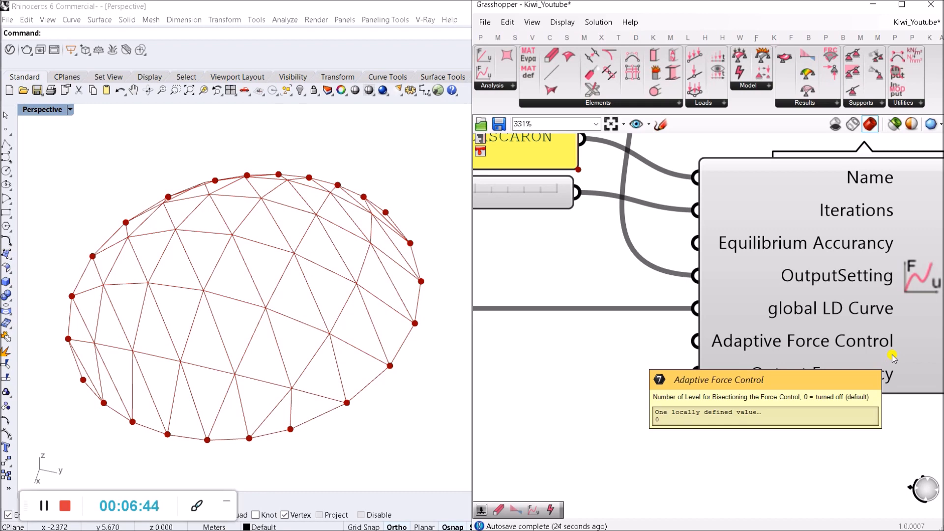
scroll(828, 397, down, 2)
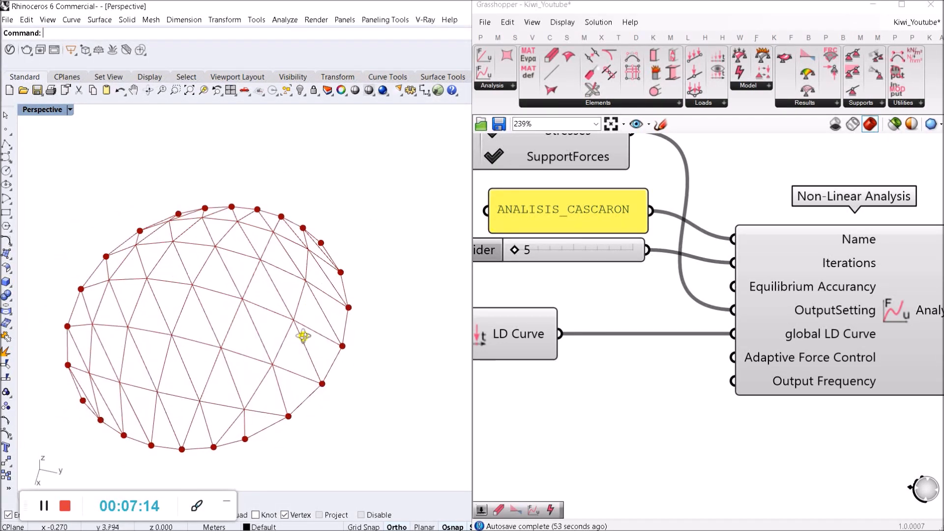
double_click(634, 406)
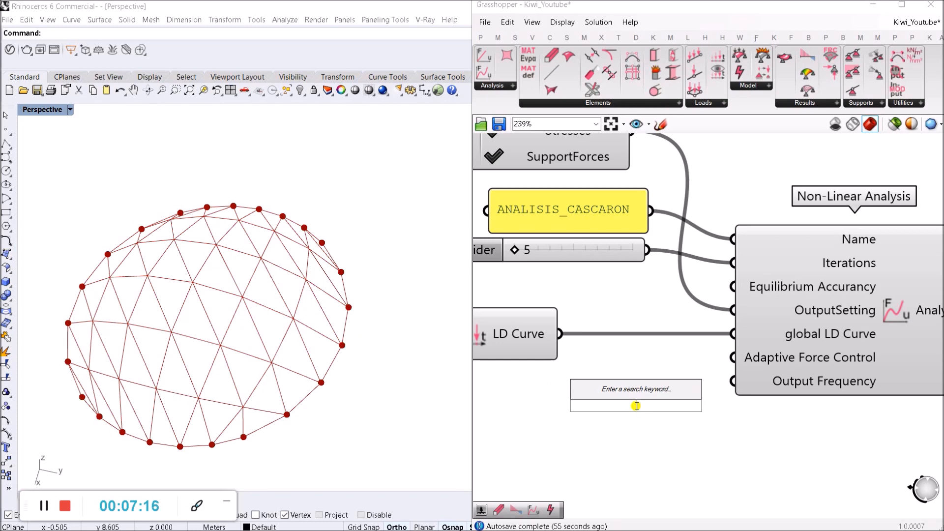
double_click(585, 429)
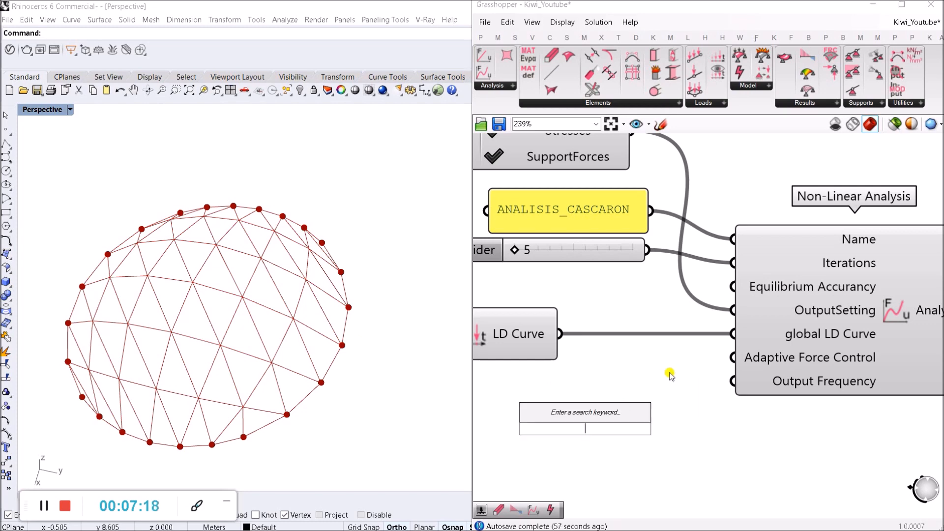
mouse_move(779, 364)
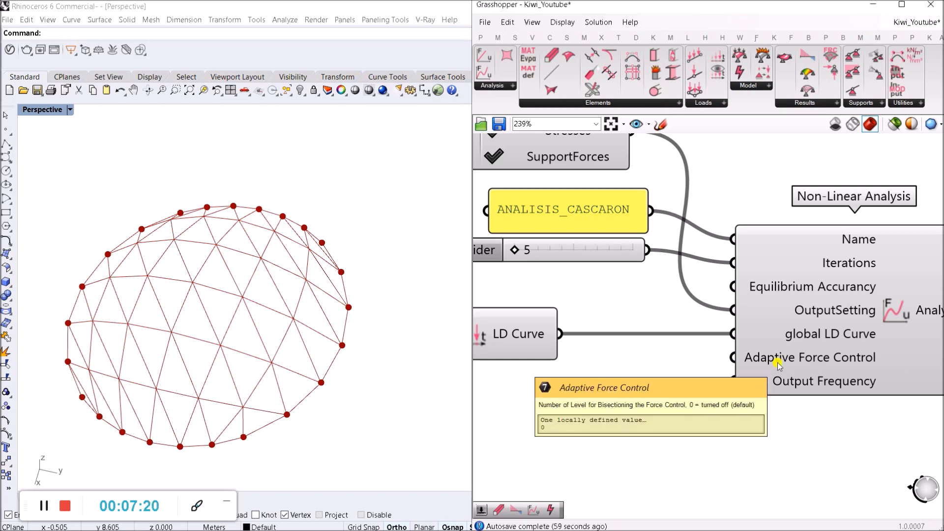
Add a panel containing 4 below the LD Curve output and connect it to the Adaptive Force Control input.
double_click(695, 394)
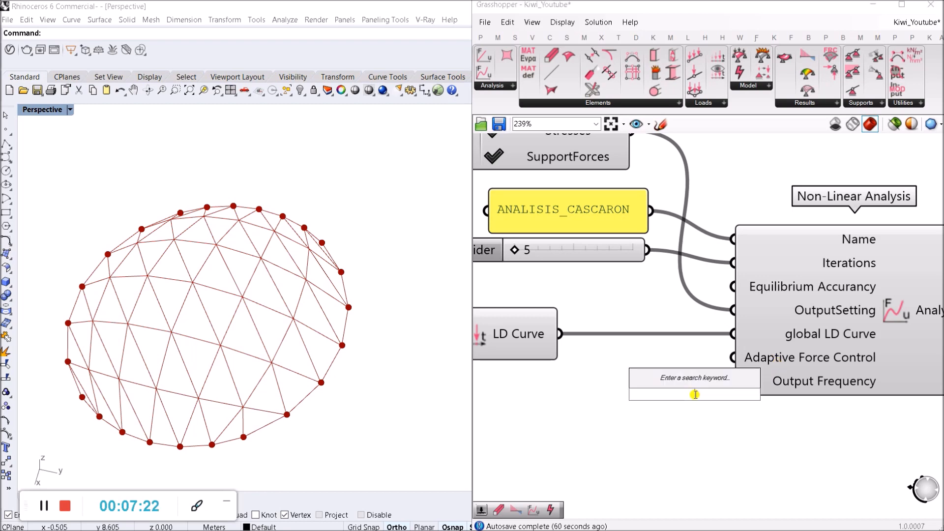
text(Panel)
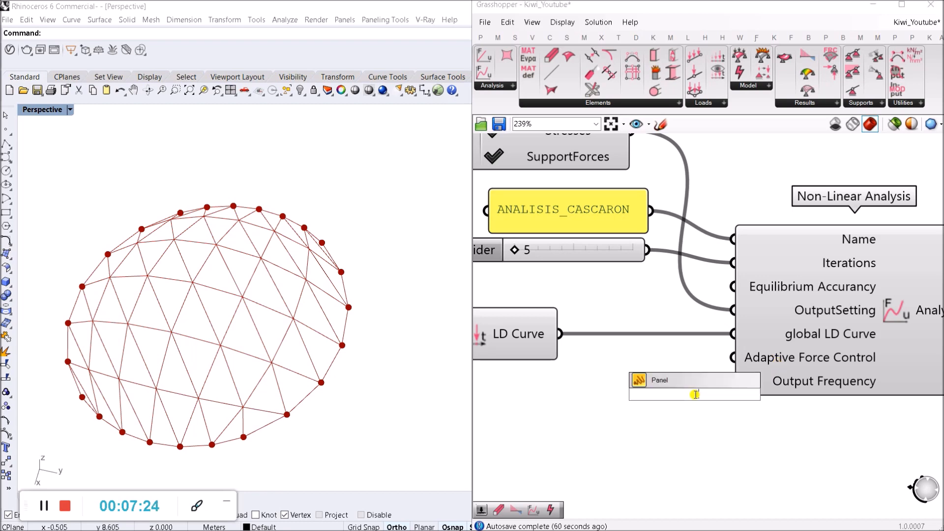
key(Return)
drag(695, 393, 727, 363)
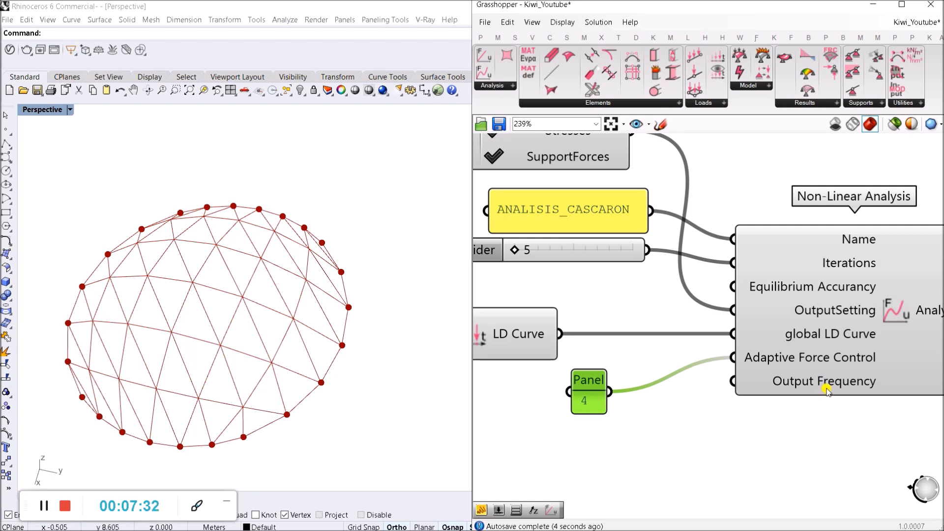
mouse_move(571, 385)
mouse_down()
mouse_move(549, 385)
mouse_move(580, 378)
mouse_up()
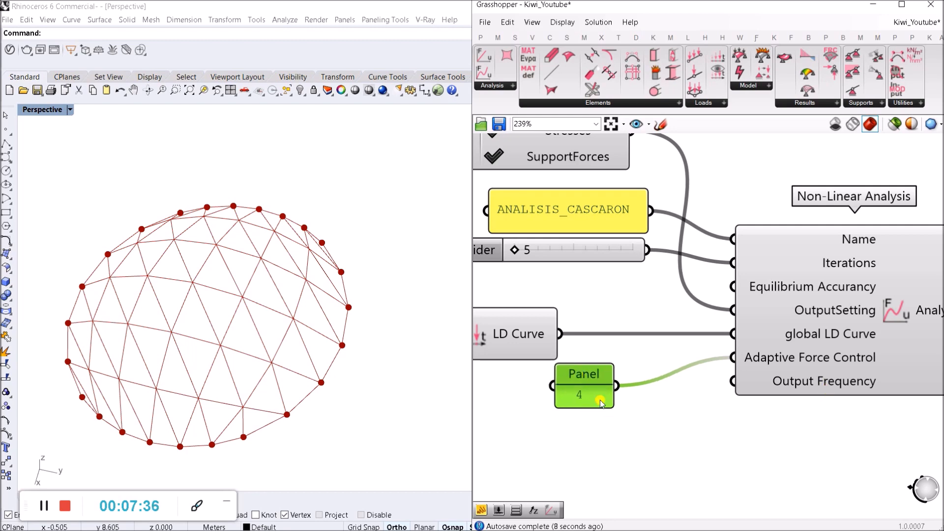
scroll(622, 401, down, 4)
scroll(622, 400, up, 5)
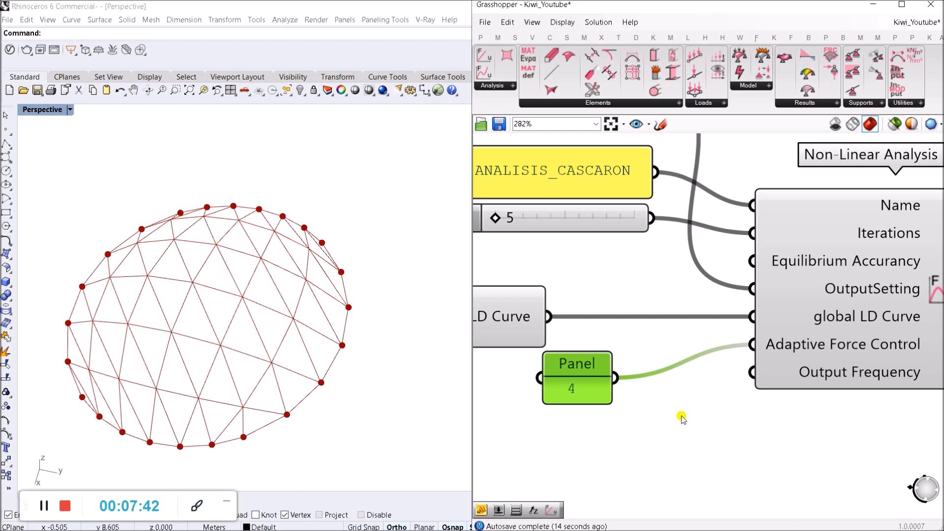
Move the panel containing 4 farther from the Non-Linear Analysis component, placing it below the Load Displ Curve component.
right_drag(527, 401, 628, 411)
drag(674, 376, 603, 373)
click(703, 433)
right_drag(913, 405, 776, 411)
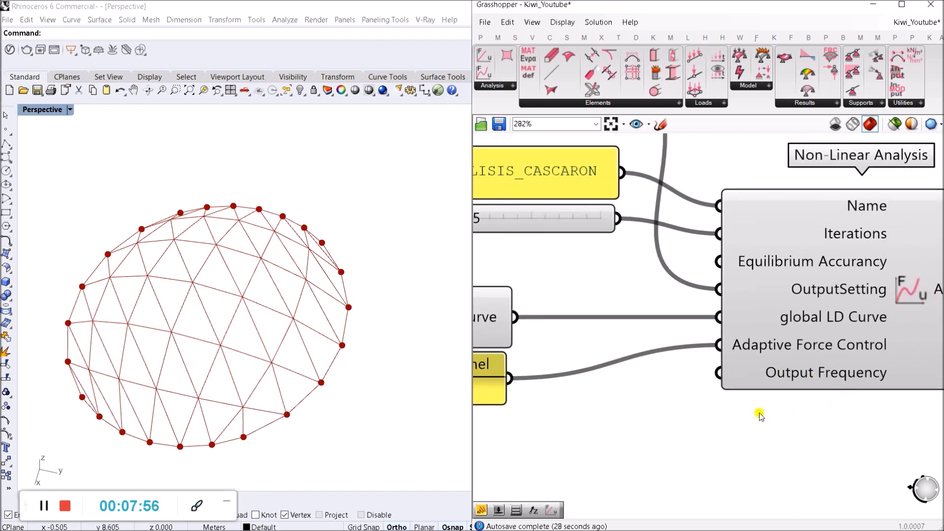
scroll(760, 413, down, 1)
click(535, 386)
drag(535, 386, 527, 387)
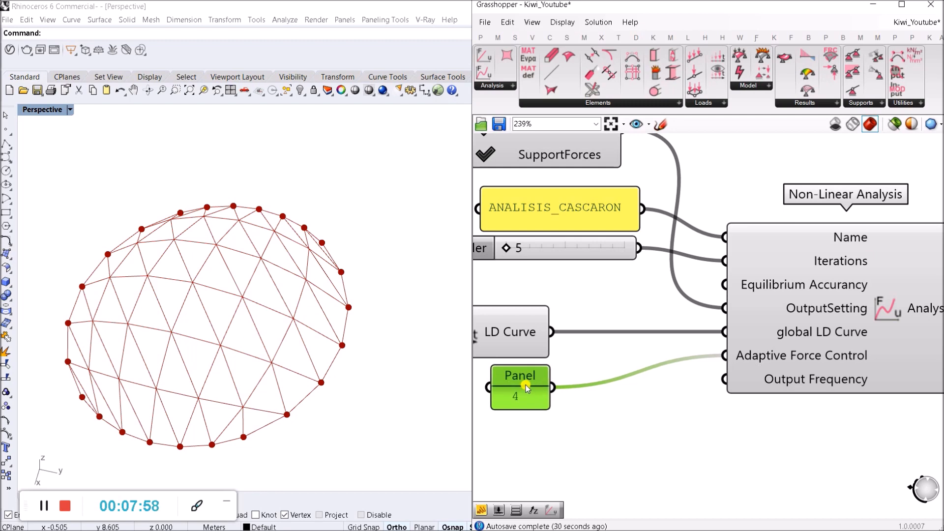
click(681, 413)
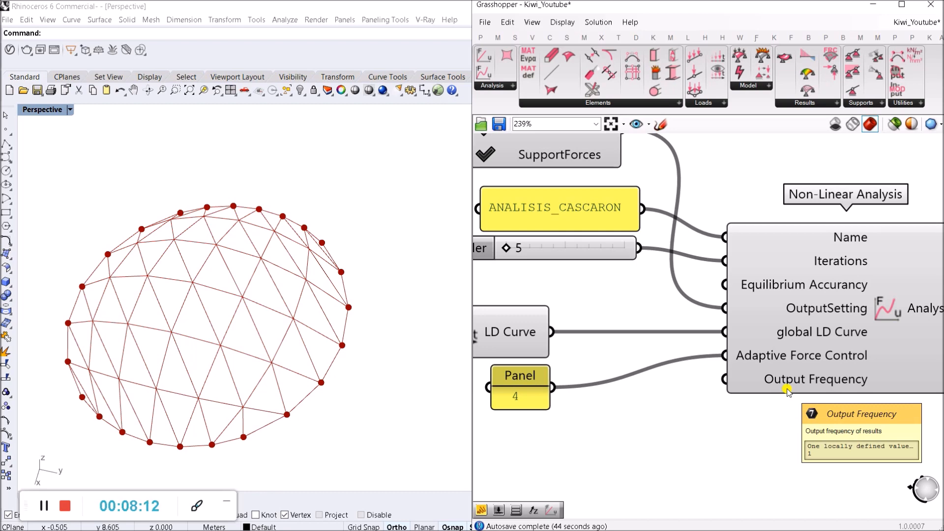
Nudge the Non-Linear Analysis component slightly up relative to its input components.
scroll(787, 391, down, 2)
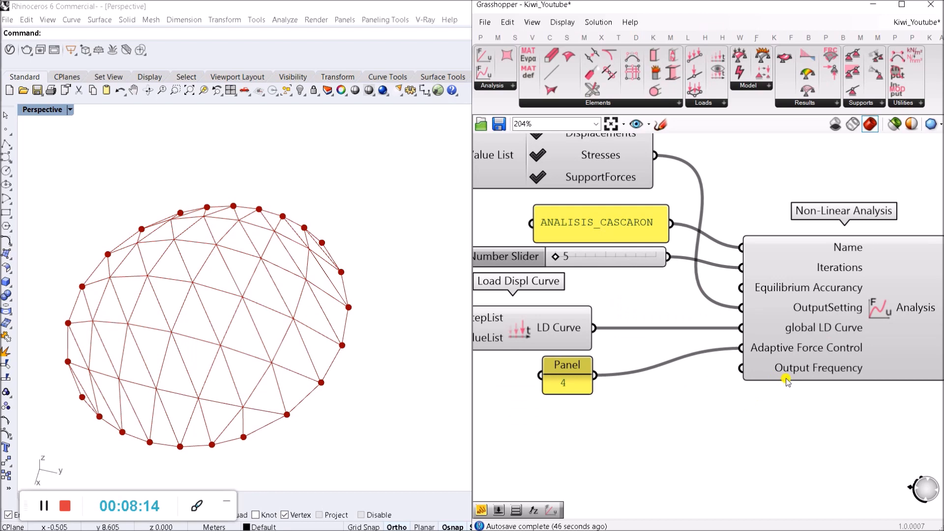
scroll(786, 381, down, 2)
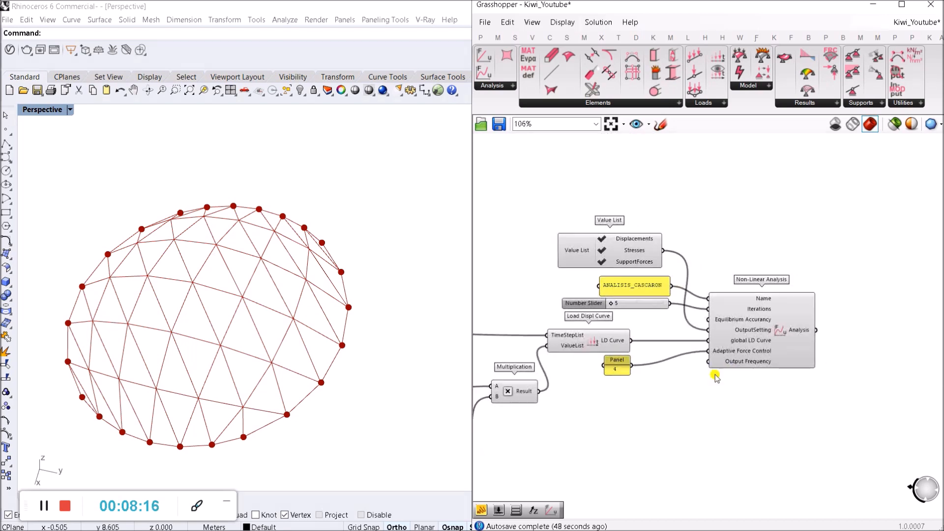
scroll(713, 366, up, 2)
click(743, 320)
click(727, 417)
scroll(726, 417, down, 3)
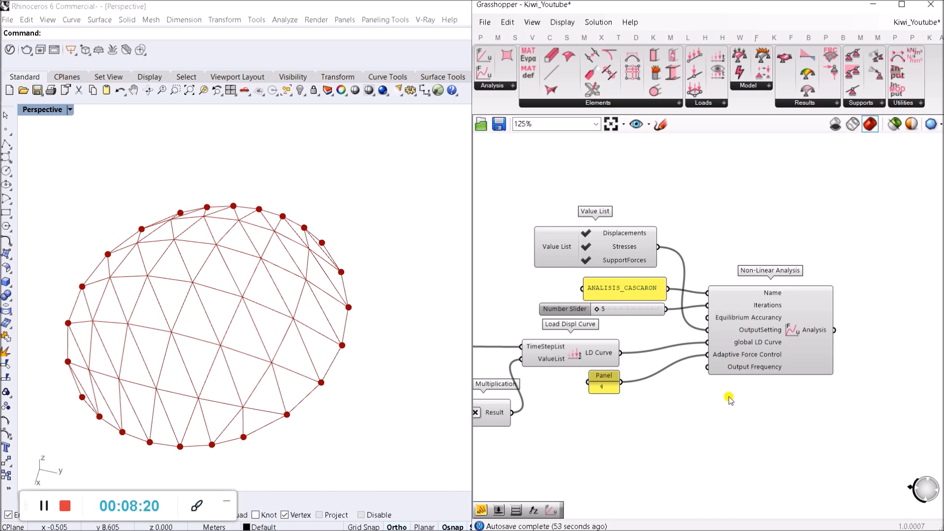
scroll(727, 381, down, 5)
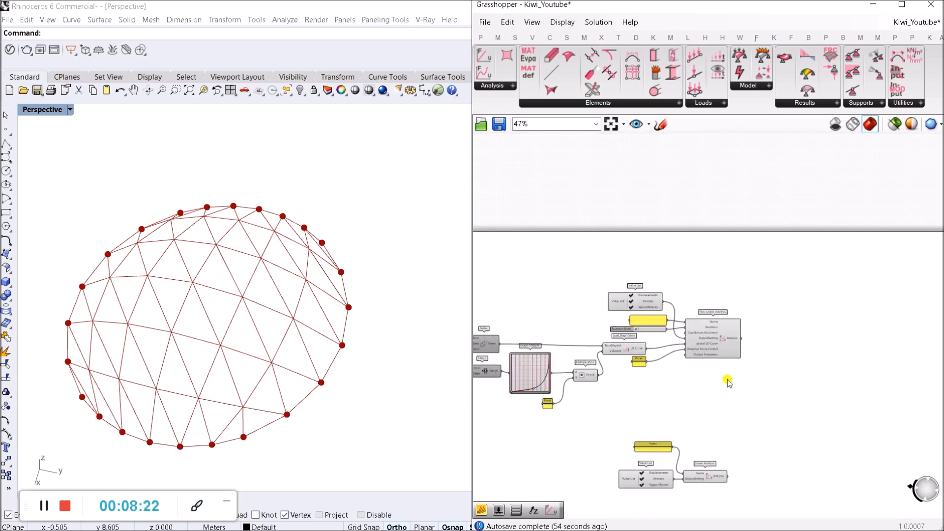
Move the Non-Linear Analysis component and all its input components closer to the Linear Analysis setup and group them.
right_drag(673, 346, 733, 345)
drag(814, 353, 524, 221)
drag(771, 291, 767, 317)
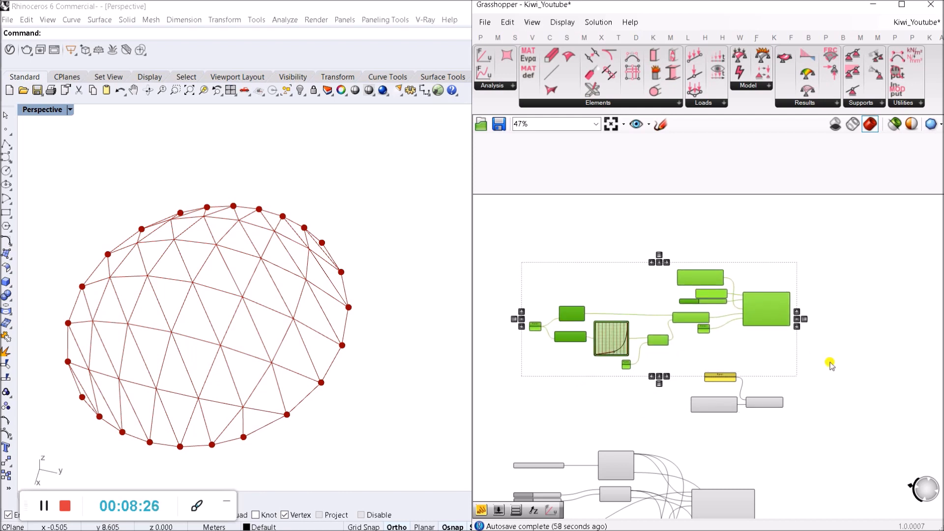
key(ctrl+g)
Group the Linear Analysis component with its name panel and Value List, and shift the group slightly down.
right_drag(837, 380, 825, 330)
drag(807, 405, 671, 332)
key(ctrl+g)
drag(714, 353, 703, 370)
click(803, 350)
right_drag(799, 385, 769, 353)
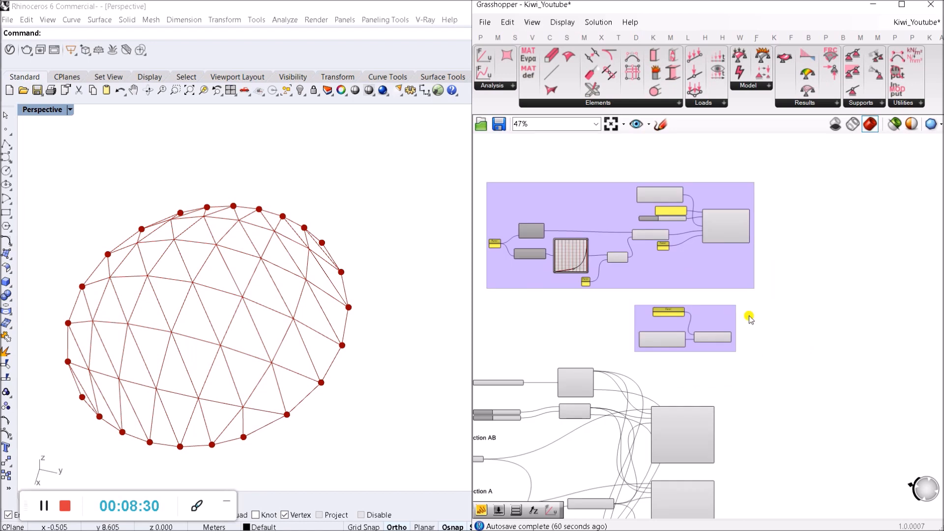
Examine the grouped non-linear and linear analysis setups, from the Series and Range inputs to the Analysis outputs.
scroll(713, 279, up, 3)
click(724, 219)
click(816, 264)
right_drag(783, 284, 871, 379)
right_drag(547, 351, 588, 349)
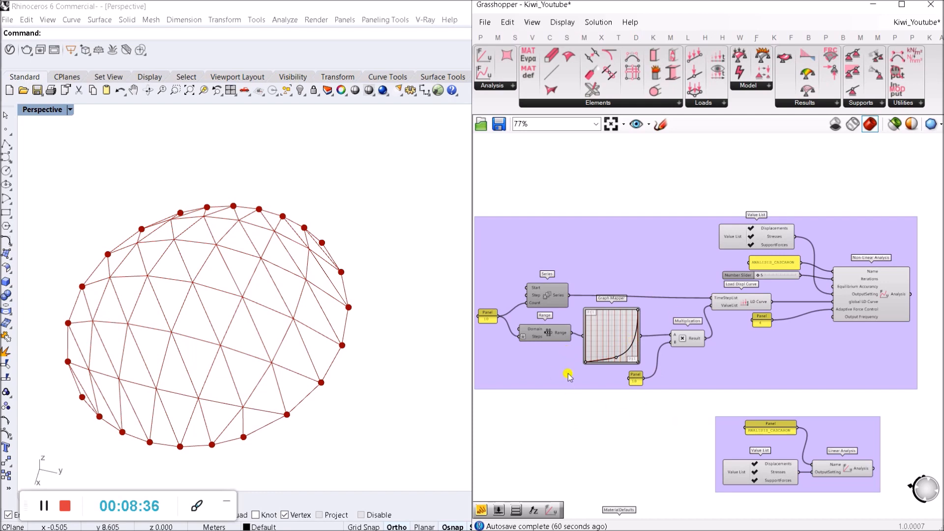
right_drag(628, 373, 559, 352)
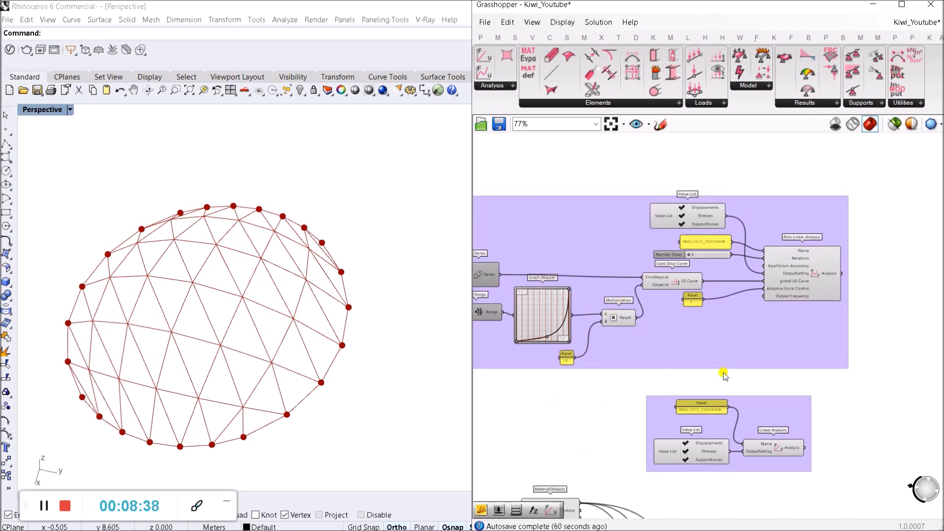
scroll(799, 280, down, 2)
right_drag(784, 415, 741, 333)
scroll(783, 364, down, 3)
Add an AnalysisModel component in the empty canvas area beyond the Beam Element components and bring it nearer to the analysis groups.
double_click(740, 333)
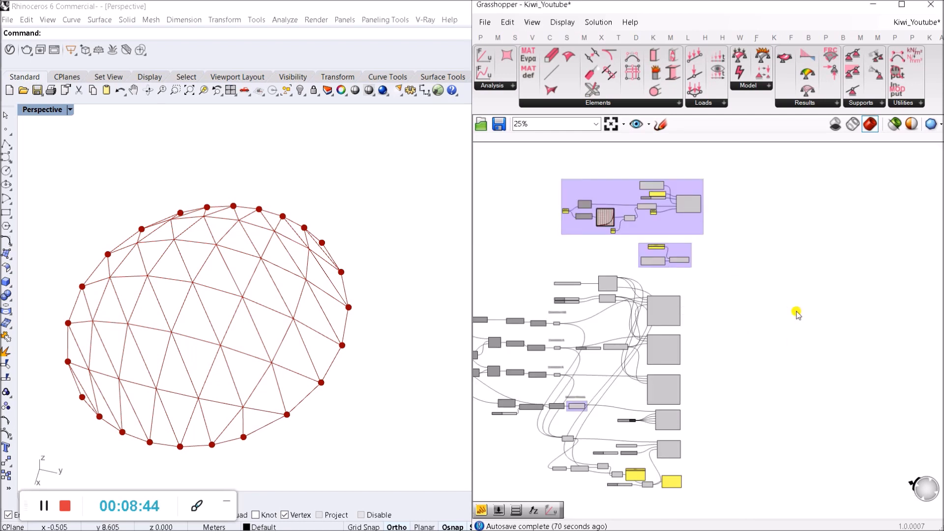
click(749, 87)
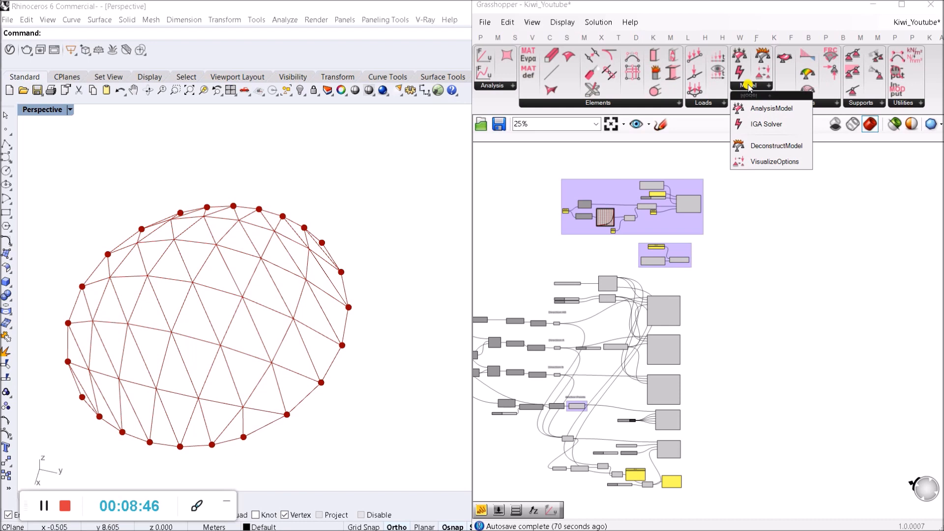
drag(780, 109, 792, 341)
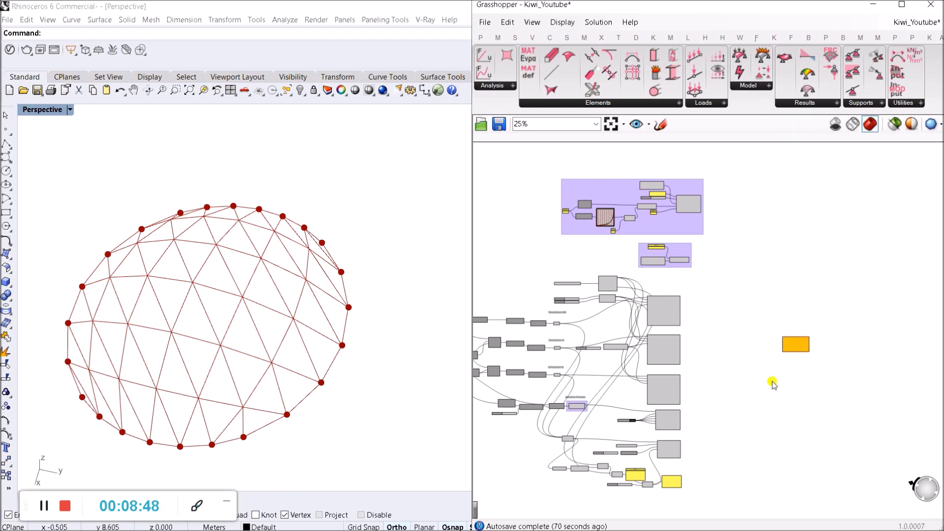
scroll(774, 381, up, 6)
scroll(745, 339, down, 3)
right_drag(668, 344, 710, 399)
drag(817, 401, 757, 280)
scroll(717, 210, up, 2)
right_drag(717, 209, 758, 372)
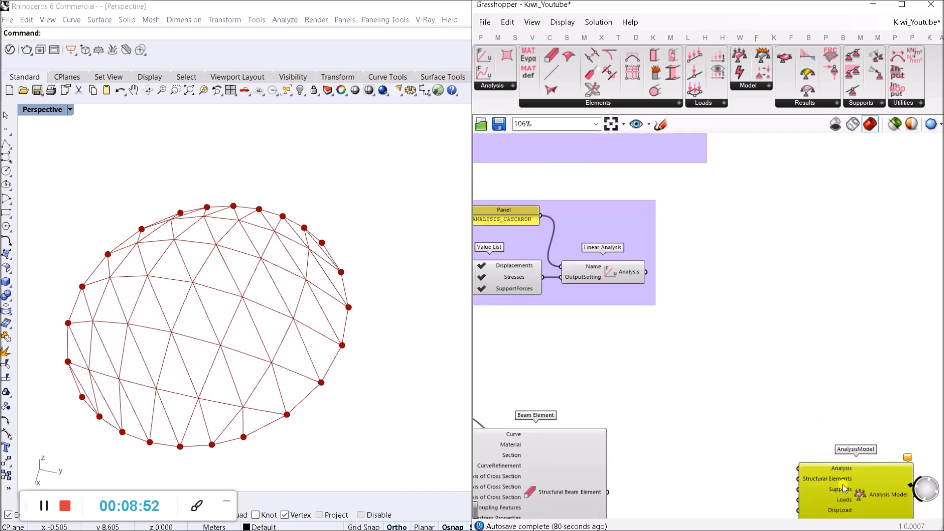
drag(843, 486, 786, 287)
Connect the Non-Linear Analysis output to the AnalysisModel's Analysis input.
right_drag(704, 230, 780, 337)
scroll(793, 364, up, 2)
right_drag(838, 249, 820, 321)
scroll(816, 326, down, 3)
drag(775, 416, 738, 210)
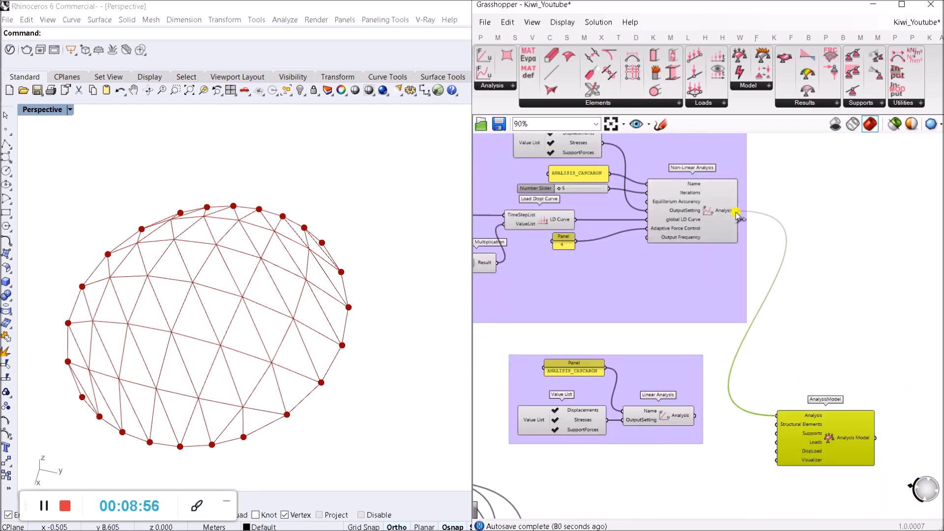
Move the AnalysisModel component down so it sits beside the Beam Element components.
scroll(811, 338, down, 3)
right_drag(797, 463, 776, 267)
drag(790, 240, 773, 324)
scroll(732, 328, up, 6)
drag(687, 315, 747, 315)
right_drag(763, 358, 748, 267)
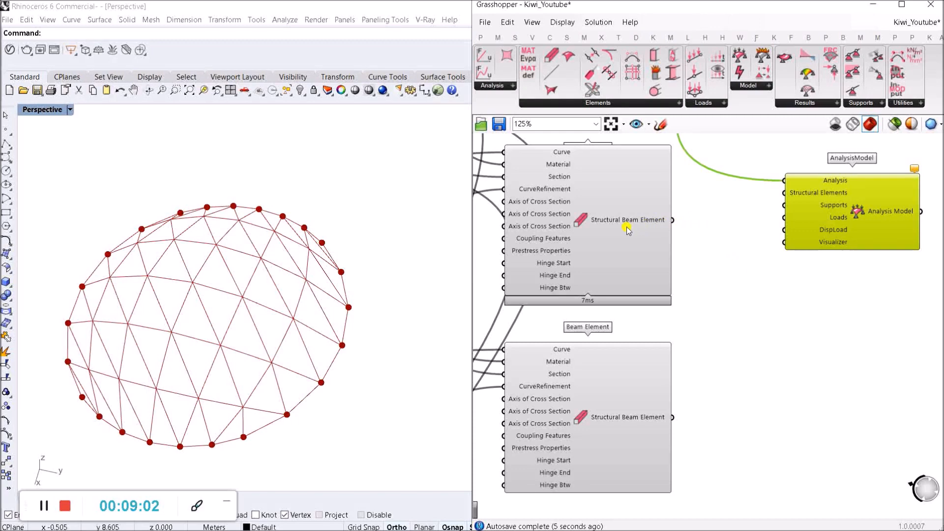
Connect all three Structural Beam Element outputs to the AnalysisModel's Structural Elements input and flatten that input.
drag(678, 221, 673, 417)
scroll(678, 384, down, 5)
scroll(681, 428, up, 4)
scroll(768, 337, down, 5)
shift+drag(687, 383, 757, 236)
scroll(809, 204, up, 2)
scroll(728, 236, up, 3)
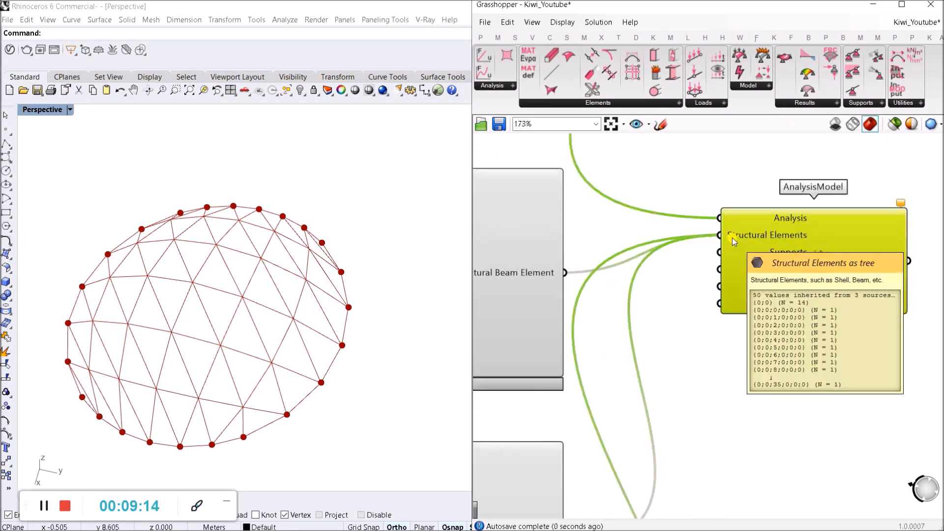
right_click(733, 238)
click(801, 327)
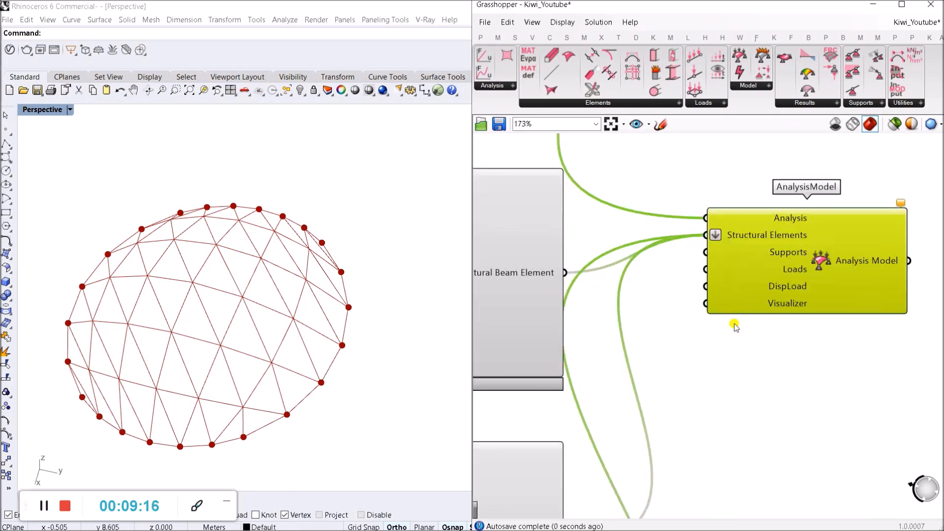
Move the AnalysisModel component farther down, near the last Beam Element and the SupportPoint component.
scroll(733, 321, down, 3)
right_drag(747, 418, 724, 253)
scroll(725, 265, down, 3)
scroll(675, 440, up, 4)
right_drag(674, 440, 669, 420)
drag(666, 330, 755, 500)
scroll(761, 329, down, 3)
scroll(780, 211, up, 5)
right_drag(746, 422, 761, 248)
scroll(752, 295, down, 3)
right_drag(740, 346, 744, 231)
drag(767, 195, 742, 397)
right_drag(618, 483, 659, 327)
scroll(727, 317, up, 2)
click(730, 233)
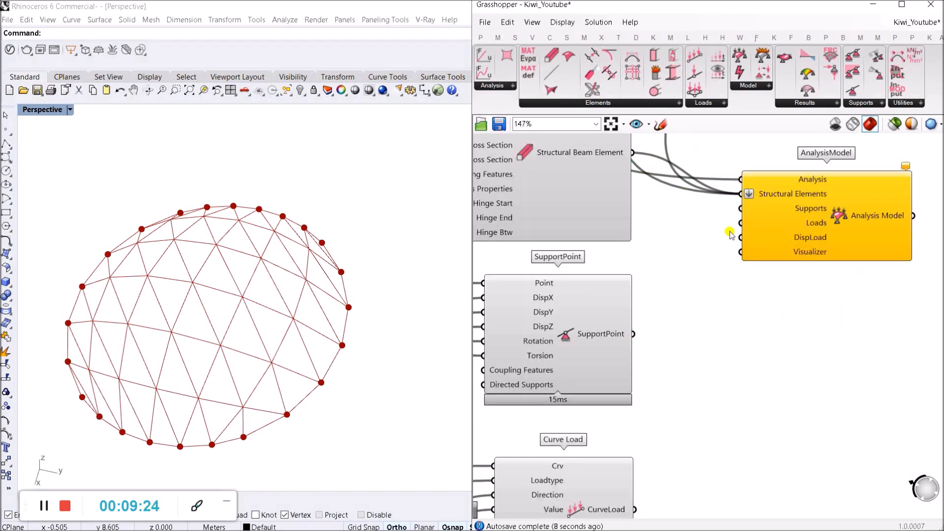
Connect the SupportPoint output to the AnalysisModel's Supports input and the CurveLoad output to its Loads input.
mouse_move(741, 208)
mouse_down()
mouse_move(639, 342)
mouse_move(633, 334)
mouse_up()
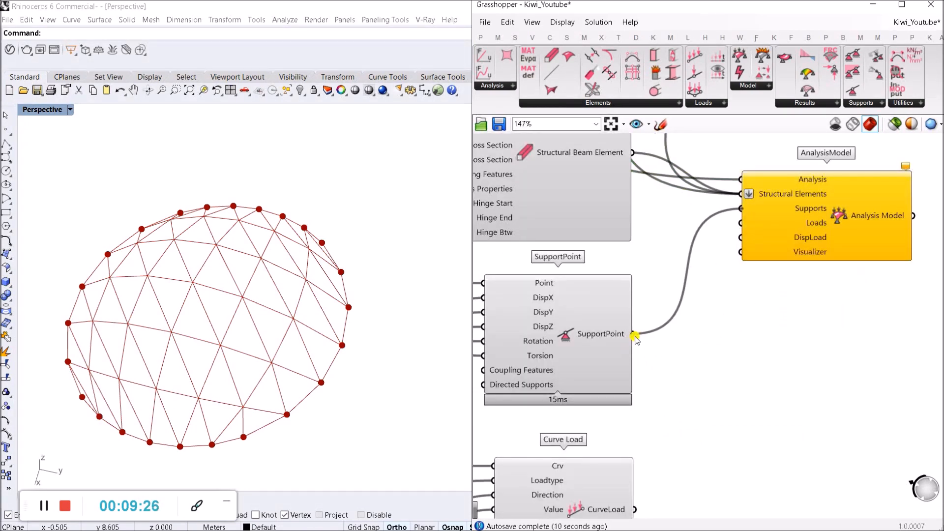
scroll(728, 277, down, 1)
right_drag(739, 352, 725, 280)
scroll(658, 387, up, 4)
scroll(720, 393, down, 7)
drag(618, 419, 732, 210)
scroll(755, 291, up, 5)
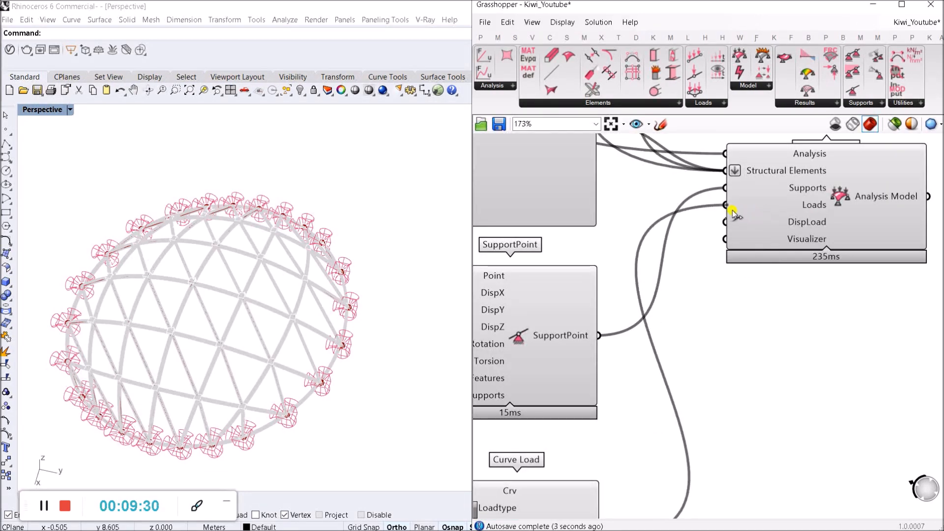
scroll(741, 390, down, 3)
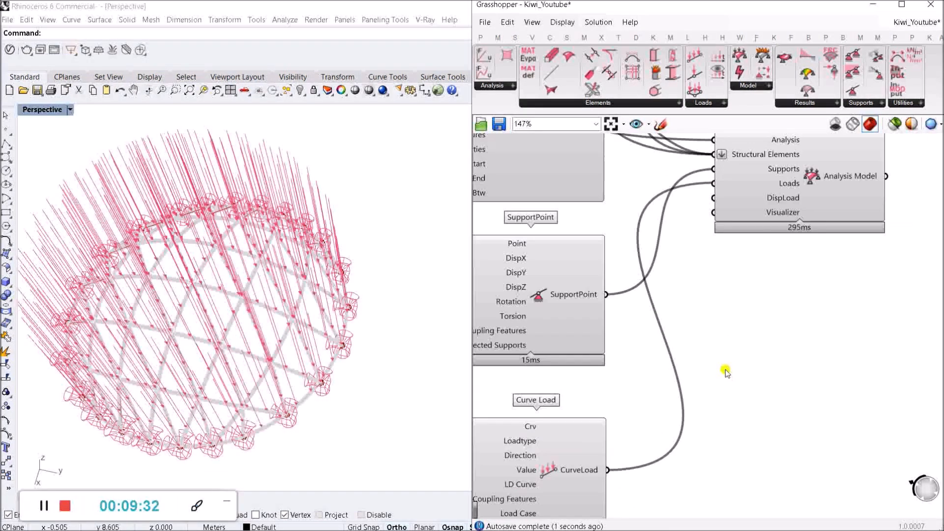
Reposition the connected AnalysisModel component level with the last Beam Element, farther from its input components.
drag(771, 244, 778, 344)
scroll(757, 393, up, 1)
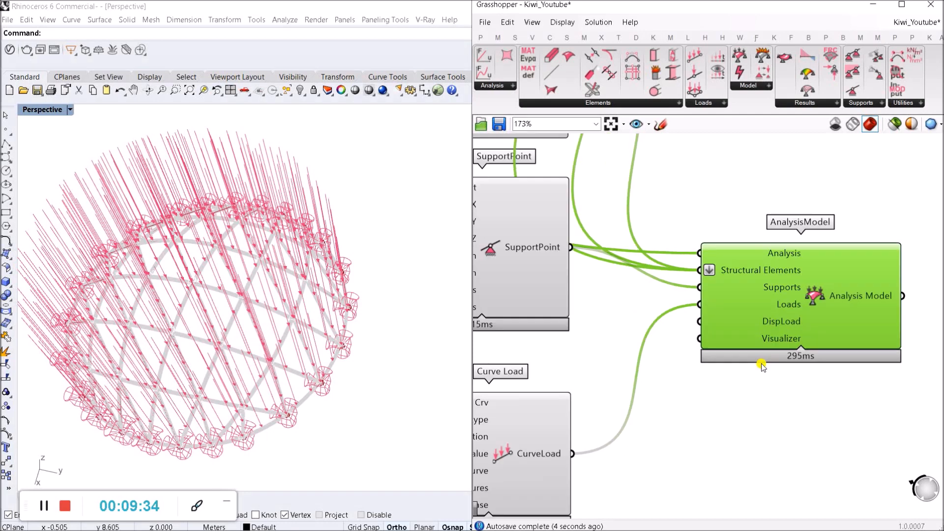
scroll(754, 405, up, 3)
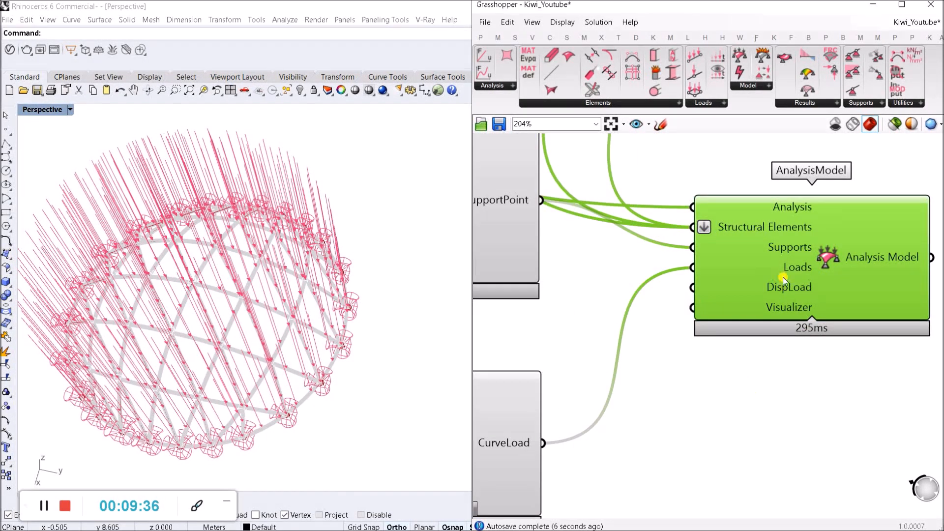
scroll(781, 349, down, 3)
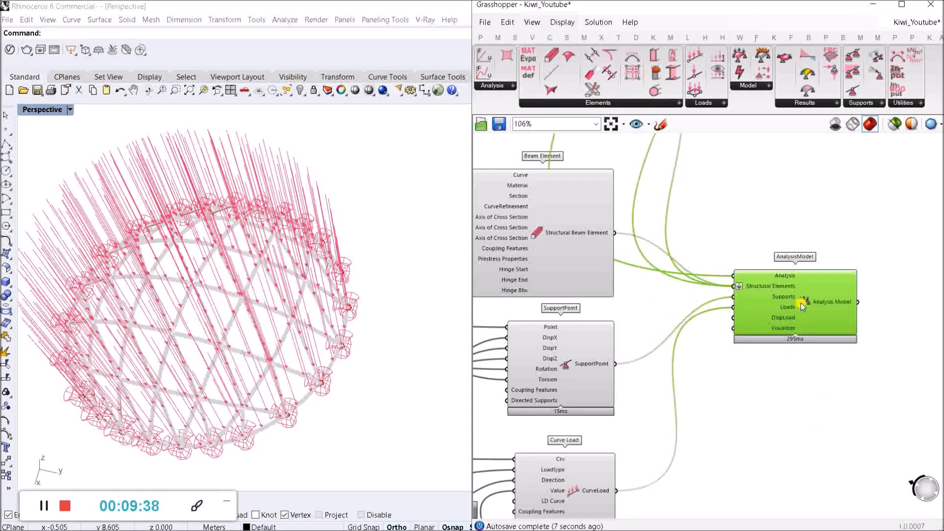
click(830, 325)
drag(816, 216, 816, 232)
click(789, 355)
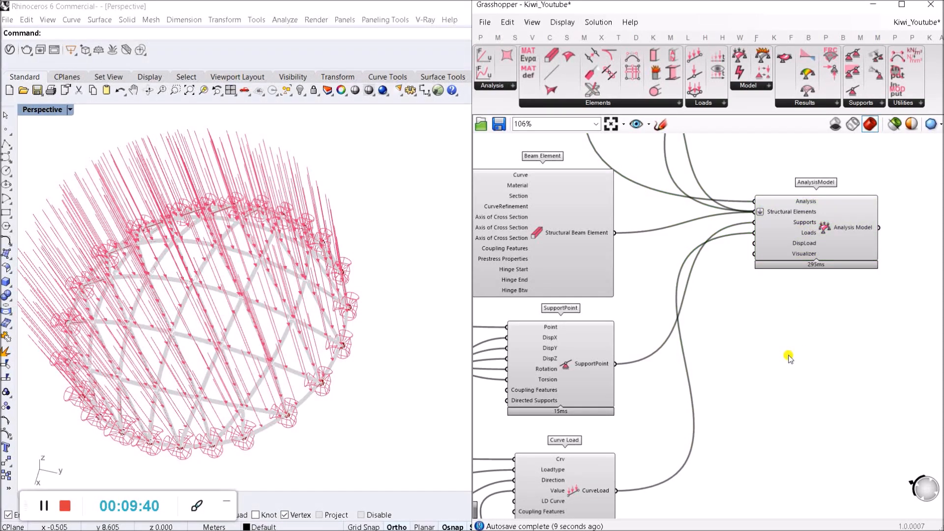
Inspect the dome's beams, supports and loads in the Perspective view, and shift the AnalysisModel component slightly closer to its inputs.
right_drag(234, 338, 169, 268)
scroll(186, 291, up, 5)
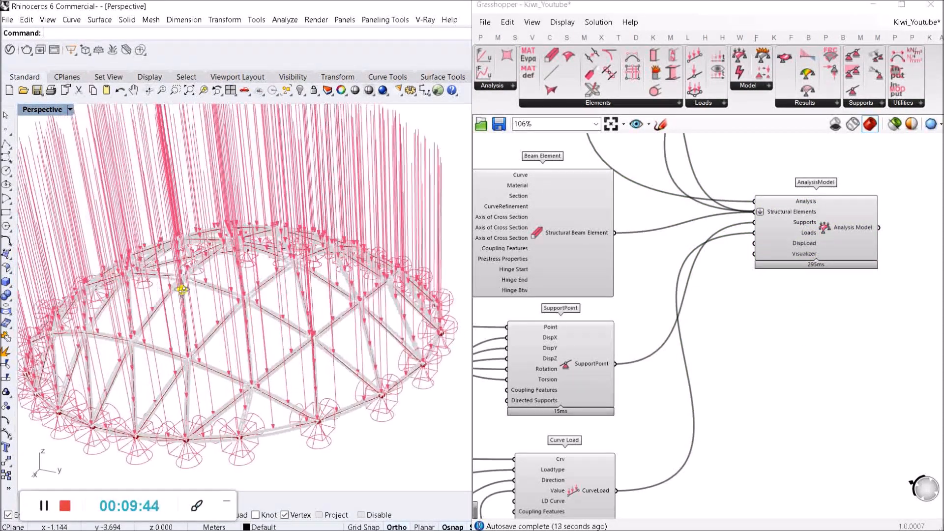
scroll(186, 325, down, 6)
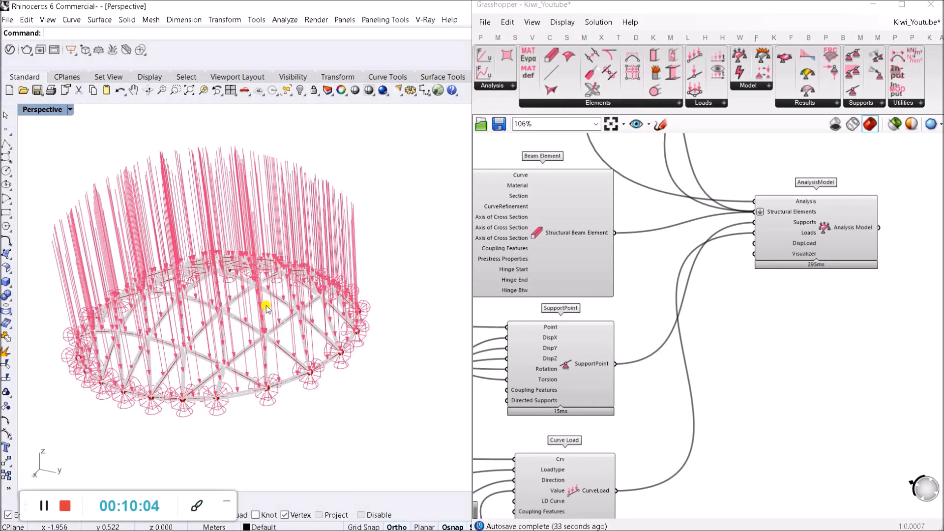
drag(840, 238, 803, 237)
mouse_move(302, 248)
right_down()
mouse_move(300, 303)
mouse_move(312, 244)
right_up()
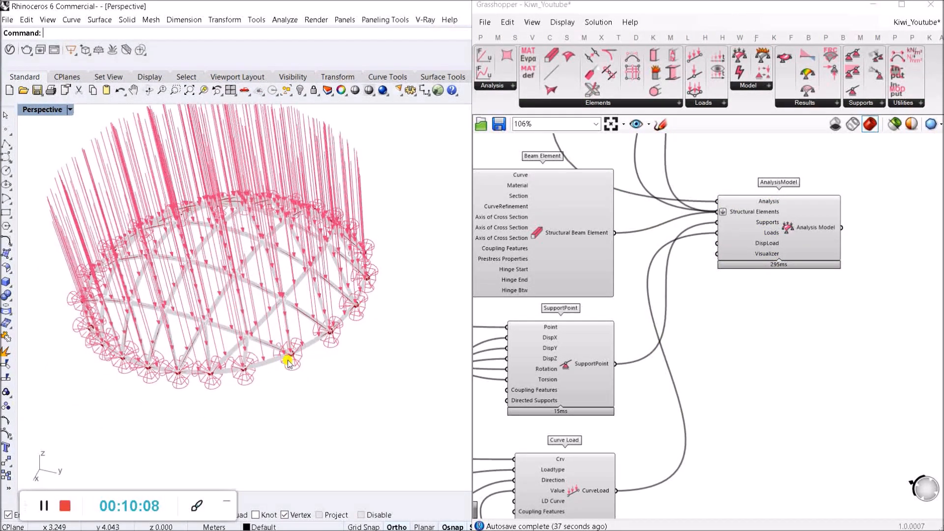
right_drag(289, 359, 319, 290)
Lower the Number Slider feeding input B of the Addition that supplies the Curve Load's value.
scroll(674, 345, down, 4)
right_drag(728, 388, 737, 279)
scroll(588, 386, up, 5)
scroll(589, 386, up, 3)
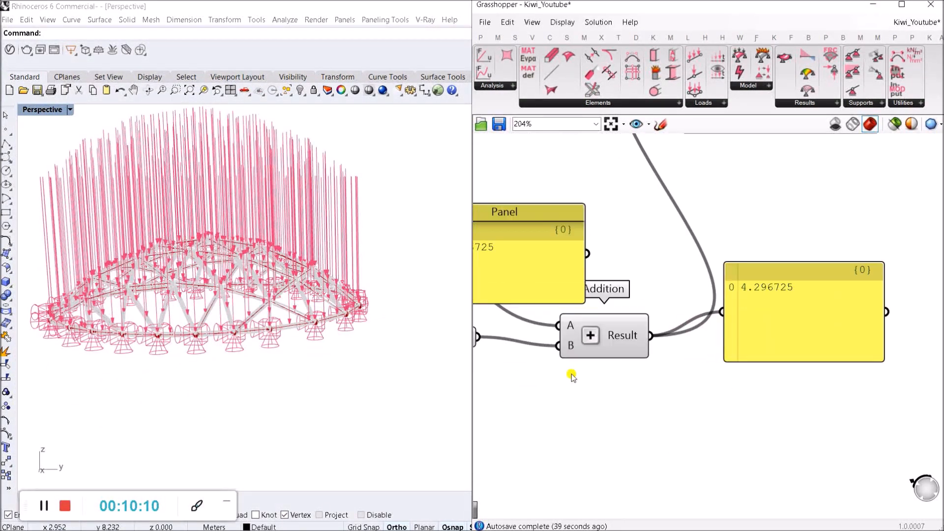
click(554, 325)
drag(556, 319, 527, 320)
click(541, 284)
scroll(554, 320, down, 4)
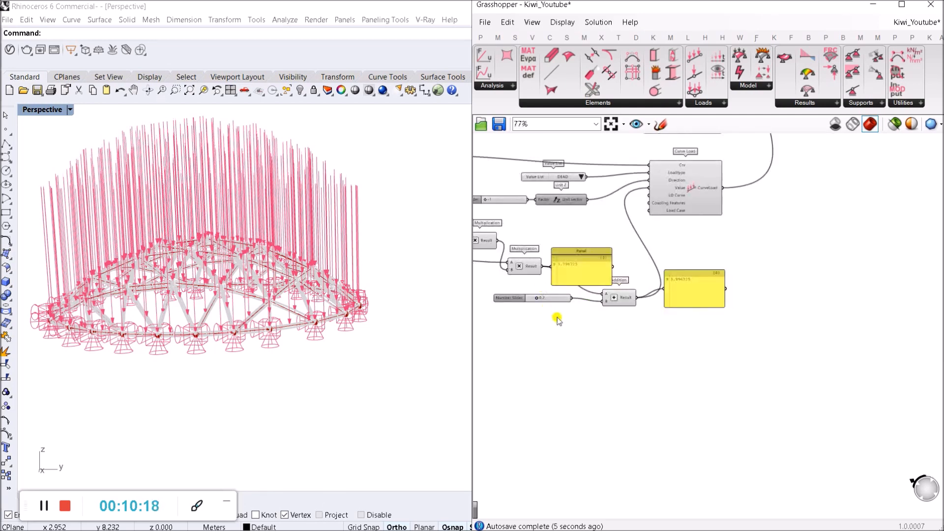
scroll(557, 395, up, 3)
click(575, 348)
scroll(556, 339, down, 5)
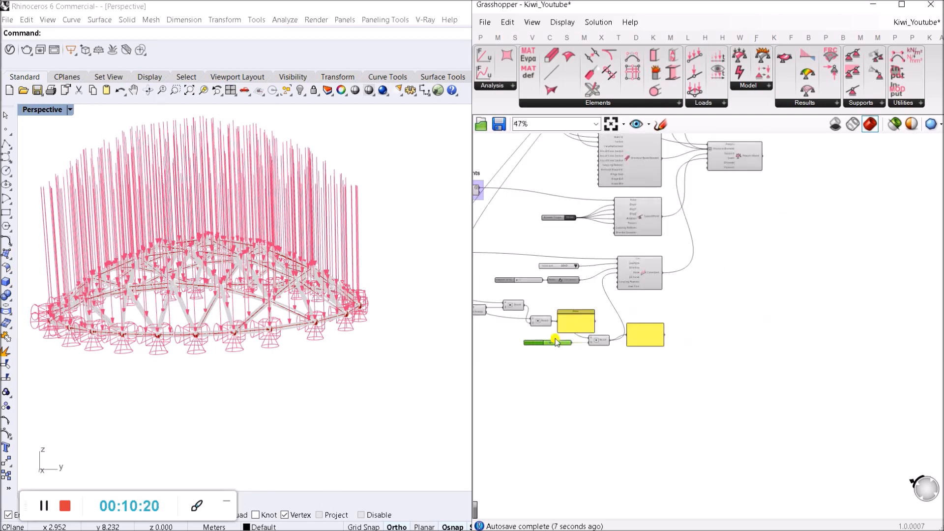
Place an IGA Solver component beside the AnalysisModel component.
right_drag(731, 281, 657, 423)
scroll(654, 287, up, 4)
drag(655, 302, 633, 296)
click(725, 215)
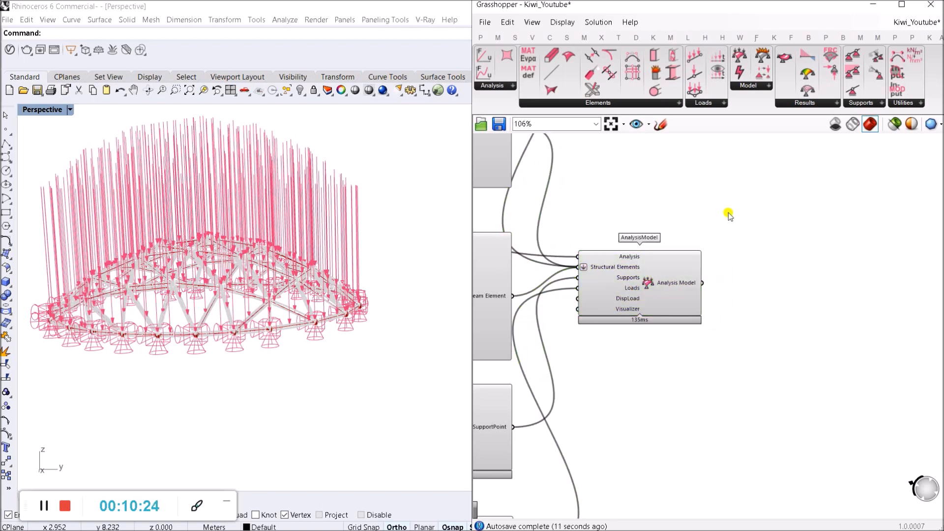
double_click(766, 270)
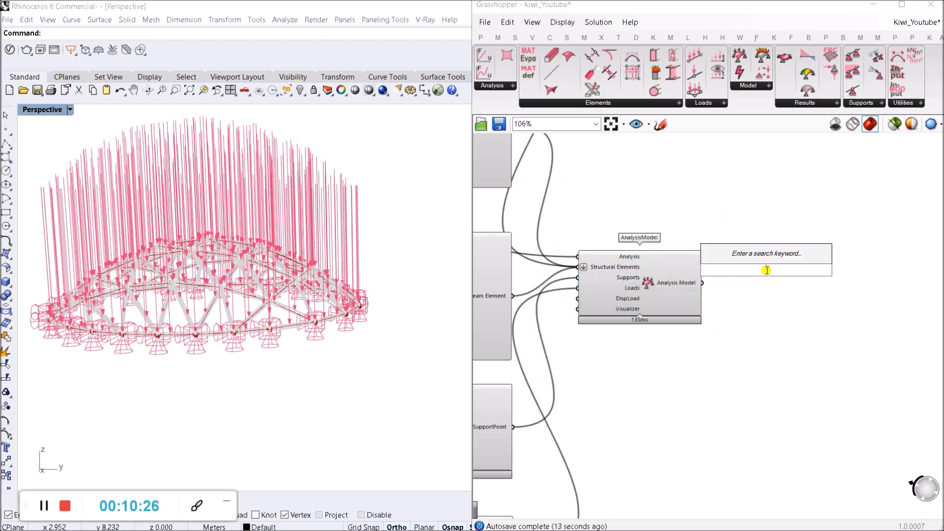
text(IGA)
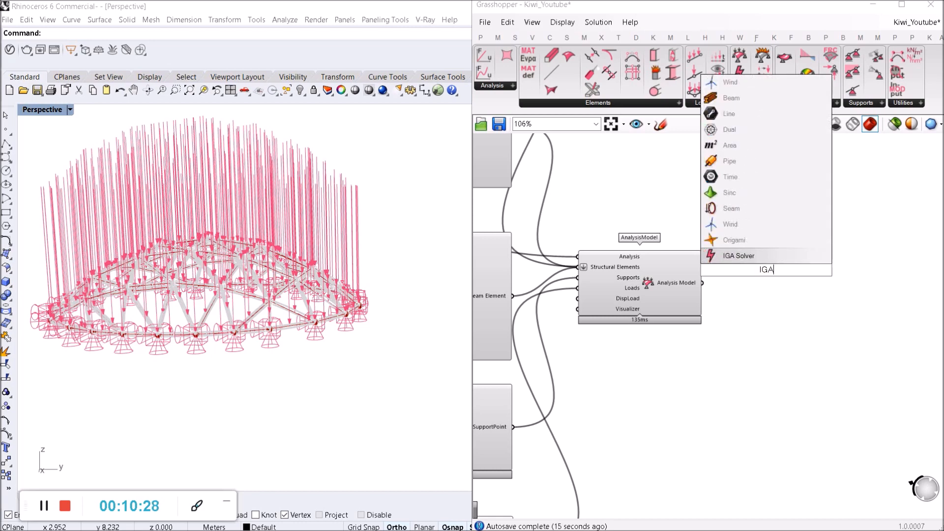
key(Return)
scroll(747, 294, up, 4)
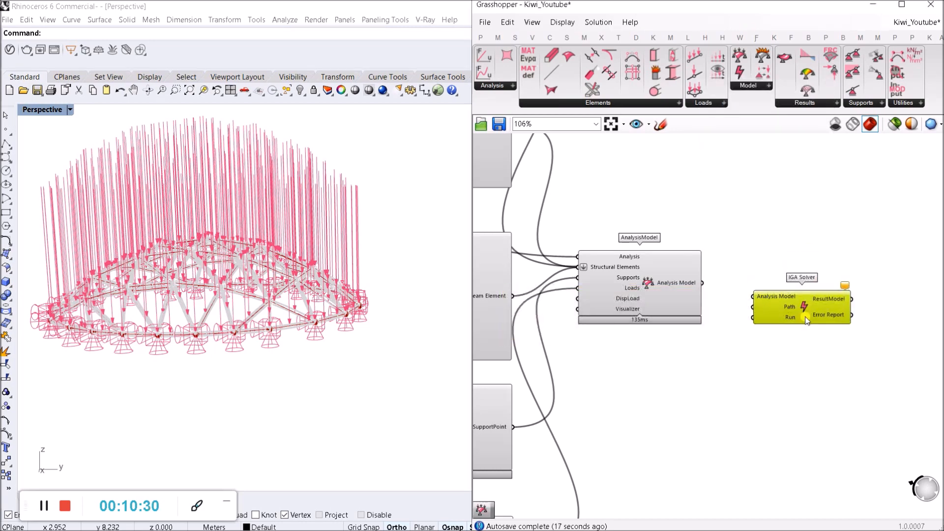
Connect the AnalysisModel output to the IGA Solver's Analysis Model input and move the solver level with it.
drag(744, 284, 647, 257)
drag(813, 323, 817, 305)
click(804, 363)
right_drag(804, 363, 748, 348)
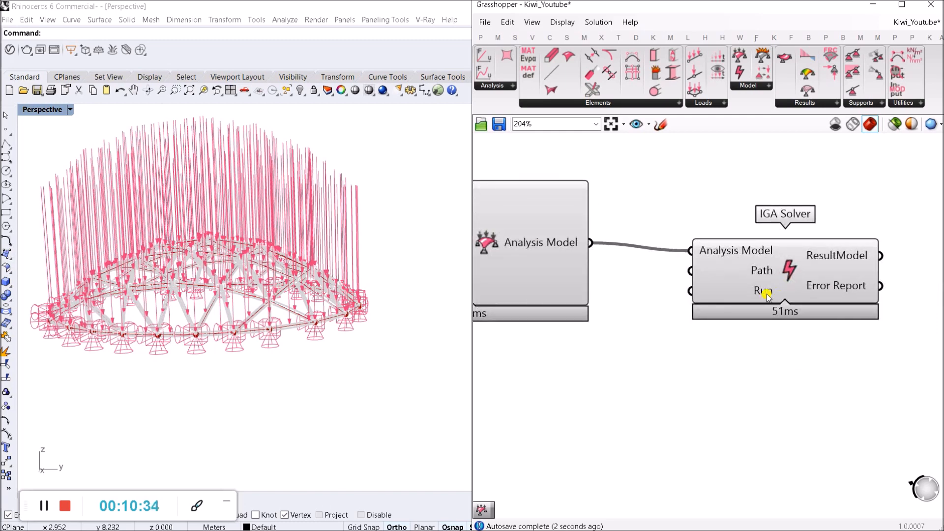
Add a Boolean Toggle beneath the AnalysisModel component and straighten the IGA Solver's alignment with the AnalysisModel output.
double_click(703, 415)
text(BO)
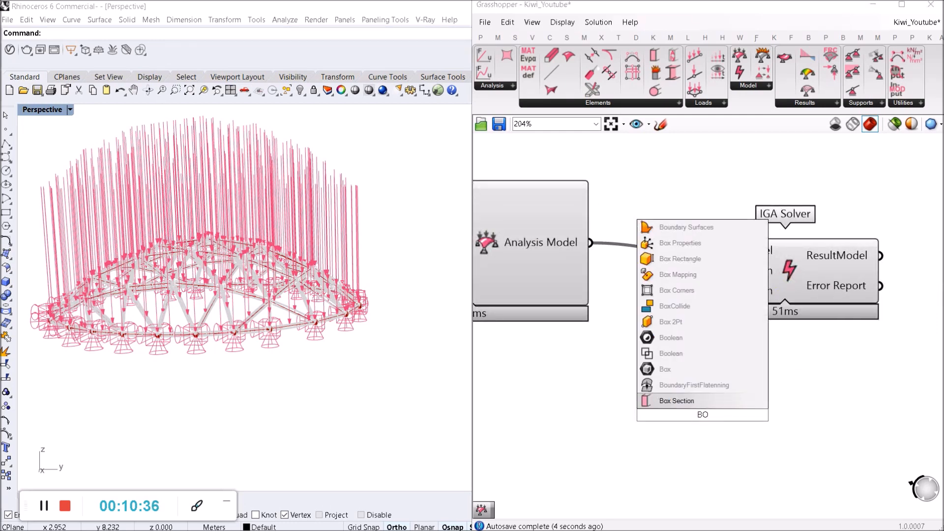
text(OL)
key(Up)
key(Up)
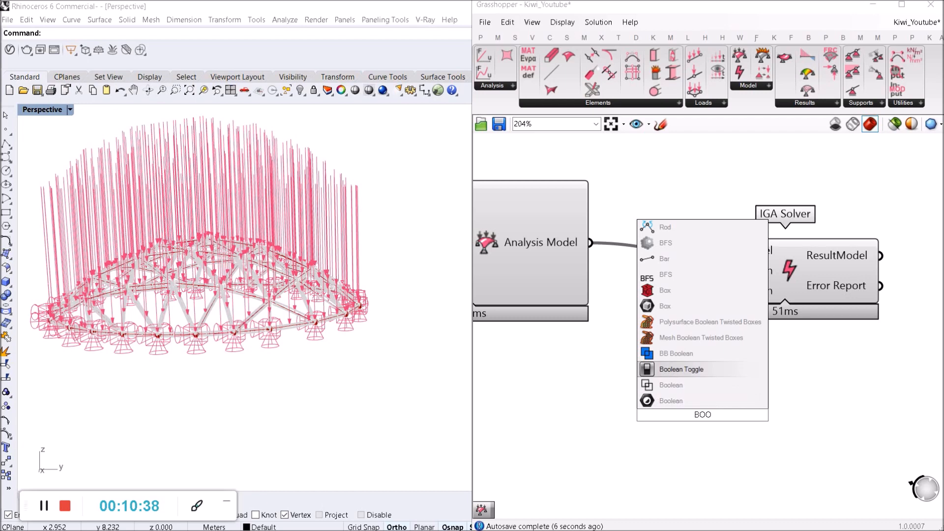
key(Return)
drag(703, 418, 608, 413)
drag(769, 269, 769, 260)
click(758, 325)
drag(609, 405, 538, 362)
scroll(633, 374, up, 1)
scroll(634, 374, down, 3)
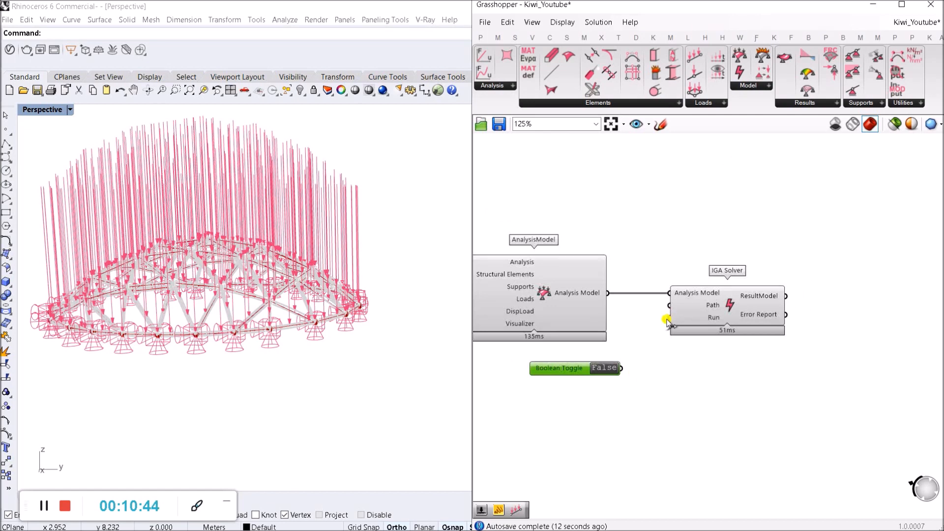
Connect the Boolean Toggle to the IGA Solver's Run input and set it to True to start the analysis.
drag(672, 322, 621, 368)
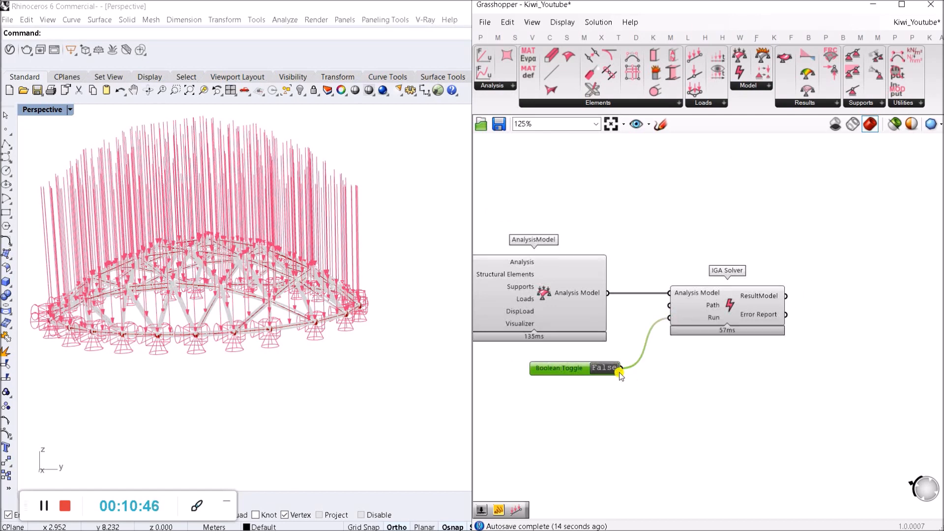
scroll(601, 394, up, 3)
scroll(602, 396, up, 1)
click(610, 344)
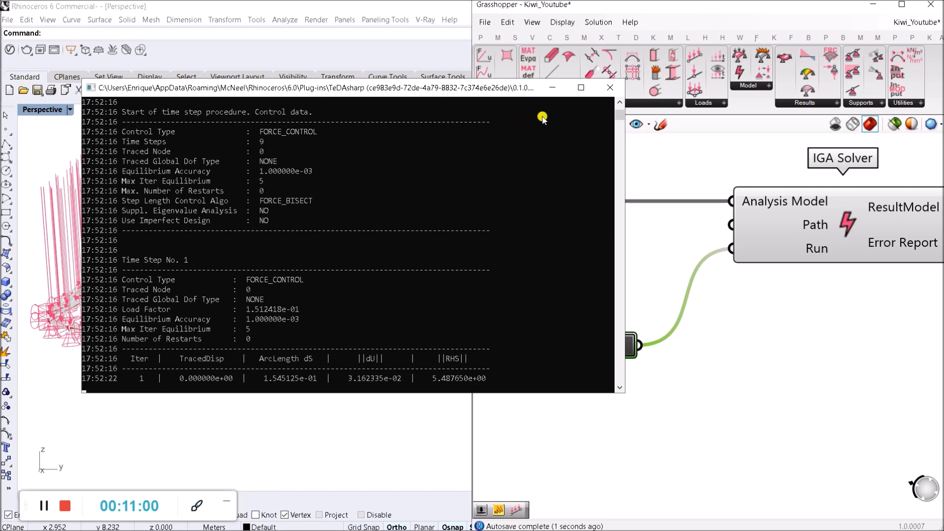
Minimize the solver's shell window, then restore it and close it to end the running analysis.
click(549, 87)
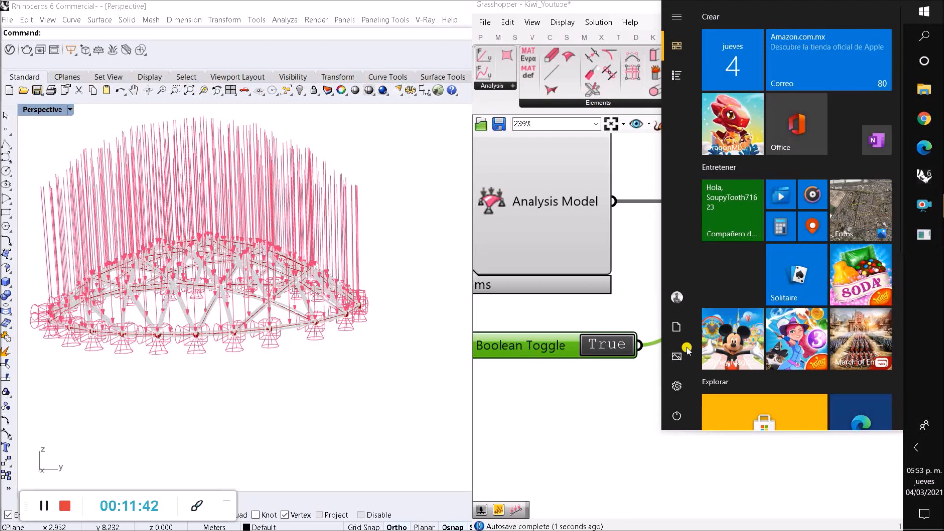
click(917, 238)
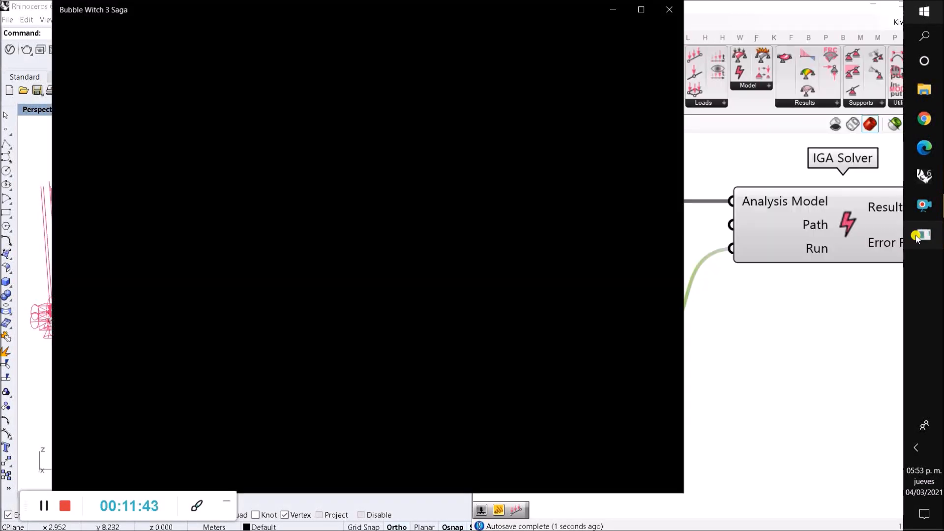
click(917, 238)
click(669, 11)
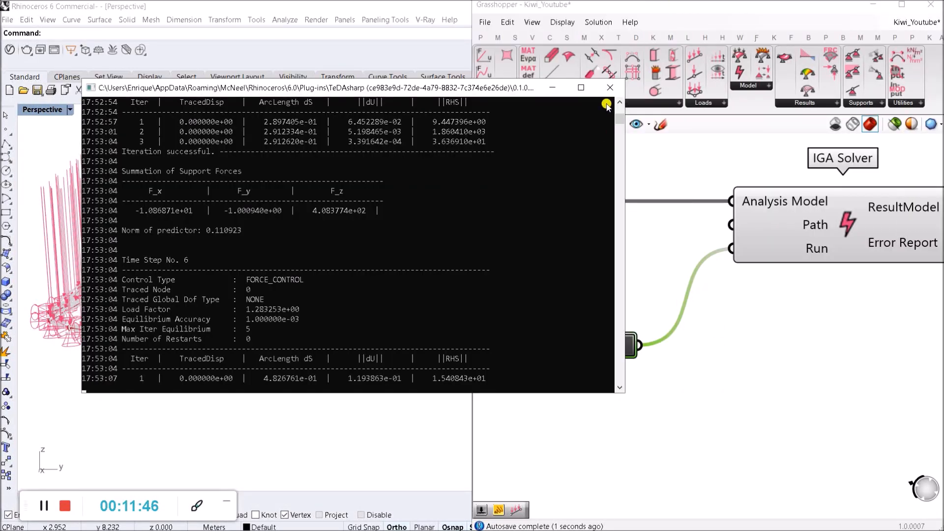
click(611, 87)
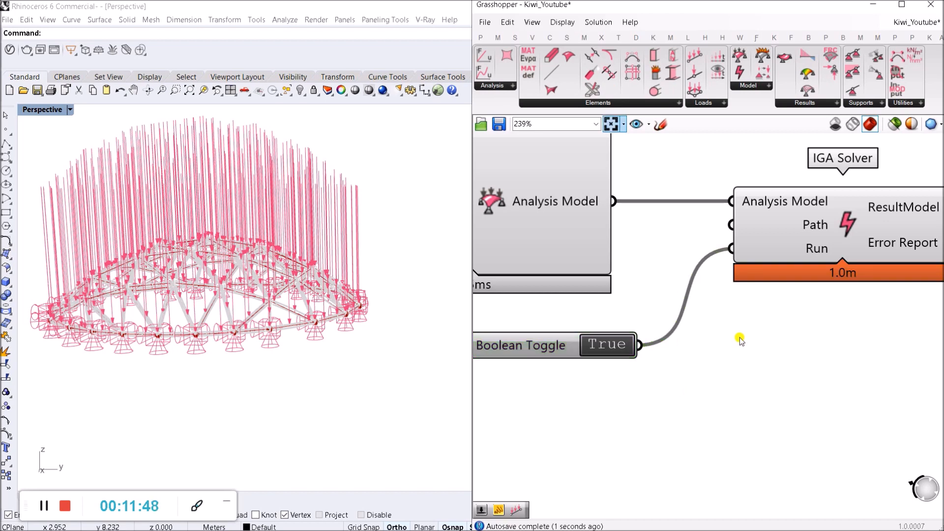
Enable No Freezing of Canvas While Solving for the IGA Solver component.
scroll(739, 337, down, 3)
scroll(726, 320, up, 3)
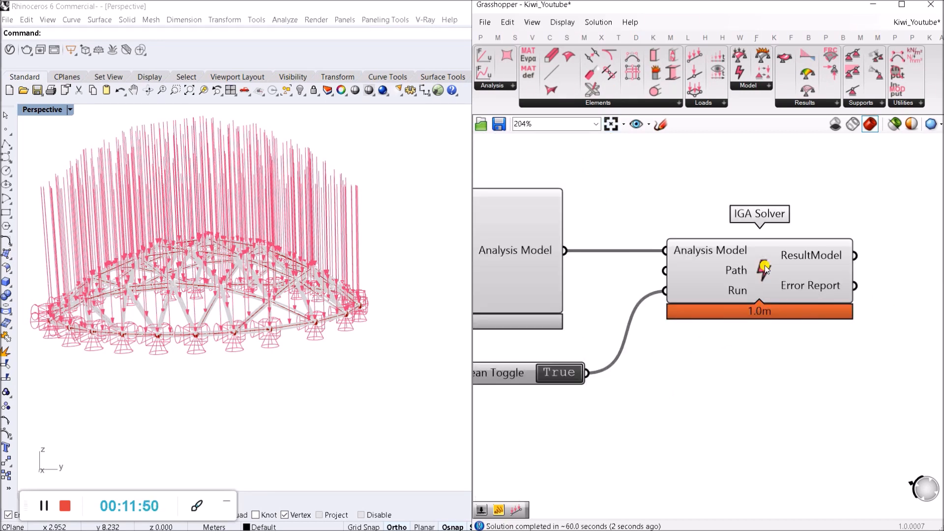
right_click(747, 264)
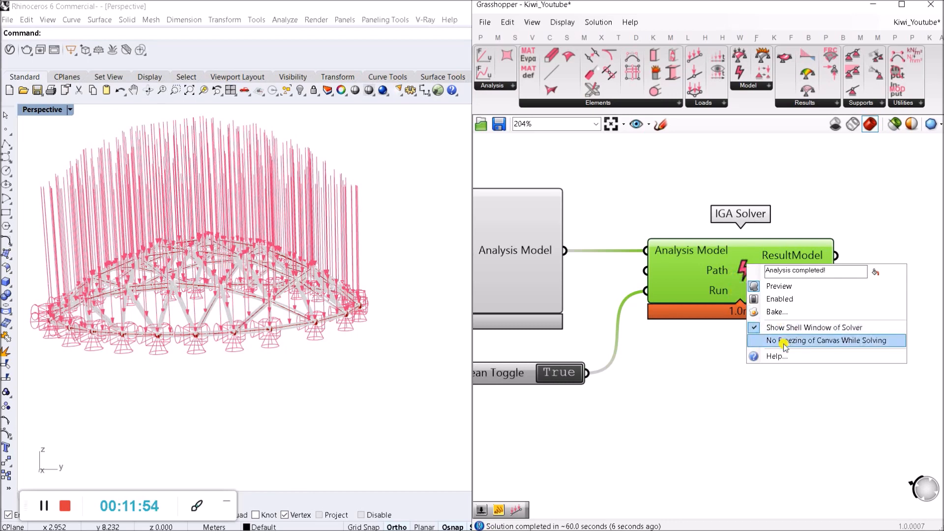
click(817, 342)
right_click(747, 260)
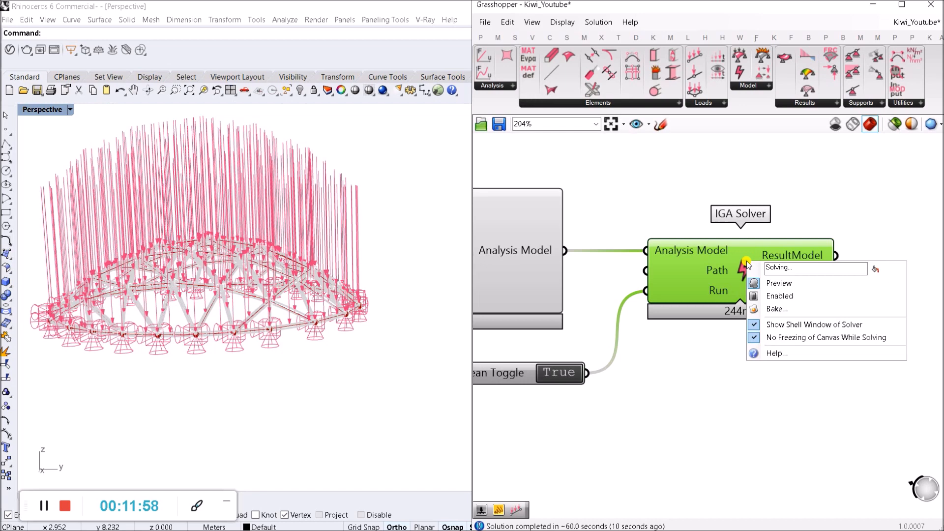
click(730, 358)
Set the Boolean Toggle feeding the IGA Solver's Run input to False.
scroll(741, 301, down, 3)
right_drag(685, 393, 737, 397)
scroll(715, 363, up, 2)
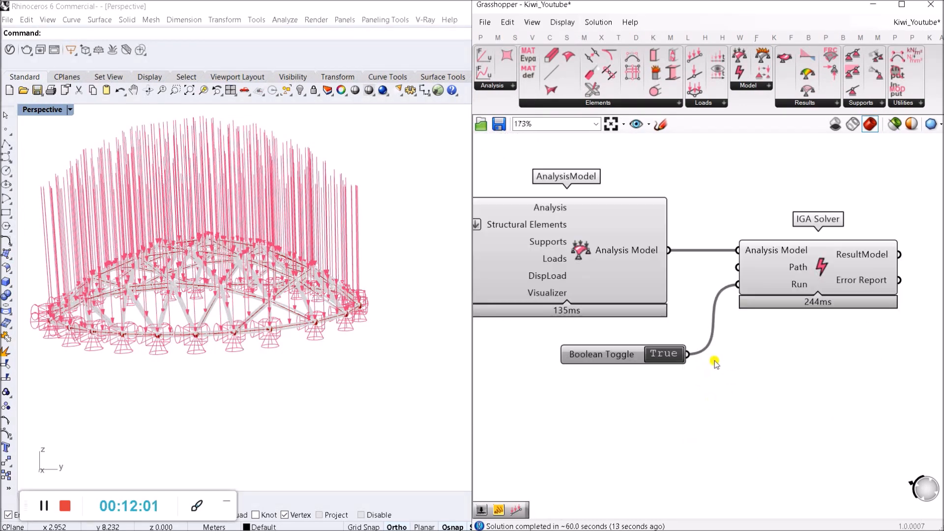
double_click(672, 352)
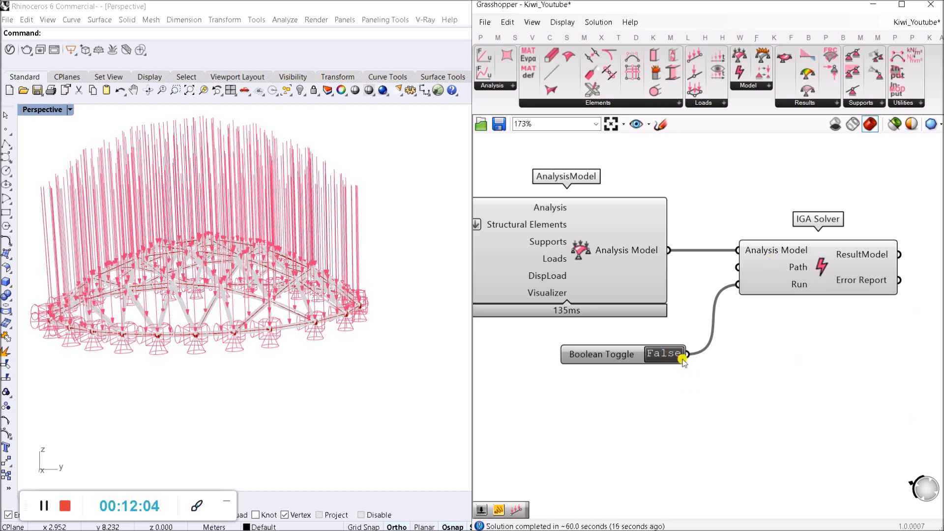
Select the IGA Solver component and save the Kiwi_Youtube definition.
drag(887, 313, 726, 200)
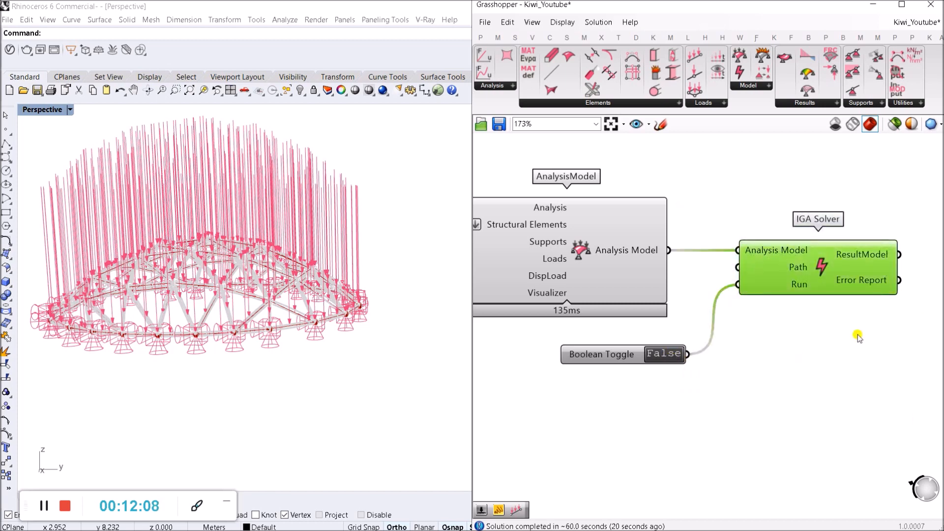
drag(915, 303, 716, 181)
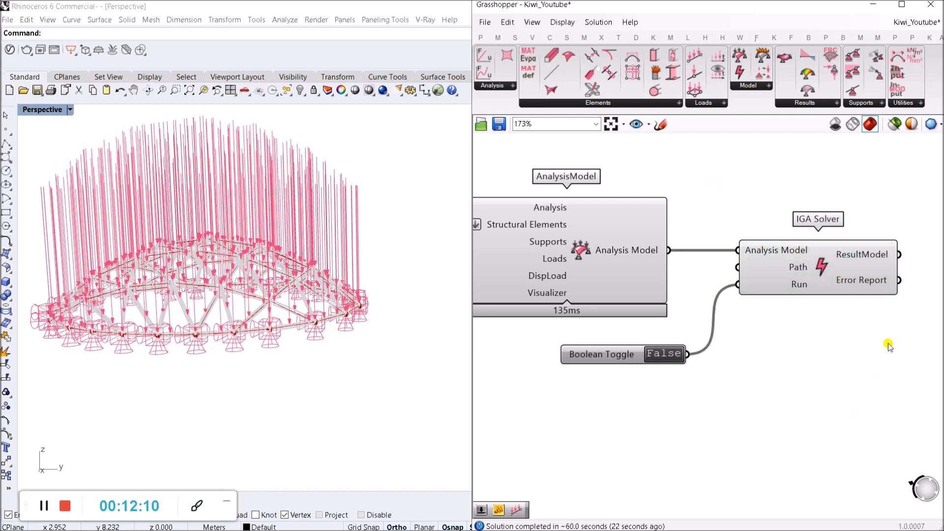
drag(902, 308, 731, 213)
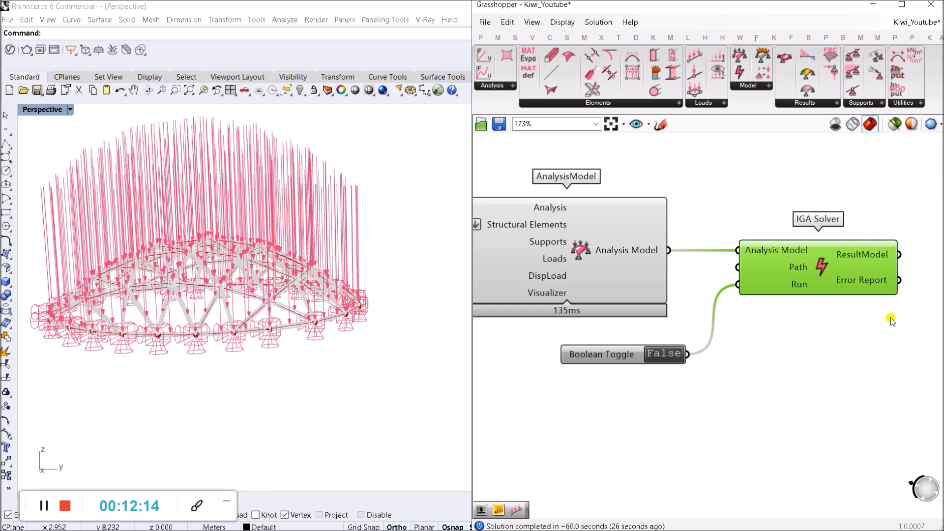
click(485, 23)
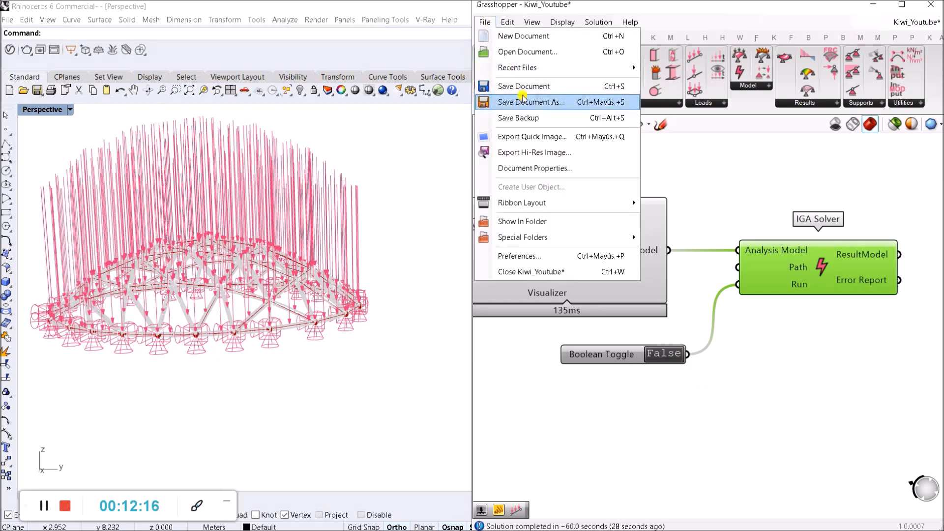
click(519, 92)
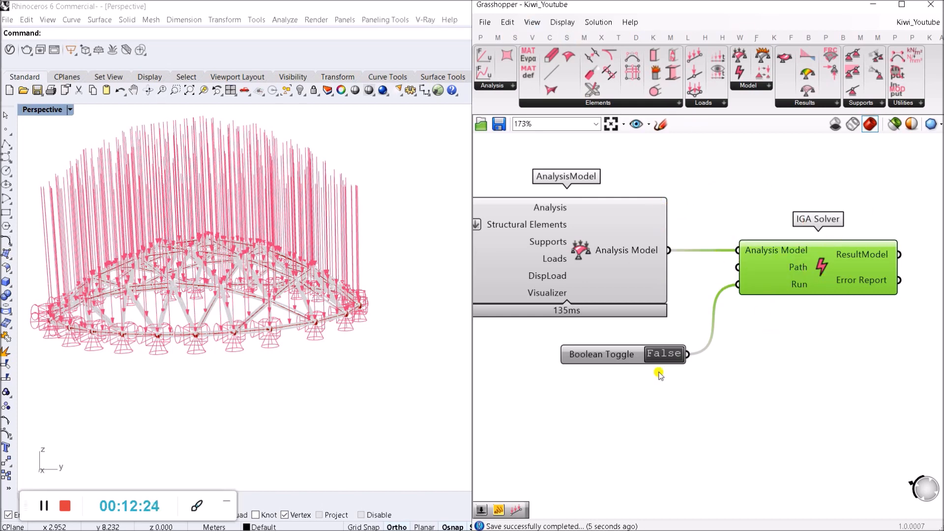
Set the Boolean Toggle to True to run the IGA Solver again.
click(661, 355)
scroll(845, 337, down, 3)
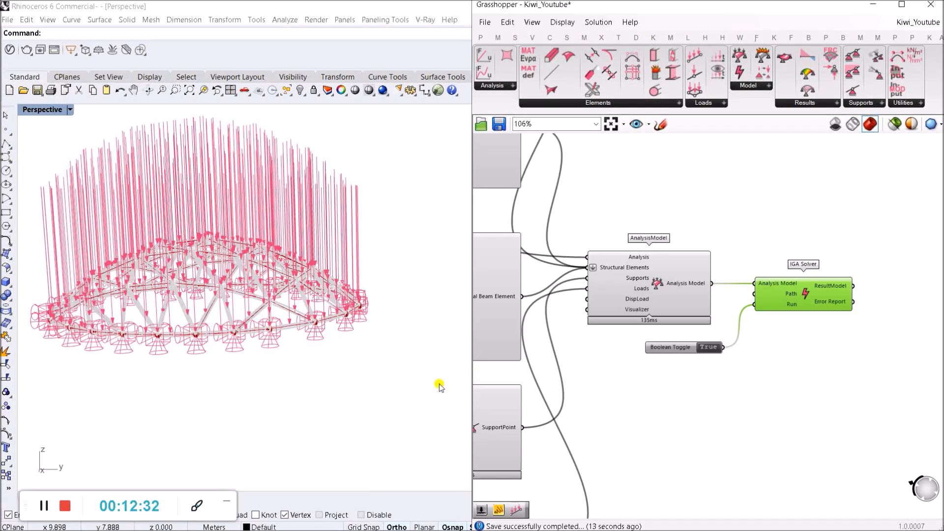
scroll(726, 325, up, 2)
drag(827, 280, 810, 281)
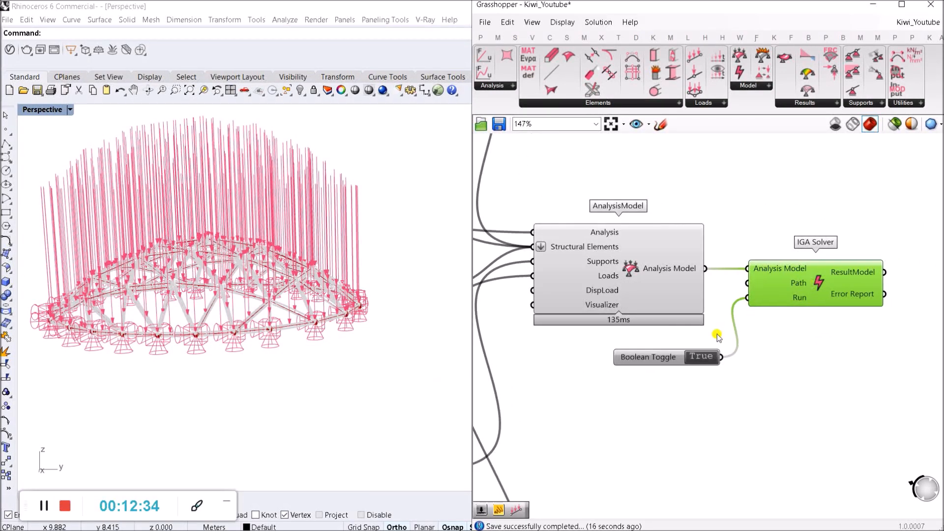
Review the whole definition, from the Direction A and B curves and Anchor Points through the Beam Elements to the IGA Solver.
right_drag(775, 358, 814, 355)
scroll(816, 355, down, 6)
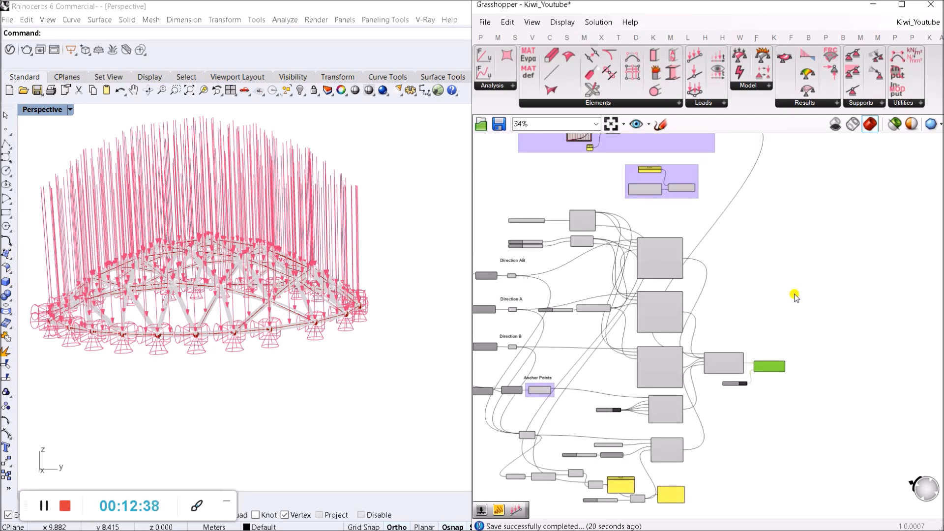
scroll(723, 397, up, 1)
right_drag(706, 420, 769, 410)
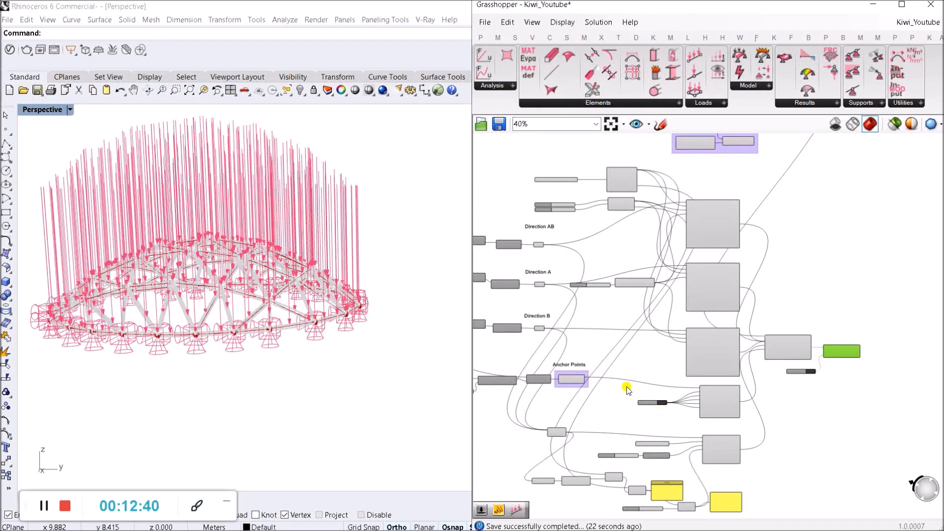
scroll(626, 386, down, 2)
right_drag(602, 383, 777, 385)
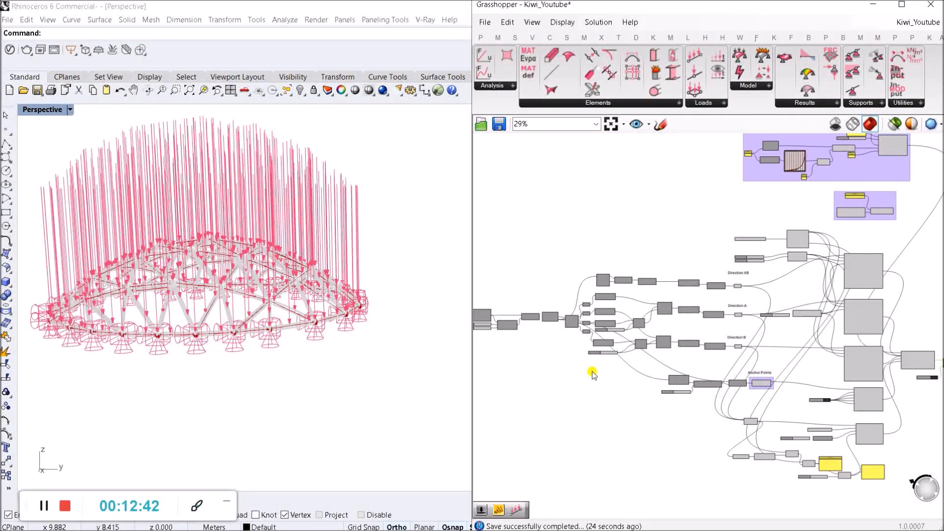
scroll(649, 374, up, 3)
scroll(659, 367, up, 1)
scroll(658, 337, down, 4)
right_drag(871, 377, 685, 393)
scroll(725, 376, up, 4)
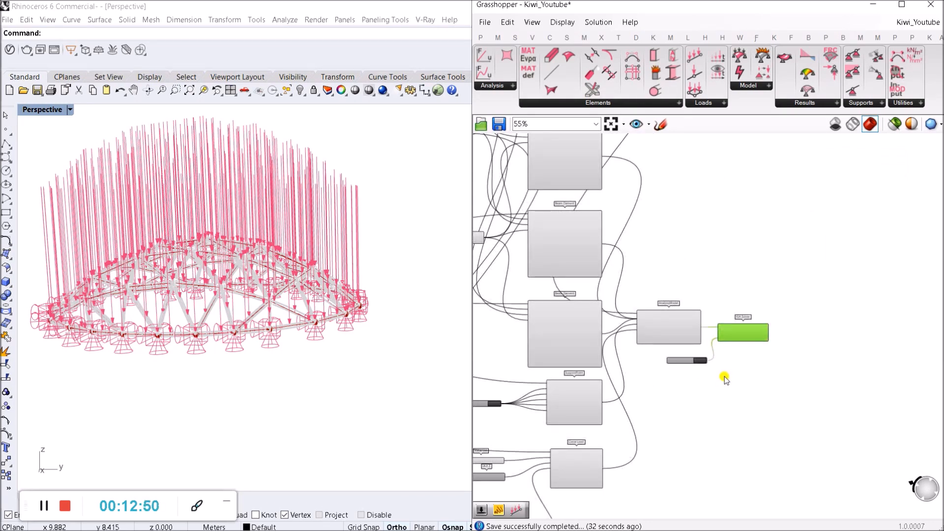
scroll(750, 280, down, 4)
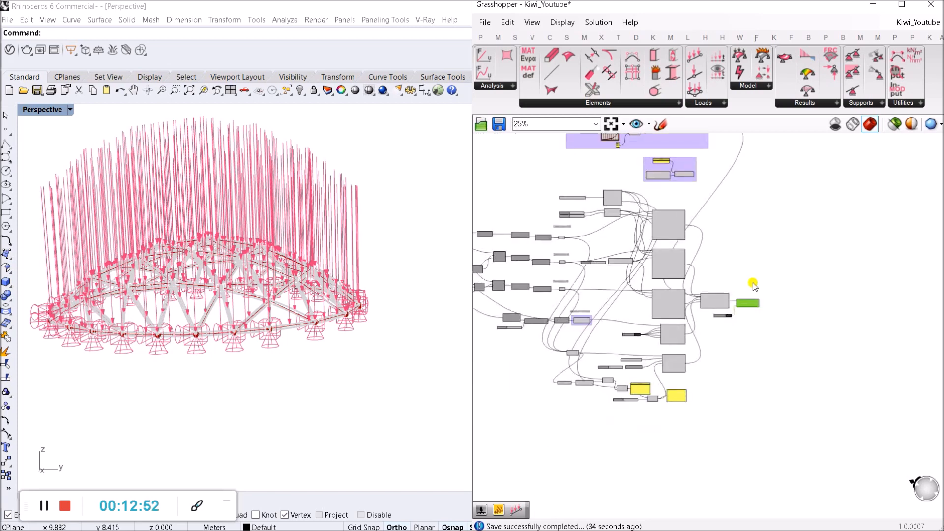
right_drag(535, 320, 586, 329)
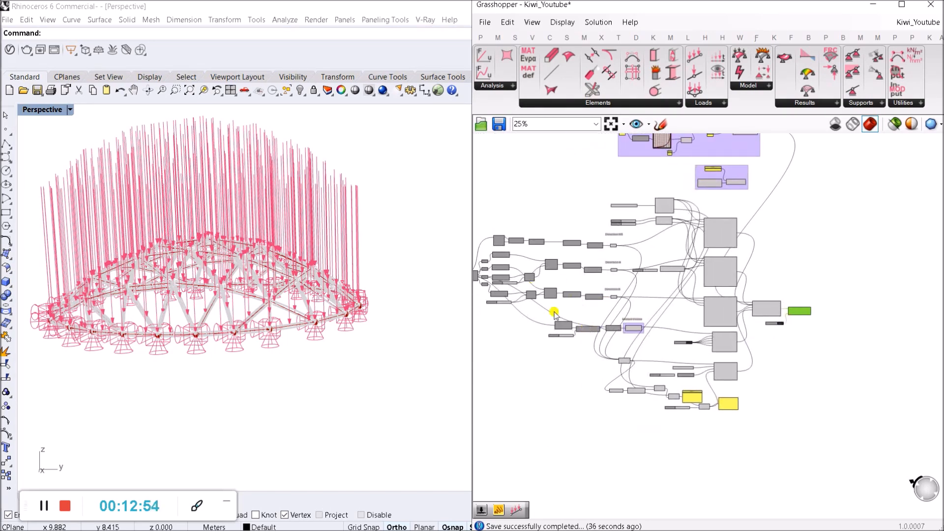
scroll(612, 297, up, 4)
scroll(729, 247, up, 4)
scroll(672, 280, down, 7)
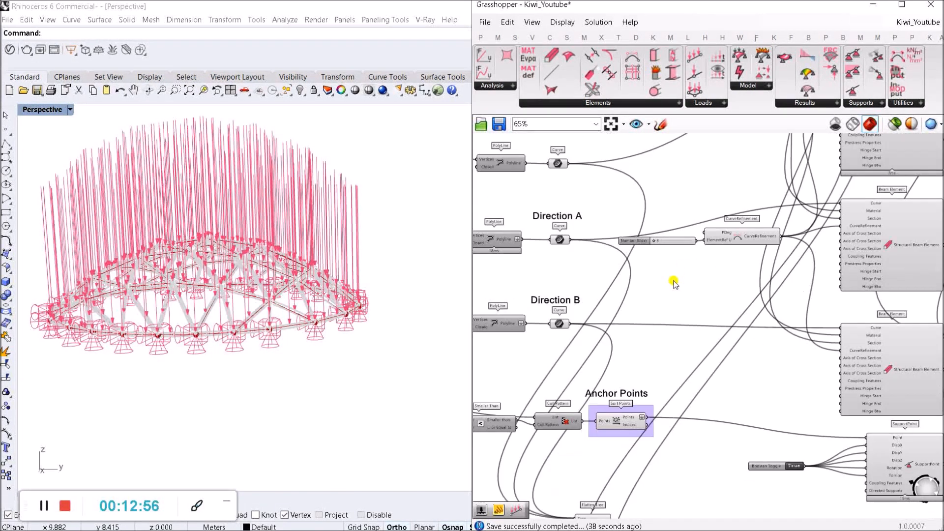
right_drag(829, 360, 704, 360)
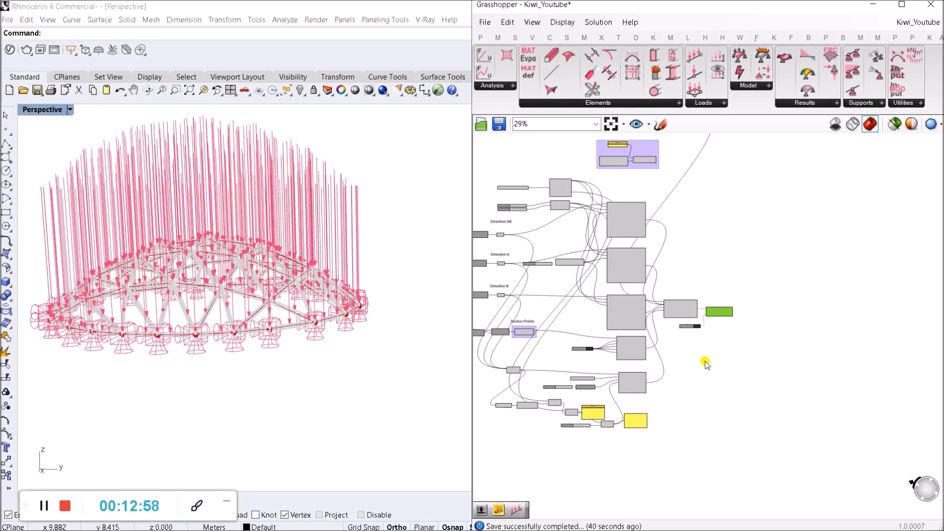
scroll(731, 261, up, 5)
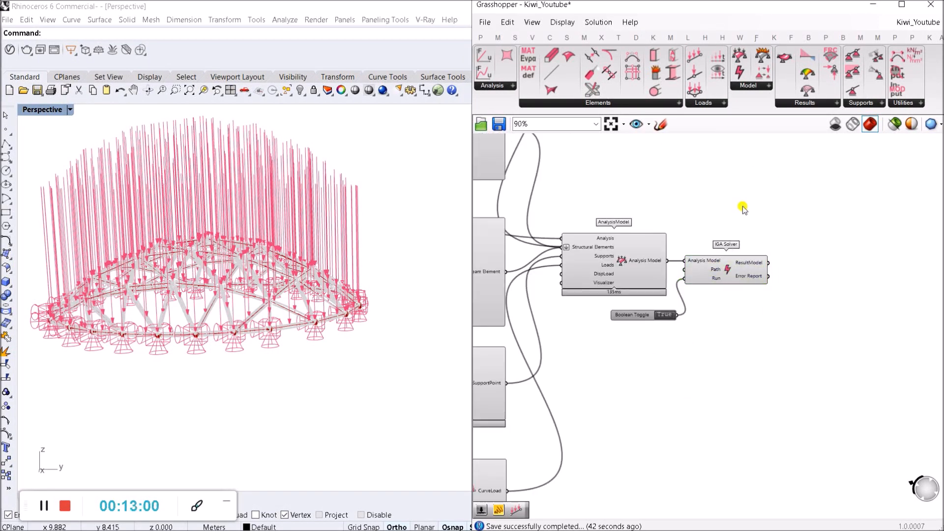
scroll(672, 298, up, 3)
click(573, 318)
click(719, 374)
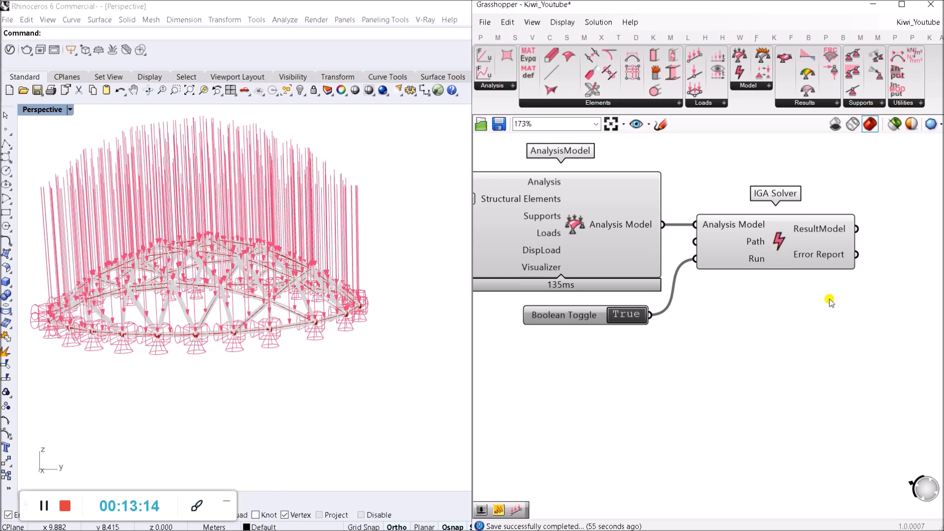
scroll(798, 331, down, 3)
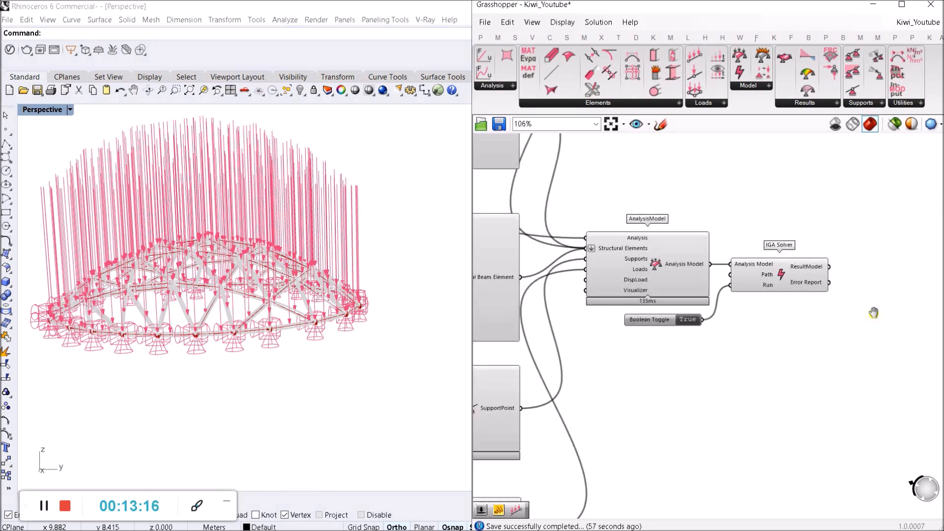
Add a second AnalysisModel component after the IGA Solver and feed the solver's ResultModel output into its Analysis input.
double_click(826, 277)
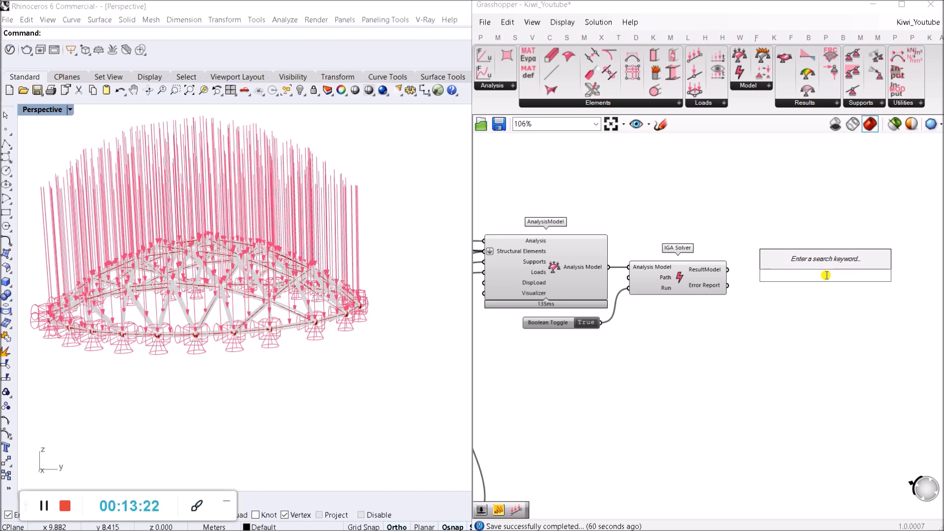
text(ANA)
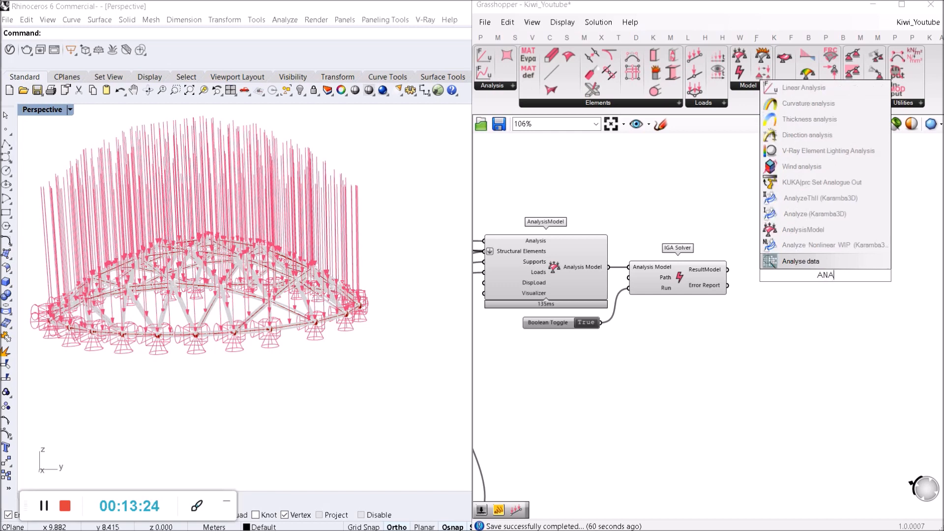
click(803, 230)
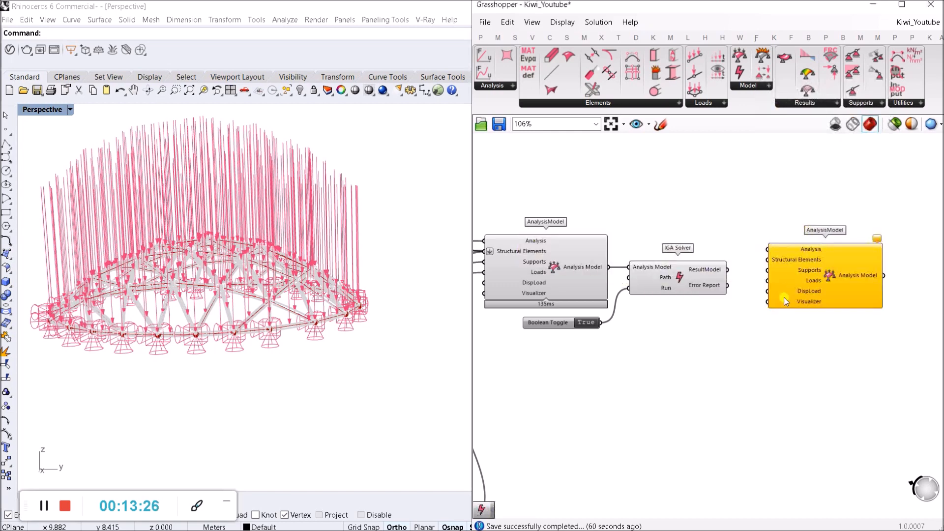
scroll(784, 297, up, 3)
drag(817, 275, 806, 328)
click(779, 234)
scroll(783, 234, down, 3)
scroll(739, 305, up, 3)
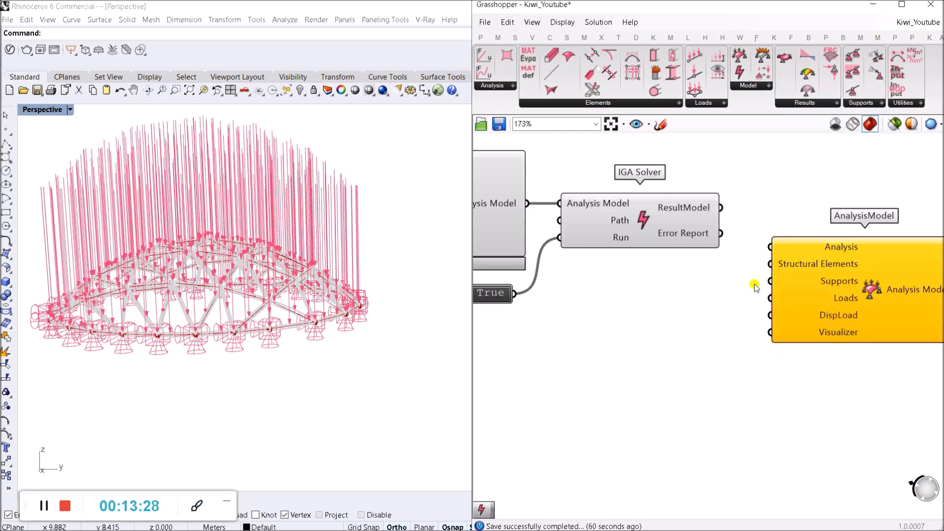
drag(770, 247, 722, 208)
scroll(802, 194, down, 3)
scroll(843, 238, up, 3)
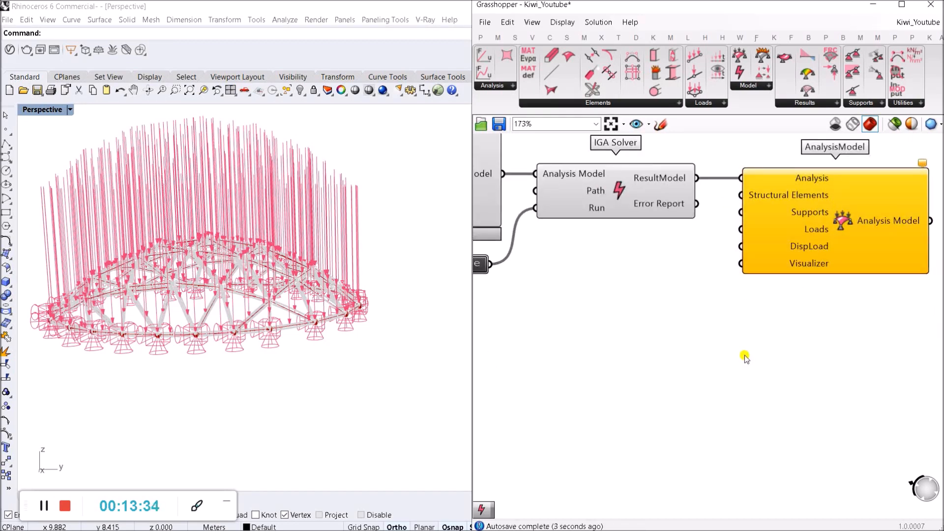
Place a 1D Element Result View component beside the second AnalysisModel and connect the Analysis Model output to its Model input.
scroll(789, 364, down, 3)
right_drag(817, 371, 665, 323)
scroll(690, 251, up, 2)
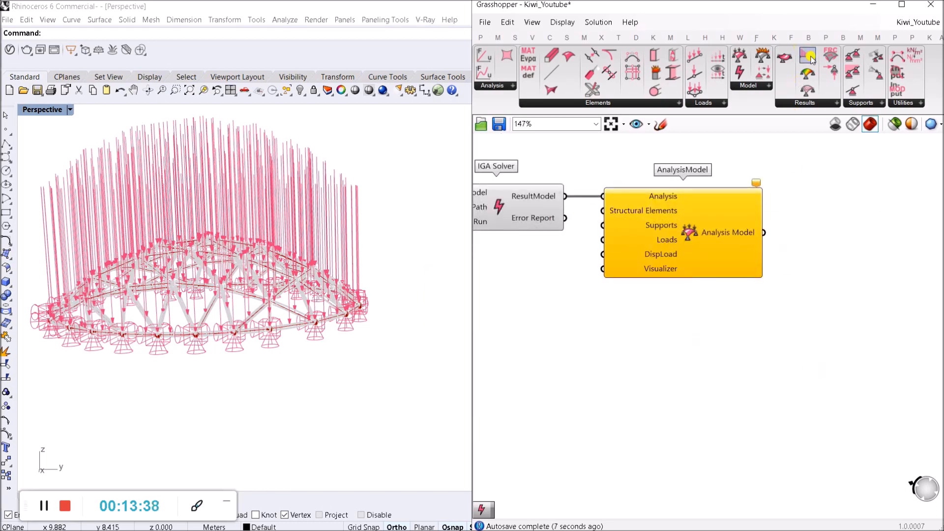
click(805, 103)
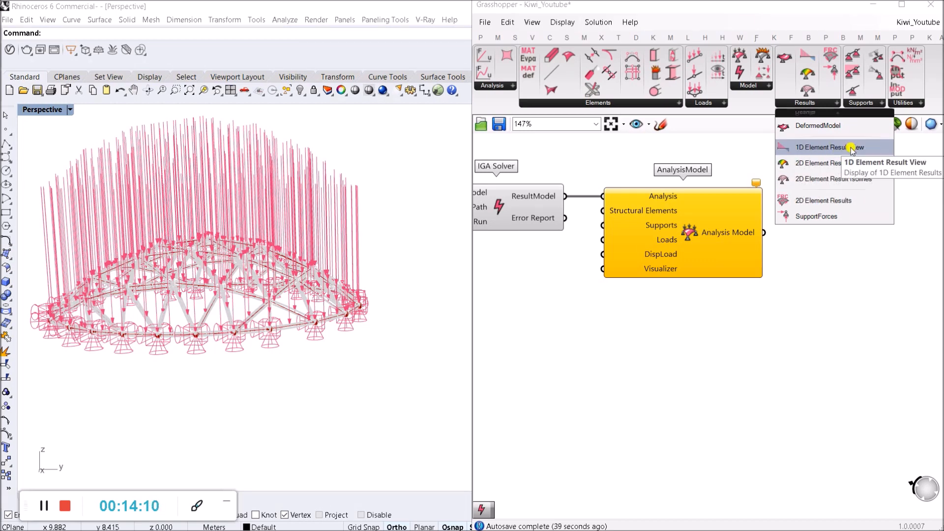
click(816, 147)
click(707, 388)
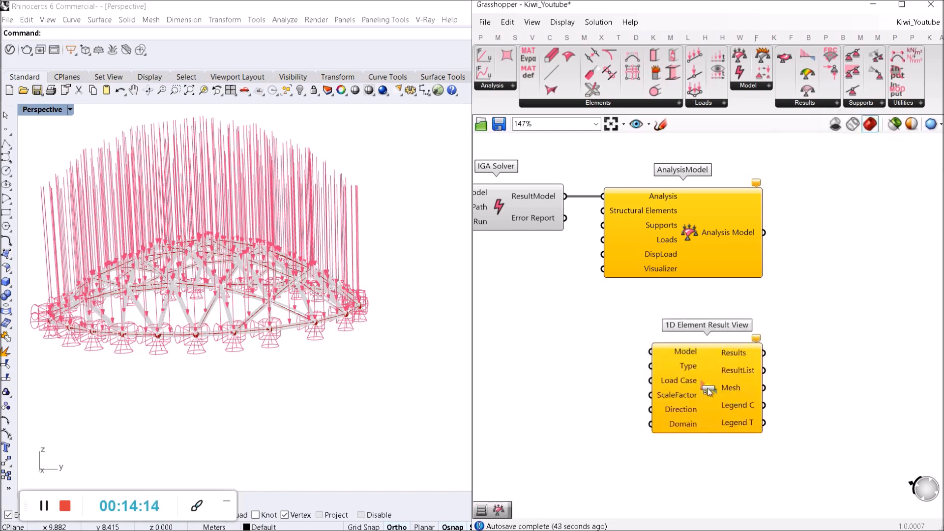
drag(650, 352, 770, 234)
drag(735, 398, 880, 326)
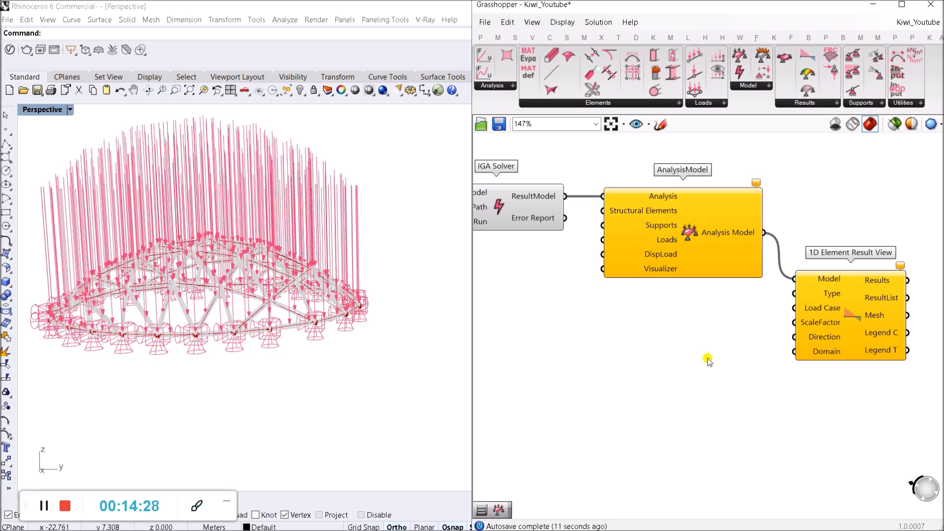
right_drag(703, 354, 628, 323)
double_click(851, 353)
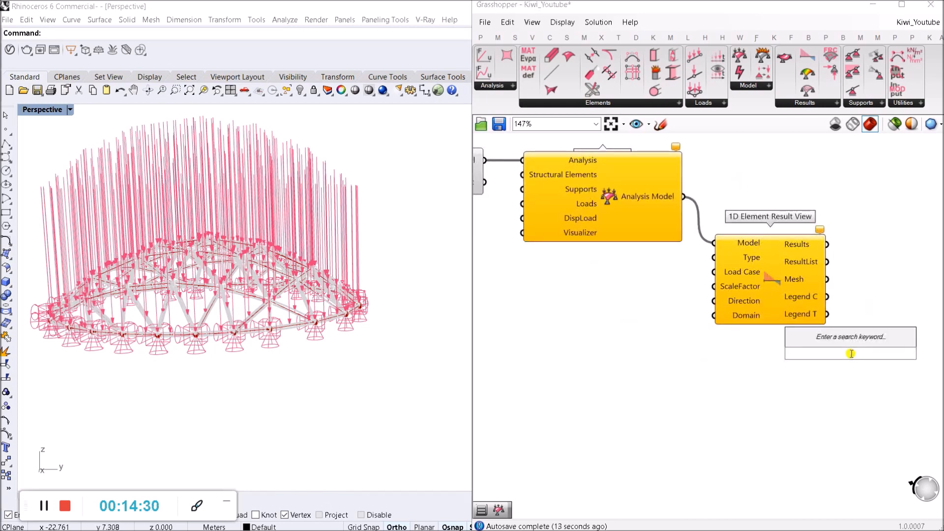
text(GRAD)
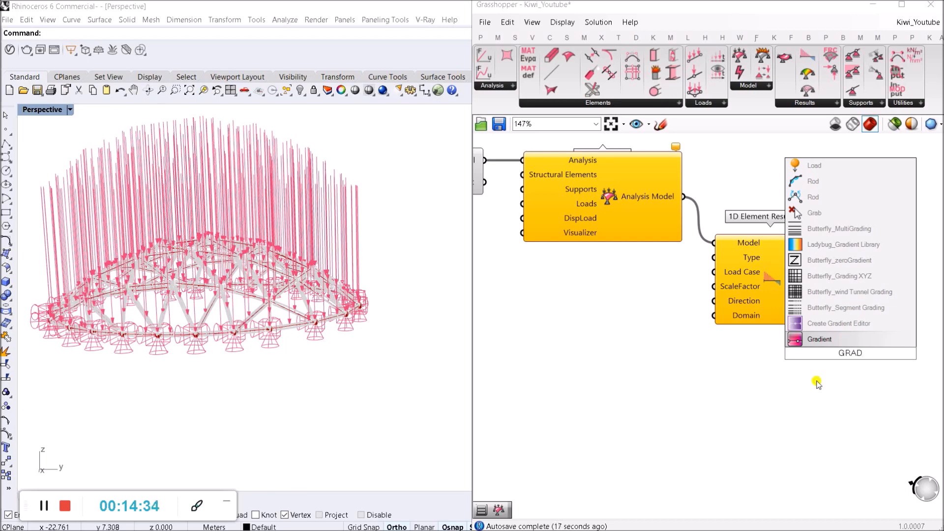
key(Escape)
Add a Legend component and connect the result view's Legend C output to Colour and Legend T to Tags.
right_drag(843, 379, 742, 388)
double_click(795, 327)
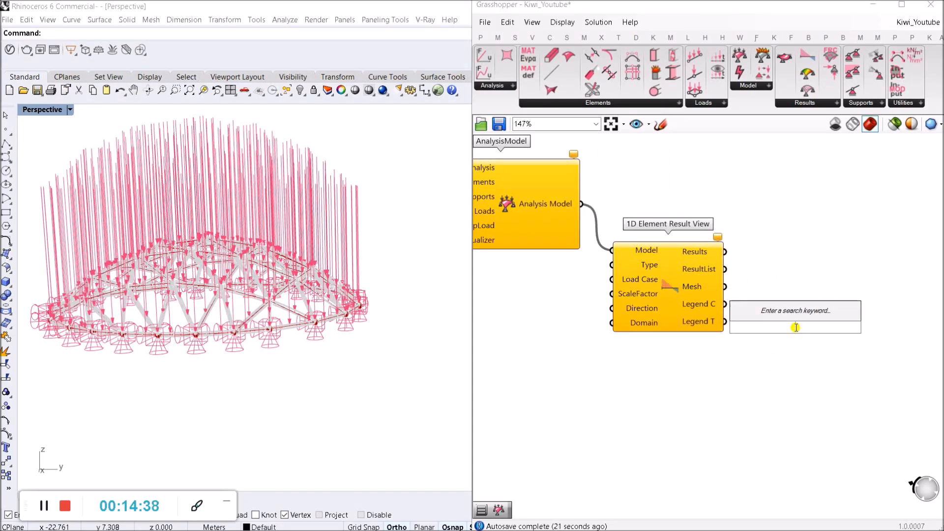
text(legend)
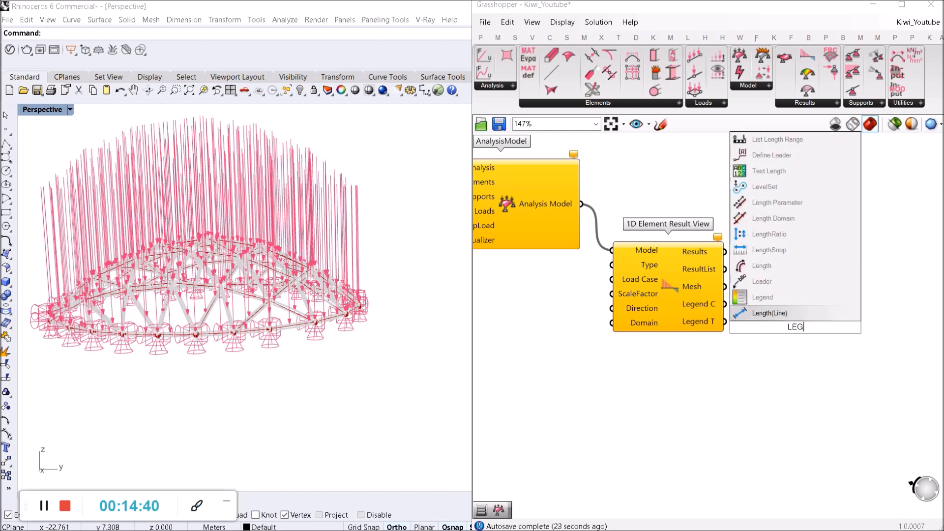
key(Return)
scroll(799, 324, up, 3)
drag(713, 291, 675, 292)
drag(713, 331, 677, 321)
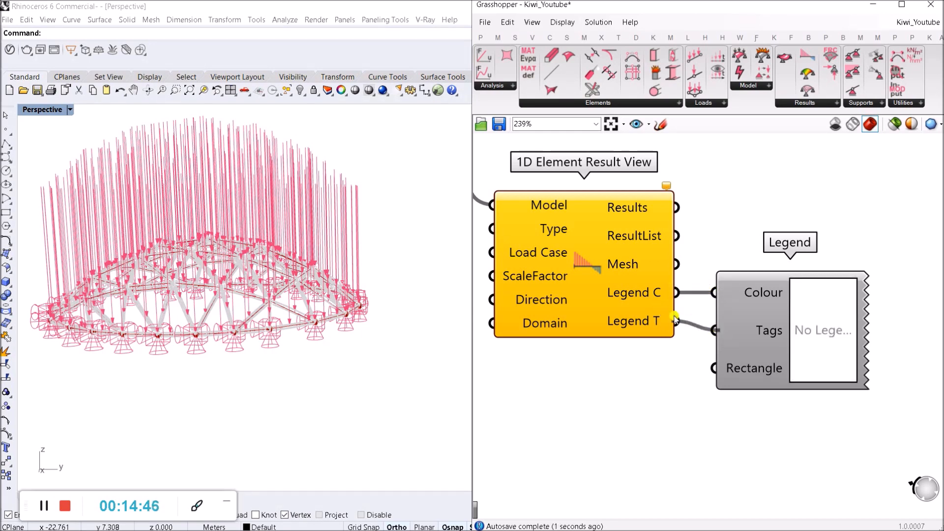
Enlarge the Legend component vertically into a tall strip beside the 1D Element Result View.
click(787, 389)
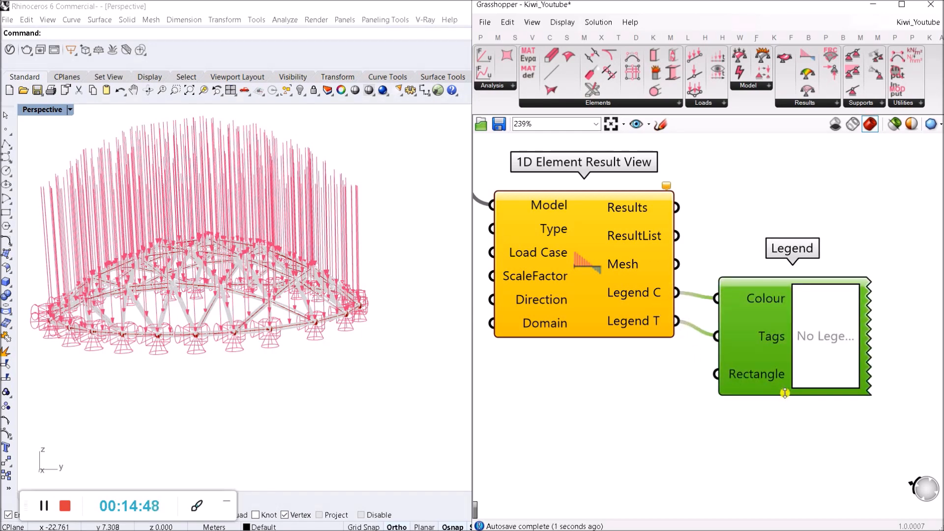
scroll(803, 400, down, 6)
mouse_move(803, 400)
mouse_down()
mouse_move(786, 463)
mouse_move(791, 386)
mouse_up()
click(771, 306)
scroll(739, 396, up, 3)
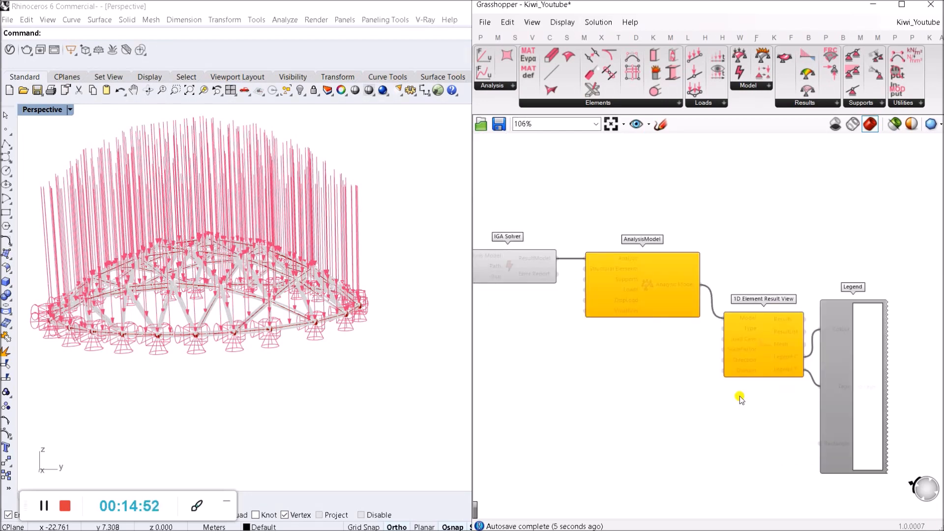
scroll(747, 261, down, 1)
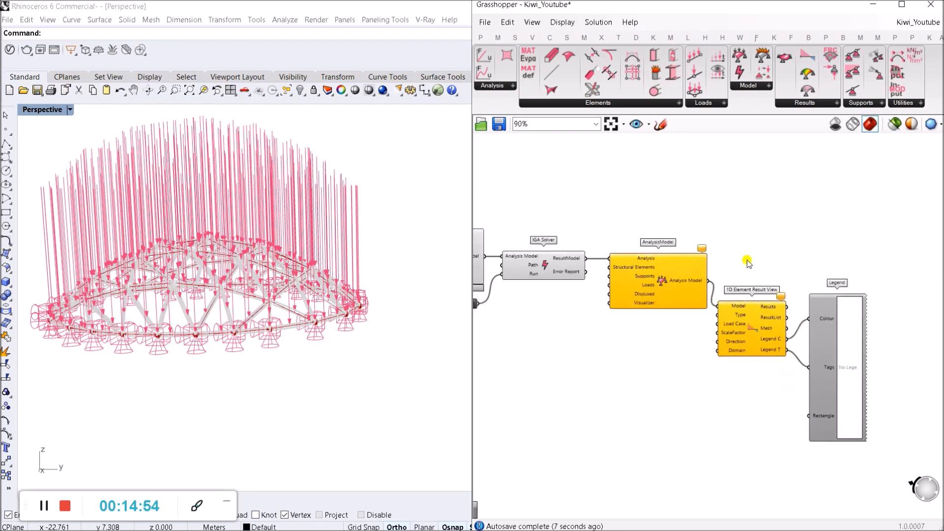
right_drag(615, 354, 635, 346)
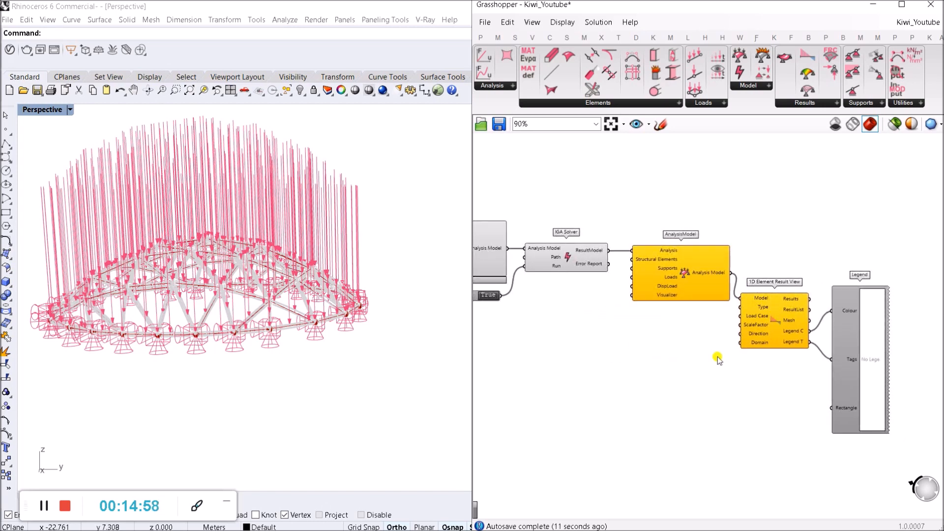
scroll(753, 350, up, 4)
scroll(753, 350, down, 2)
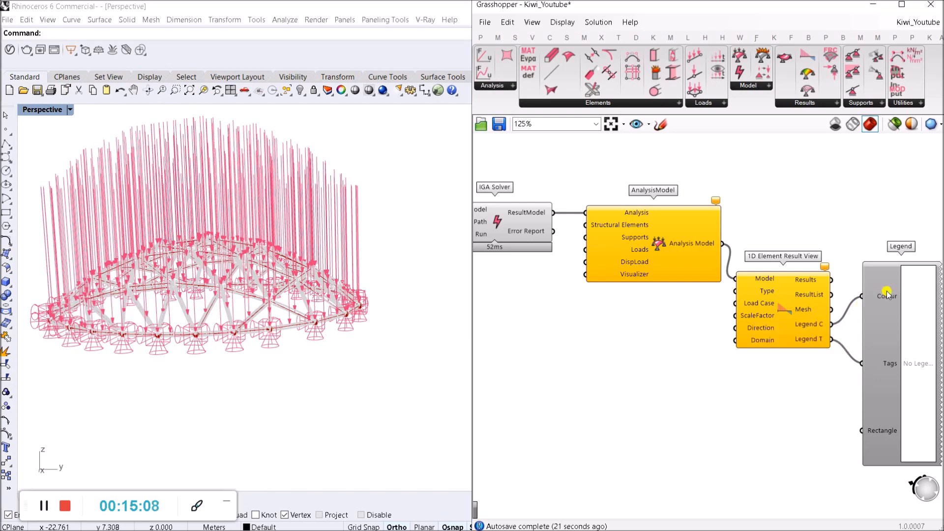
click(44, 507)
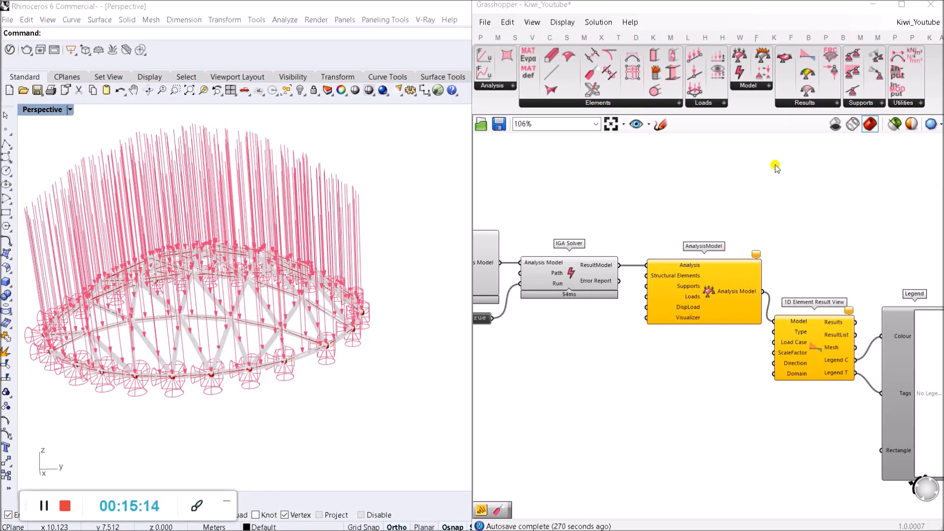
Replace the second AnalysisModel with a DeformedModel component and connect the IGA Solver's ResultModel output to its Model input.
drag(715, 289, 712, 284)
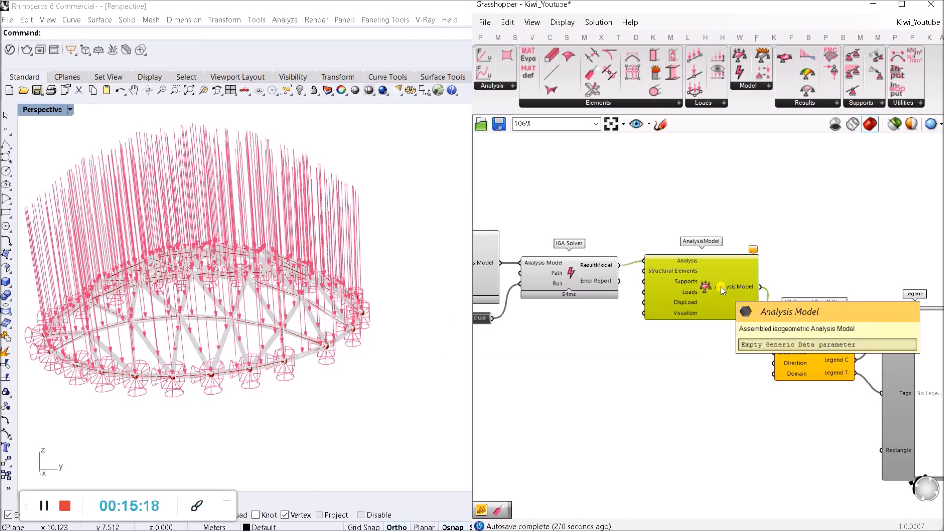
key(Delete)
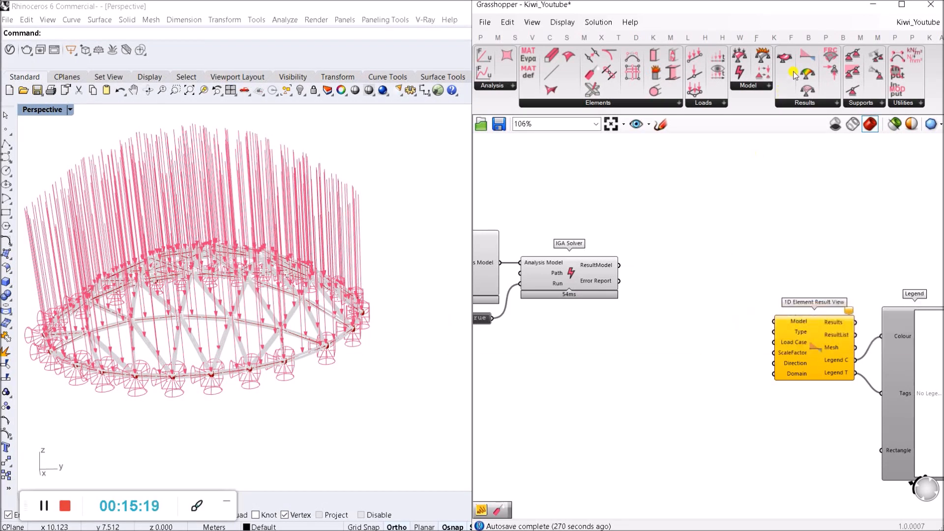
click(814, 101)
click(810, 132)
click(698, 286)
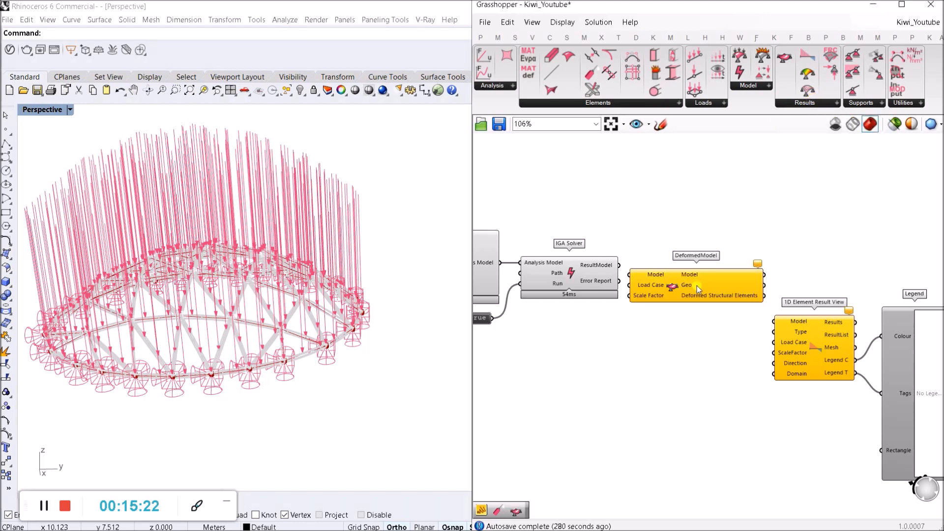
scroll(665, 312, up, 4)
drag(597, 243, 577, 225)
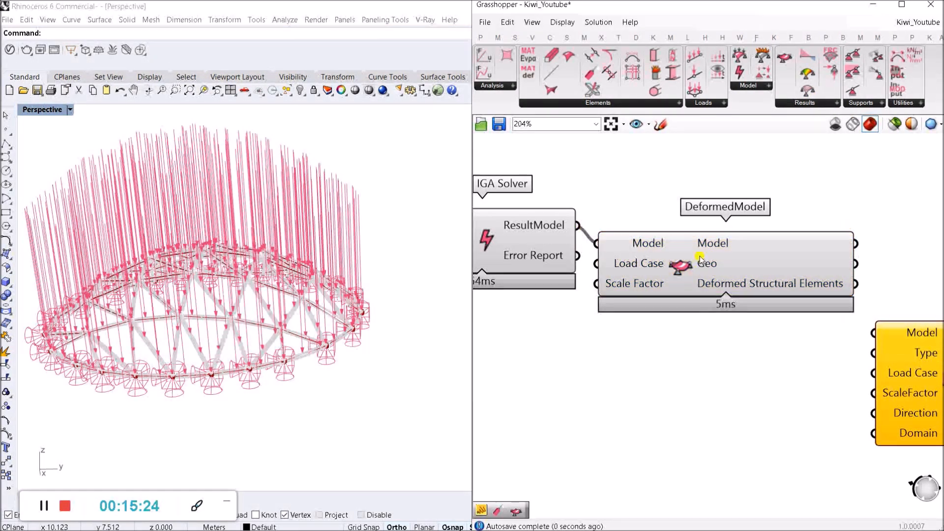
Reposition the DeformedModel component slightly below the IGA Solver, between it and the 1D Element Result View.
drag(705, 258, 688, 353)
scroll(747, 220, down, 2)
scroll(747, 219, down, 2)
right_drag(780, 279, 731, 265)
scroll(681, 296, up, 4)
drag(638, 256, 664, 163)
scroll(682, 227, down, 4)
right_drag(677, 229, 670, 286)
scroll(668, 268, up, 4)
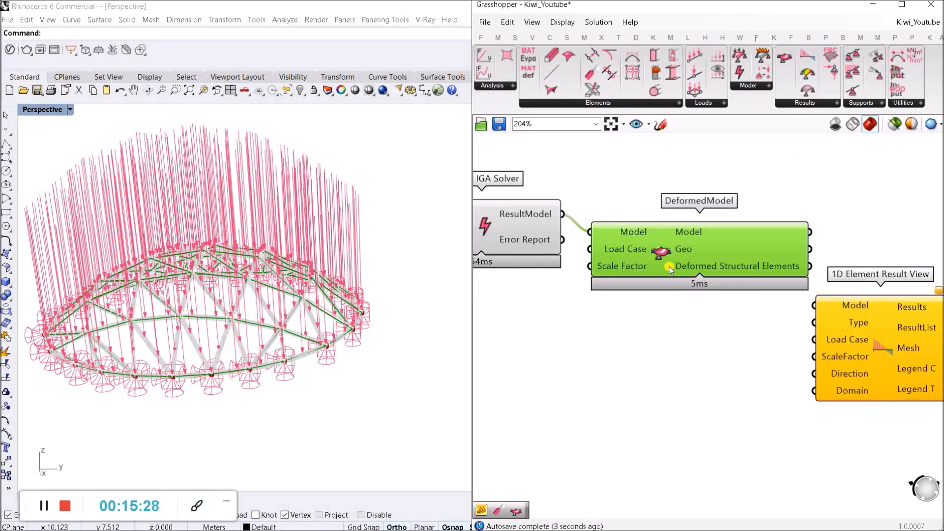
drag(675, 268, 673, 330)
click(608, 404)
drag(755, 304, 738, 306)
click(627, 410)
right_drag(623, 412, 695, 375)
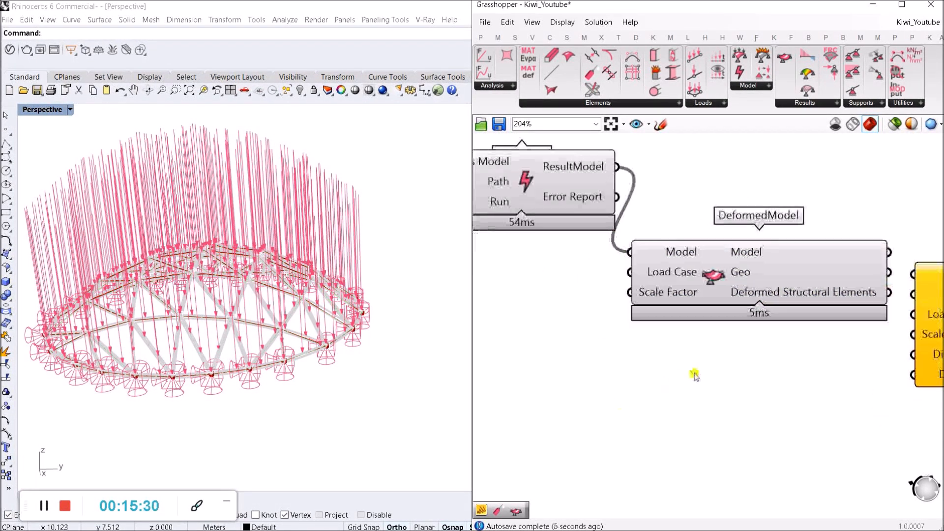
scroll(669, 285, down, 2)
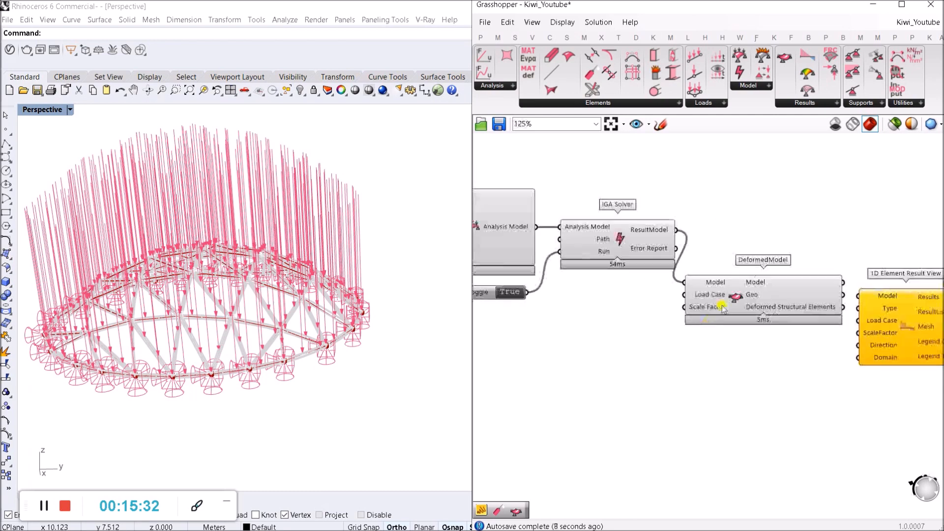
click(699, 301)
Add a Number Slider ranging from 0 to 10 with value 1 next to the DeformedModel's Load Case input.
double_click(601, 335)
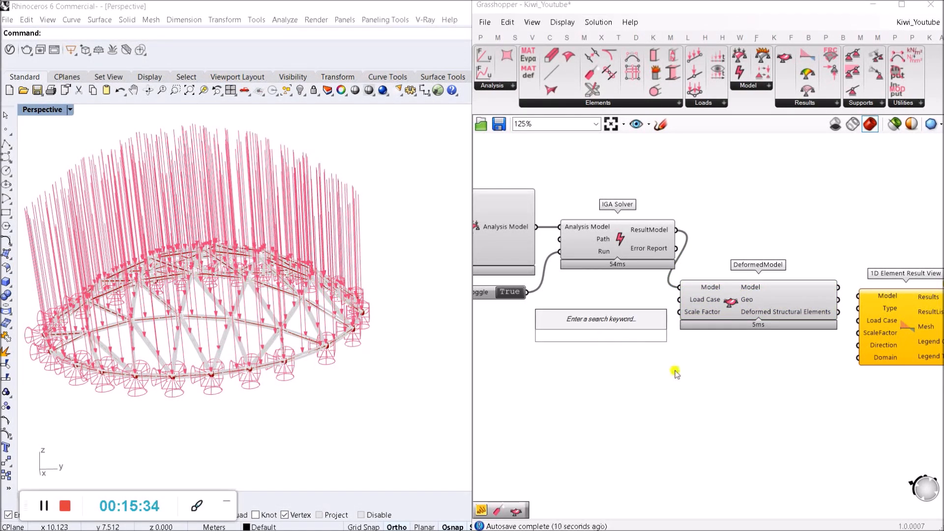
double_click(554, 353)
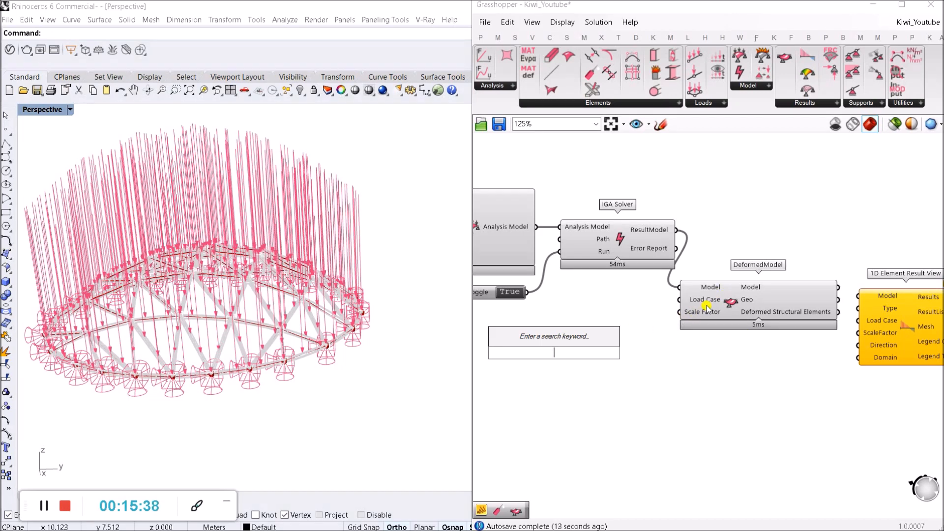
mouse_move(707, 307)
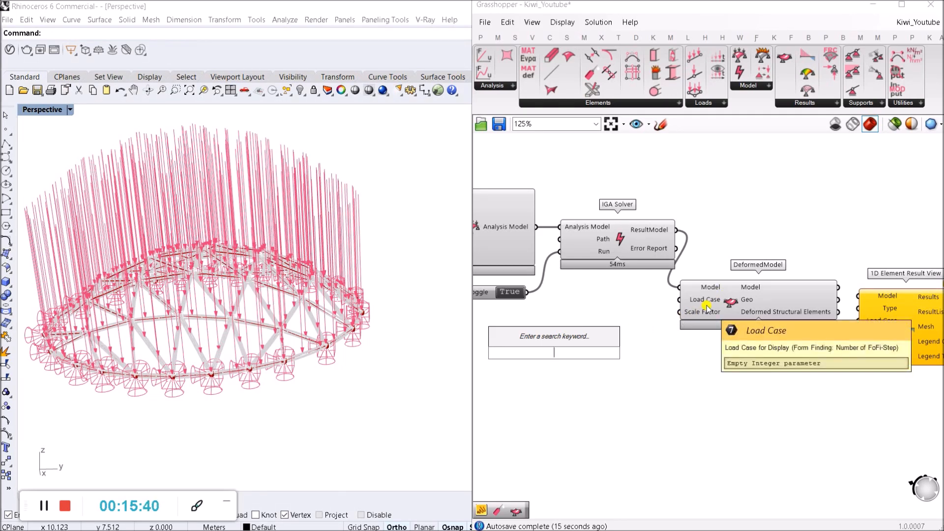
double_click(618, 295)
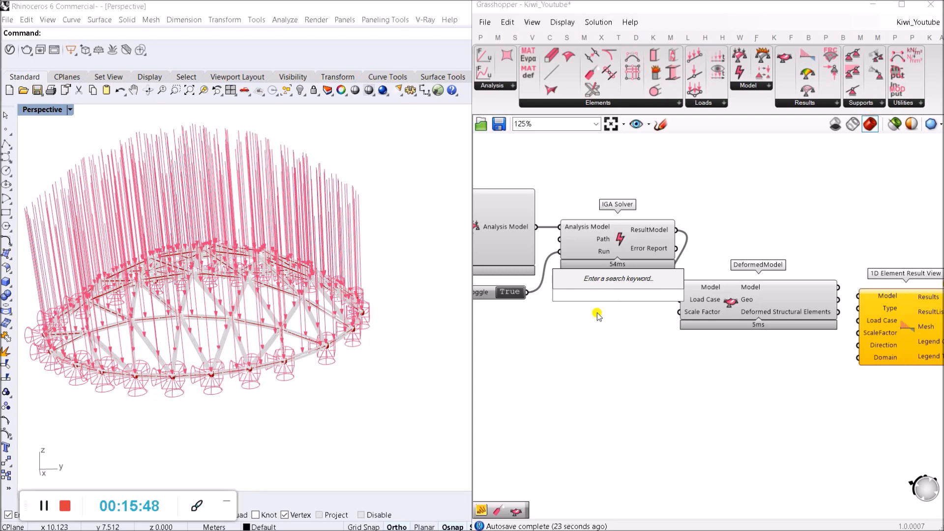
text(0<1<)
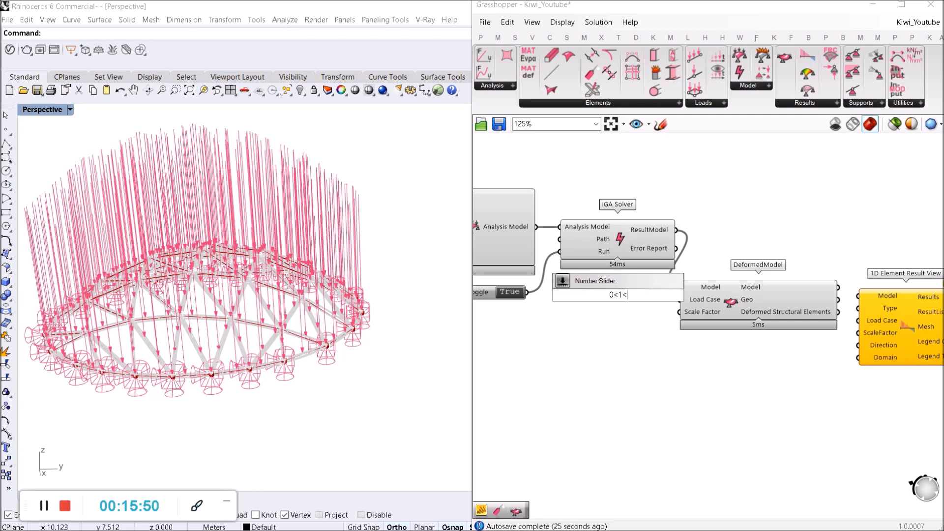
text(10)
key(Return)
scroll(597, 312, up, 3)
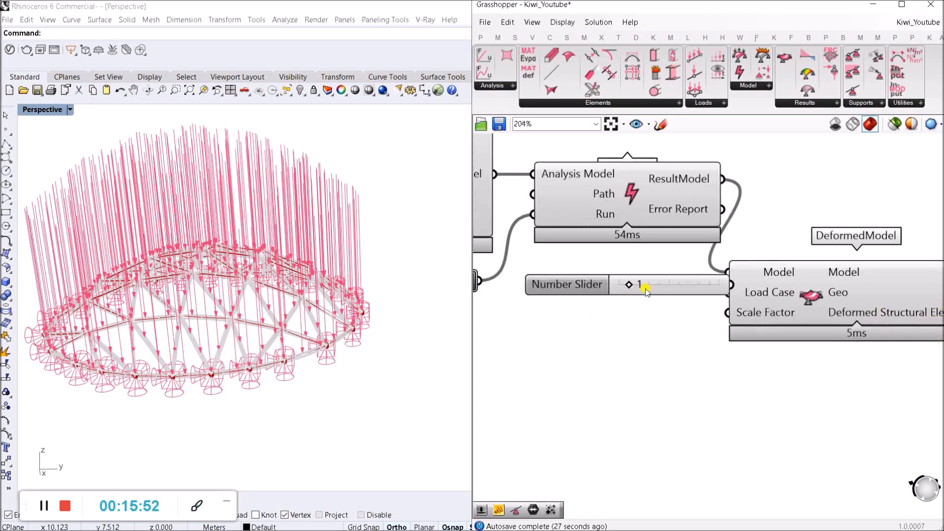
Add a second Number Slider ranging from 0 to 10 with value 1 below the first, near the lowered DeformedModel.
drag(812, 286, 811, 301)
double_click(673, 353)
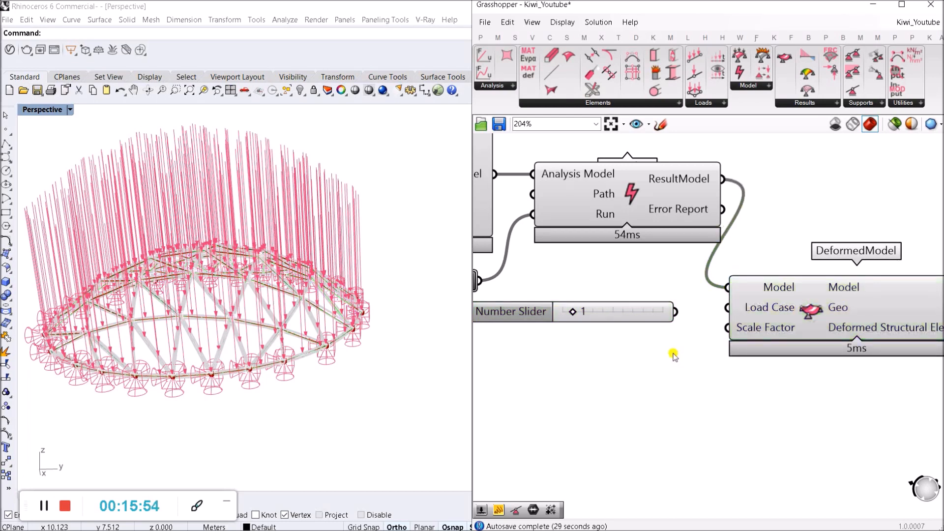
text(0<)
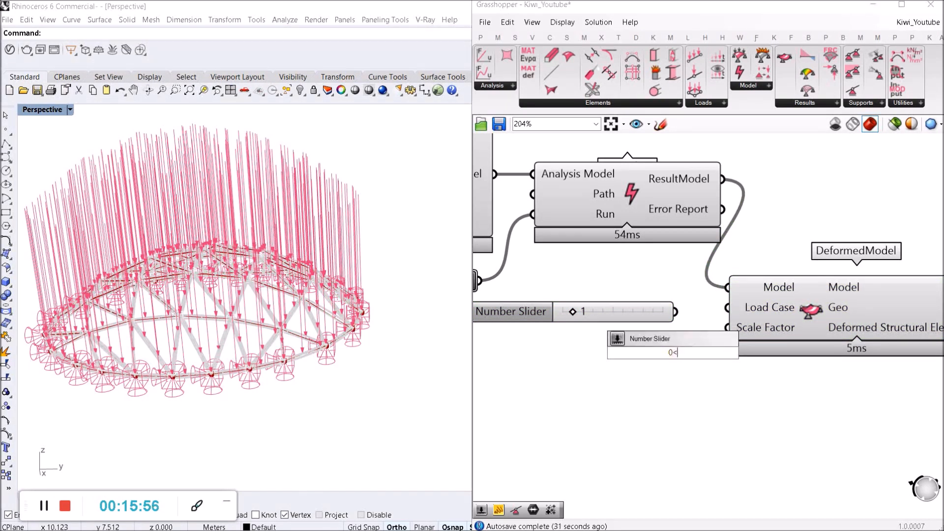
text(1<10)
key(Return)
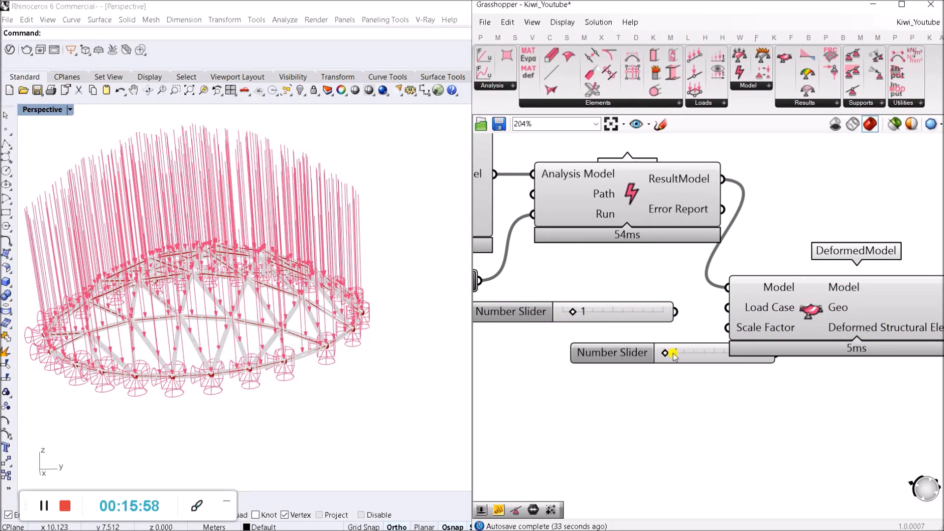
drag(698, 357, 612, 365)
Move the first Number Slider slightly lower and connect it to the DeformedModel's Load Case input.
drag(610, 309, 614, 336)
drag(681, 339, 738, 338)
scroll(651, 326, down, 3)
scroll(812, 290, up, 2)
scroll(737, 317, down, 4)
Connect the DeformedModel's Model output to the Model input of the 1D Element Result View.
click(838, 343)
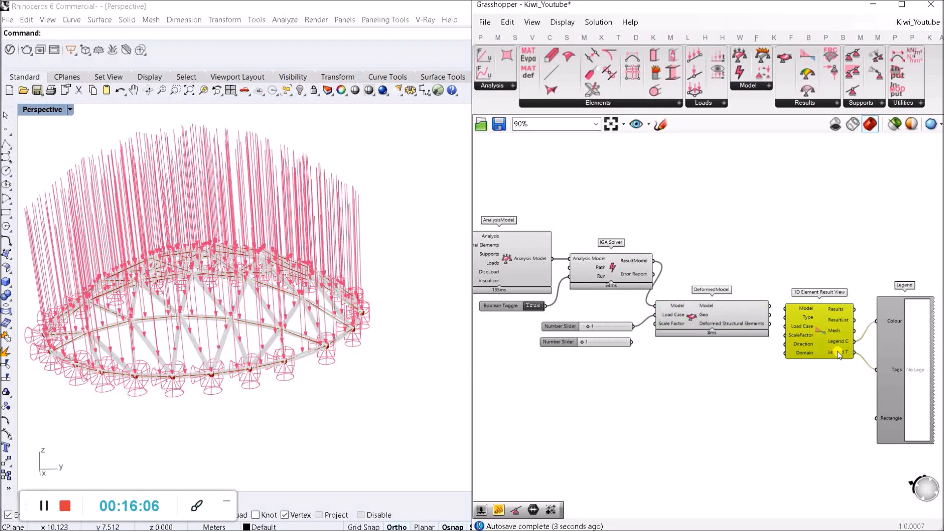
right_drag(836, 346, 791, 344)
scroll(749, 295, up, 4)
scroll(750, 256, down, 5)
scroll(756, 271, up, 3)
scroll(756, 272, up, 2)
scroll(752, 276, down, 2)
scroll(752, 290, up, 2)
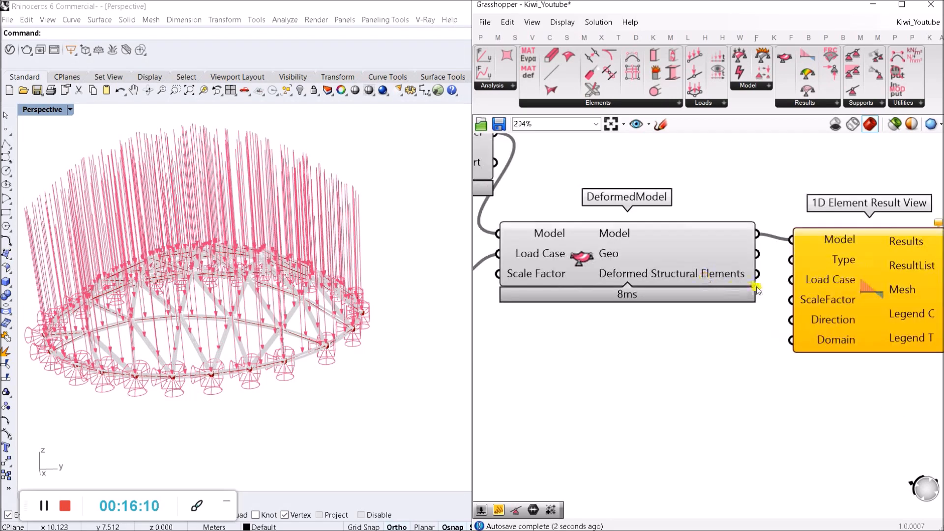
scroll(754, 300, down, 2)
scroll(738, 298, up, 3)
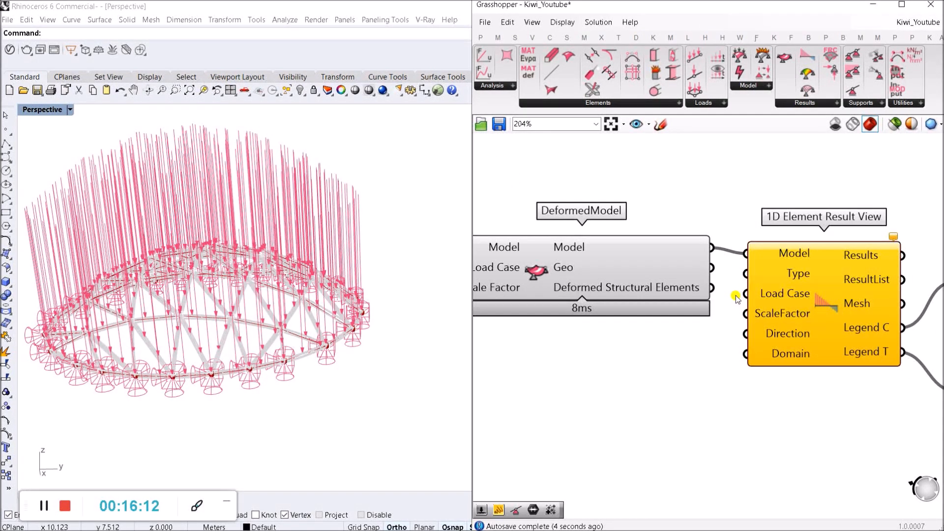
scroll(742, 293, down, 3)
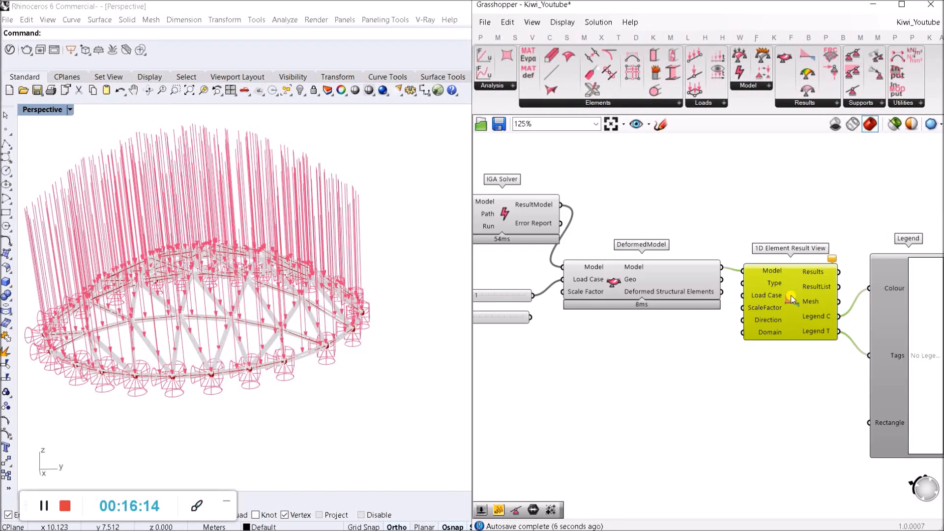
Add a Value List below the DeformedModel and connect it to the Type input of the 1D Element Result View.
scroll(629, 393, up, 2)
double_click(625, 398)
text(VALU)
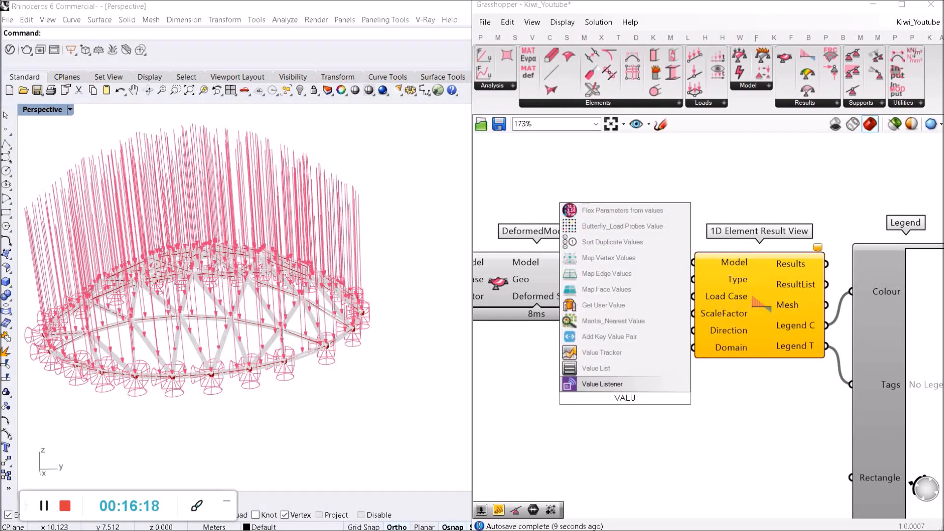
click(602, 374)
drag(639, 399, 576, 407)
drag(703, 283, 627, 407)
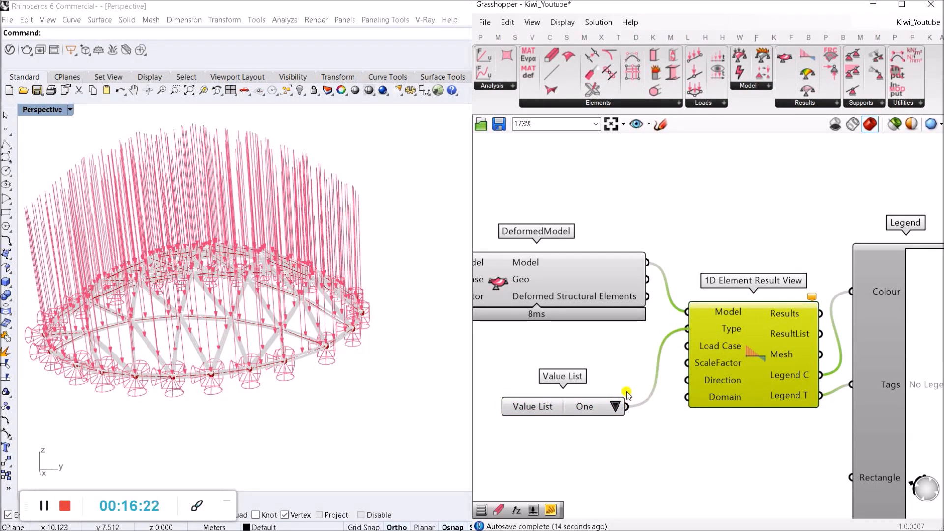
Reposition the Value List, with result type N, directly beneath the DeformedModel component.
scroll(687, 388, down, 2)
scroll(658, 394, up, 3)
click(657, 393)
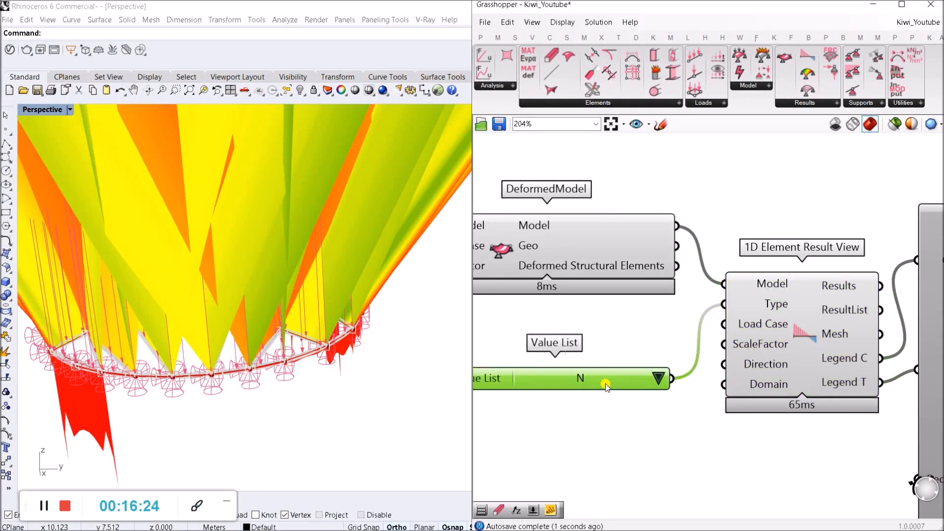
scroll(605, 384, down, 2)
scroll(673, 397, up, 2)
drag(672, 394, 671, 353)
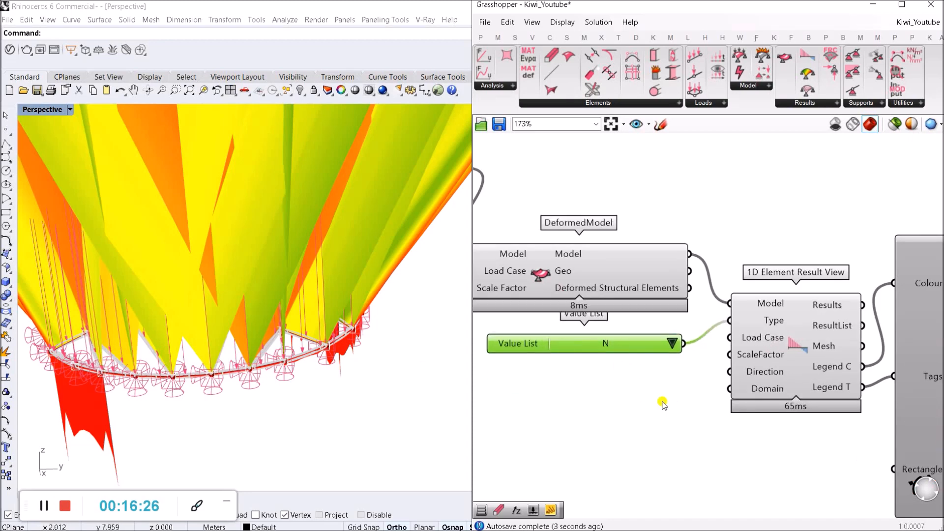
Delete the unconnected second Number Slider.
scroll(712, 392, down, 4)
right_drag(721, 395, 731, 353)
scroll(503, 302, up, 3)
drag(591, 322, 719, 411)
scroll(634, 359, up, 3)
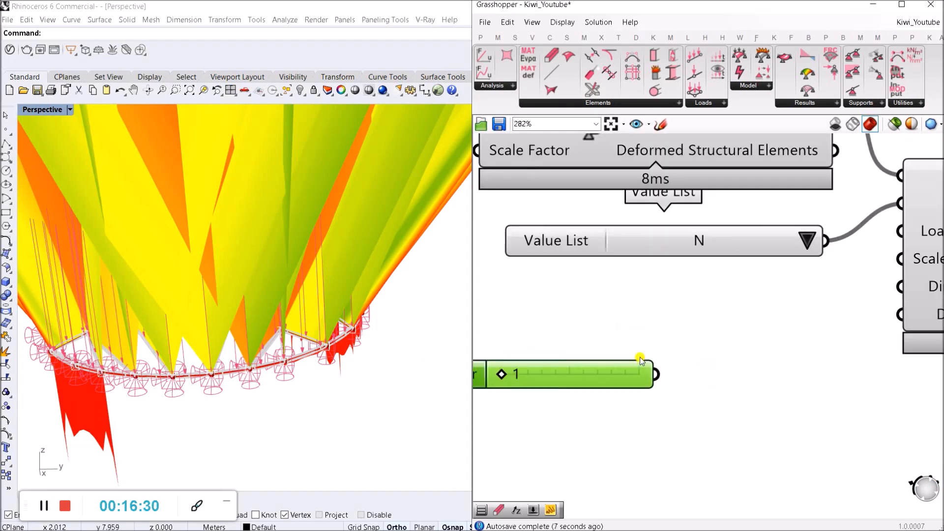
key(Delete)
right_drag(788, 355, 684, 357)
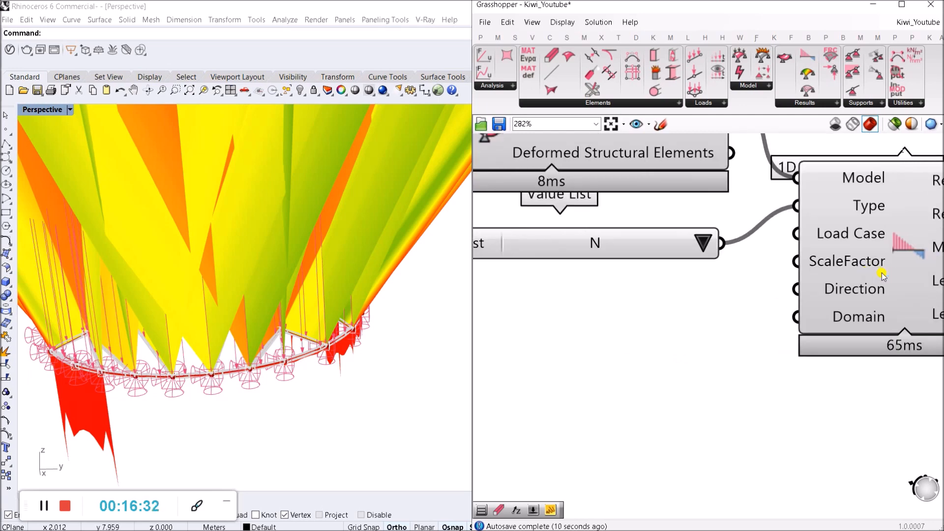
Connect the DeformedModel's load case slider to the 1D Element Result View's Load Case input and space out the surrounding components.
scroll(852, 240, down, 3)
drag(559, 228, 815, 266)
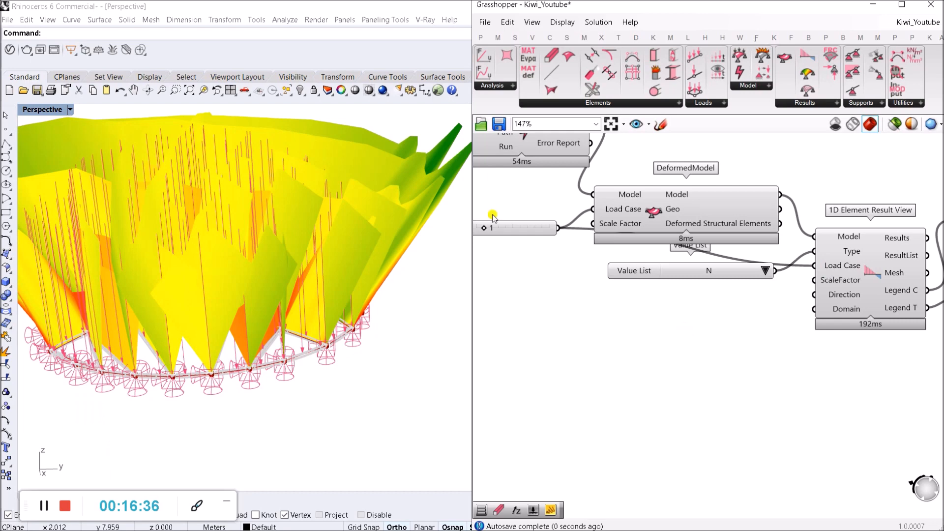
drag(516, 232, 491, 221)
drag(700, 209, 712, 187)
drag(899, 271, 897, 267)
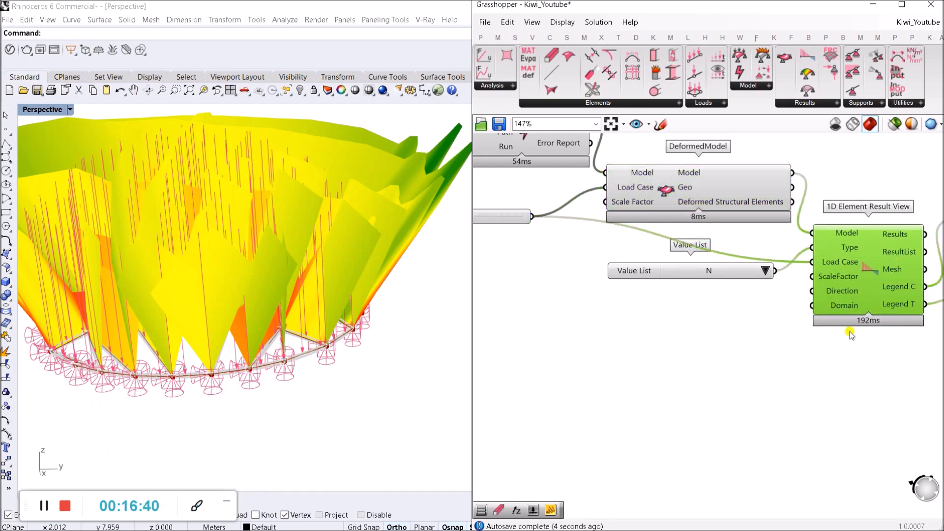
drag(658, 260, 635, 261)
drag(691, 195, 695, 186)
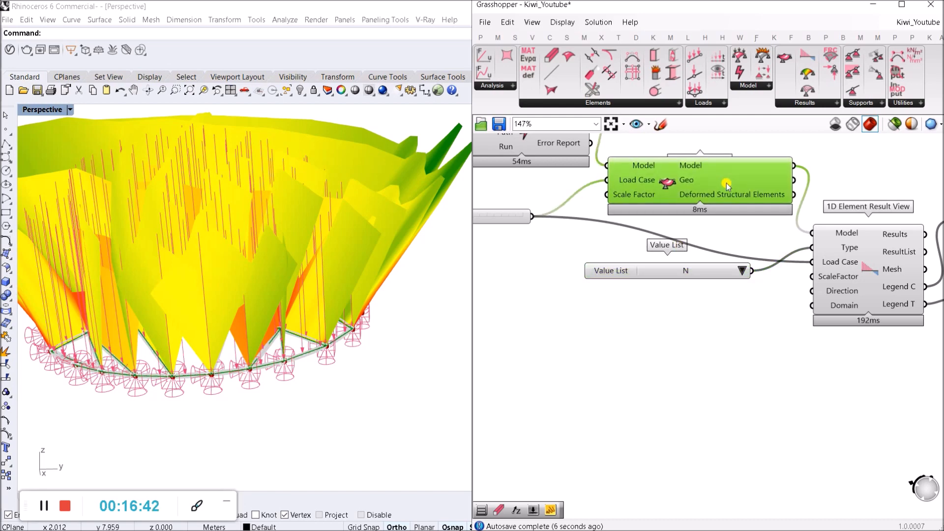
Add a Number Slider ranging from 0.001 to 10 and place it directly below the Value List.
mouse_move(848, 278)
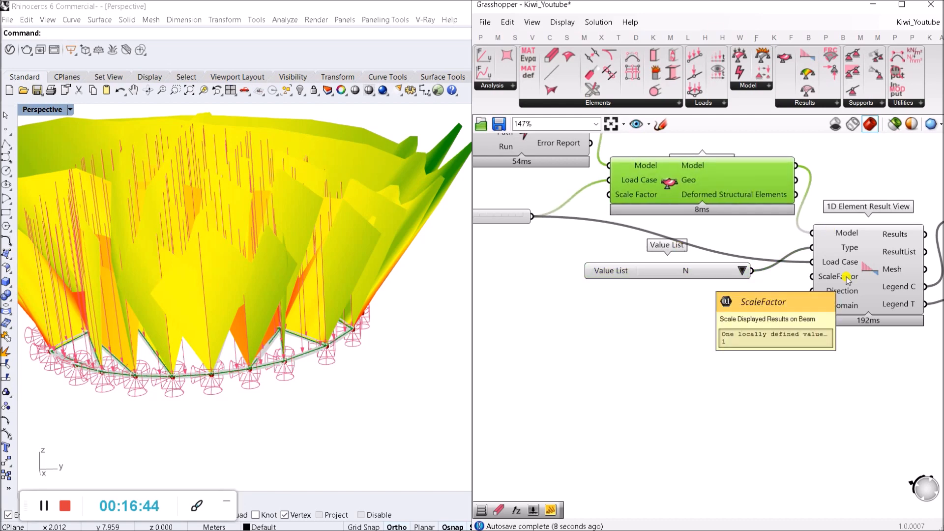
double_click(768, 314)
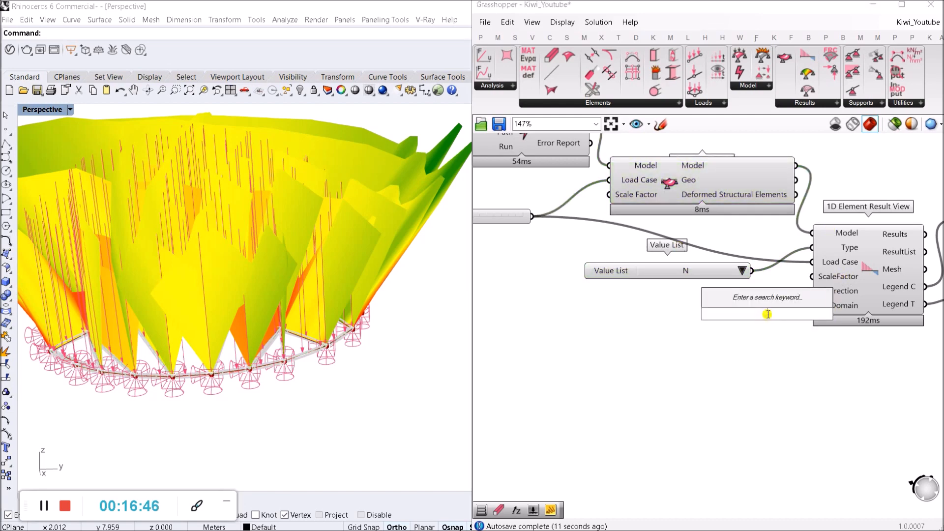
text(0.)
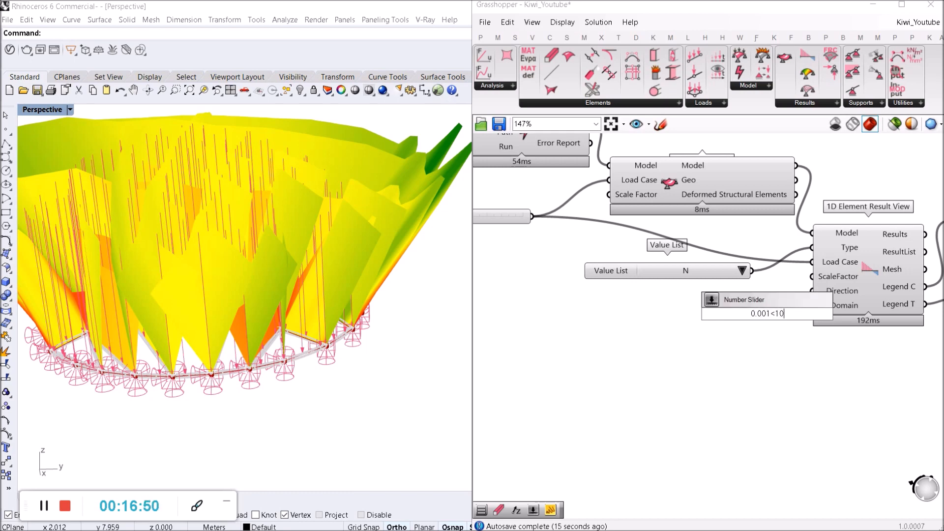
text(001<10)
key(Return)
drag(796, 311, 690, 295)
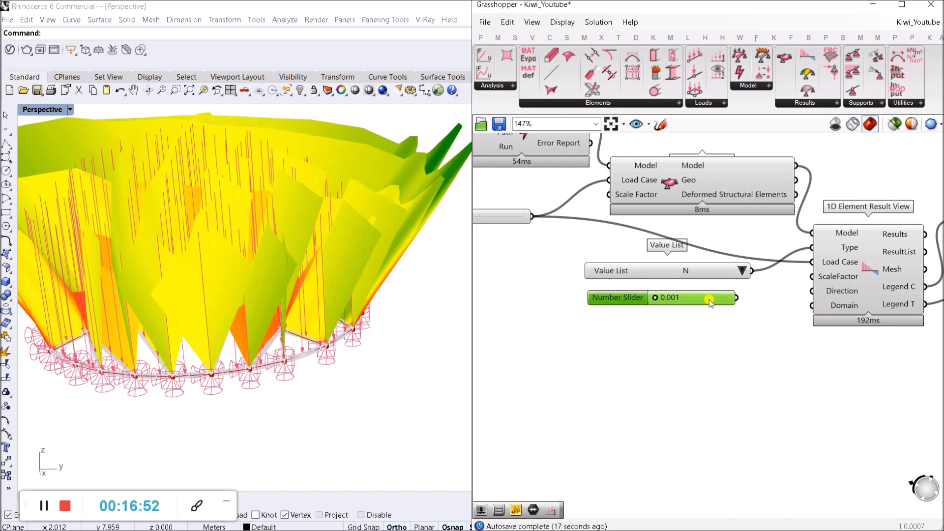
Connect the new slider to the 1D Element Result View's ScaleFactor input and set its value to 0.078.
scroll(705, 298, up, 2)
scroll(765, 316, down, 3)
scroll(765, 315, down, 2)
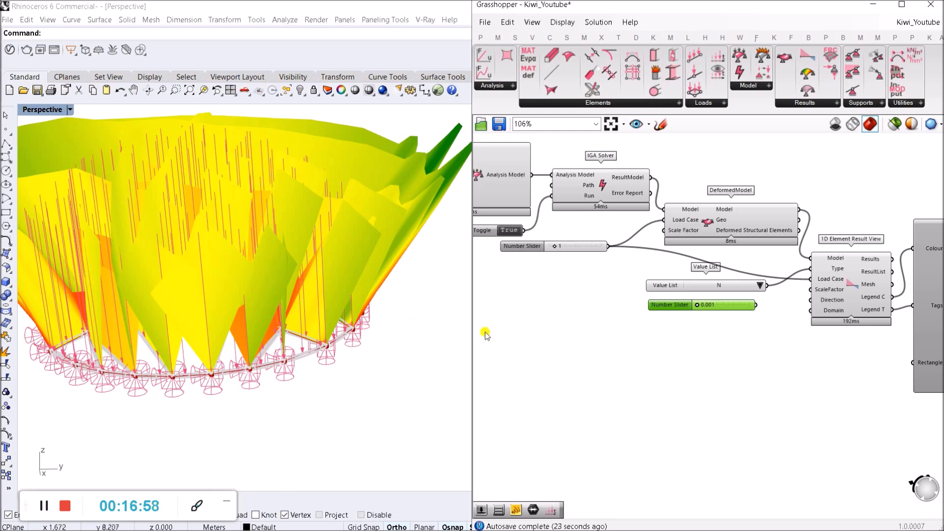
right_drag(805, 346, 756, 351)
scroll(852, 305, up, 3)
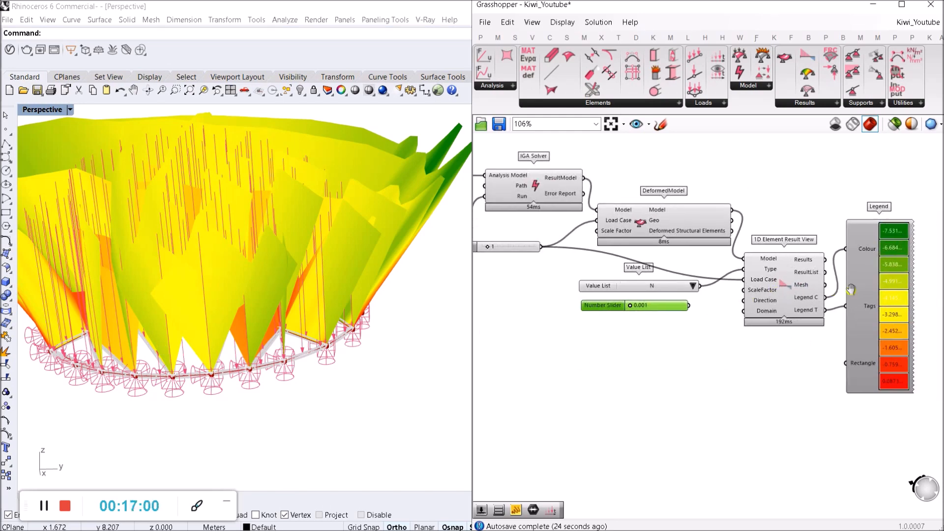
drag(846, 307, 885, 307)
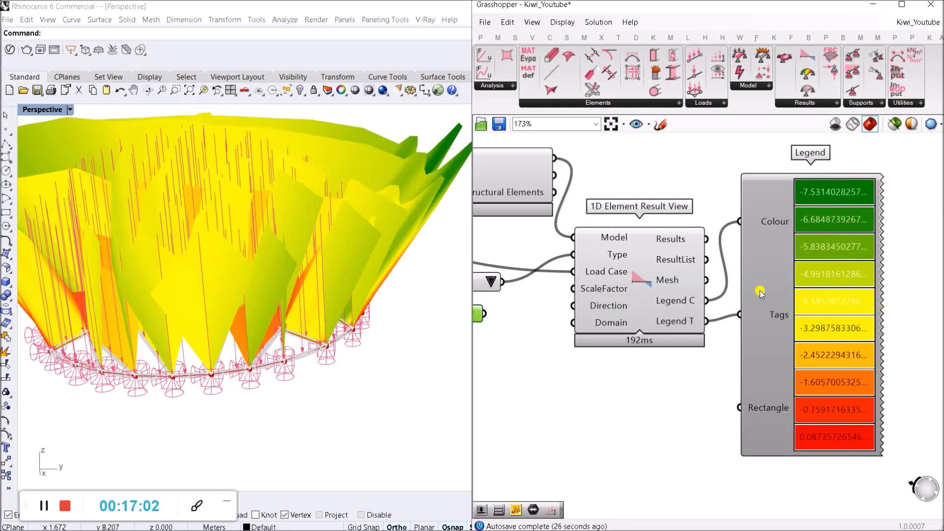
right_drag(563, 333, 642, 322)
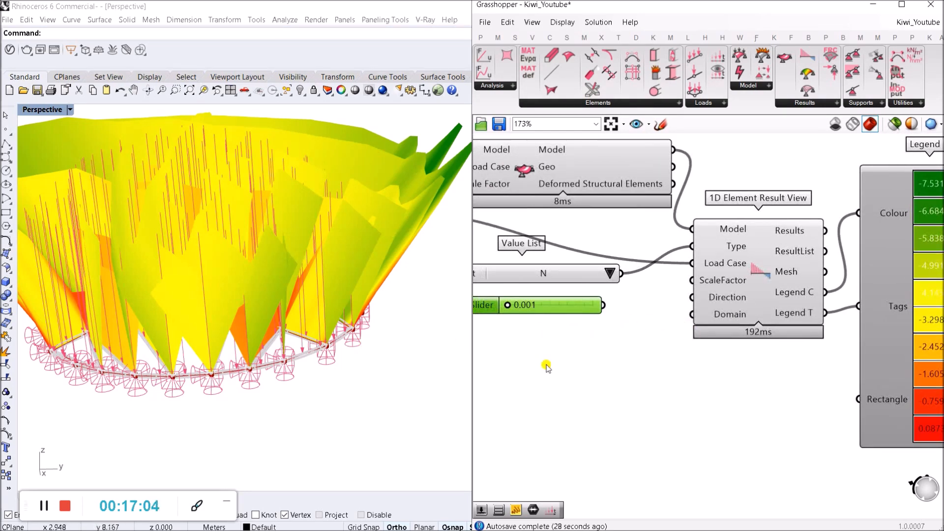
scroll(604, 305, up, 2)
drag(610, 305, 734, 270)
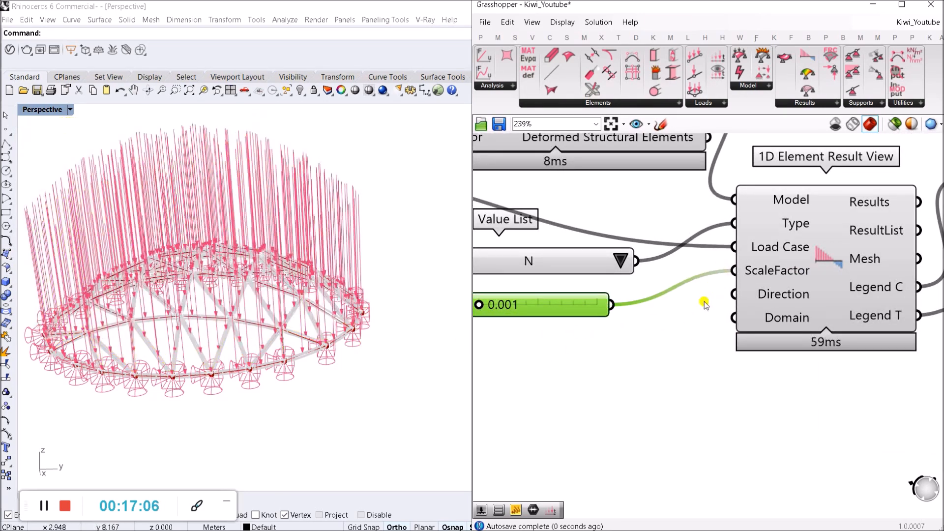
scroll(512, 306, up, 2)
drag(531, 300, 533, 302)
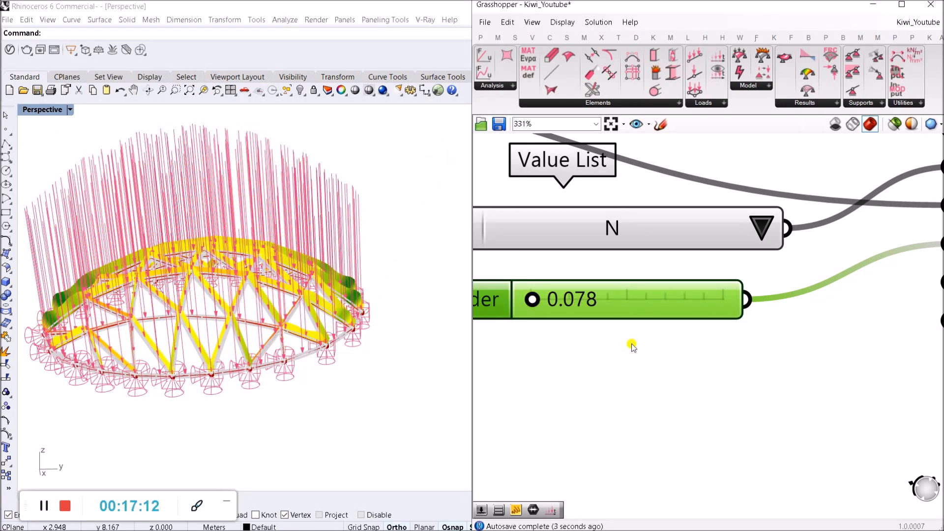
Turn off the viewport preview of the AnalysisModel component.
scroll(626, 352, down, 10)
scroll(596, 328, up, 4)
click(630, 300)
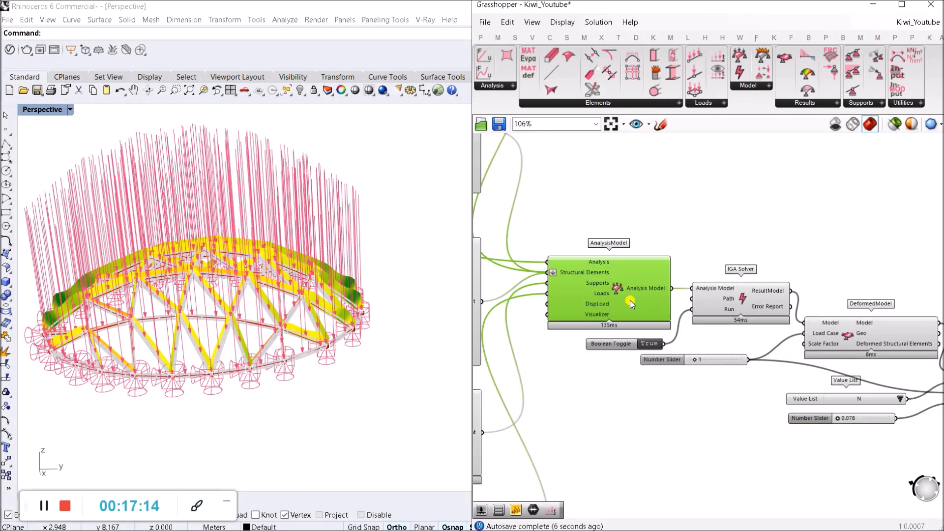
key(ctrl+q)
Examine the coloured 1D element results on the beam shell in the Perspective viewport from several angles.
right_drag(307, 283, 344, 288)
scroll(235, 373, up, 3)
scroll(235, 374, down, 5)
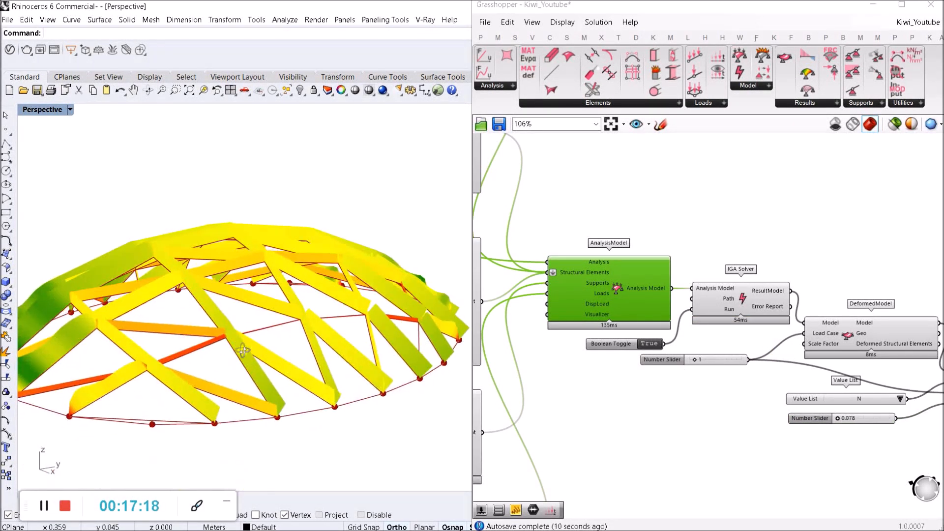
right_drag(246, 354, 265, 309)
scroll(250, 384, up, 4)
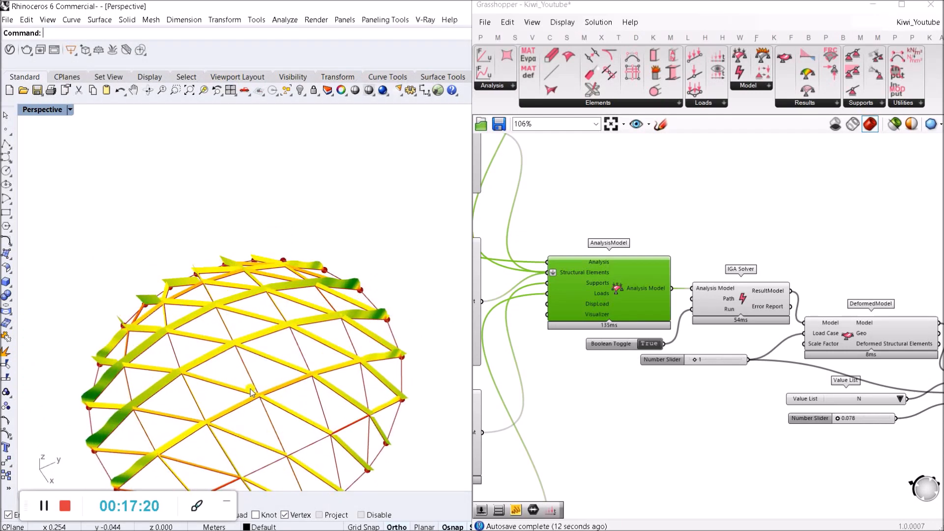
scroll(254, 359, down, 4)
scroll(229, 405, up, 2)
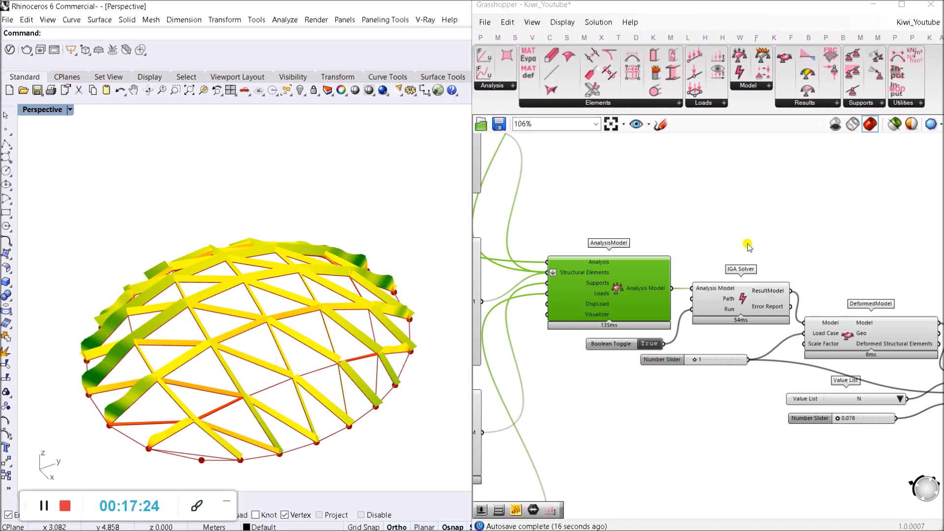
Shift the AnalysisModel and IGA Solver components slightly to tidy the definition.
drag(637, 287, 624, 282)
right_drag(834, 335, 735, 313)
drag(643, 277, 636, 271)
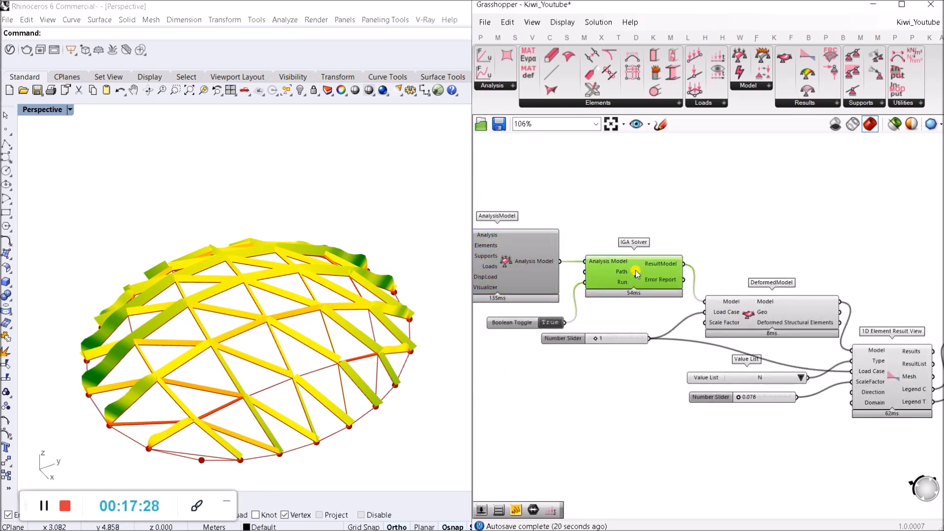
click(735, 221)
Adjust the spacing of the 1D Element Result View between the DeformedModel and the Legend.
right_drag(698, 403, 572, 348)
scroll(573, 348, down, 4)
scroll(650, 351, up, 5)
mouse_move(681, 302)
mouse_down()
mouse_move(682, 312)
mouse_move(698, 299)
mouse_up()
click(684, 381)
right_drag(685, 387, 740, 356)
scroll(736, 280, up, 2)
drag(733, 283, 747, 283)
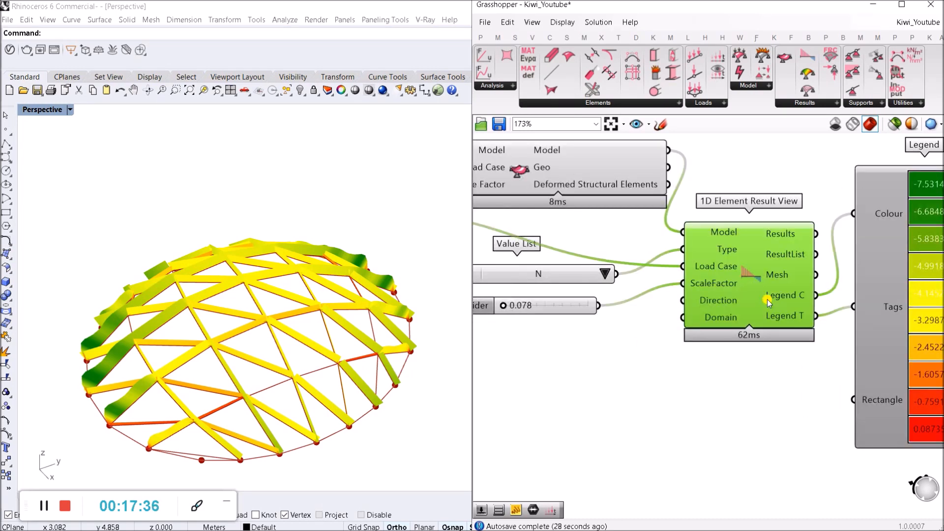
scroll(748, 292, down, 4)
click(763, 361)
Add a Unit Z vector and connect it to the Direction input of the 1D Element Result View.
scroll(773, 308, up, 3)
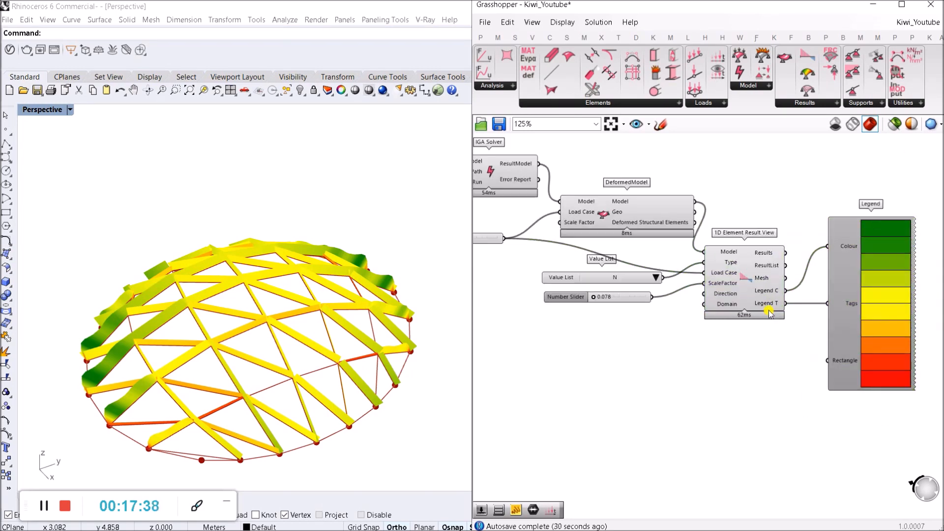
scroll(686, 298, up, 2)
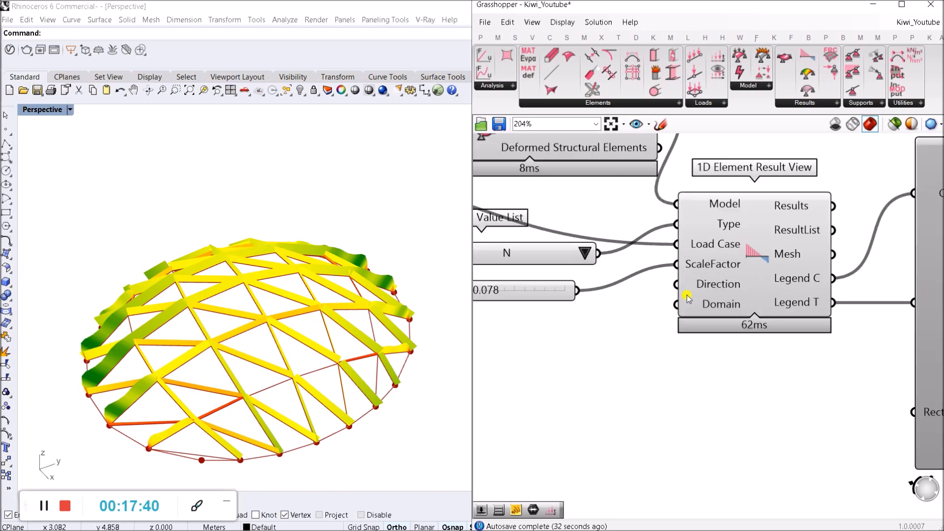
double_click(612, 369)
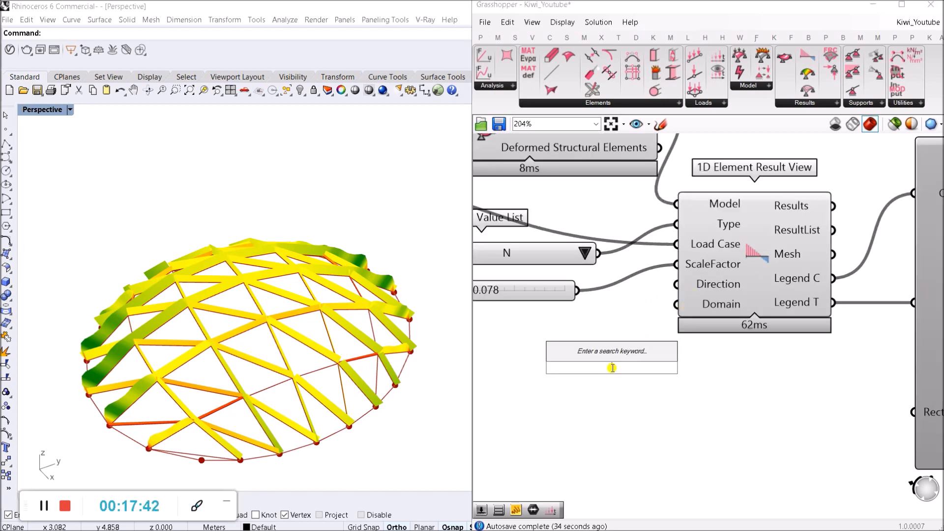
text(z)
key(Return)
right_drag(589, 434, 664, 433)
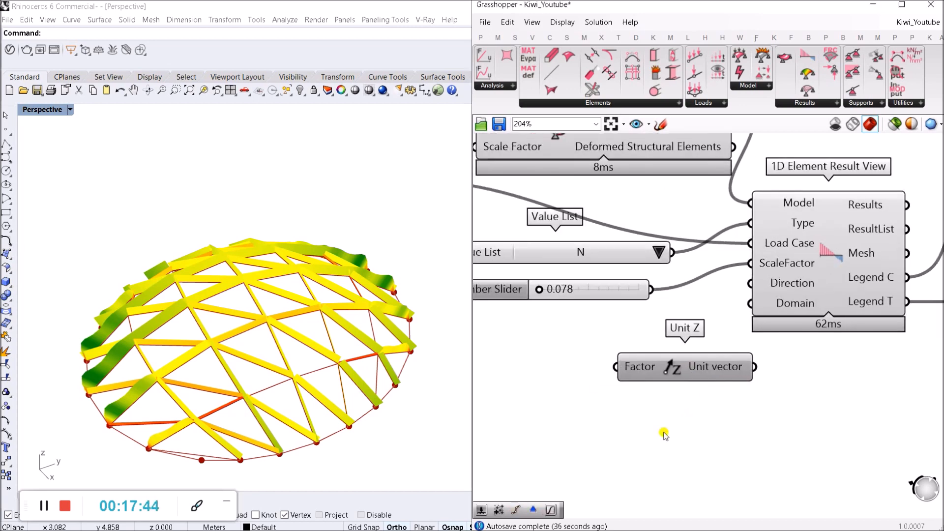
double_click(663, 435)
drag(707, 376, 750, 284)
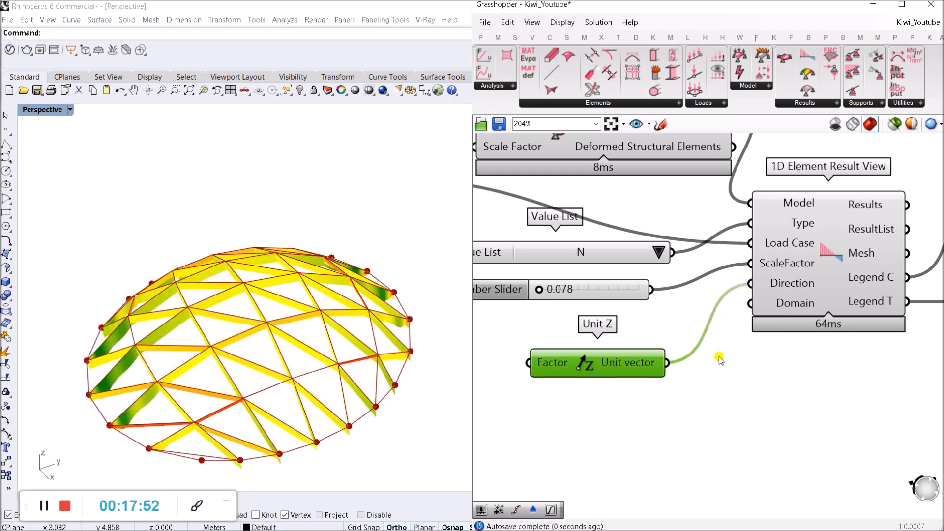
click(718, 378)
right_drag(268, 347, 207, 335)
Create a number slider ranging from -1 to 1, connect it to the Unit Z Factor at -1, and place it beside the component.
right_drag(520, 390, 589, 398)
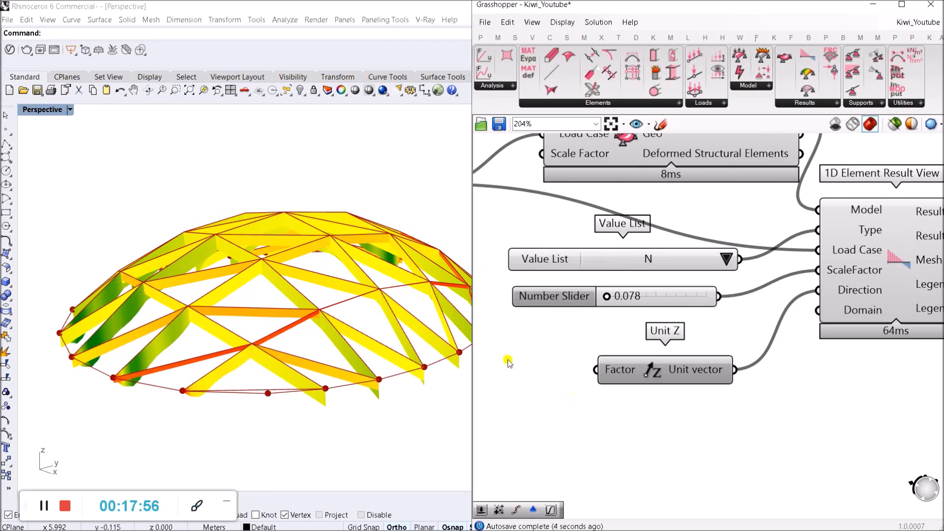
double_click(508, 359)
text(-1<1)
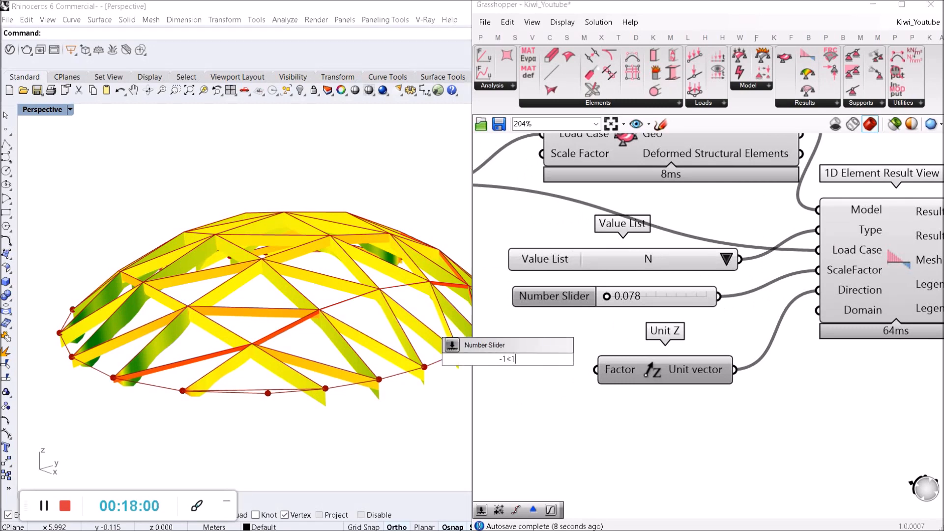
key(Return)
scroll(619, 334, down, 2)
scroll(618, 335, up, 3)
drag(619, 334, 554, 352)
drag(622, 355, 670, 350)
right_drag(260, 295, 309, 295)
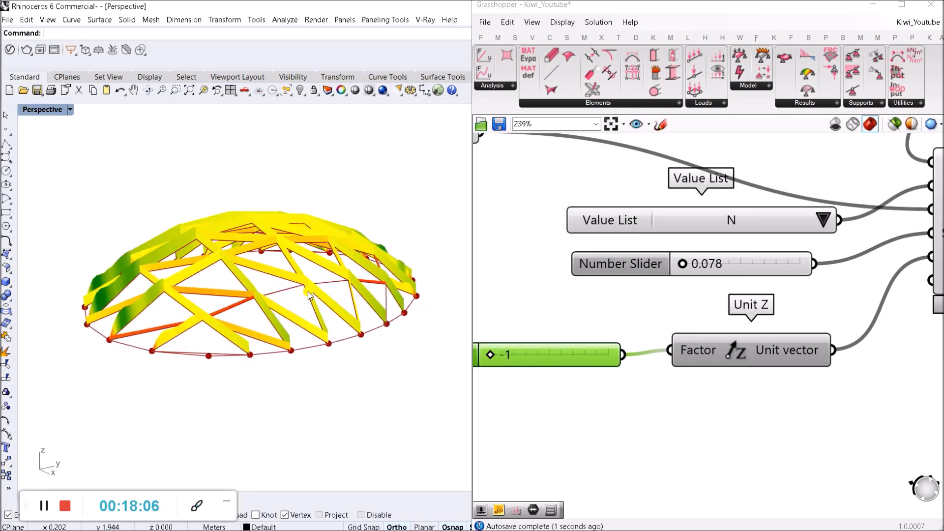
drag(577, 352, 606, 349)
click(619, 322)
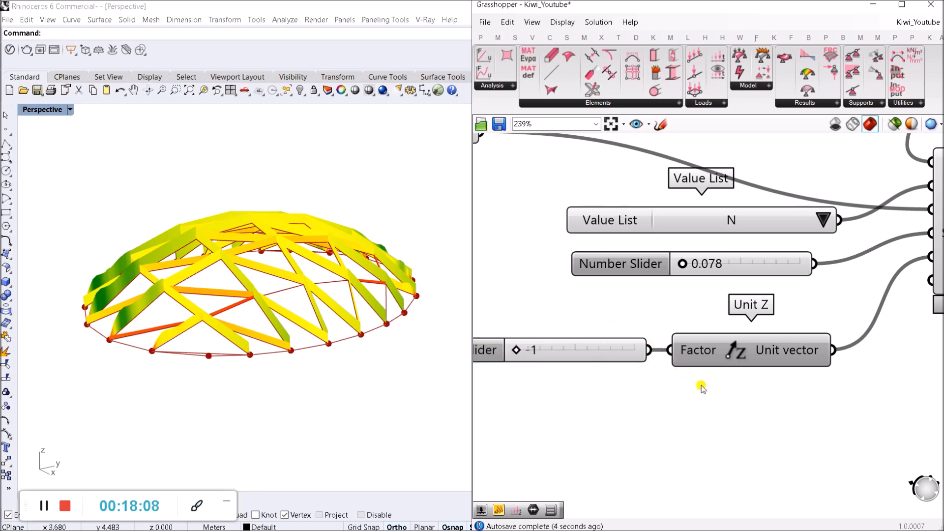
Examine the flipped N result diagrams on the shell together with the result components in the definition.
scroll(273, 278, down, 2)
mouse_move(268, 288)
right_down()
mouse_move(241, 308)
mouse_move(270, 294)
right_up()
scroll(679, 329, down, 4)
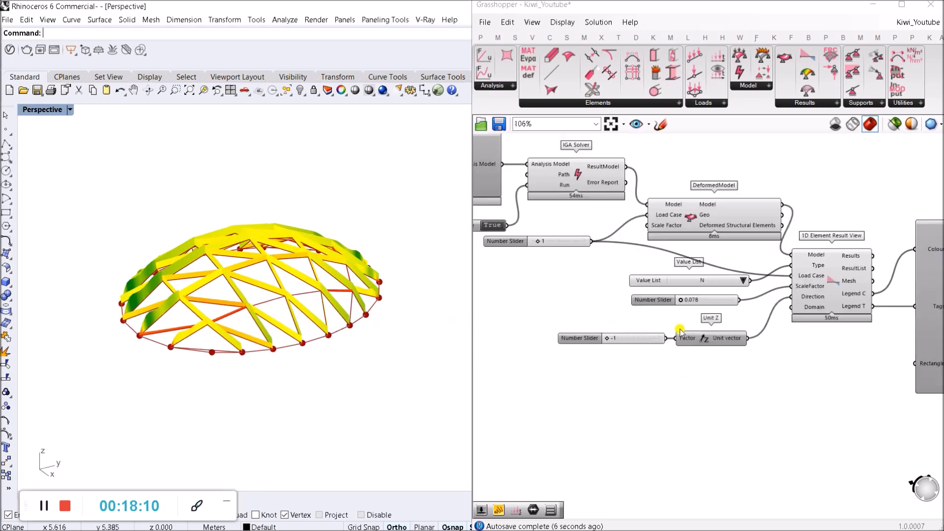
scroll(749, 314, up, 3)
scroll(749, 313, down, 3)
scroll(718, 343, up, 3)
scroll(723, 343, down, 3)
scroll(730, 343, up, 1)
scroll(236, 247, down, 1)
right_drag(236, 248, 263, 313)
scroll(247, 323, up, 4)
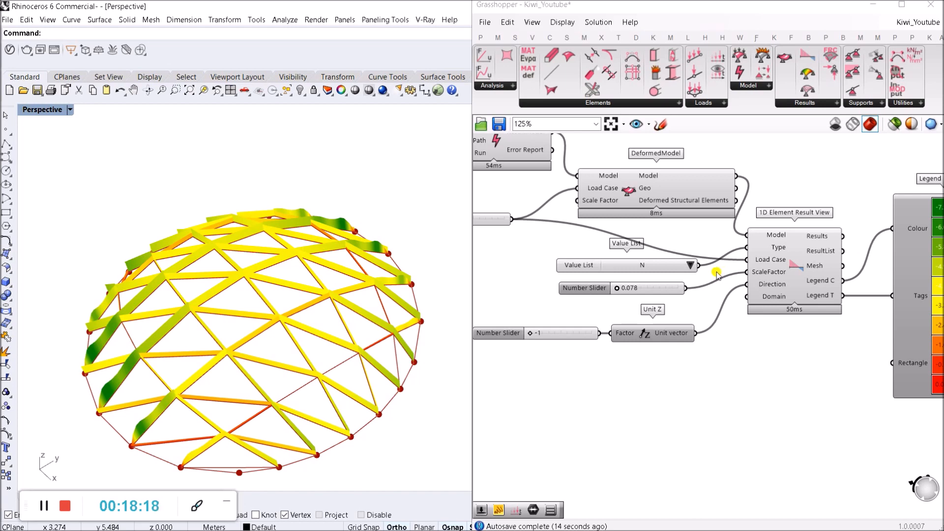
scroll(719, 306, down, 2)
scroll(698, 278, up, 2)
Switch the result type in the Value List feeding the 1D Element Result View to M1.
click(697, 274)
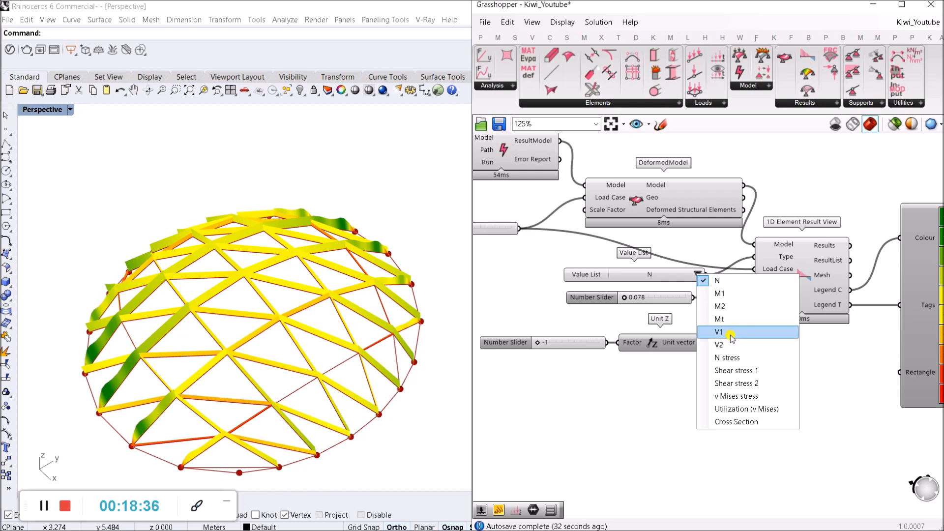
click(671, 394)
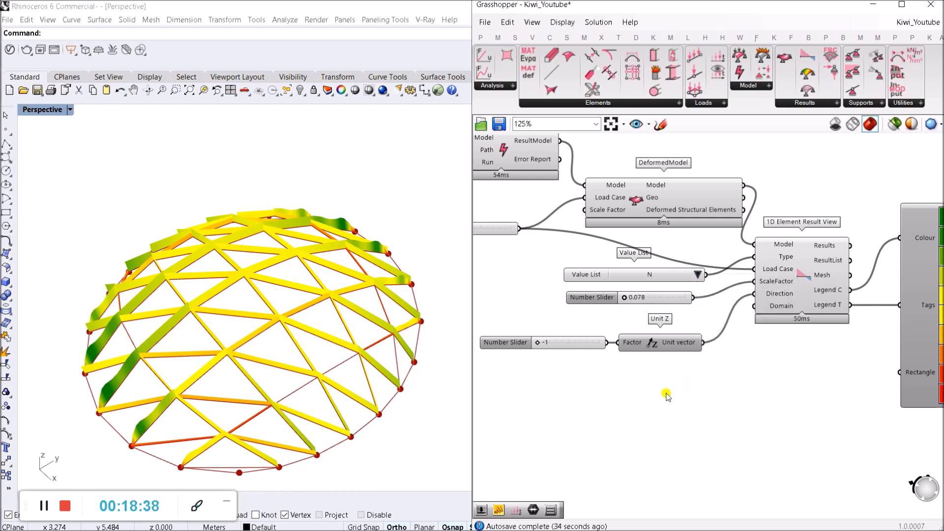
drag(705, 274, 709, 275)
click(698, 274)
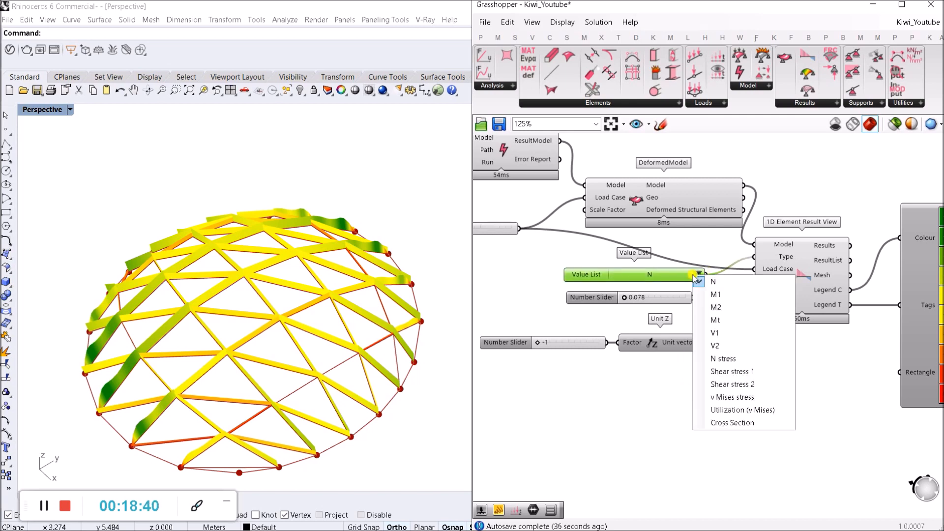
click(713, 289)
Raise the ScaleFactor number slider to 2.792 and view the M1 diagrams on the shell.
scroll(691, 299, up, 3)
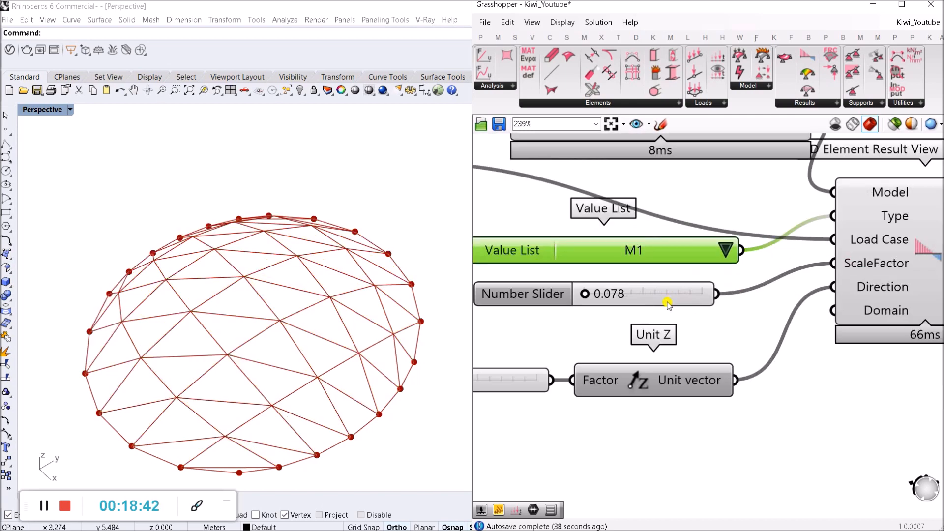
drag(588, 295, 617, 298)
right_drag(244, 353, 253, 322)
scroll(273, 290, up, 4)
scroll(273, 290, down, 8)
scroll(272, 289, up, 5)
right_drag(269, 289, 260, 314)
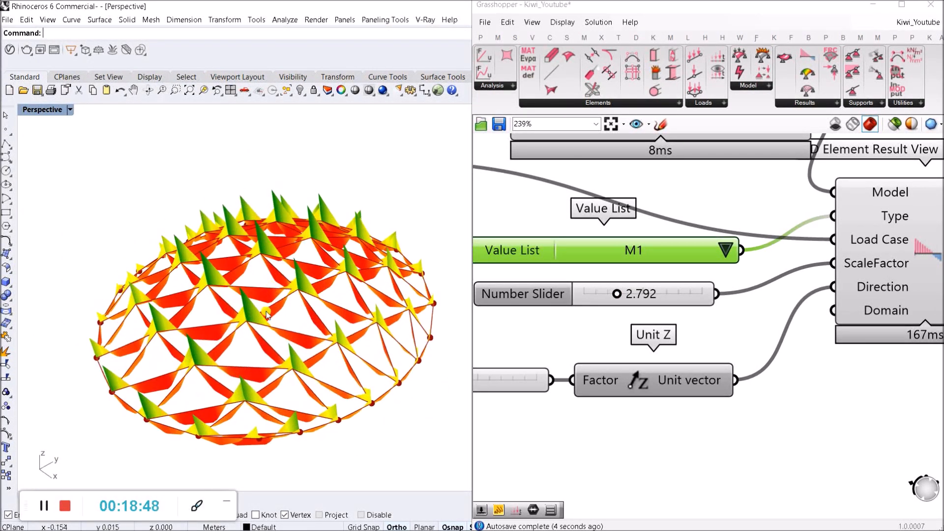
Widen the Legend component so its M1 tag values are shown in full.
scroll(630, 366, down, 3)
right_drag(684, 379, 630, 379)
click(621, 353)
right_drag(239, 302, 267, 284)
scroll(267, 283, up, 2)
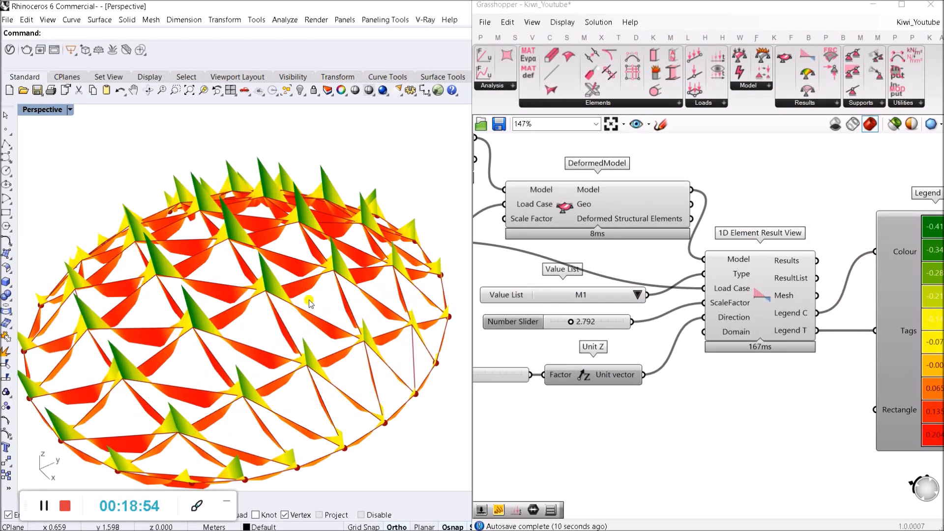
right_drag(765, 408, 582, 369)
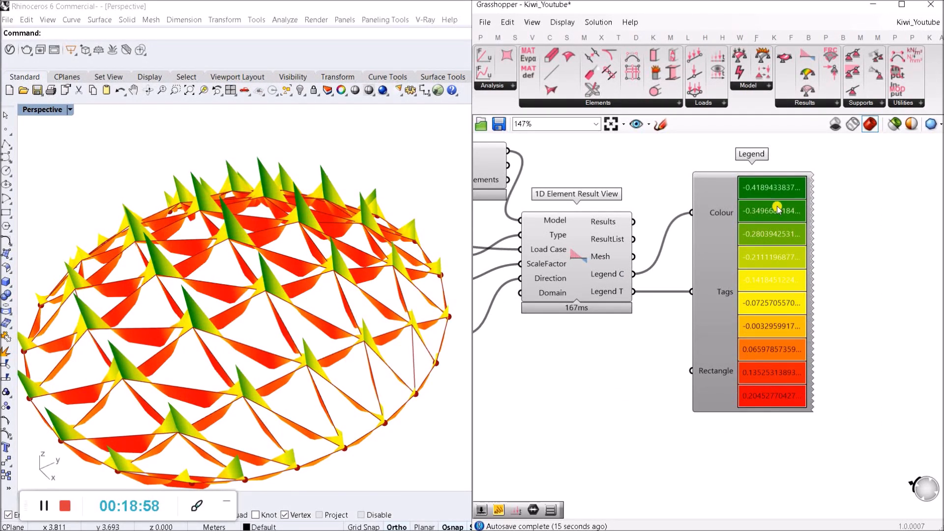
drag(808, 288, 857, 289)
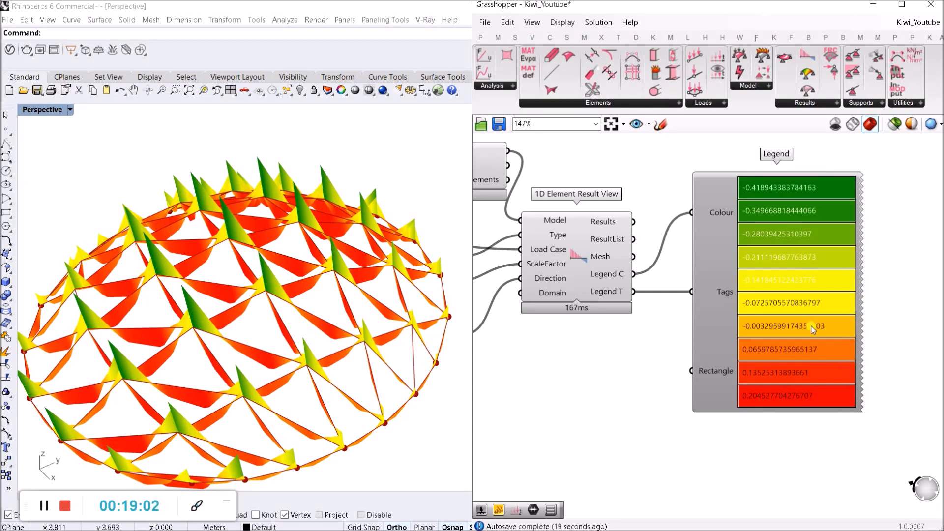
Switch the result type to Shear stress 1 and reduce the ScaleFactor number slider to 0.001.
right_drag(627, 388, 784, 375)
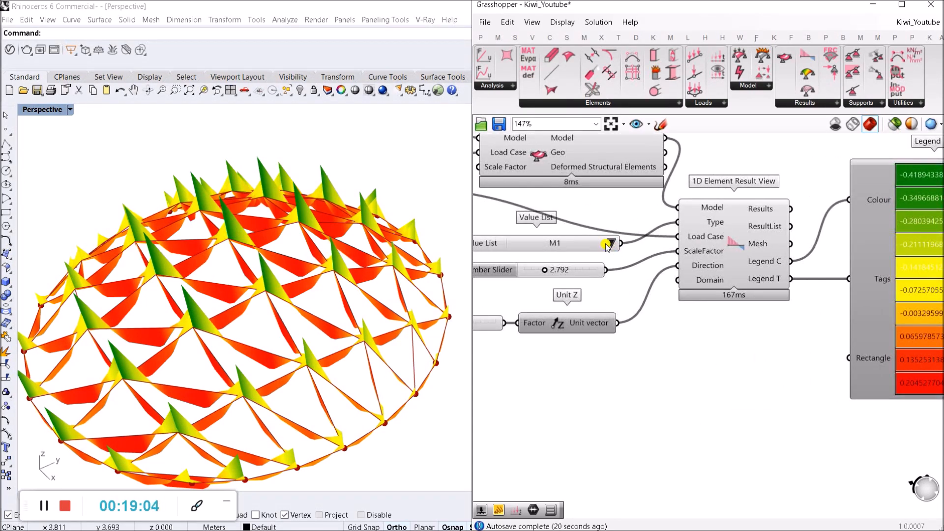
click(612, 243)
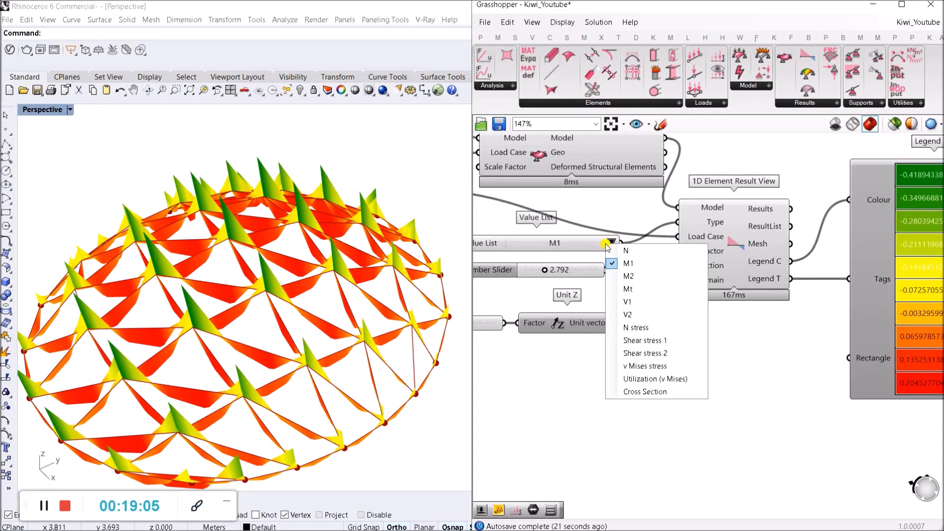
click(664, 341)
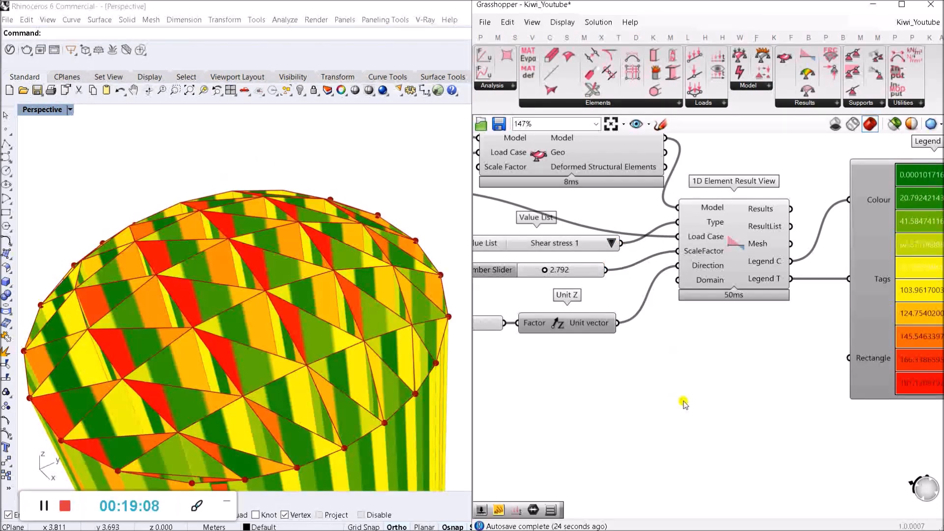
right_drag(721, 360, 718, 359)
scroll(678, 358, up, 3)
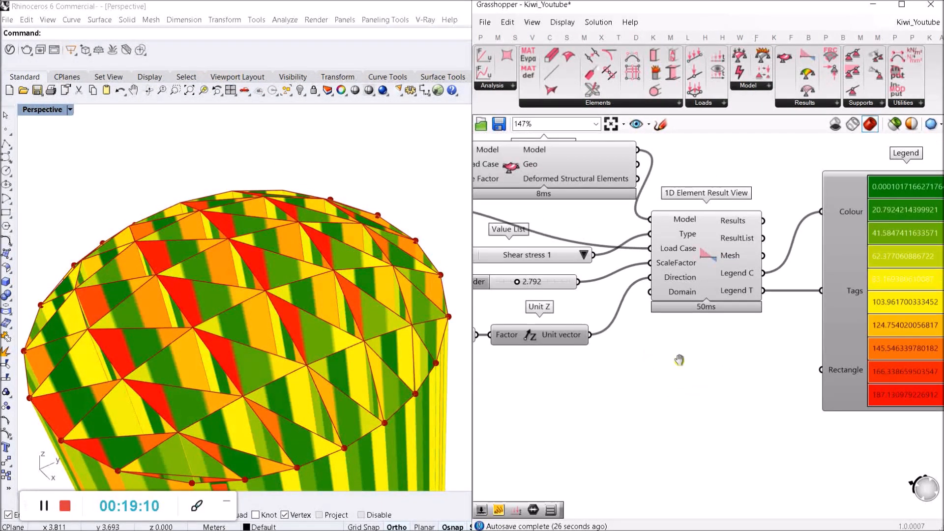
drag(575, 280, 541, 279)
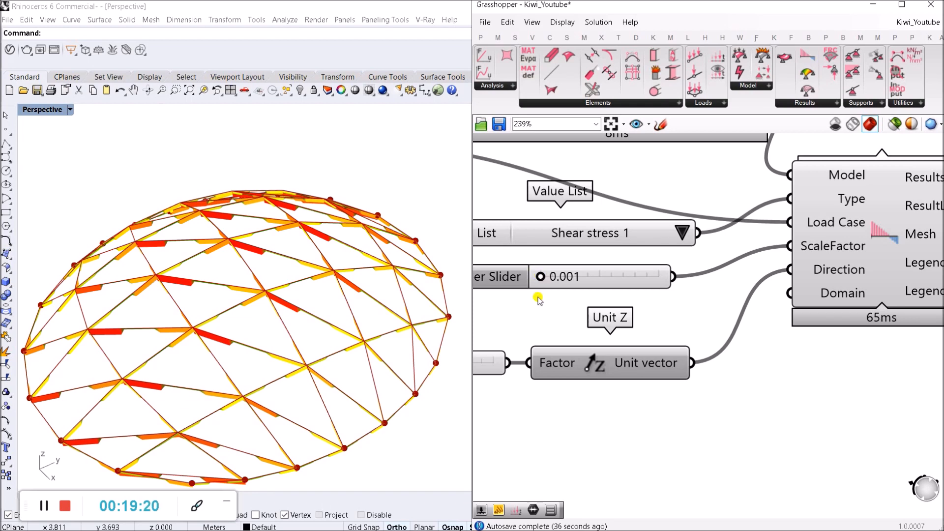
Examine the Shear stress 1 diagrams on the shell and compare their colours with the Legend values.
scroll(253, 310, down, 3)
scroll(255, 287, up, 6)
scroll(255, 288, down, 3)
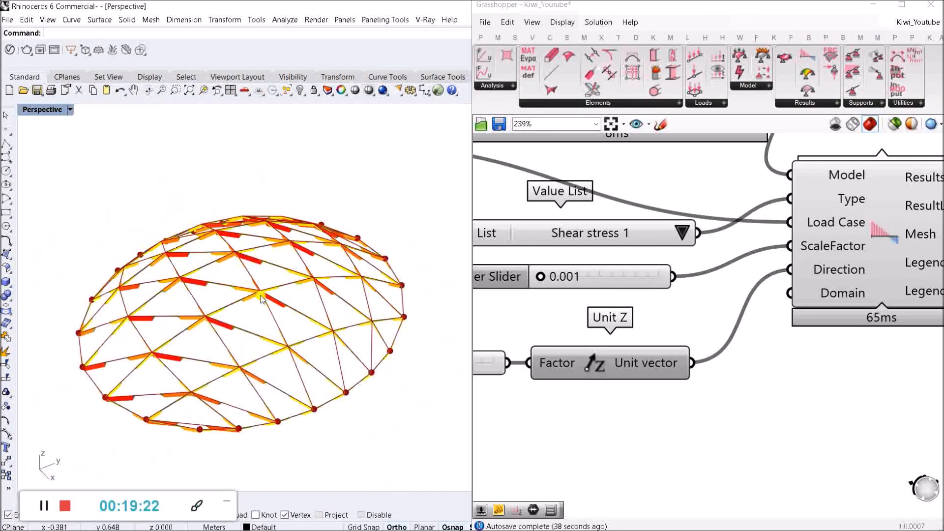
scroll(644, 361, down, 3)
right_drag(691, 376, 599, 362)
scroll(856, 314, up, 3)
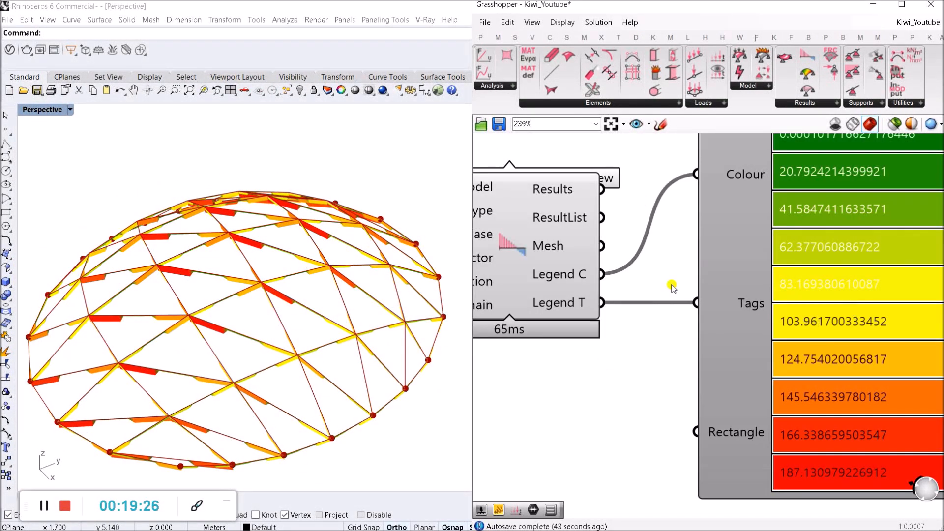
right_drag(781, 294, 683, 369)
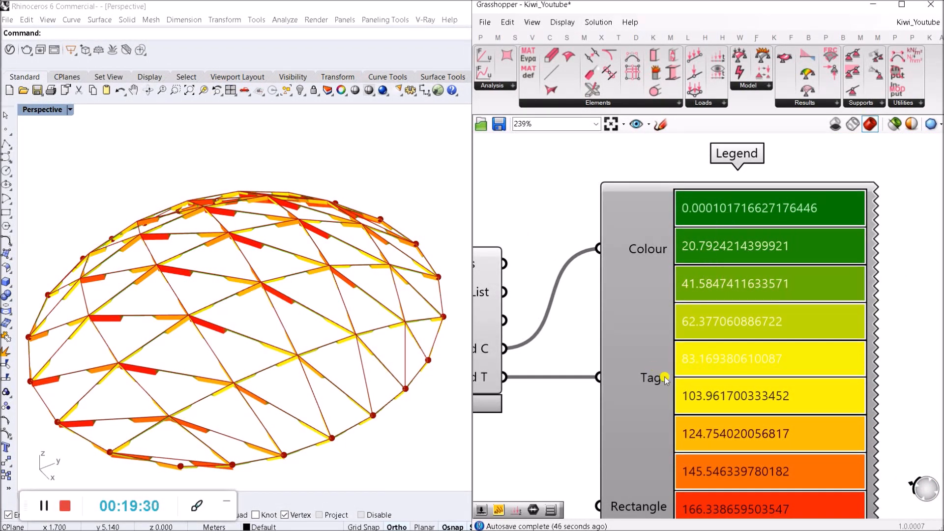
scroll(710, 275, down, 3)
scroll(770, 432, up, 1)
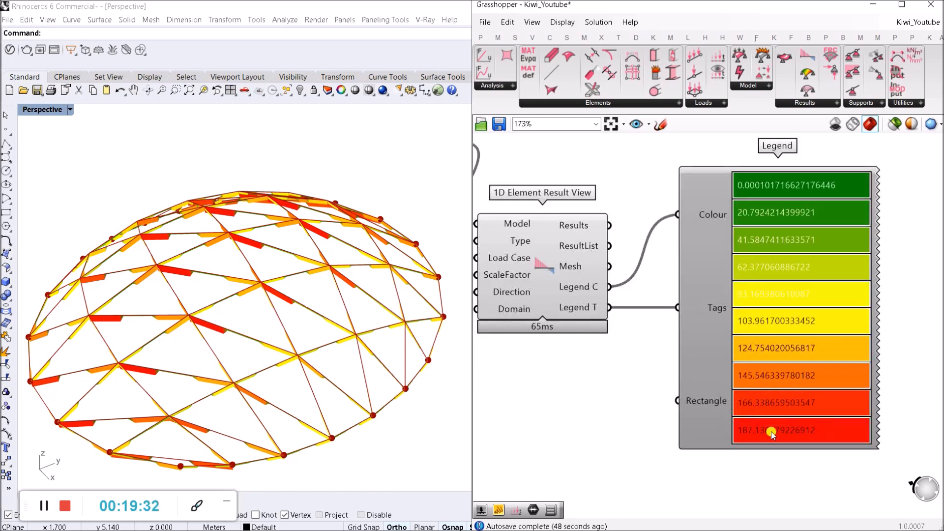
Try to fine-tune the ScaleFactor number slider of the 1D Element Result View around 0.001.
scroll(631, 389, down, 2)
right_drag(600, 386, 737, 379)
scroll(616, 340, up, 2)
drag(573, 320, 573, 320)
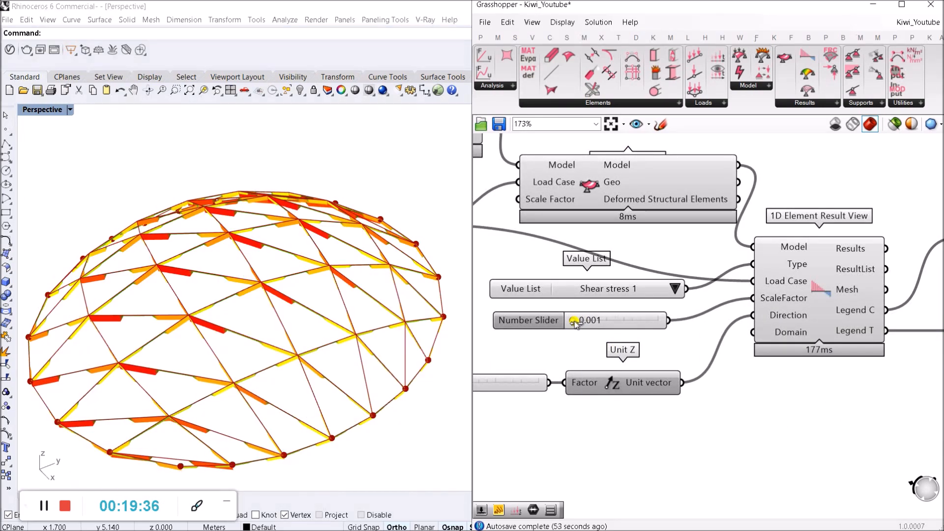
scroll(583, 322, up, 3)
click(642, 329)
drag(641, 328, 640, 332)
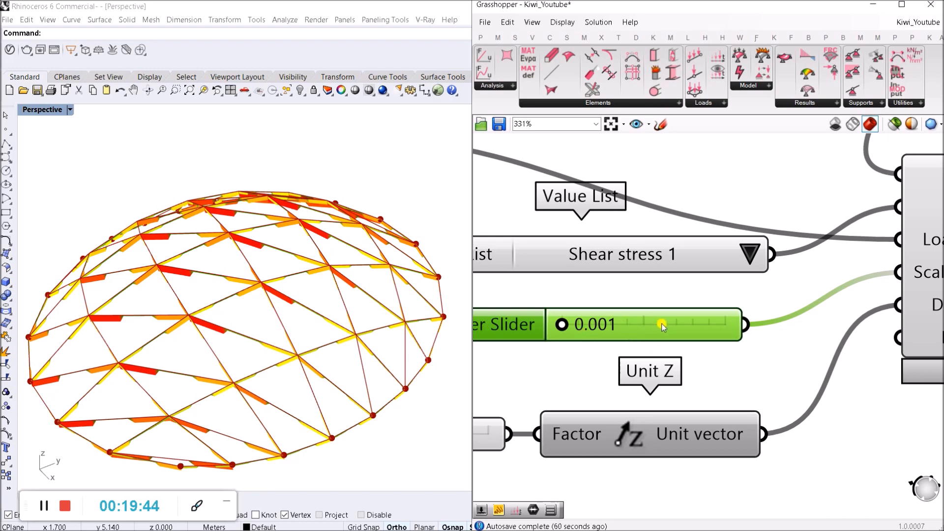
scroll(662, 327, down, 4)
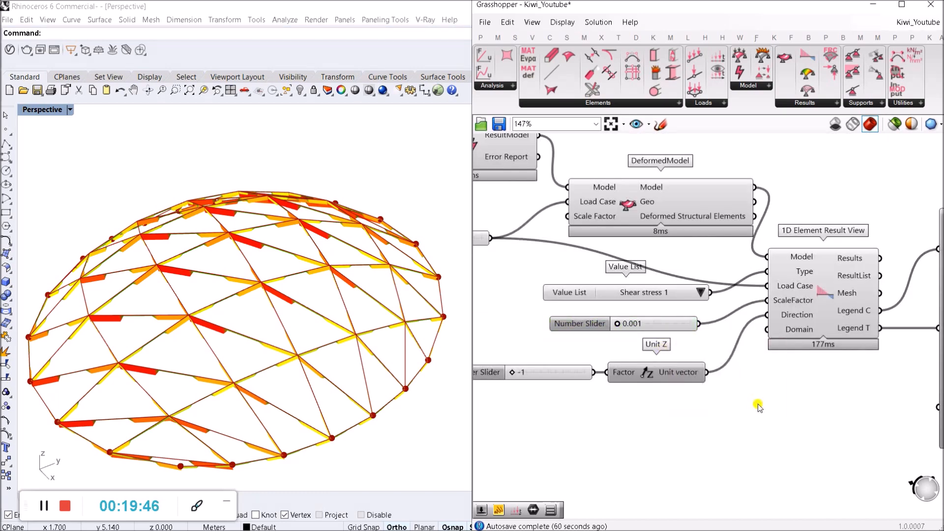
Select the DeformedModel component to highlight its geometry on the shell, shifting it slightly on the canvas.
scroll(641, 337, down, 3)
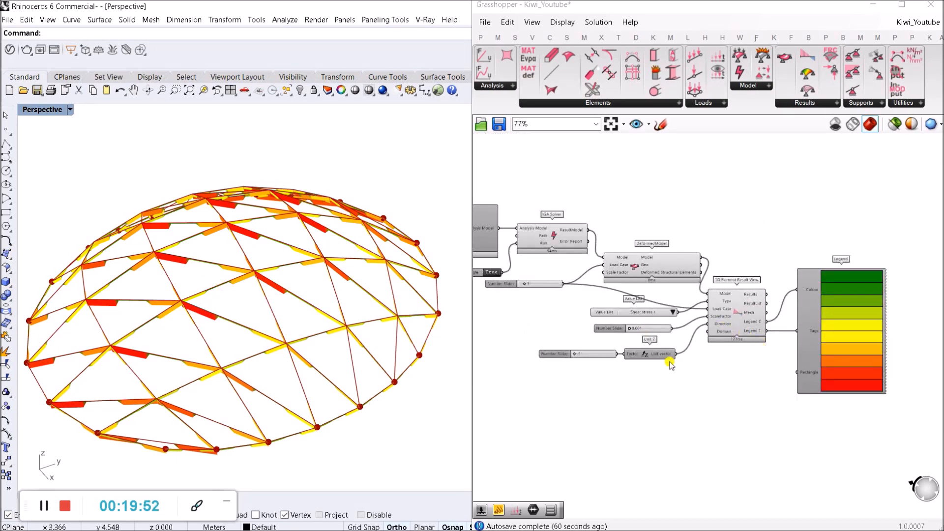
scroll(694, 361, up, 1)
click(682, 246)
drag(683, 247, 679, 247)
click(687, 174)
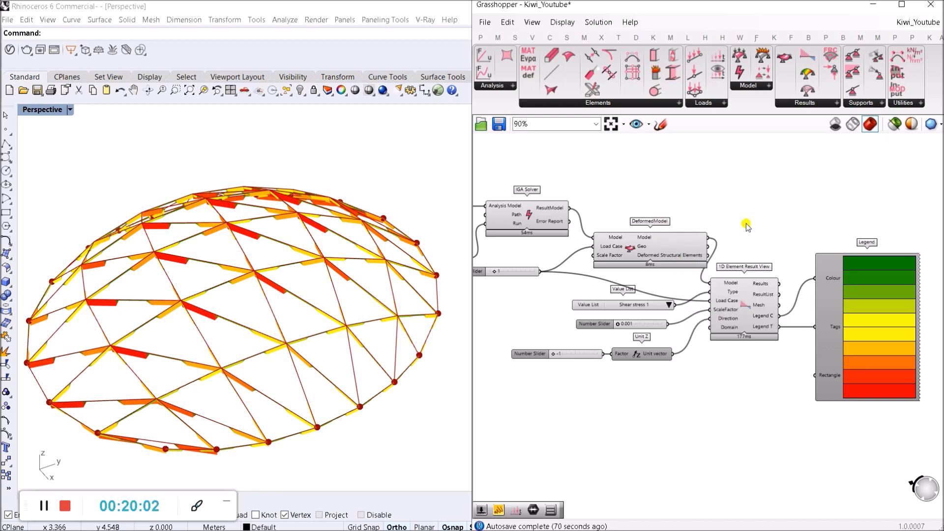
click(675, 246)
drag(675, 246, 677, 248)
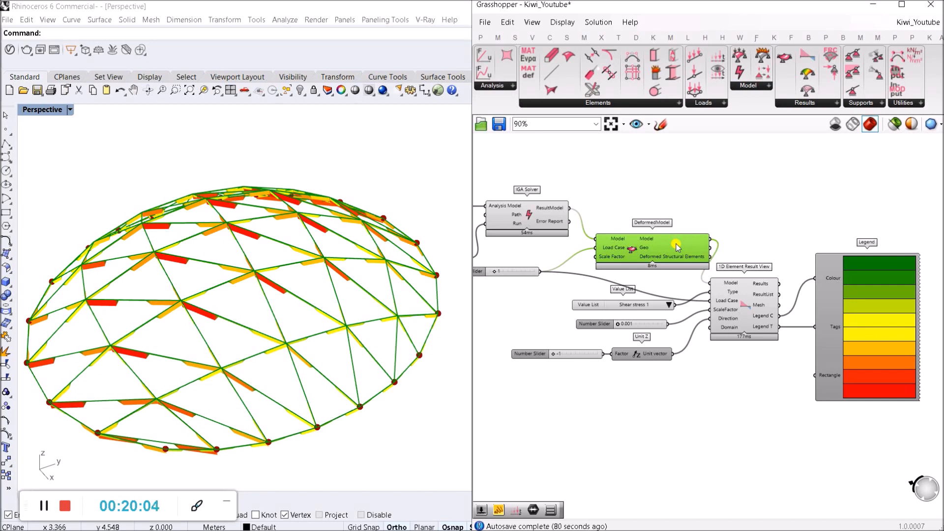
scroll(656, 256, up, 1)
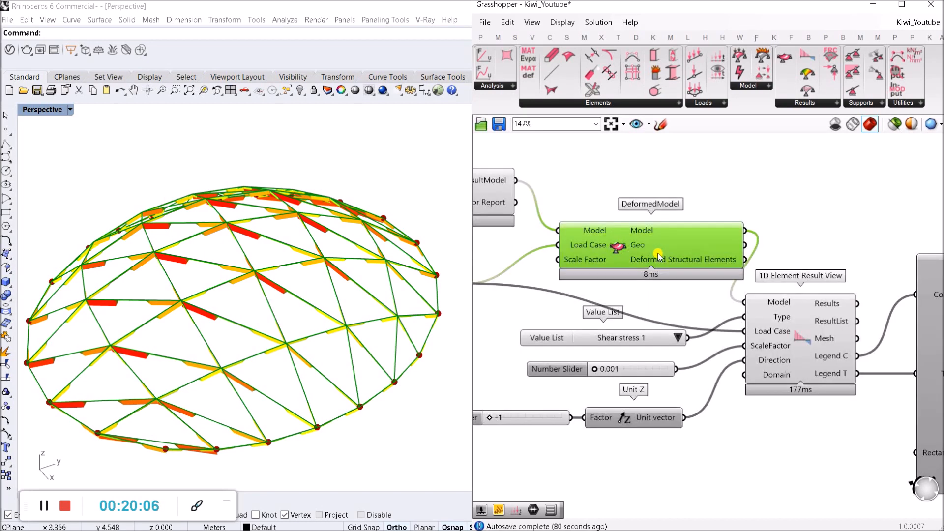
scroll(692, 282, up, 1)
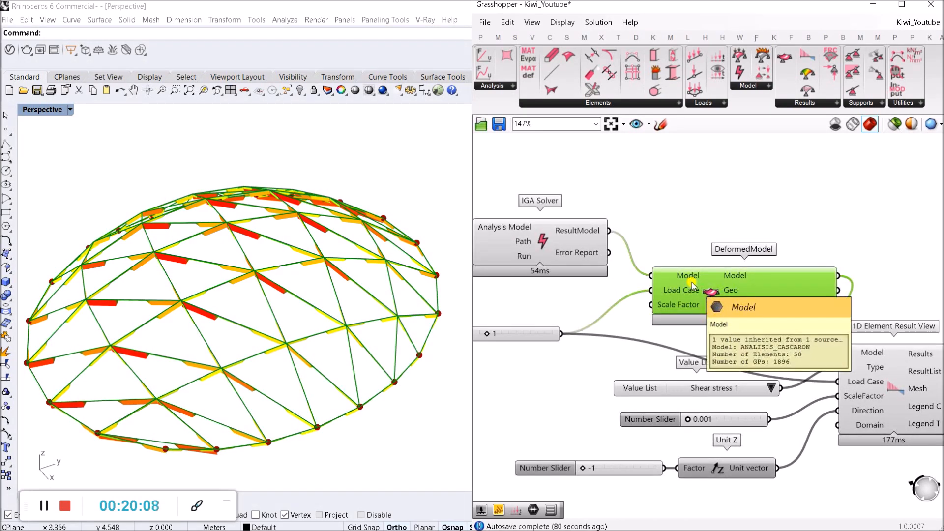
click(698, 258)
scroll(711, 276, down, 2)
right_drag(714, 290, 678, 297)
click(654, 282)
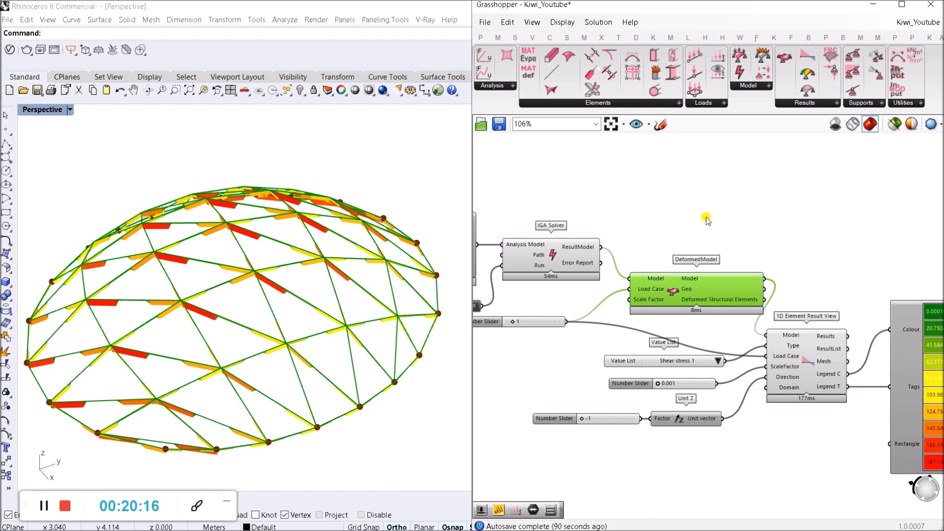
Move the Load Case Number Slider closer to the DeformedModel component, placing it just below and to its left.
click(545, 325)
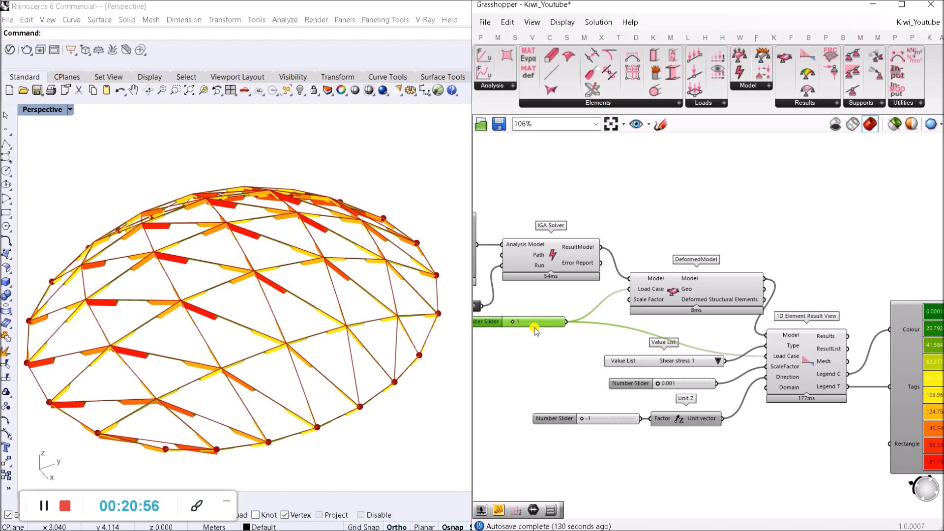
drag(535, 328, 574, 345)
click(586, 315)
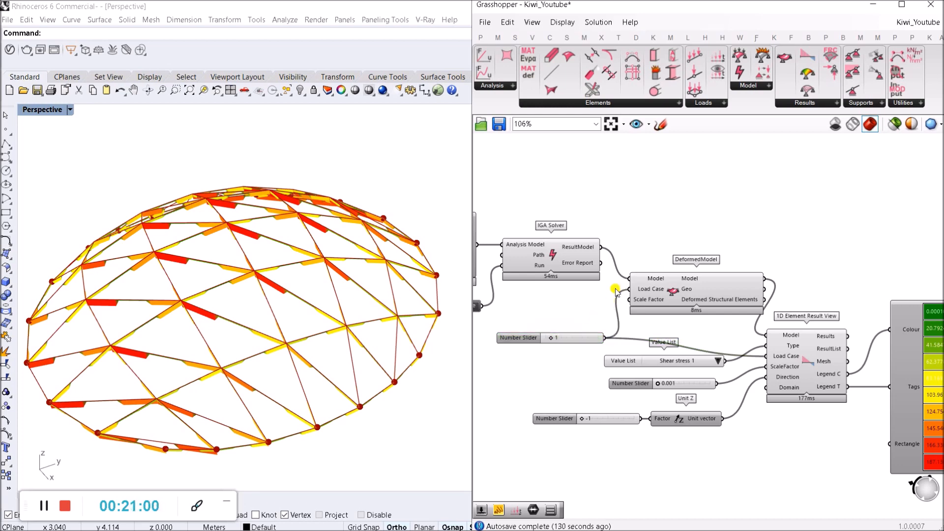
Review the complete Grasshopper definition, from the grouped input components through the solver to the result views and Legend.
scroll(617, 277, down, 4)
right_drag(648, 212, 745, 298)
scroll(742, 301, down, 3)
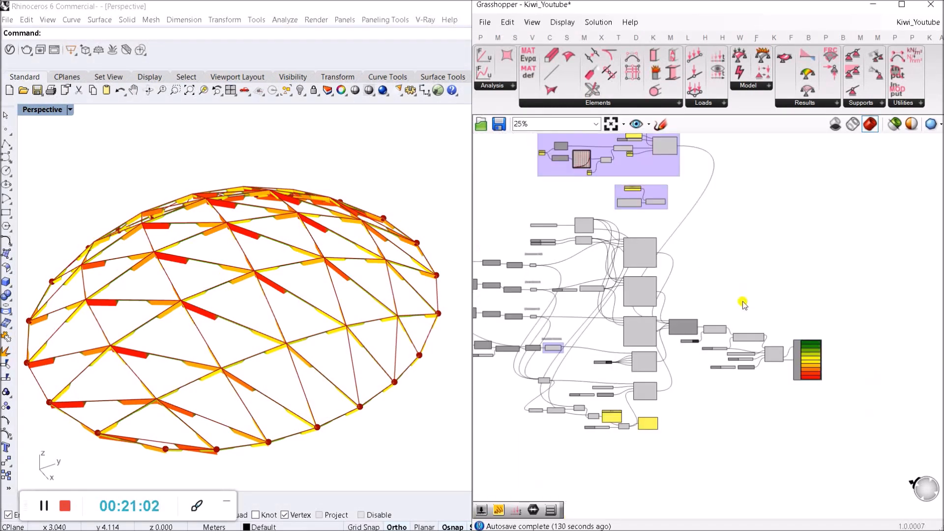
scroll(700, 269, up, 2)
scroll(743, 303, down, 2)
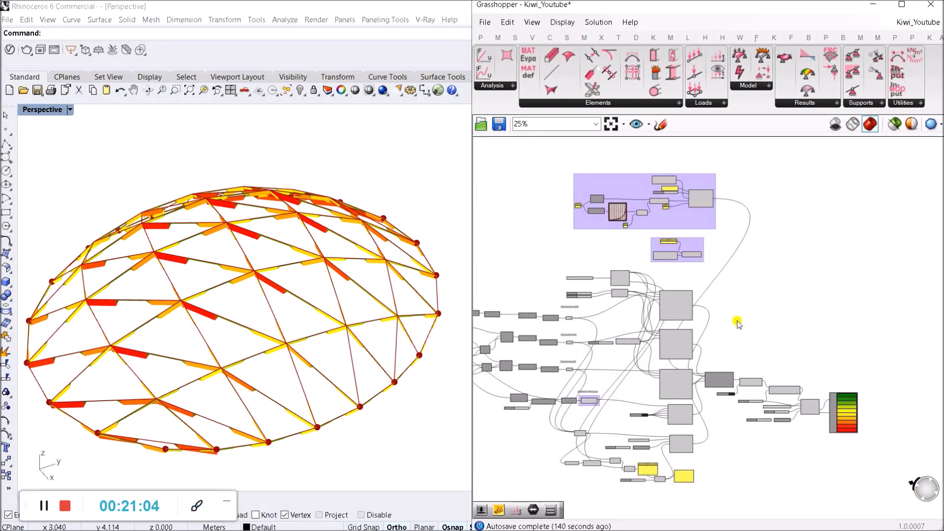